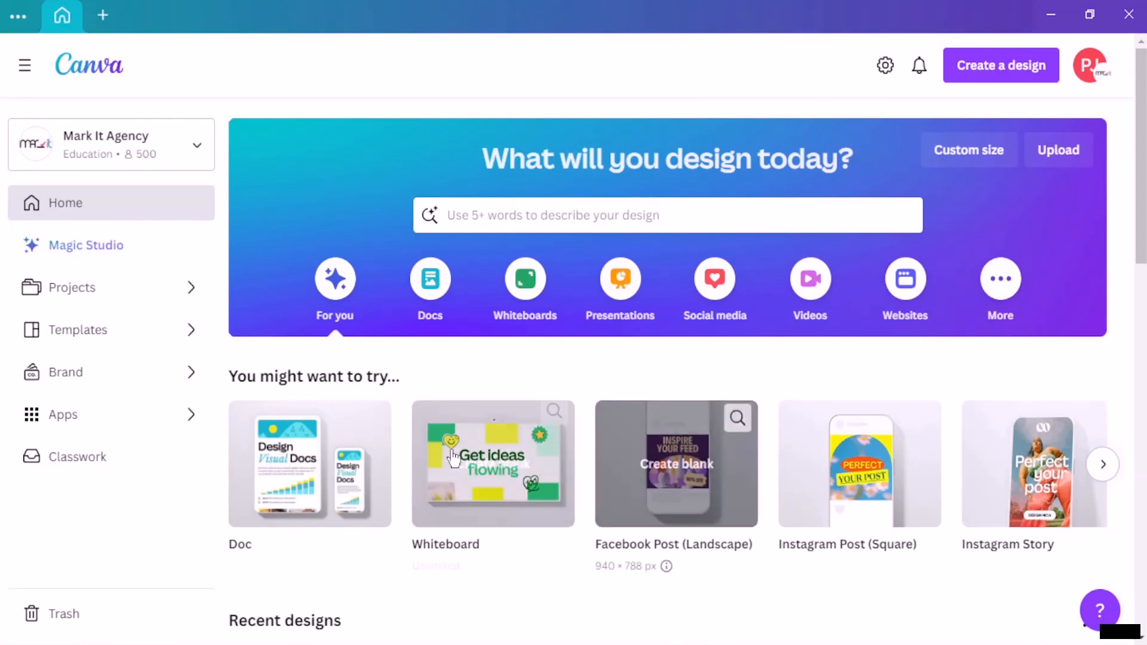
# Step: Browse the suggested design types through to the end of the row to see which formats are offered
pyautogui.click(1104, 465)
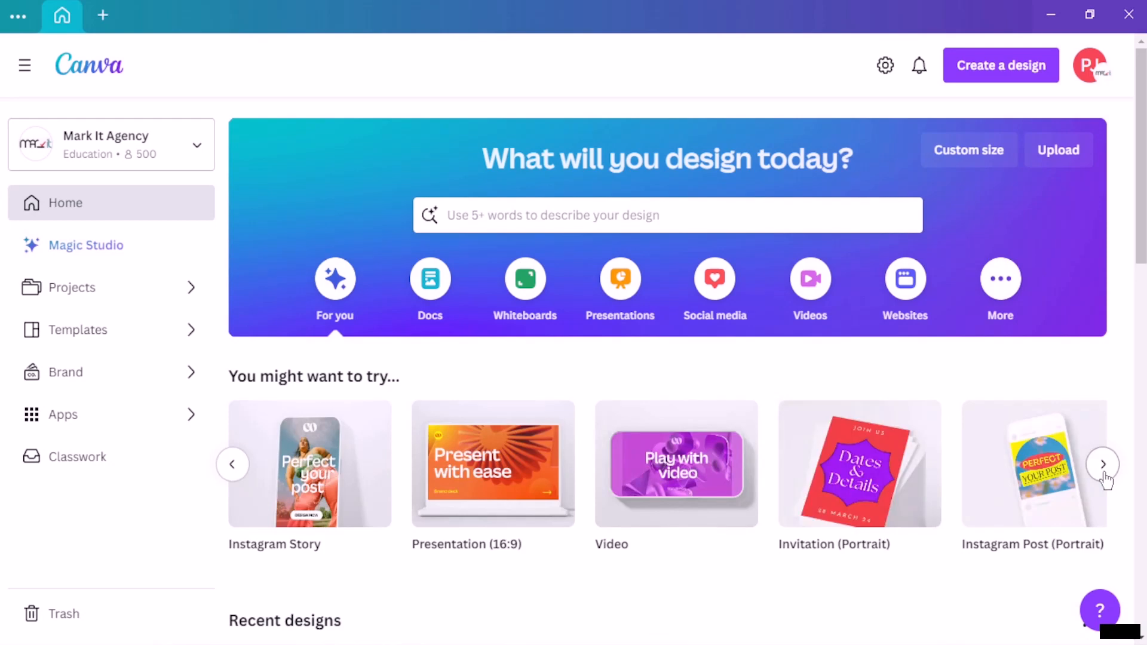
pyautogui.click(1105, 472)
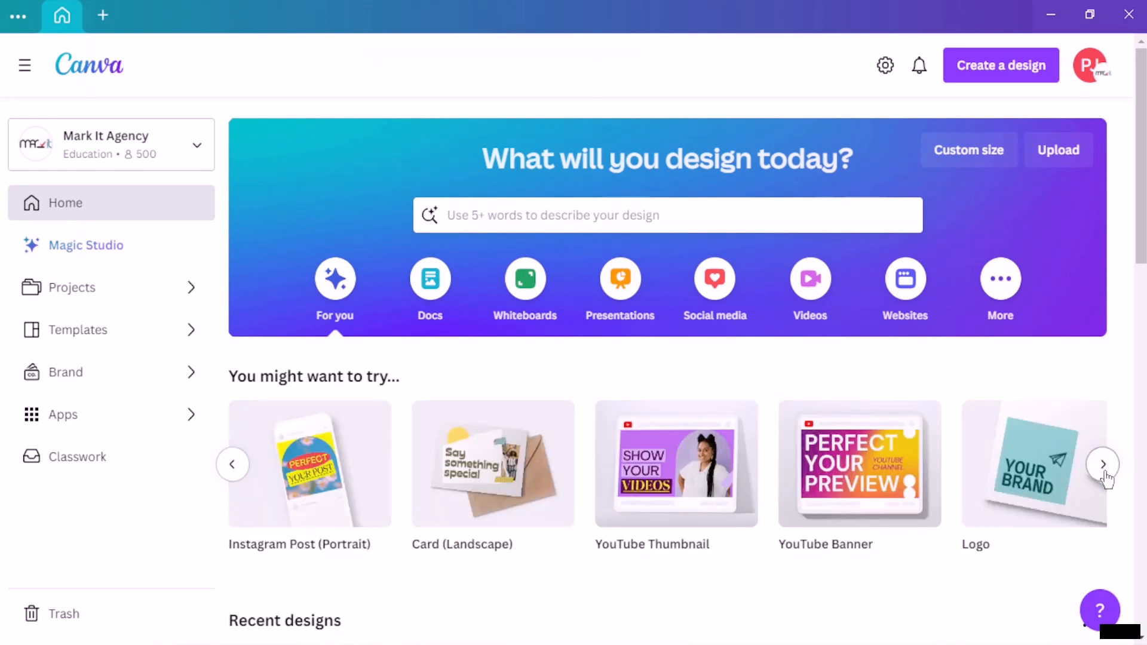
pyautogui.click(1105, 475)
pyautogui.click(1107, 476)
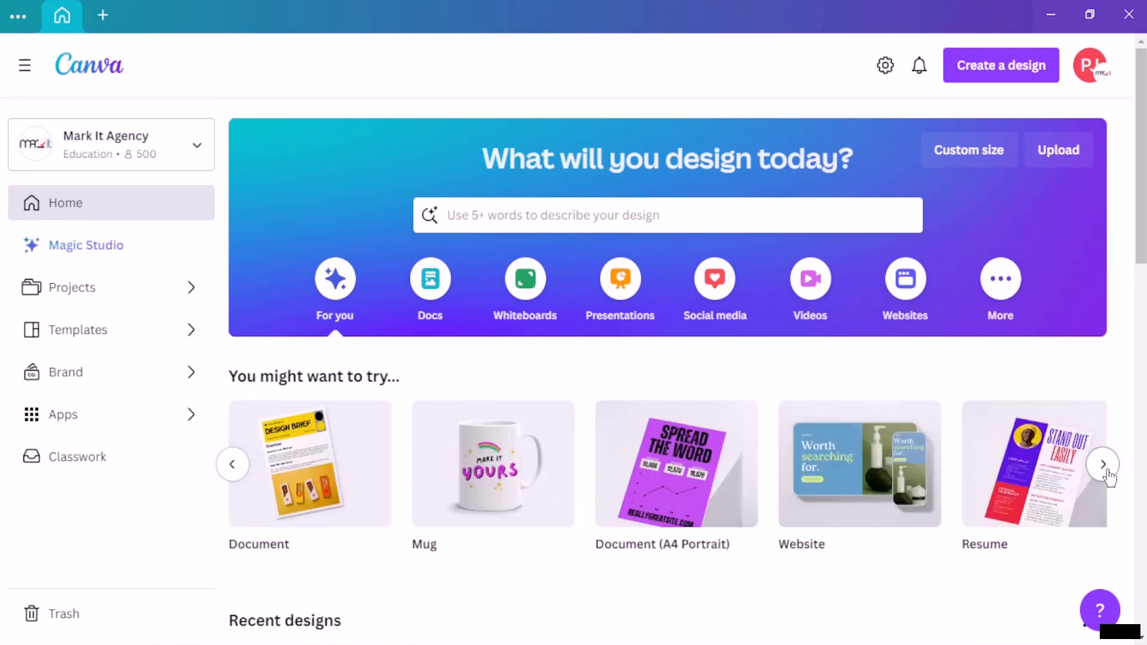
pyautogui.click(1104, 464)
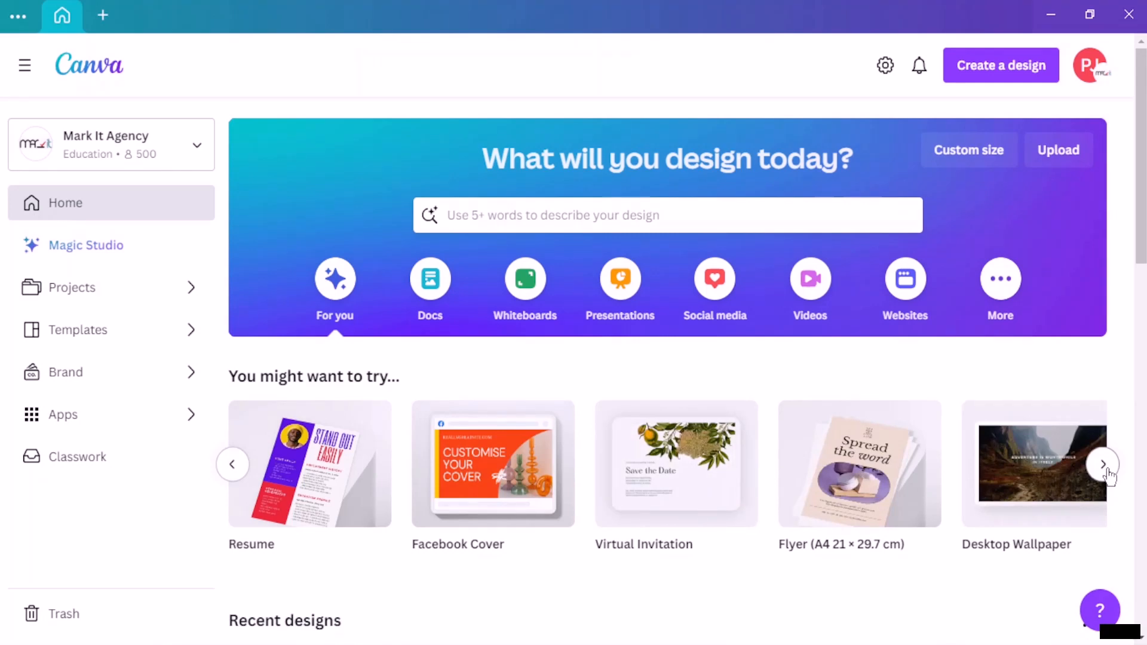
pyautogui.click(1105, 468)
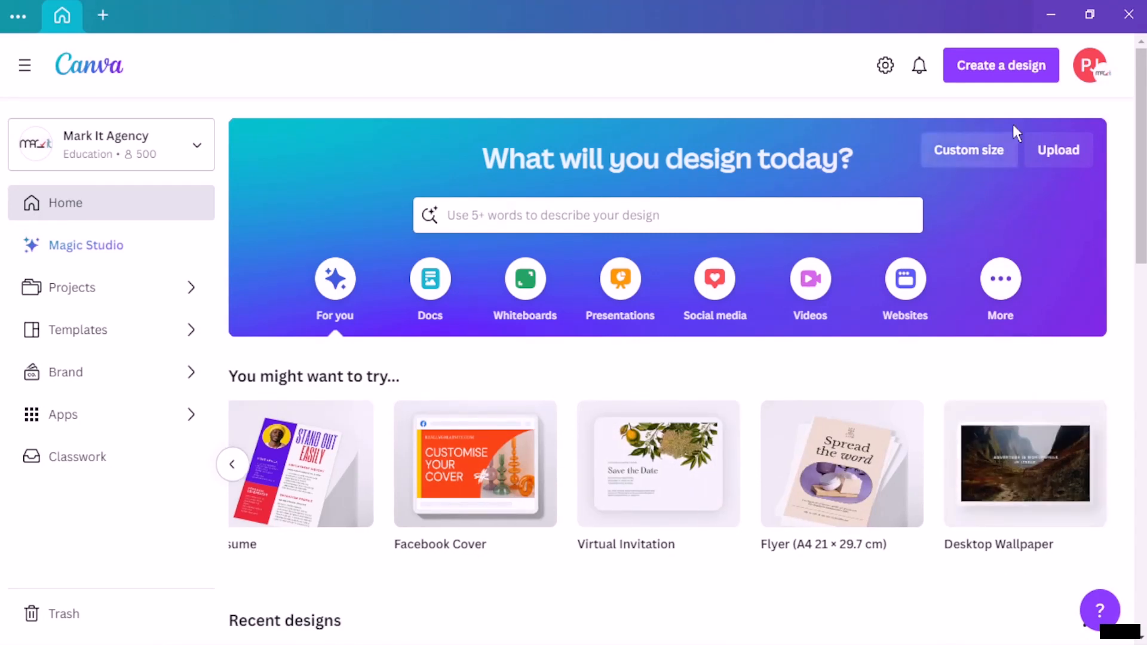
# Step: Search the design types for "linkedin cover" to check the preset's size, then close the list
pyautogui.click(1013, 87)
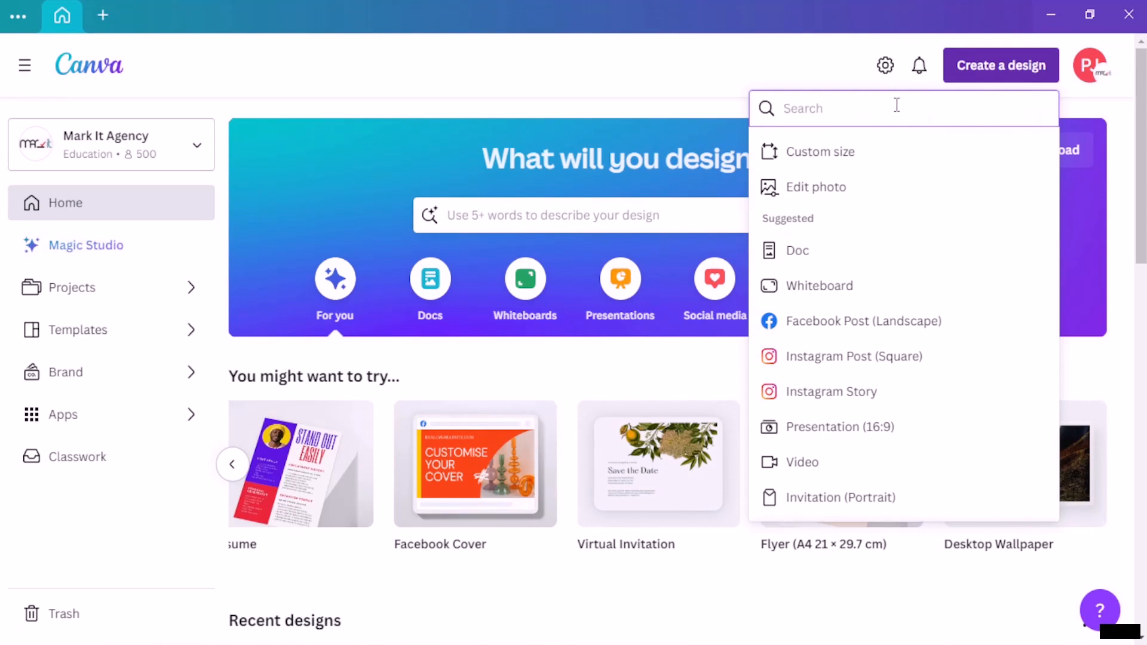
pyautogui.write('lin')
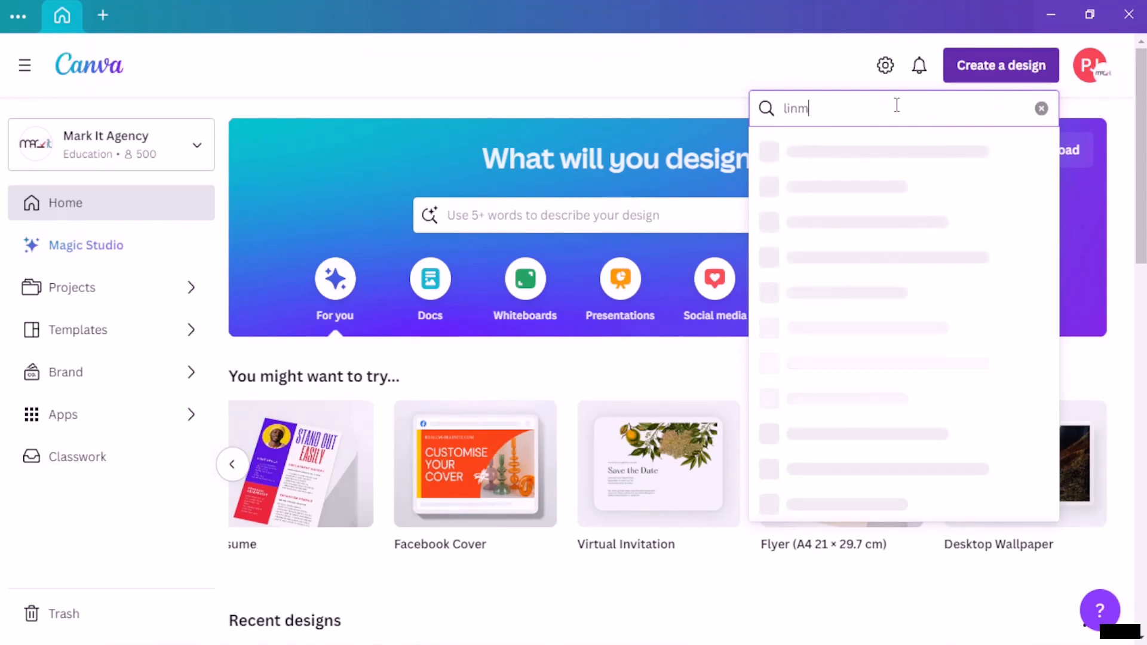
pyautogui.write('kedin')
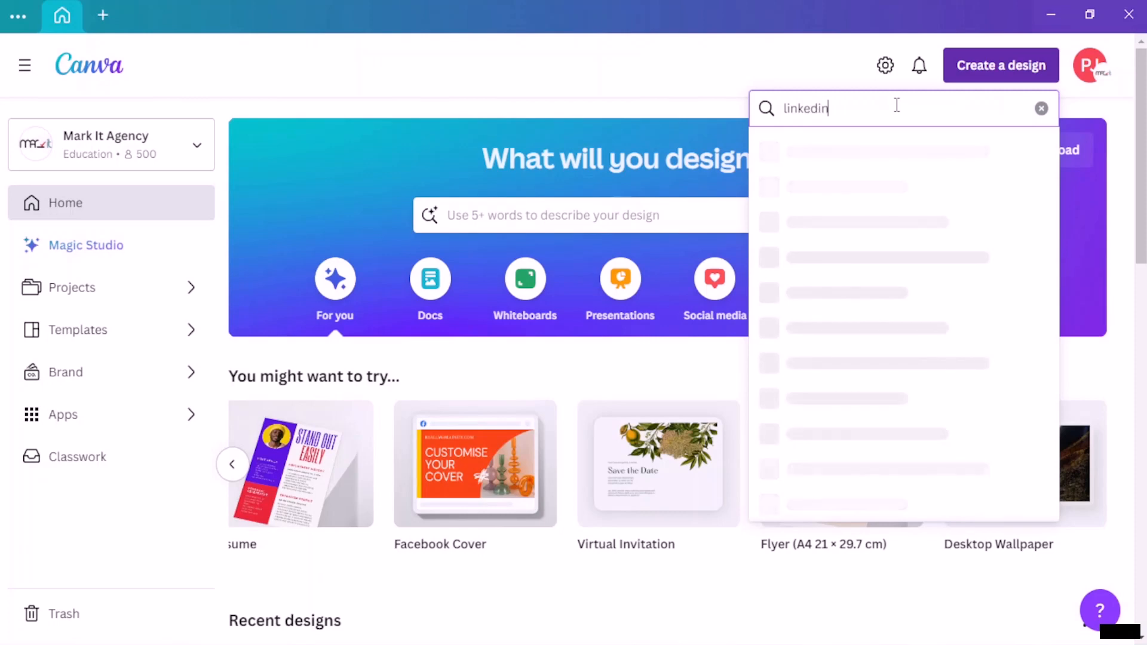
pyautogui.write(' cover')
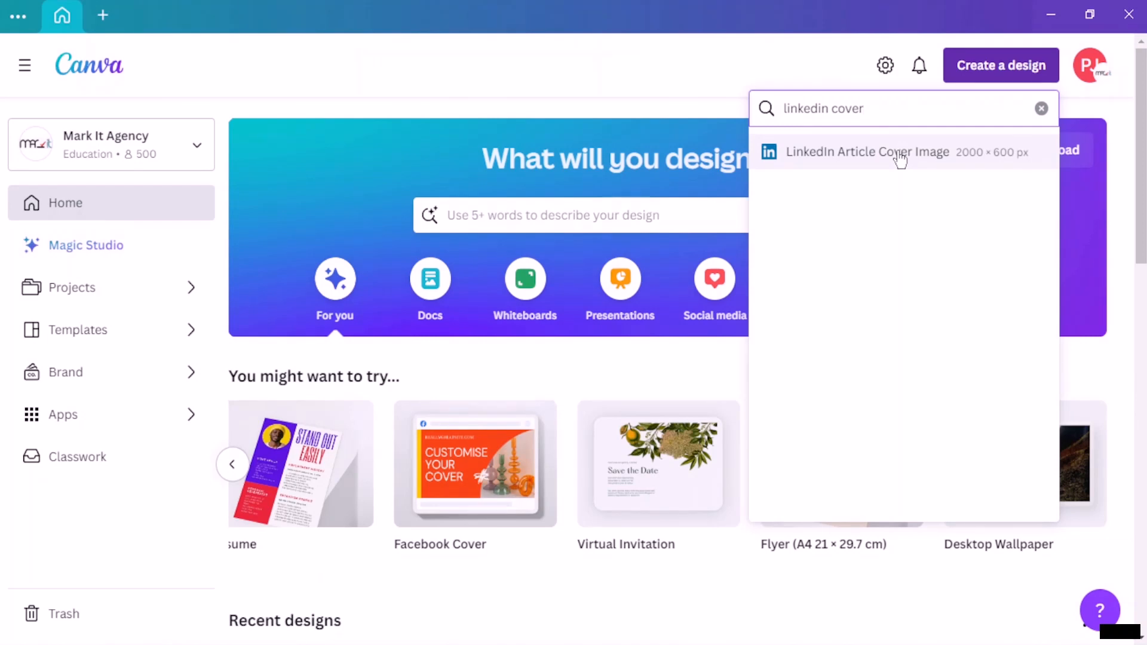
pyautogui.click(672, 85)
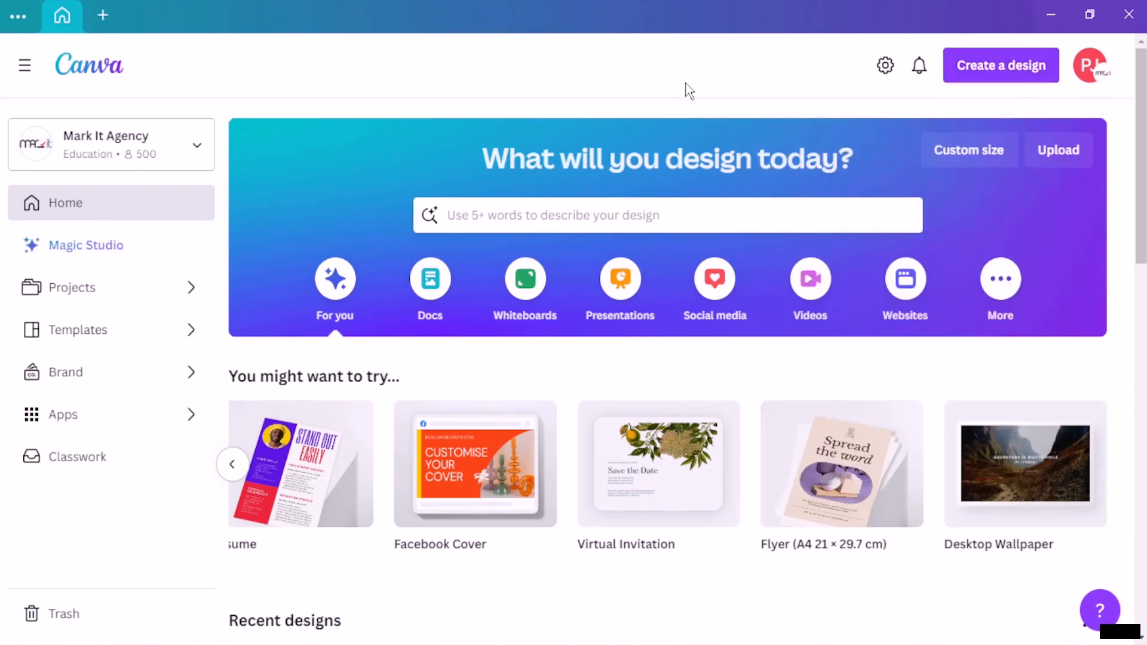
# Step: Create a new custom-size design 2000 px wide and 600 px high
pyautogui.click(995, 160)
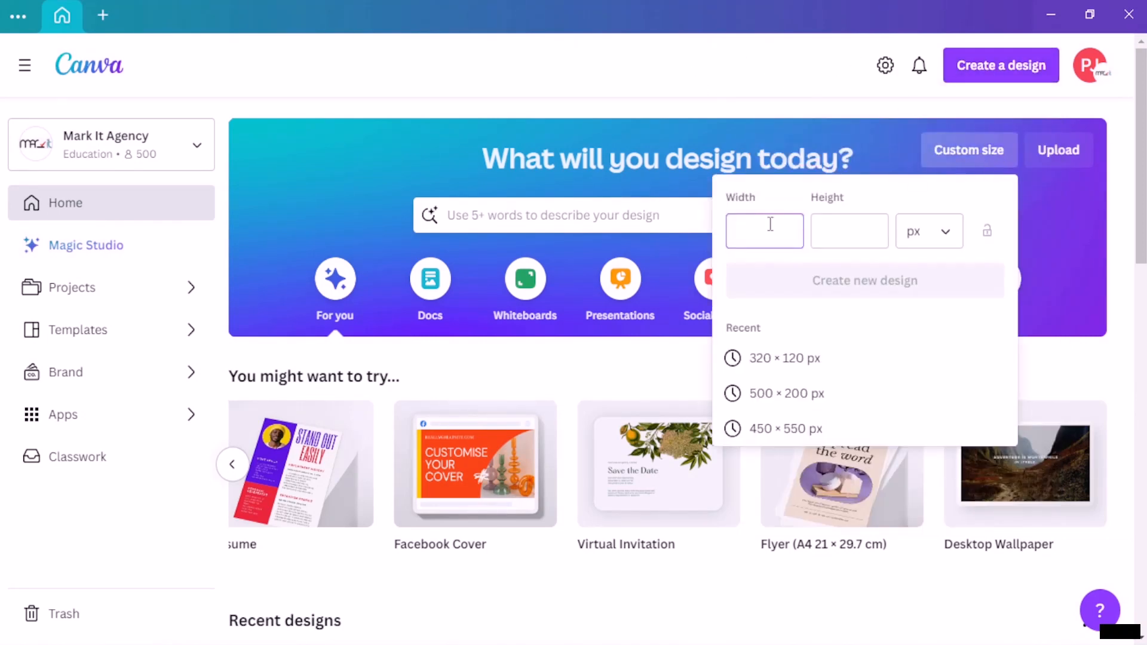
pyautogui.write('2000')
pyautogui.click(832, 241)
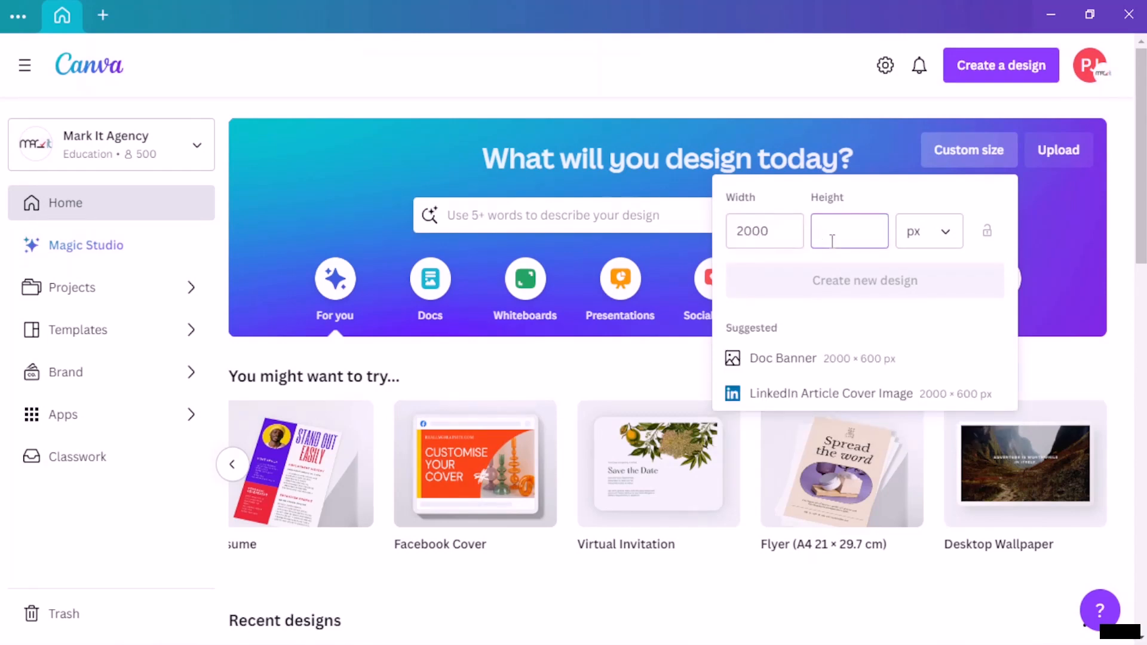
pyautogui.write('6000')
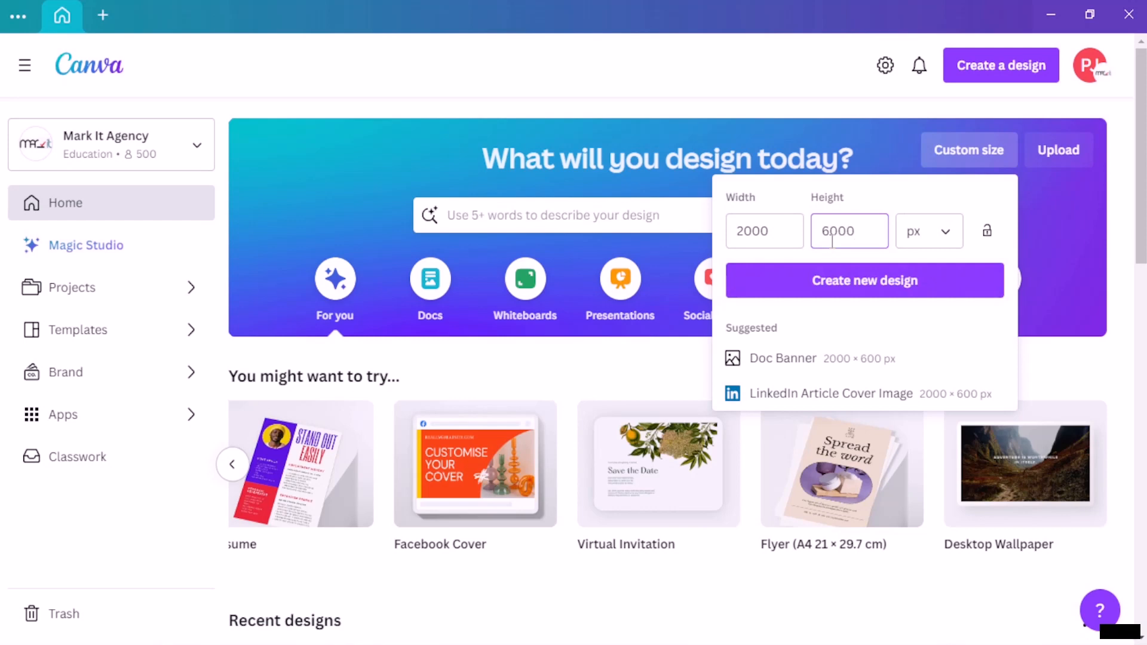
pyautogui.press('BackSpace')
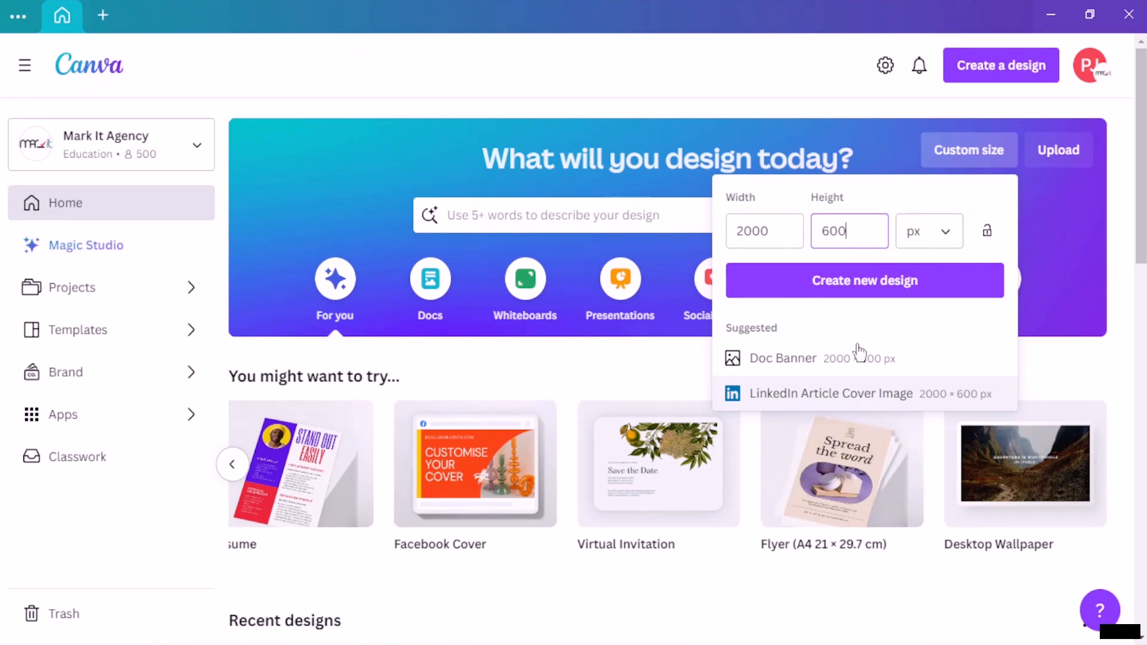
pyautogui.click(882, 294)
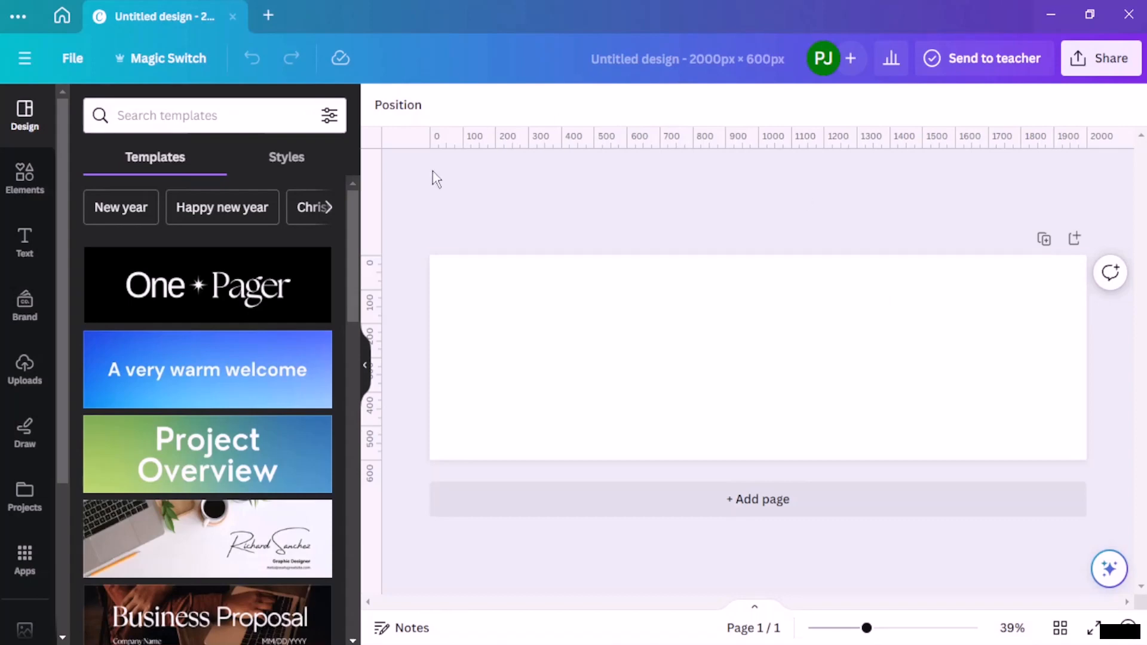
# Step: Look through the suggested templates and search the template library for "tech"
pyautogui.scroll(-5, 116, 298)
pyautogui.scroll(-5, 115, 317)
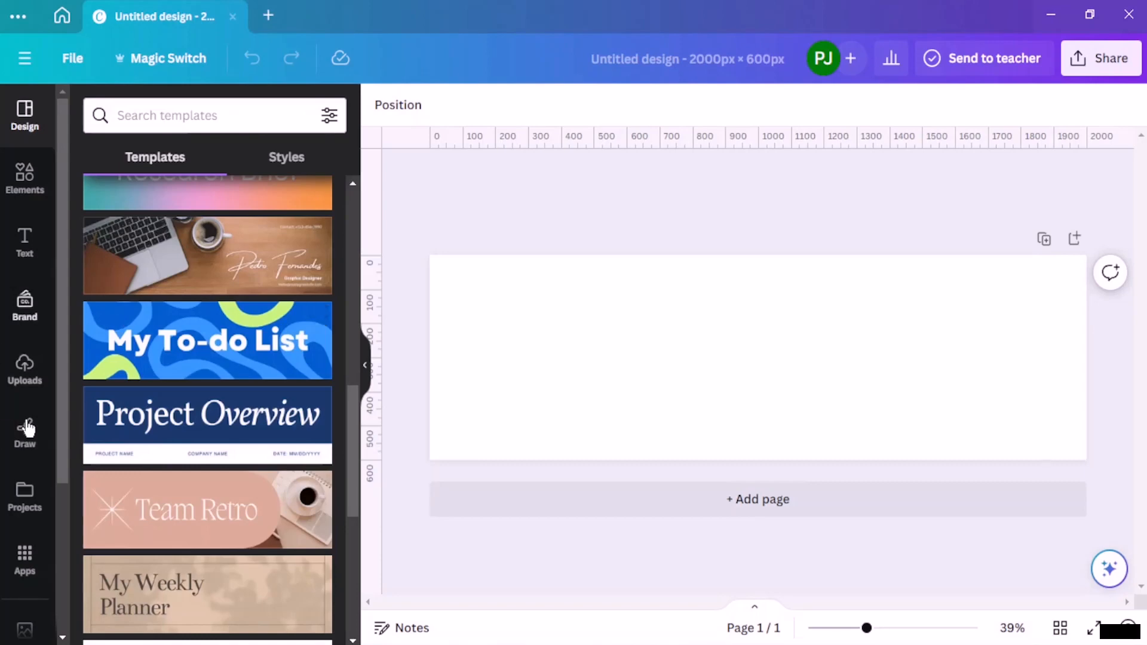
pyautogui.scroll(10, 155, 373)
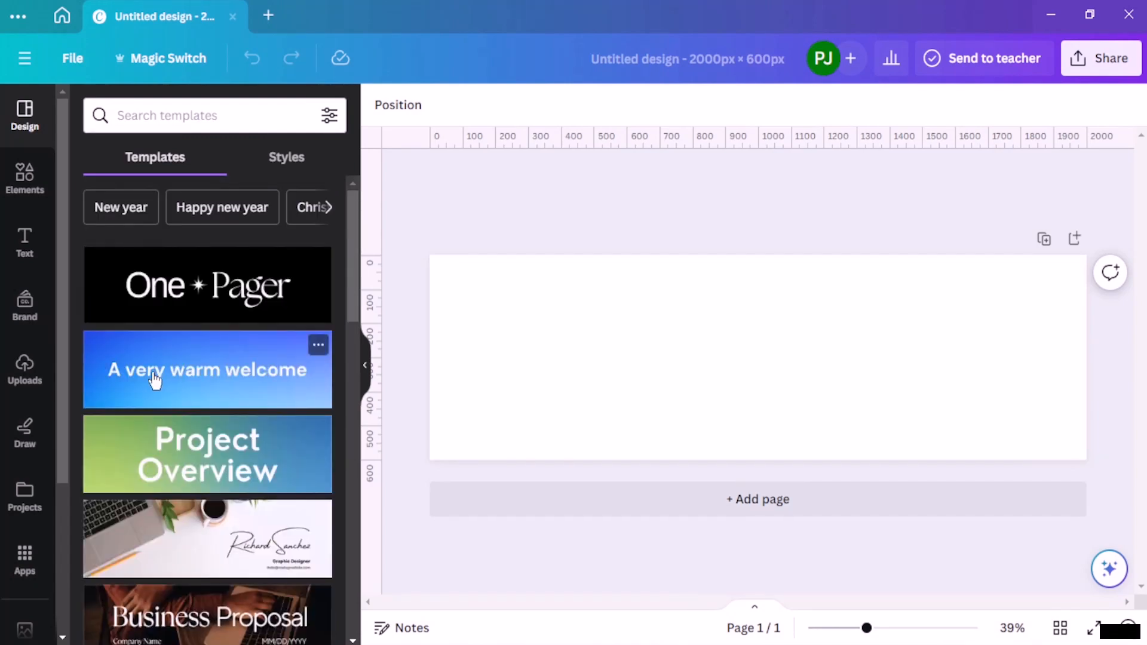
pyautogui.click(205, 122)
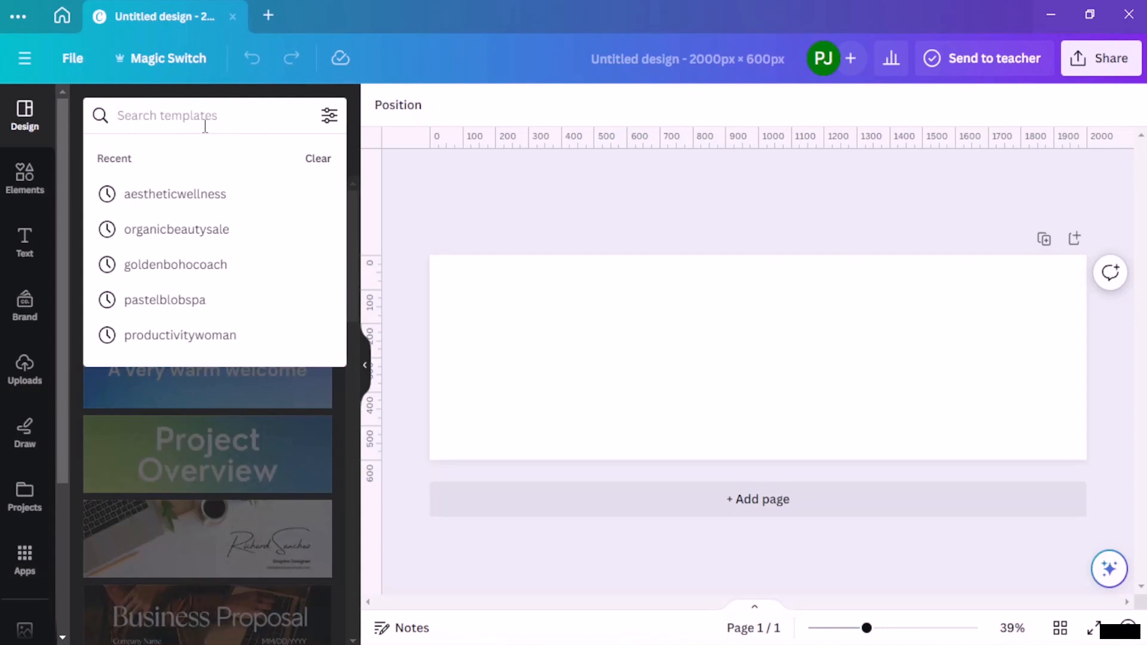
pyautogui.write('tech')
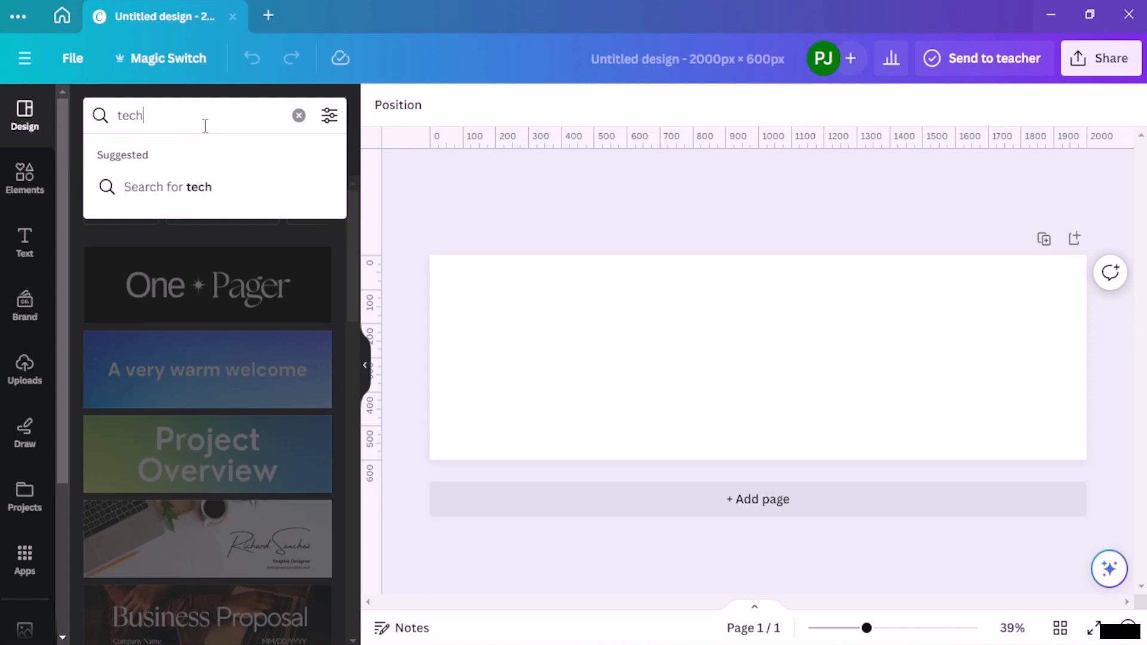
pyautogui.press('Return')
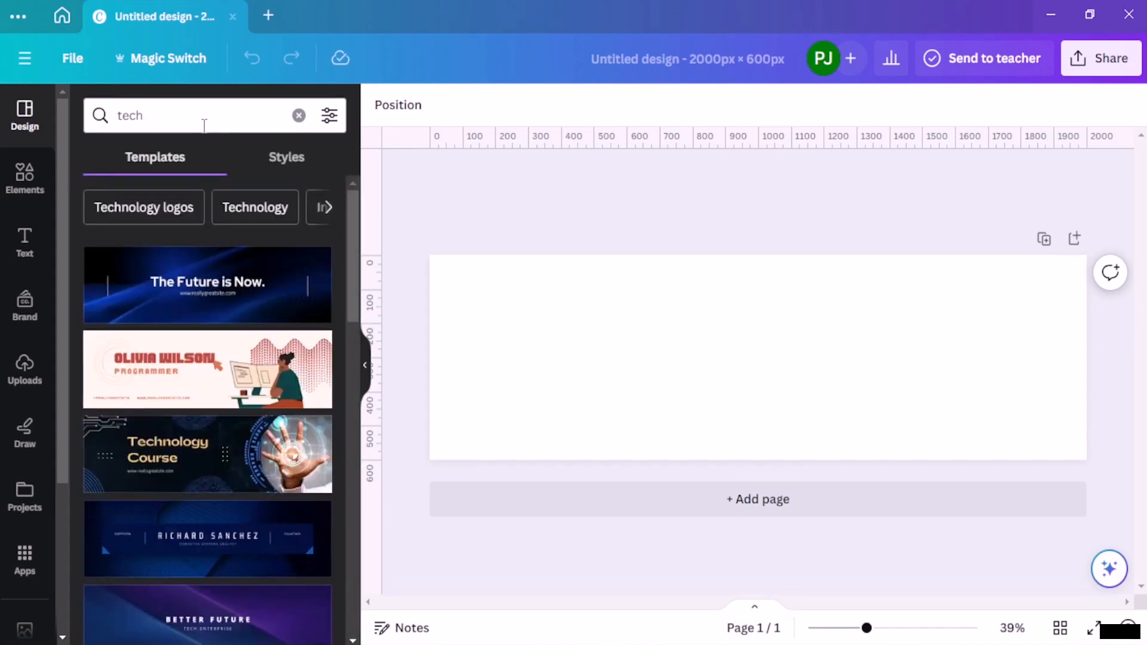
# Step: Browse the tech templates and apply the purple "Technology Service" LinkedIn banner to the blank page
pyautogui.scroll(-4, 205, 260)
pyautogui.scroll(-2, 204, 263)
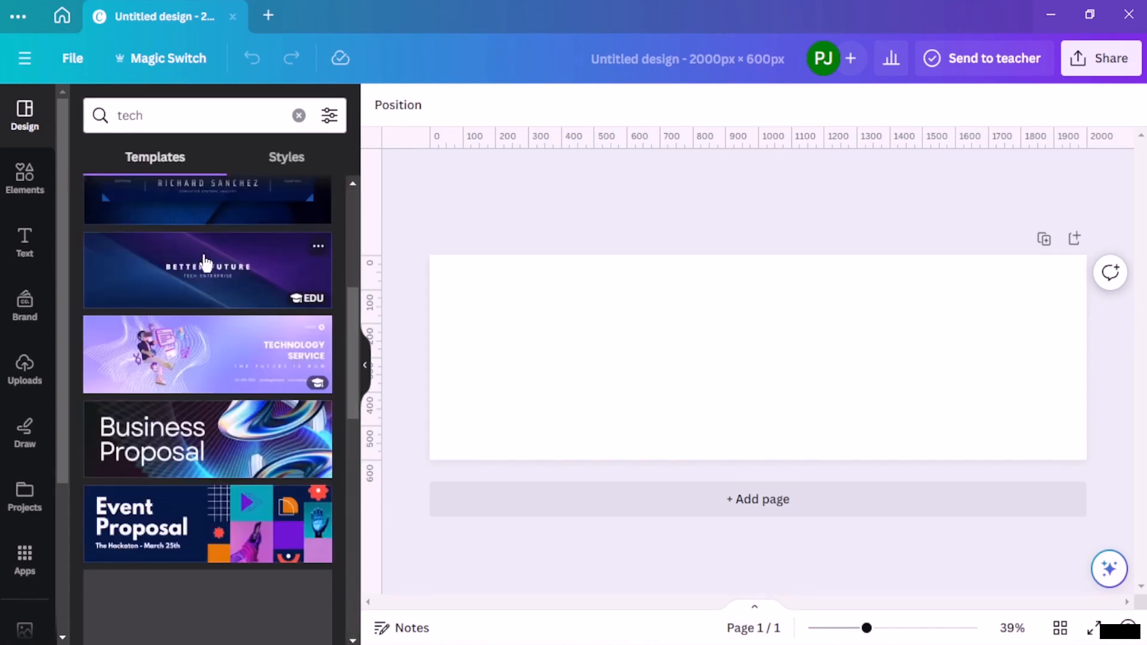
pyautogui.scroll(-1, 206, 272)
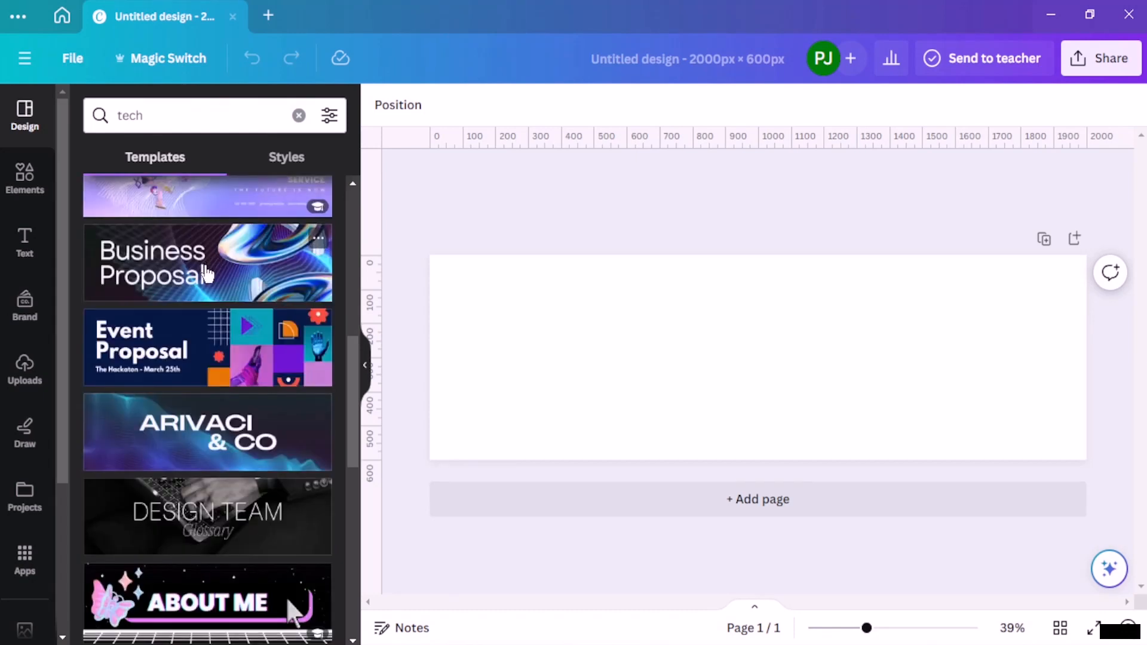
pyautogui.scroll(-4, 199, 380)
pyautogui.scroll(-1, 199, 379)
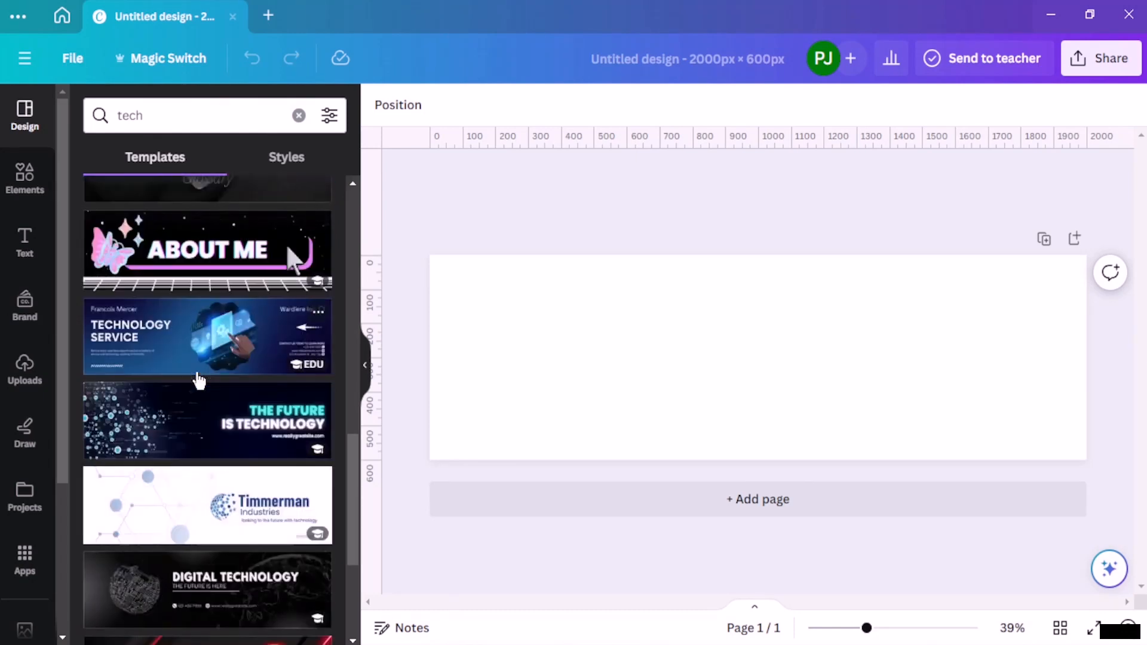
pyautogui.scroll(8, 198, 379)
pyautogui.scroll(1, 190, 399)
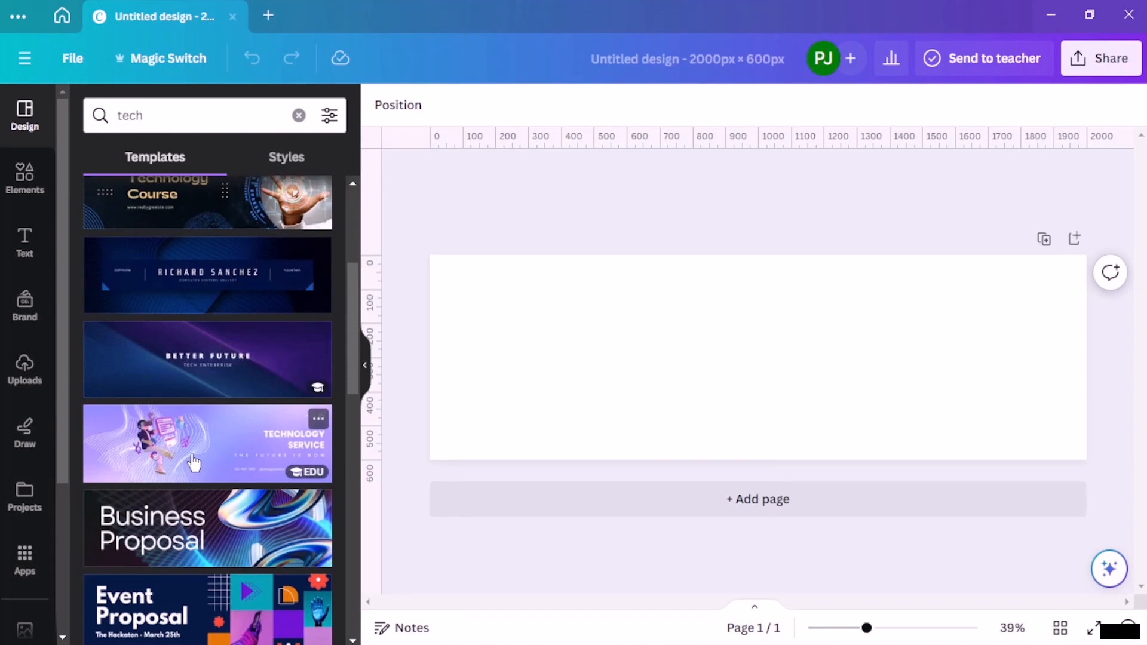
pyautogui.click(194, 462)
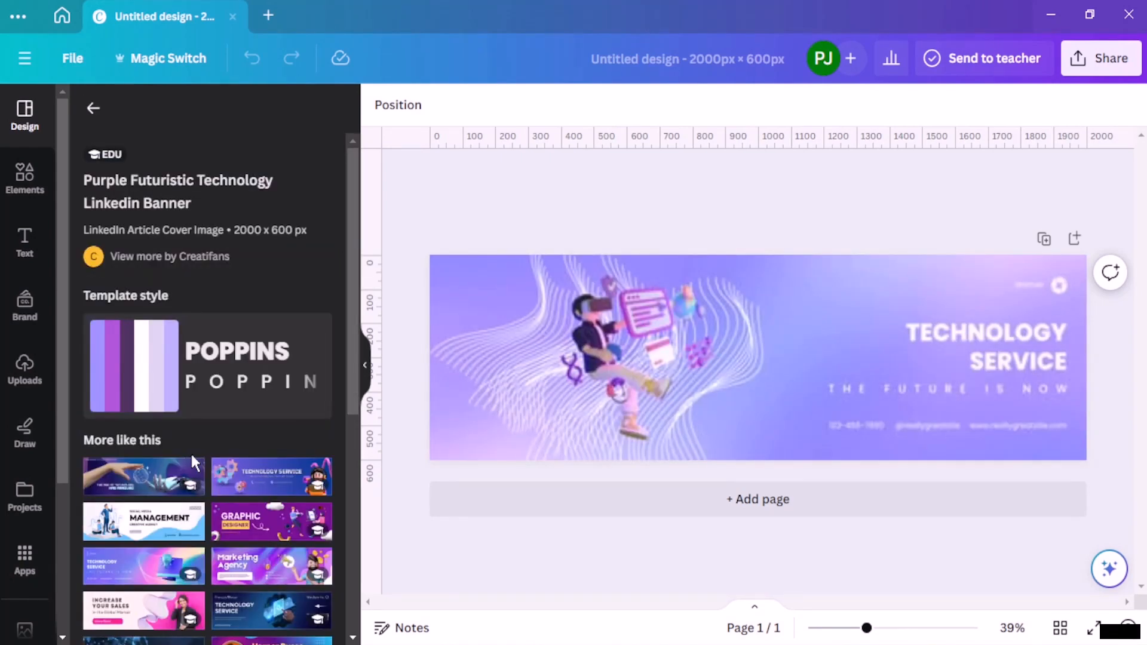
# Step: Change the first colour of the wavy line graphic behind the figure to the yellow from the brand colours
pyautogui.click(619, 361)
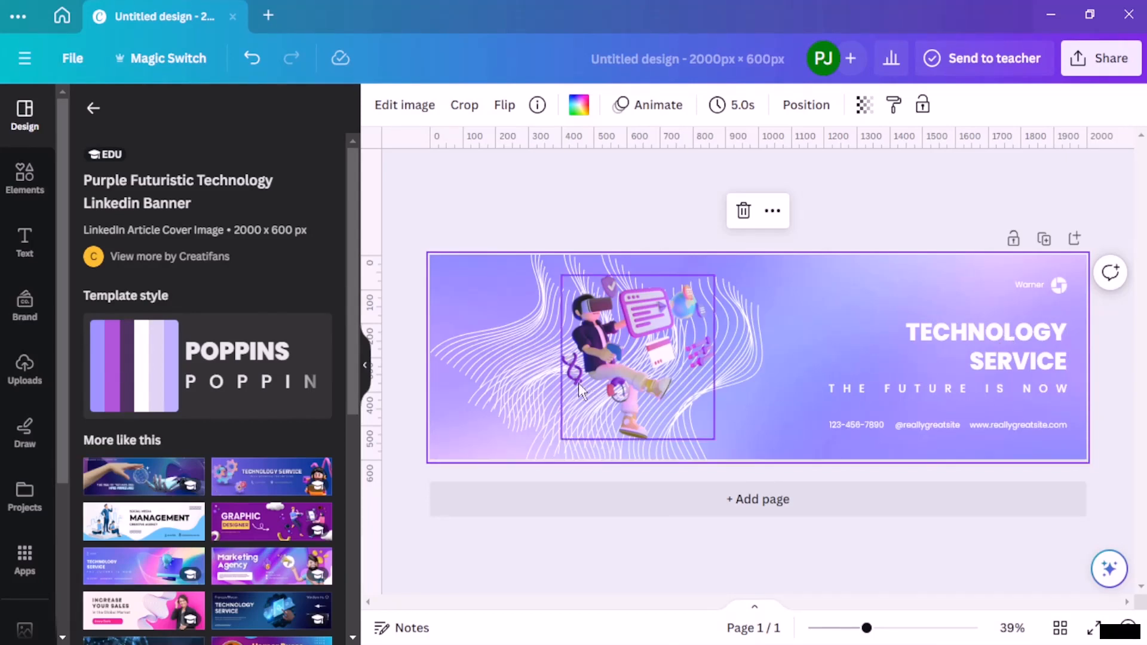
pyautogui.click(504, 382)
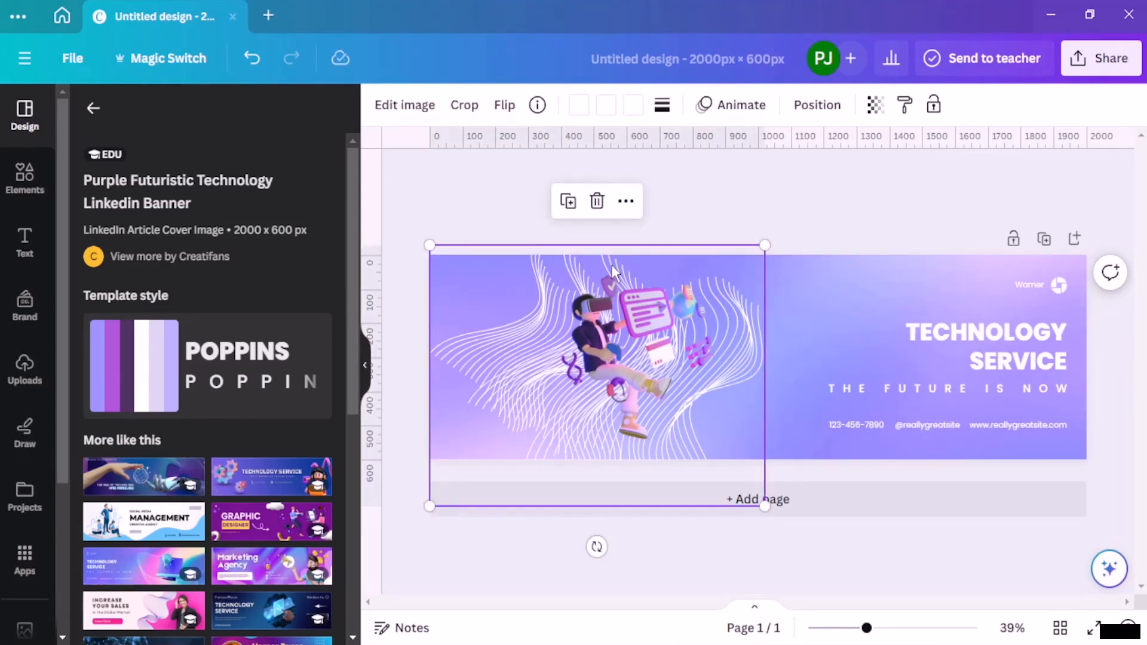
pyautogui.click(577, 106)
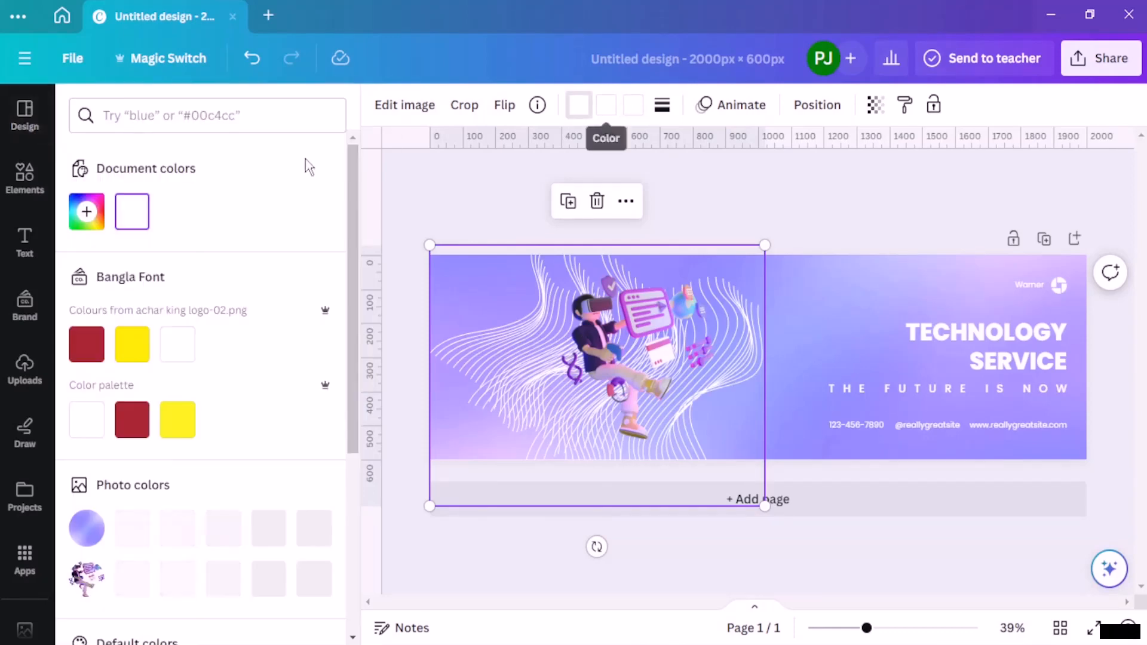
pyautogui.click(130, 350)
pyautogui.click(603, 419)
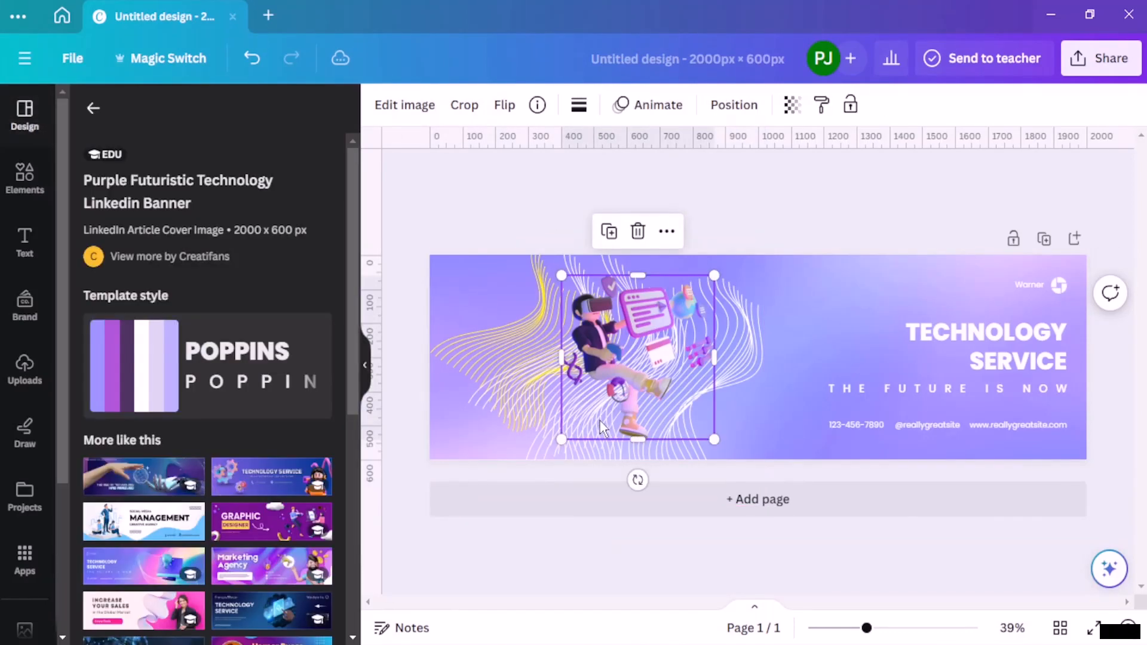
# Step: Set the second colour of the wavy line graphic to the light violet photo colour
pyautogui.click(540, 411)
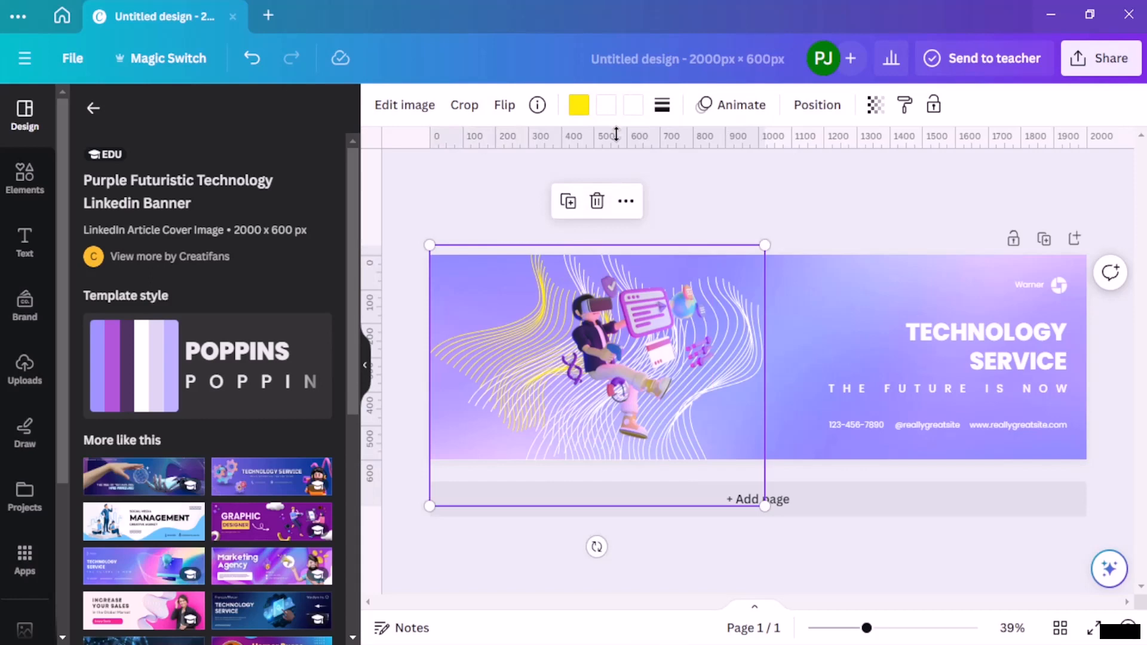
pyautogui.click(606, 105)
pyautogui.click(180, 528)
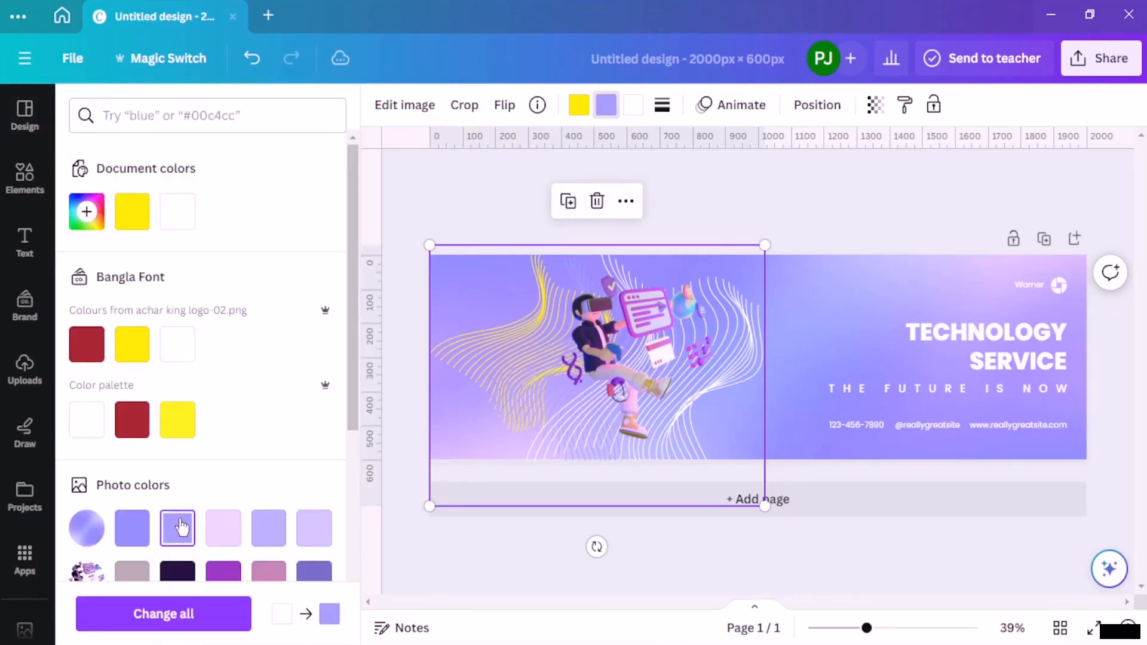
# Step: Try pink and purple photo colours for the wavy line graphic's third colour, settling on the pale lavender
pyautogui.click(631, 106)
pyautogui.click(285, 584)
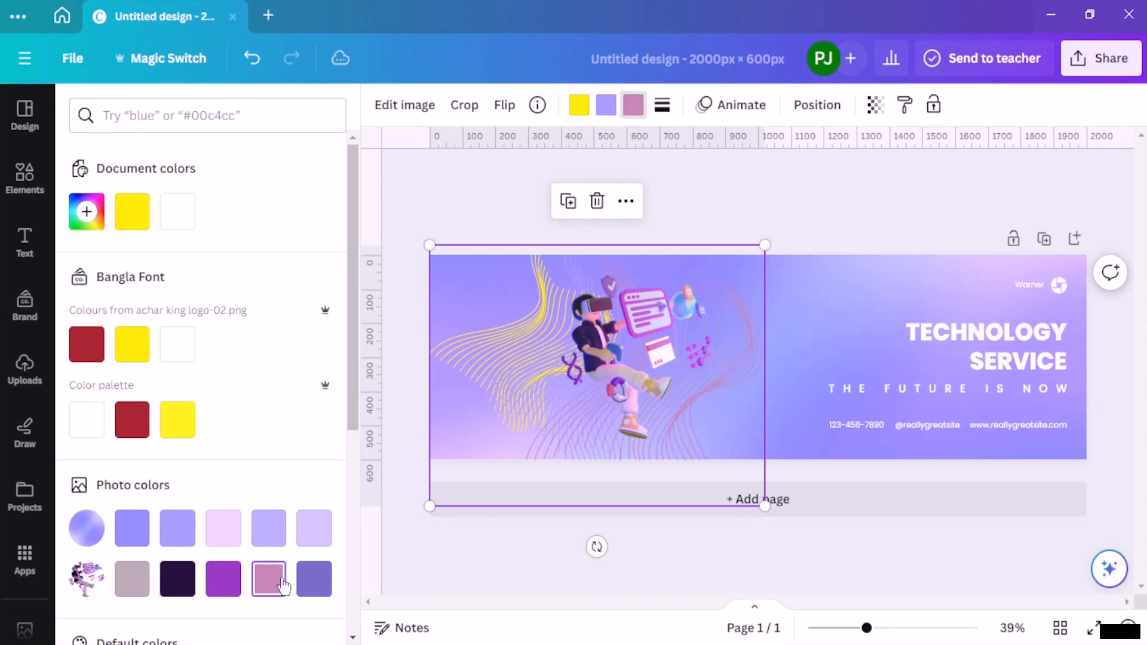
pyautogui.scroll(-2, 190, 548)
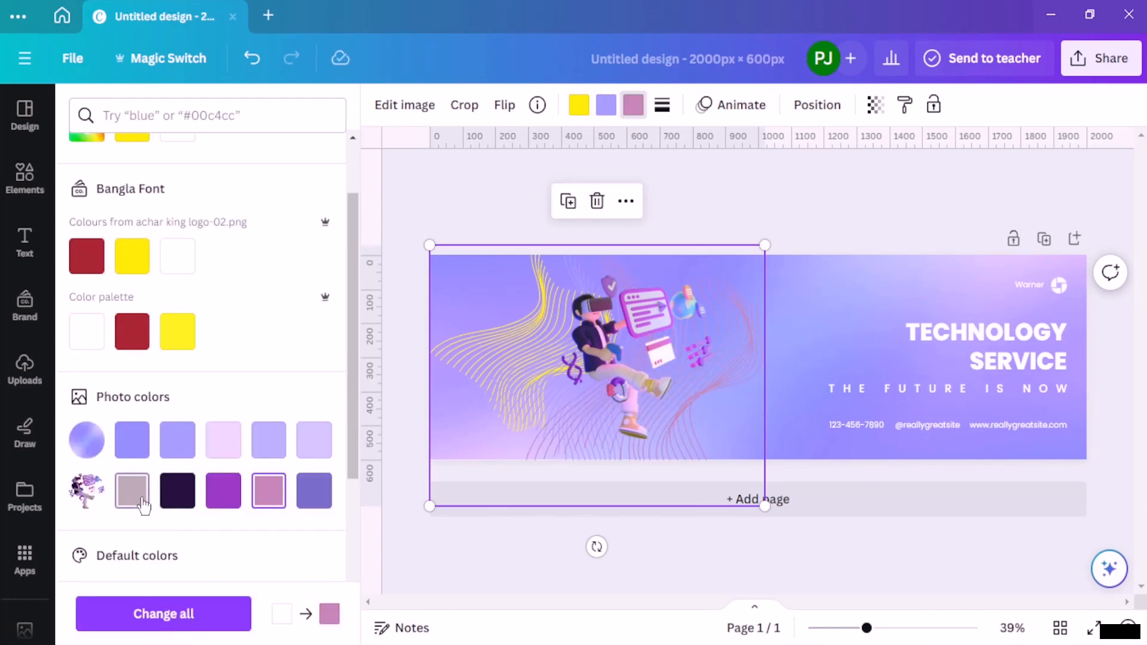
pyautogui.click(314, 442)
pyautogui.click(272, 447)
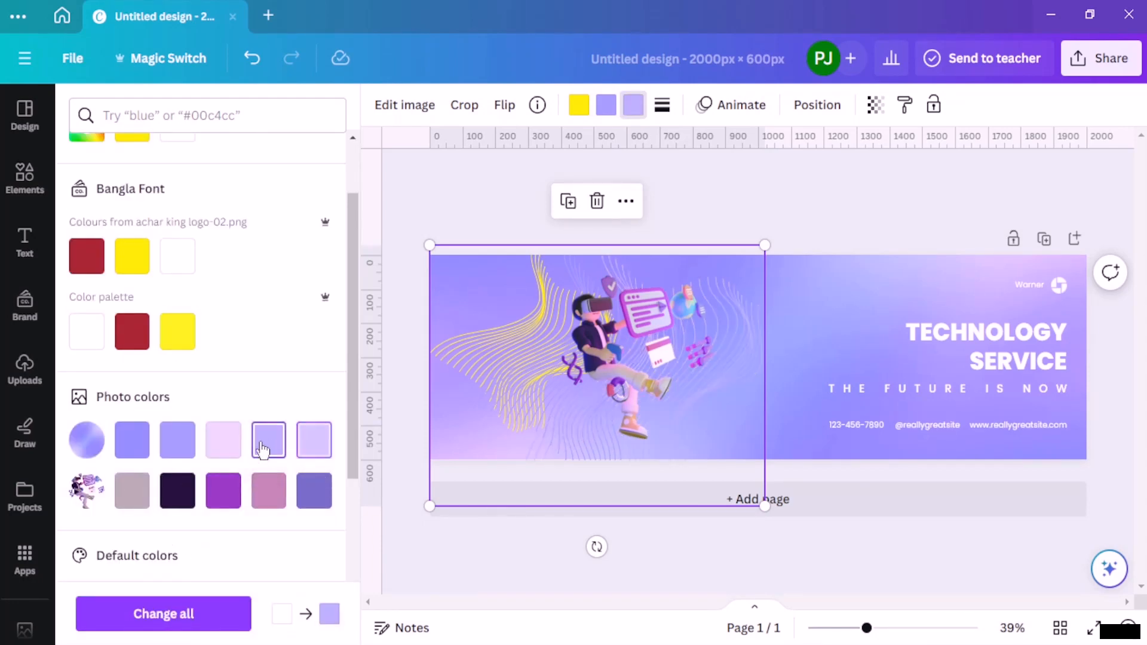
pyautogui.click(312, 445)
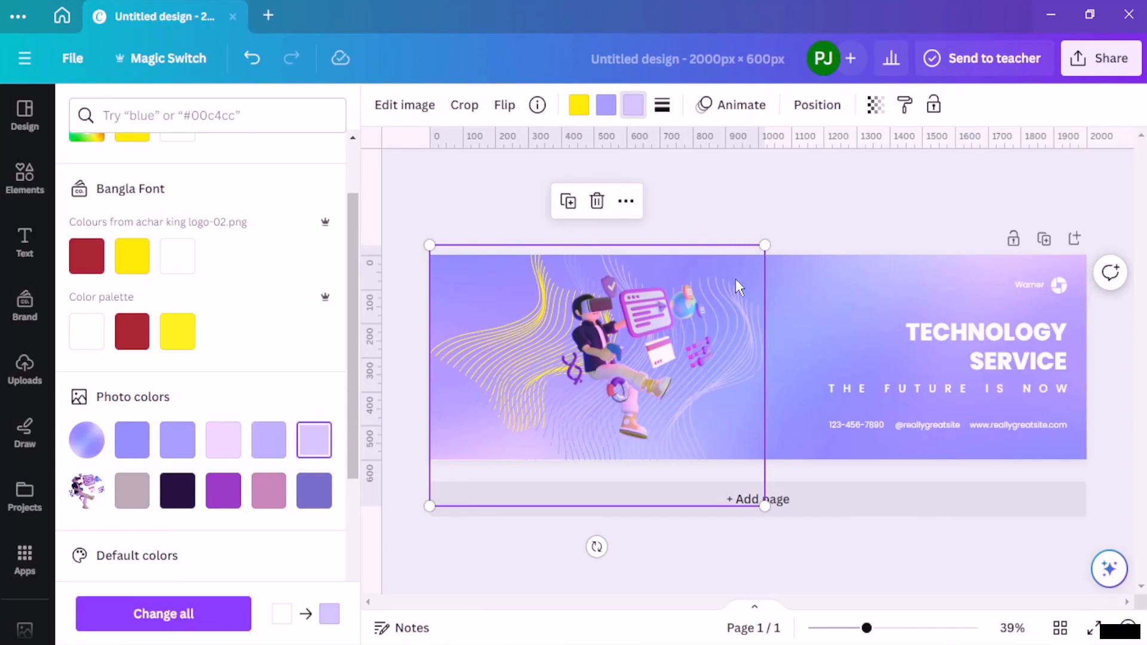
# Step: Try several default gradients on the banner background, settling on the yellow-to-pink linear gradient (#fff7ad, #ffa9f9)
pyautogui.click(865, 230)
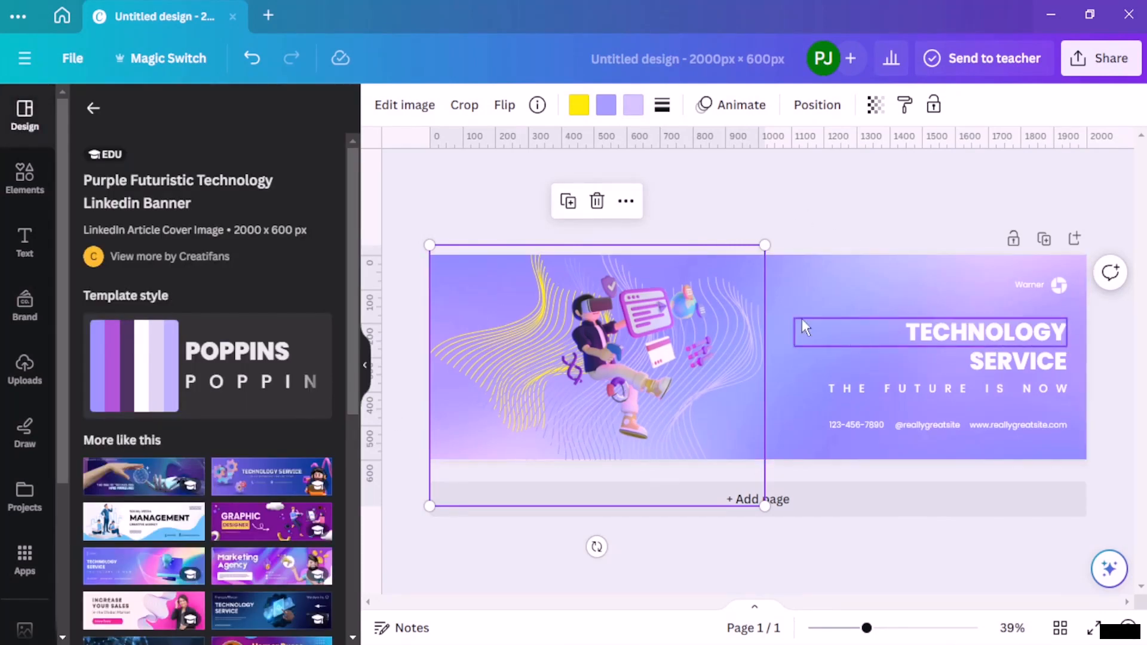
pyautogui.click(834, 279)
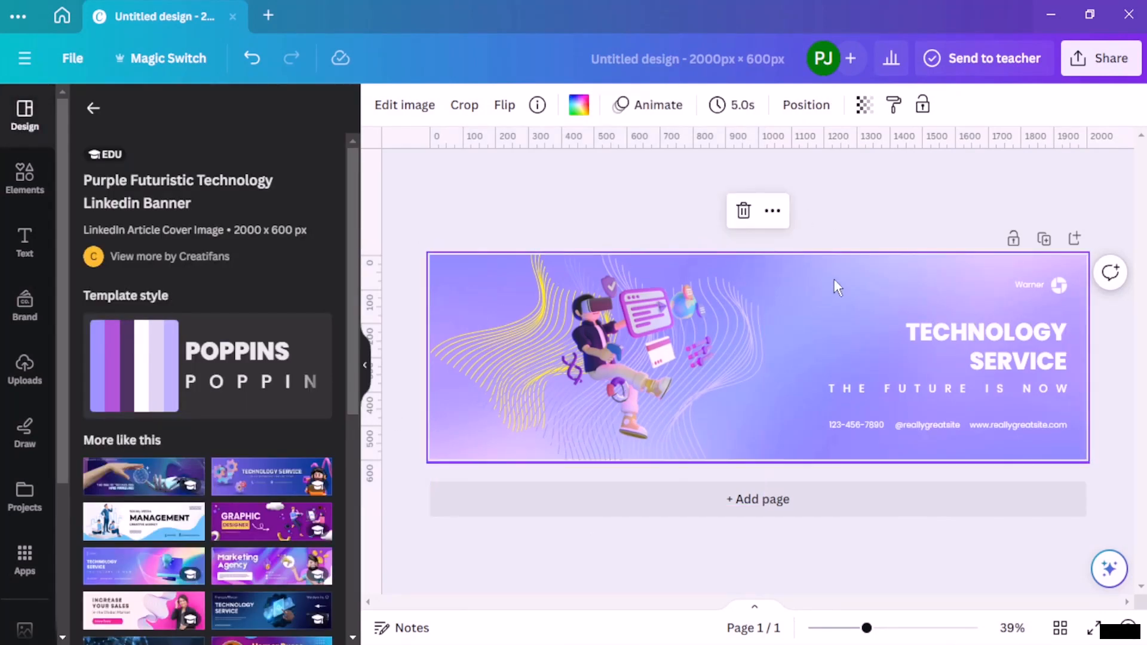
pyautogui.click(580, 110)
pyautogui.scroll(-10, 205, 466)
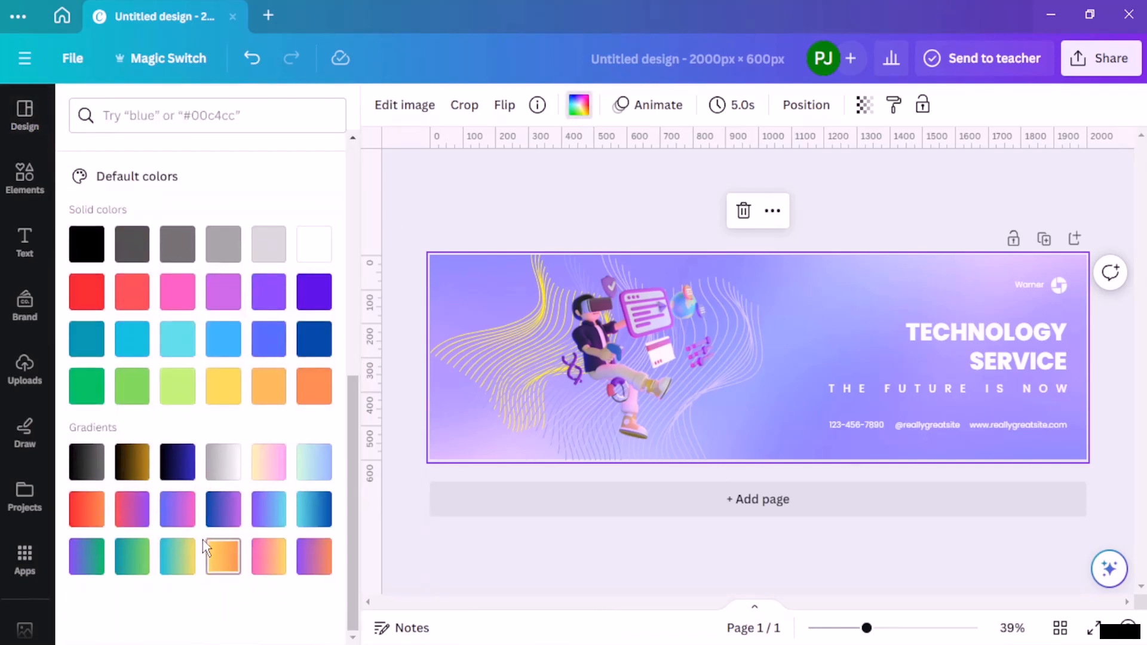
pyautogui.click(178, 548)
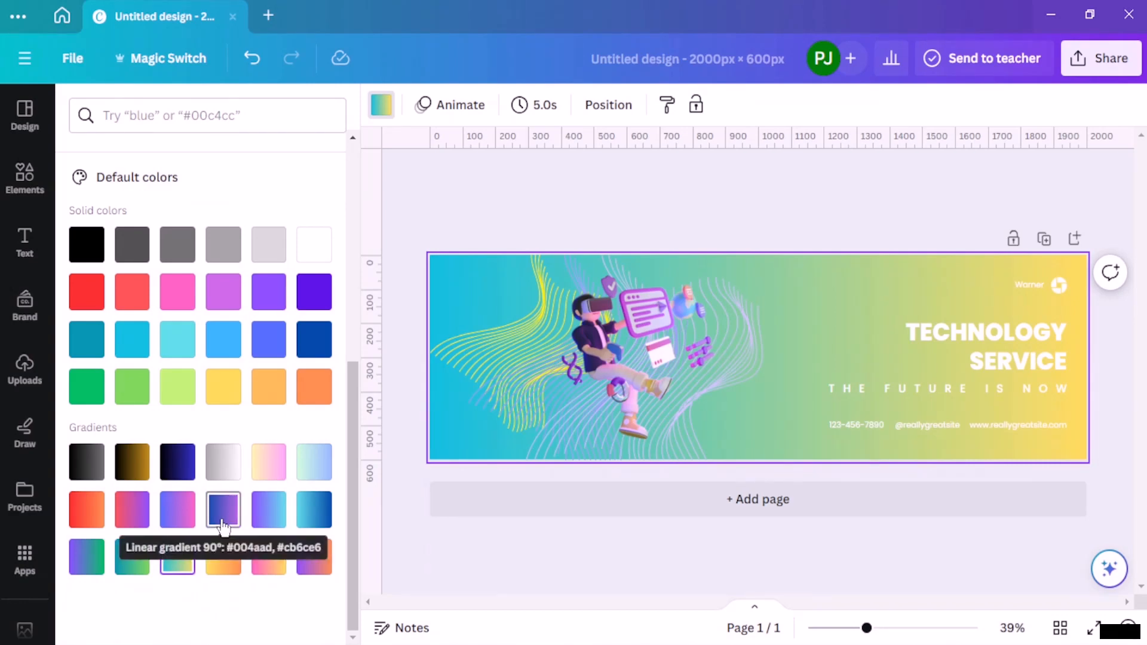
pyautogui.click(304, 510)
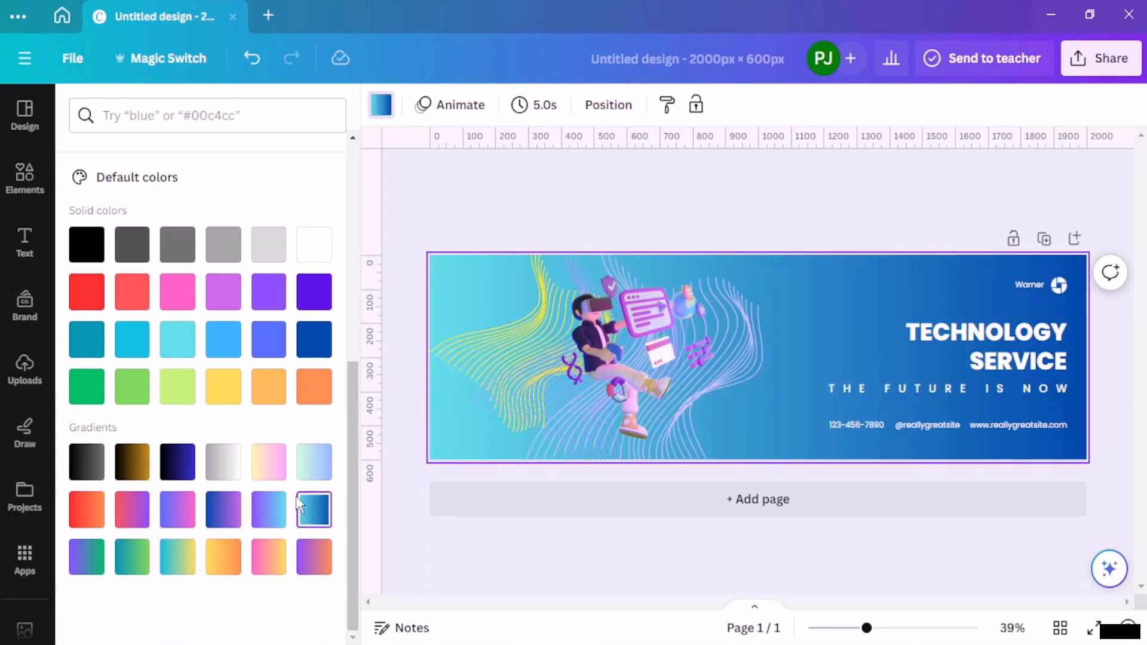
pyautogui.click(177, 462)
pyautogui.click(100, 475)
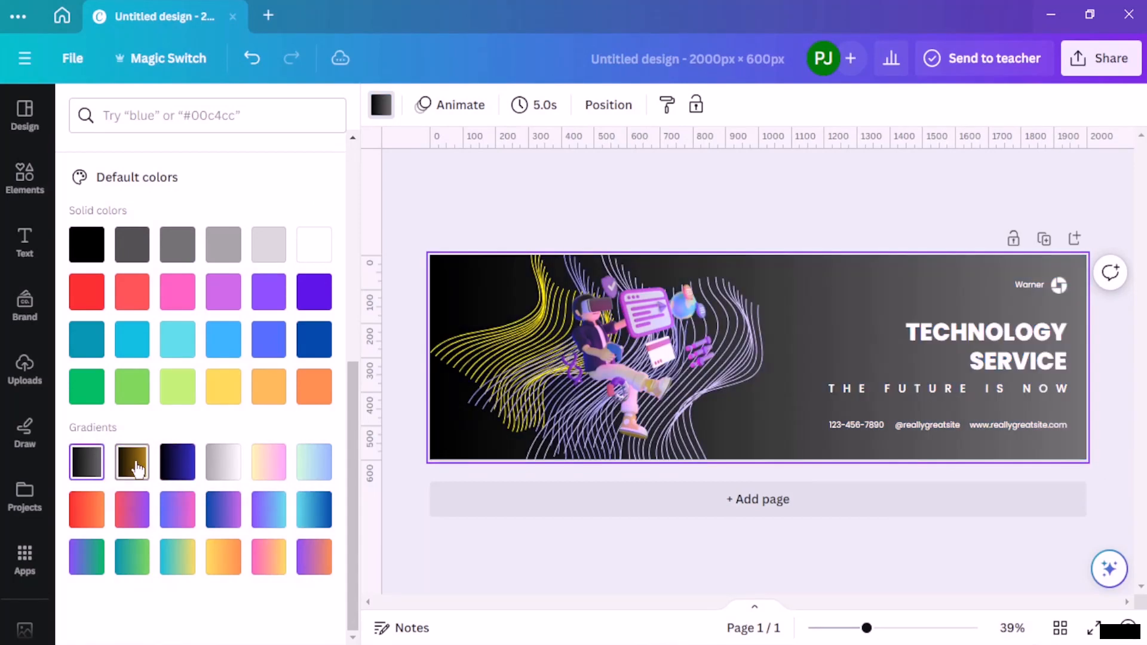
pyautogui.click(135, 467)
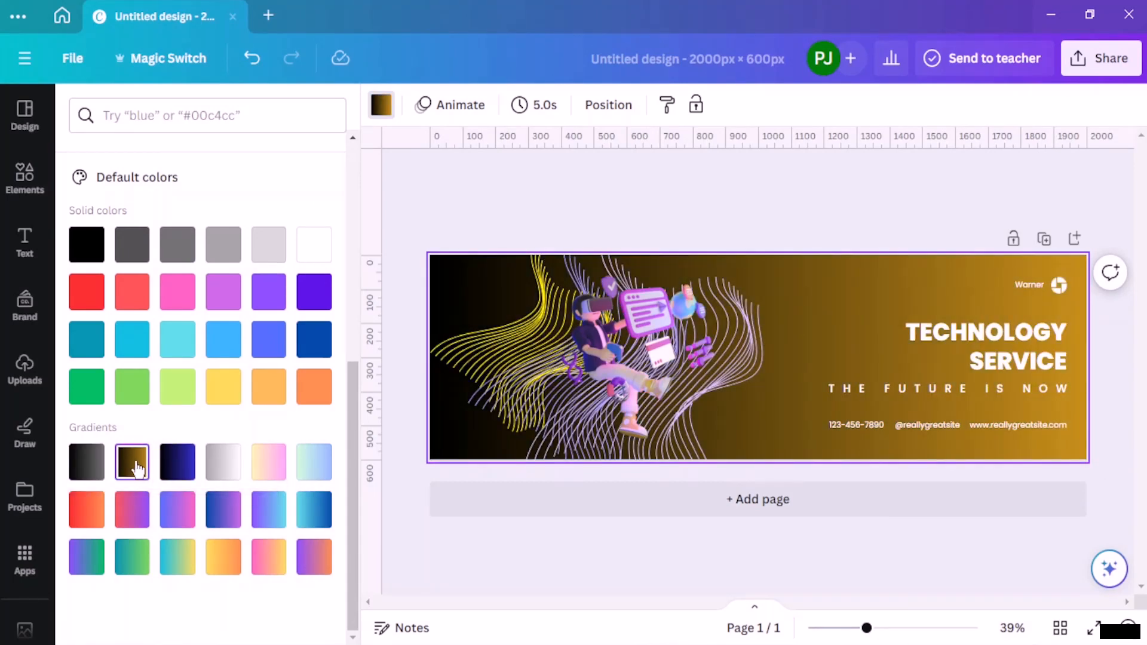
pyautogui.click(267, 465)
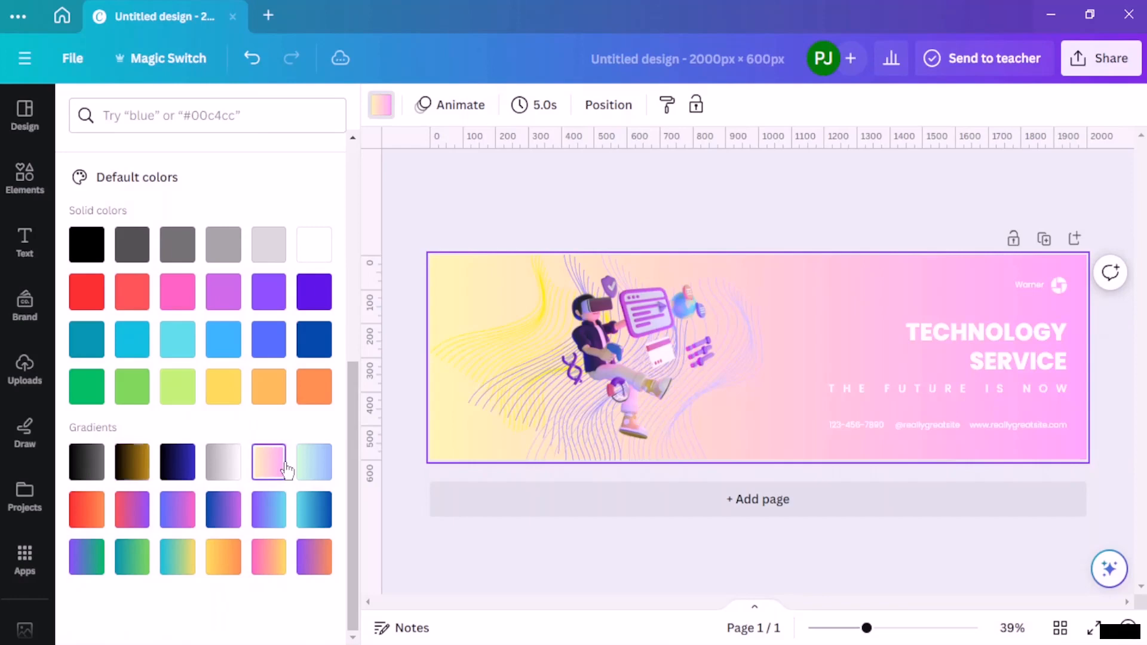
pyautogui.click(316, 463)
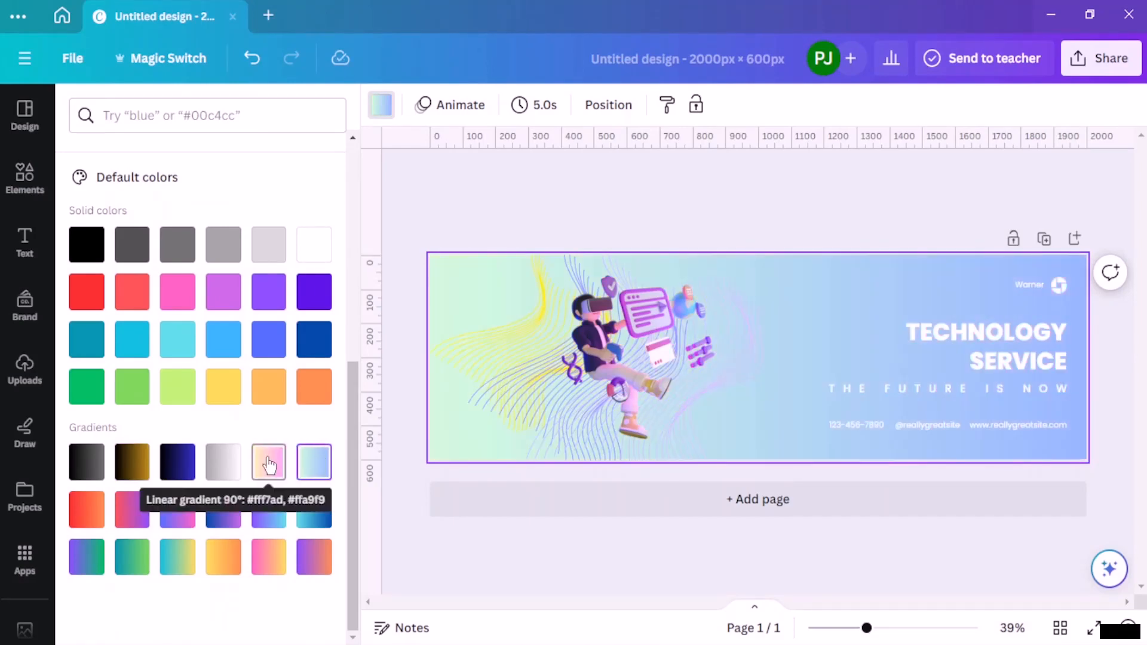
pyautogui.click(270, 462)
pyautogui.click(87, 556)
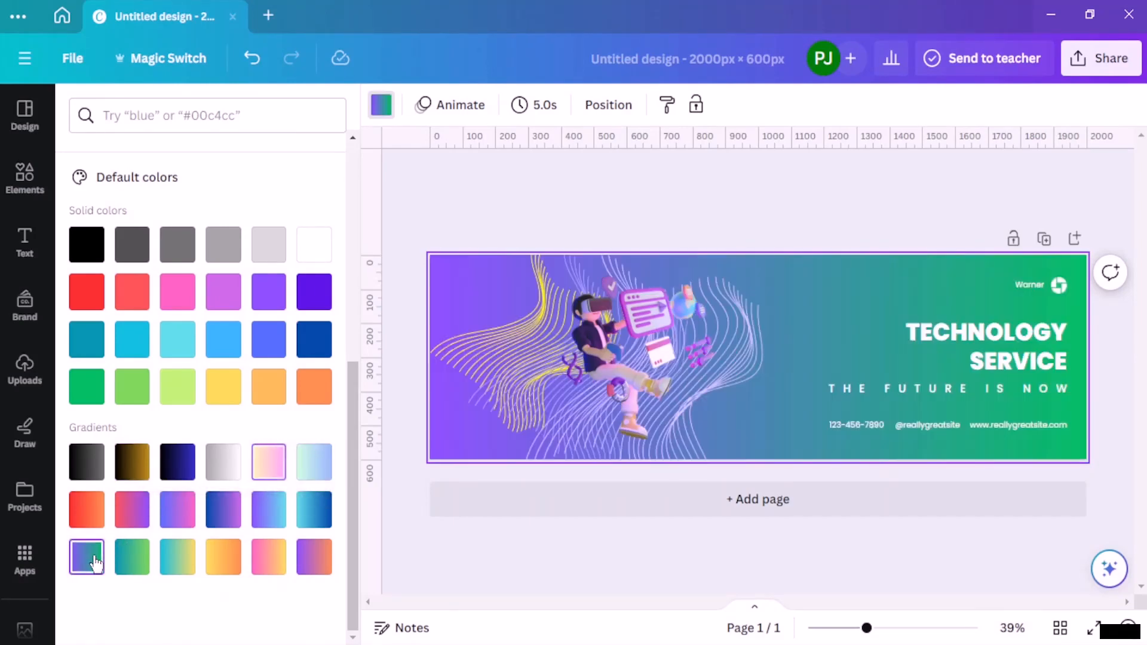
pyautogui.click(272, 465)
# Step: Change the first colour of the wavy line graphic behind the figure to the brand palette red #ac2733
pyautogui.click(514, 360)
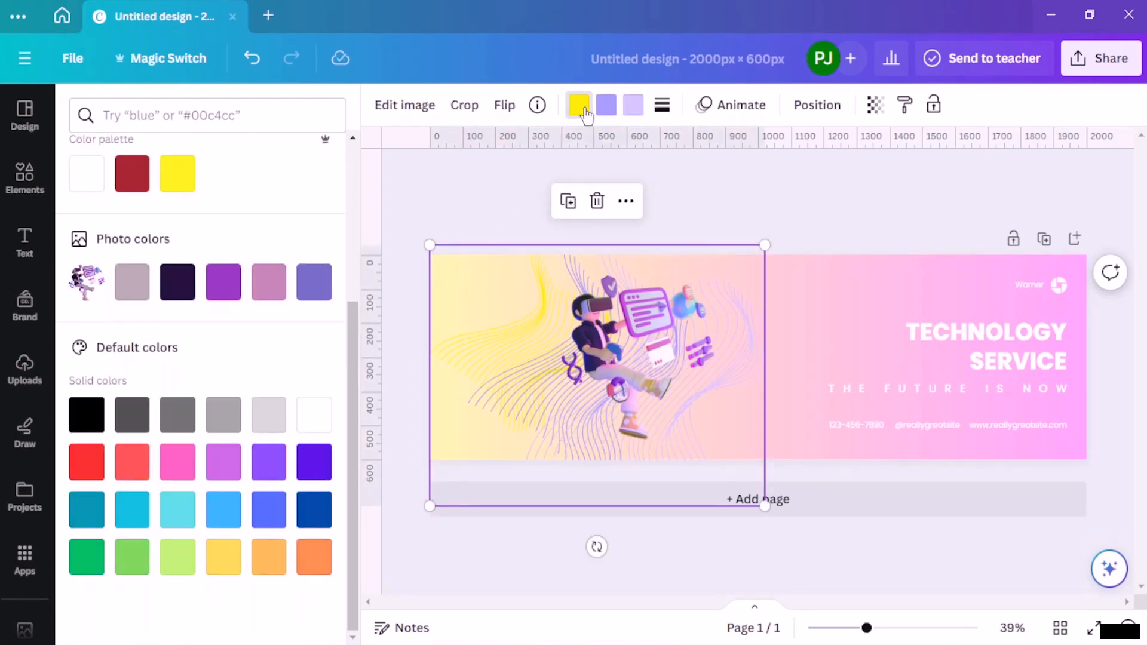
pyautogui.click(538, 105)
pyautogui.scroll(-2, 145, 370)
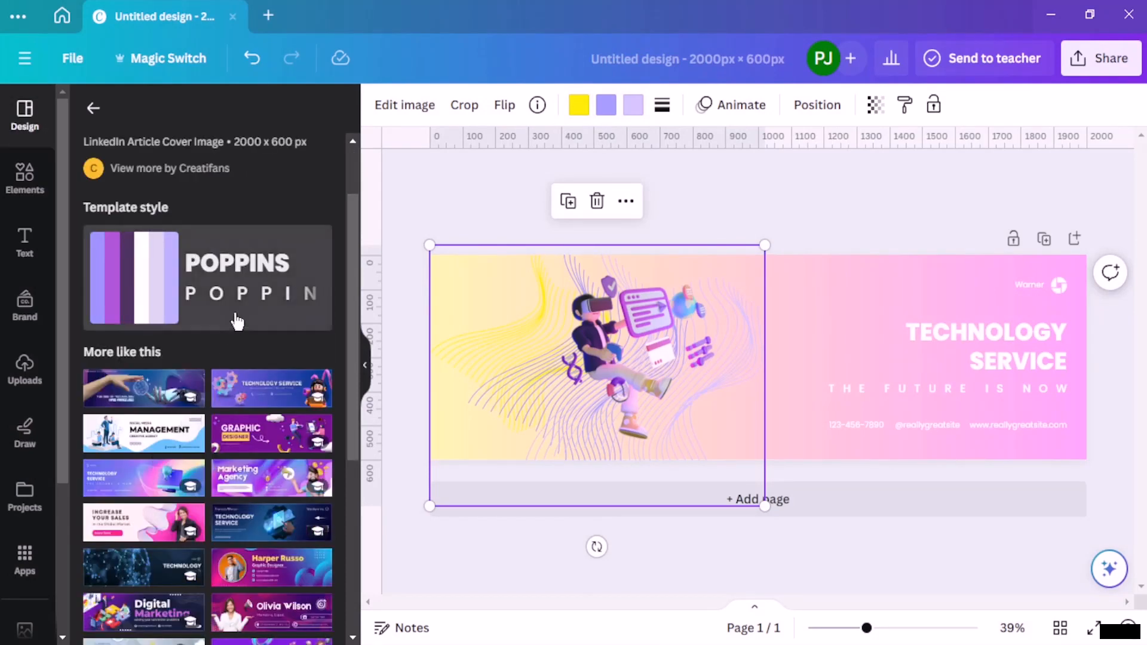
pyautogui.scroll(2, 238, 320)
pyautogui.click(579, 105)
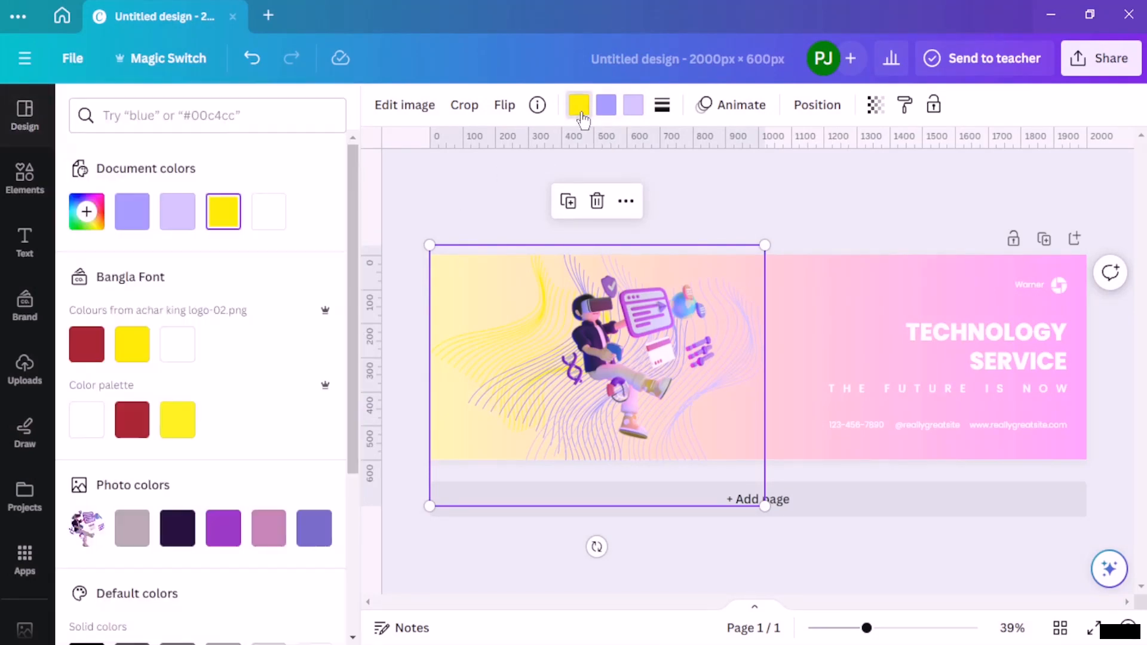
pyautogui.click(123, 424)
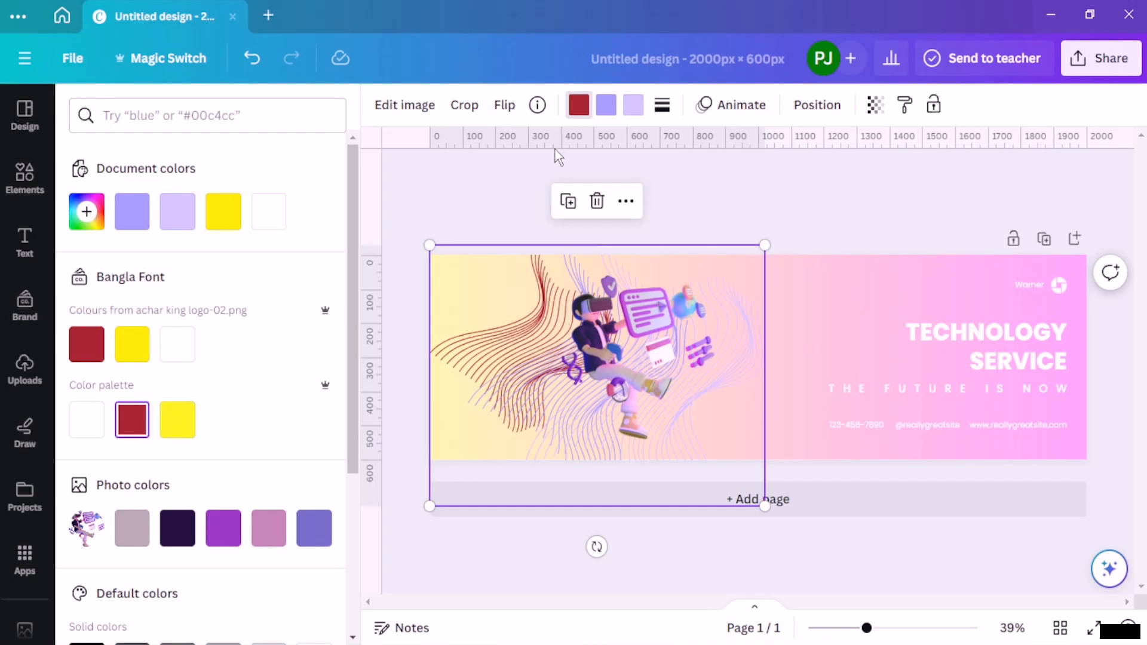
# Step: Set the wavy line graphic's third colour to the brand red, then adjust it to a custom muted greyish mauve
pyautogui.click(632, 106)
pyautogui.click(130, 418)
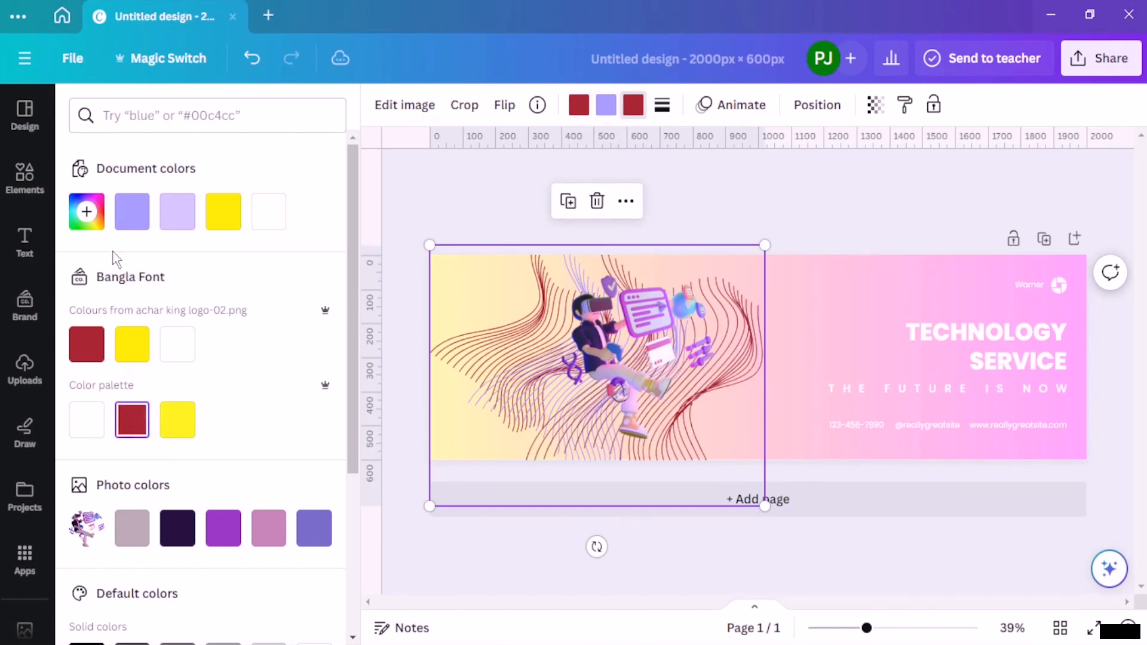
pyautogui.click(86, 212)
pyautogui.click(198, 285)
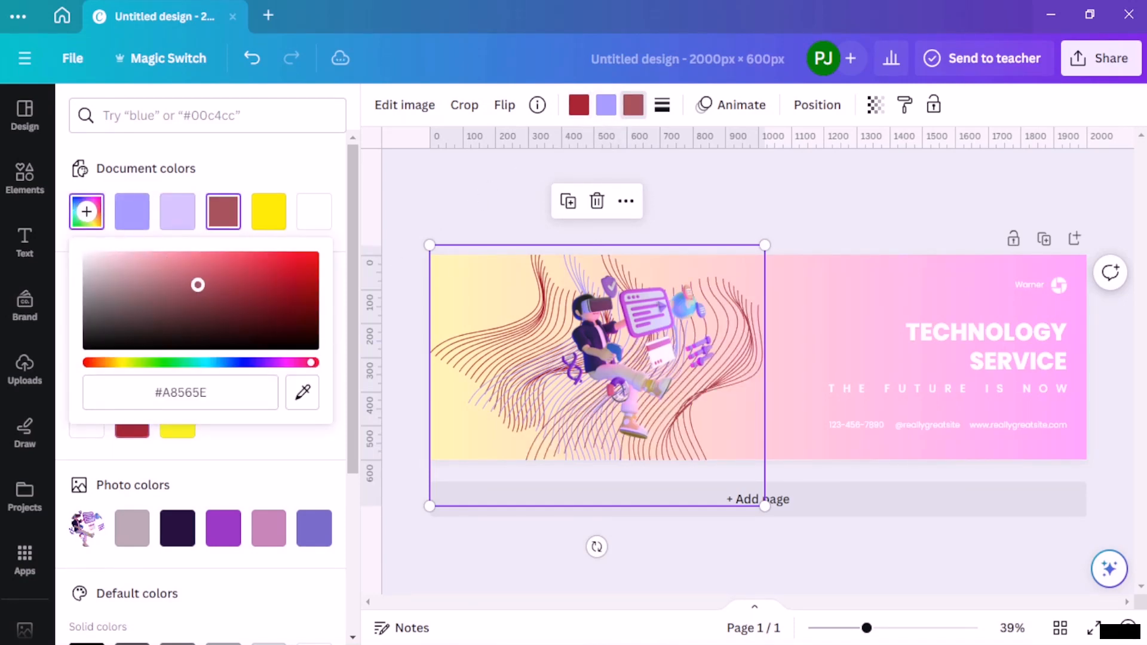
pyautogui.moveTo(198, 285); pyautogui.dragTo(295, 321)
pyautogui.moveTo(188, 307); pyautogui.dragTo(145, 300)
# Step: Set the wavy line graphic's second colour to the brand red, then soften it to the custom dusty pink #B89598
pyautogui.click(607, 106)
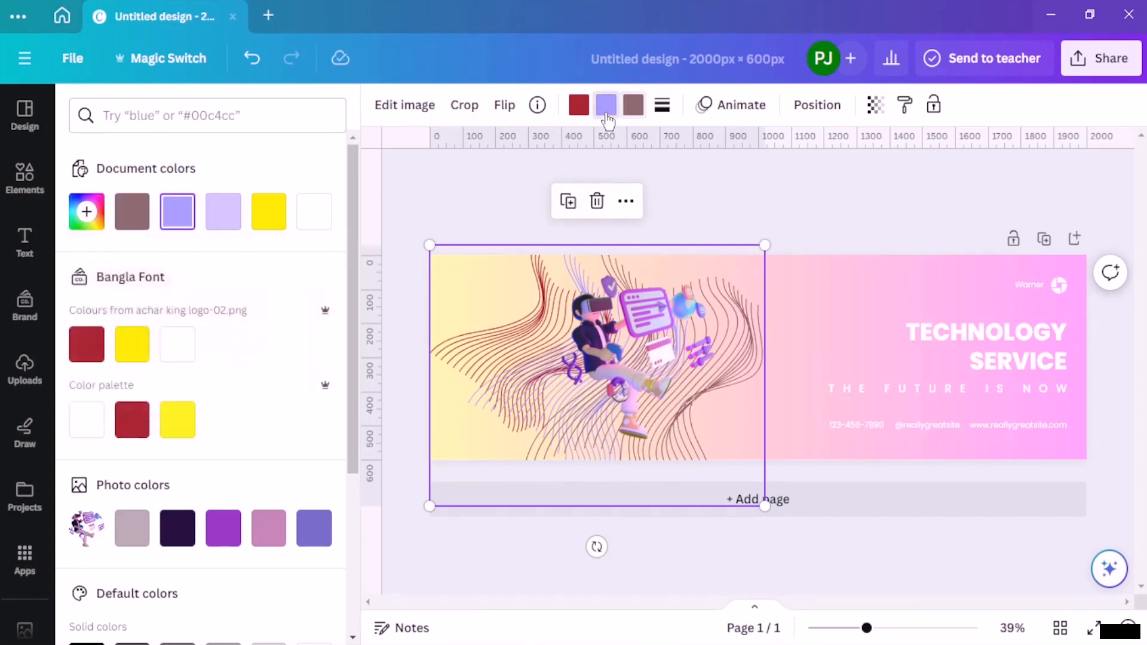
pyautogui.click(87, 347)
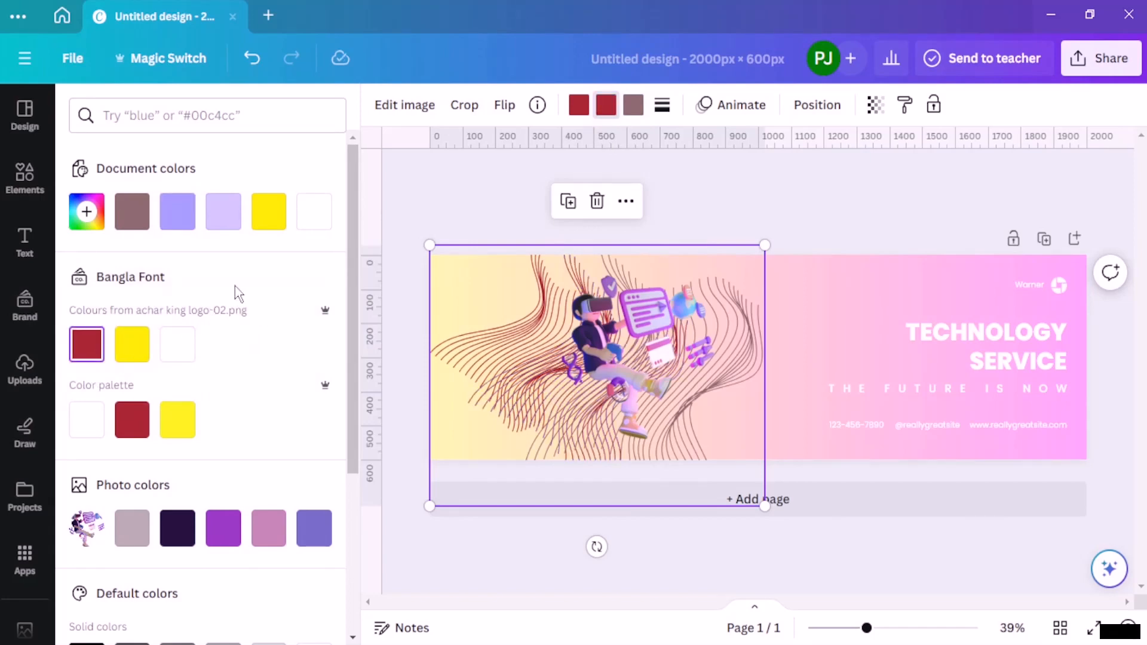
pyautogui.click(86, 211)
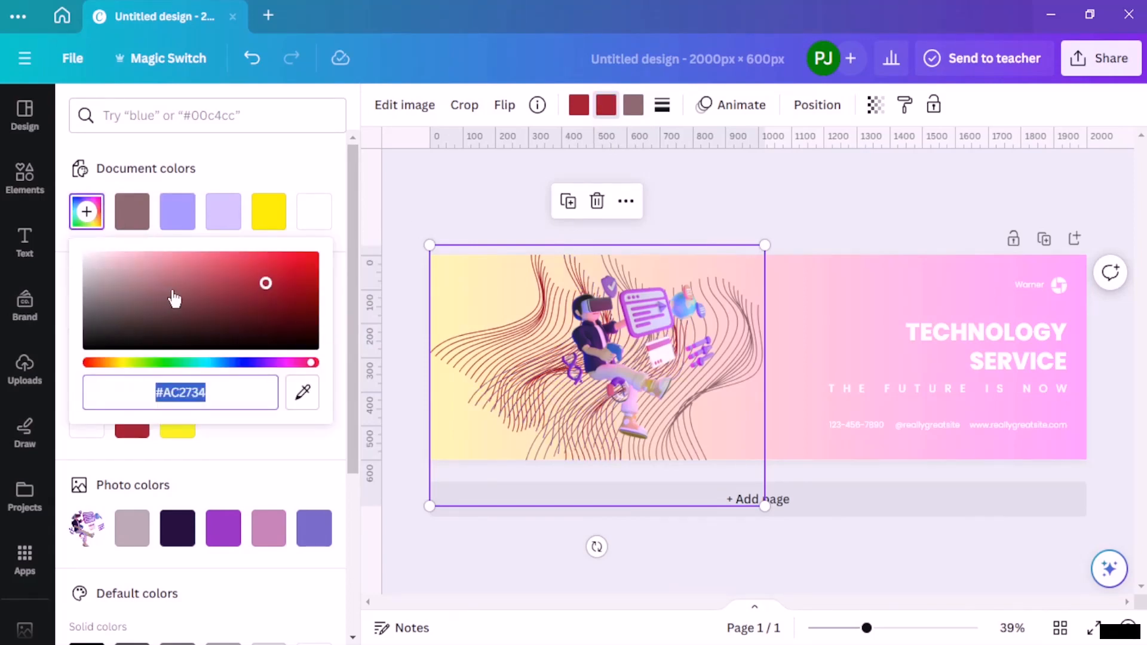
pyautogui.moveTo(174, 297); pyautogui.dragTo(128, 279)
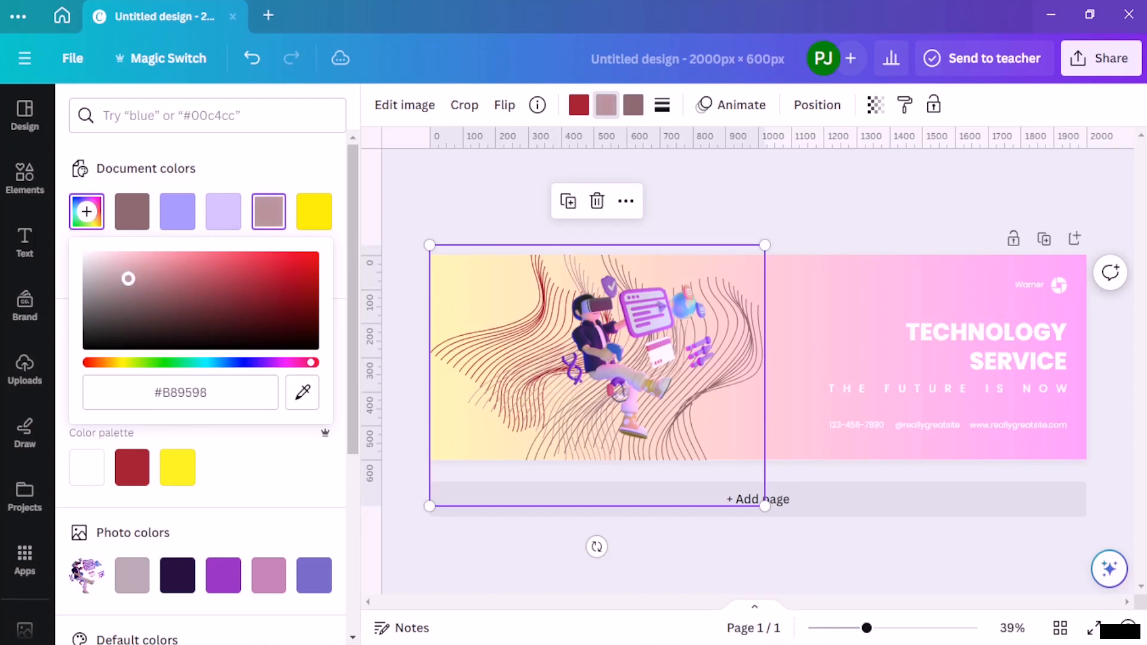
# Step: Lower the wavy line graphic's transparency value to 44
pyautogui.click(876, 105)
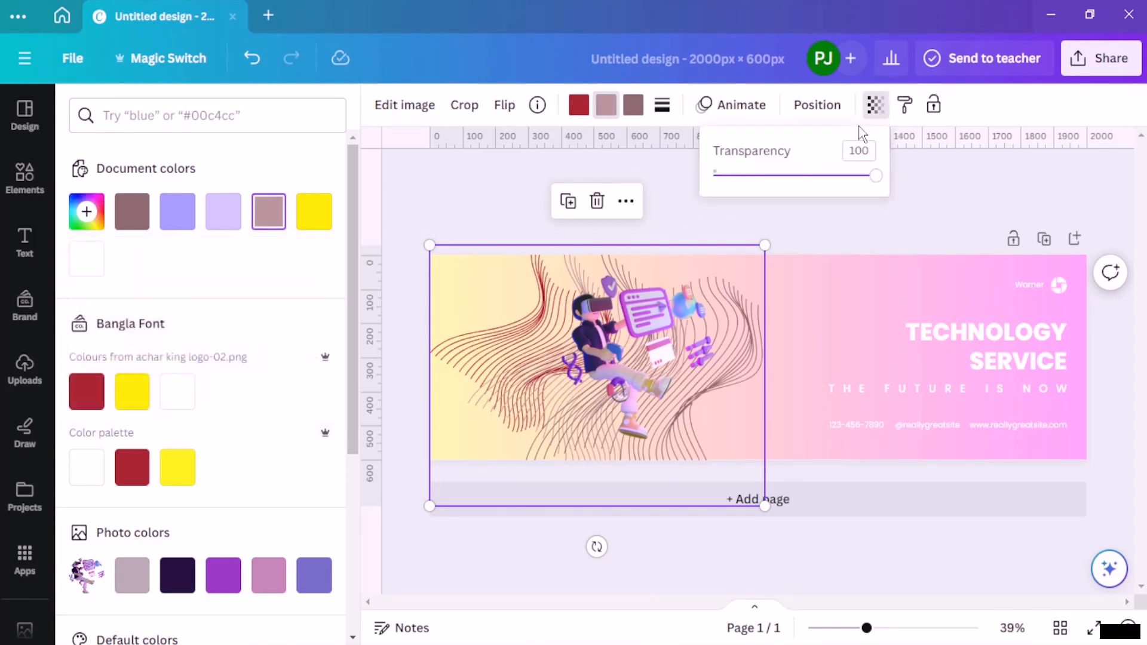
pyautogui.moveTo(872, 176); pyautogui.dragTo(786, 191)
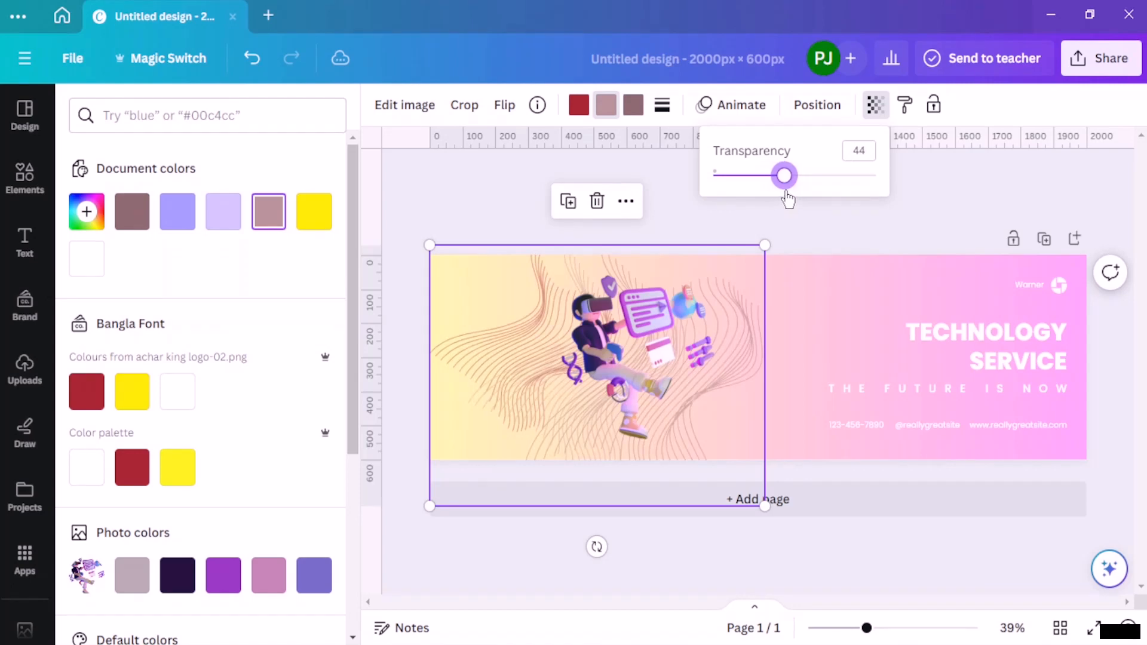
pyautogui.click(896, 228)
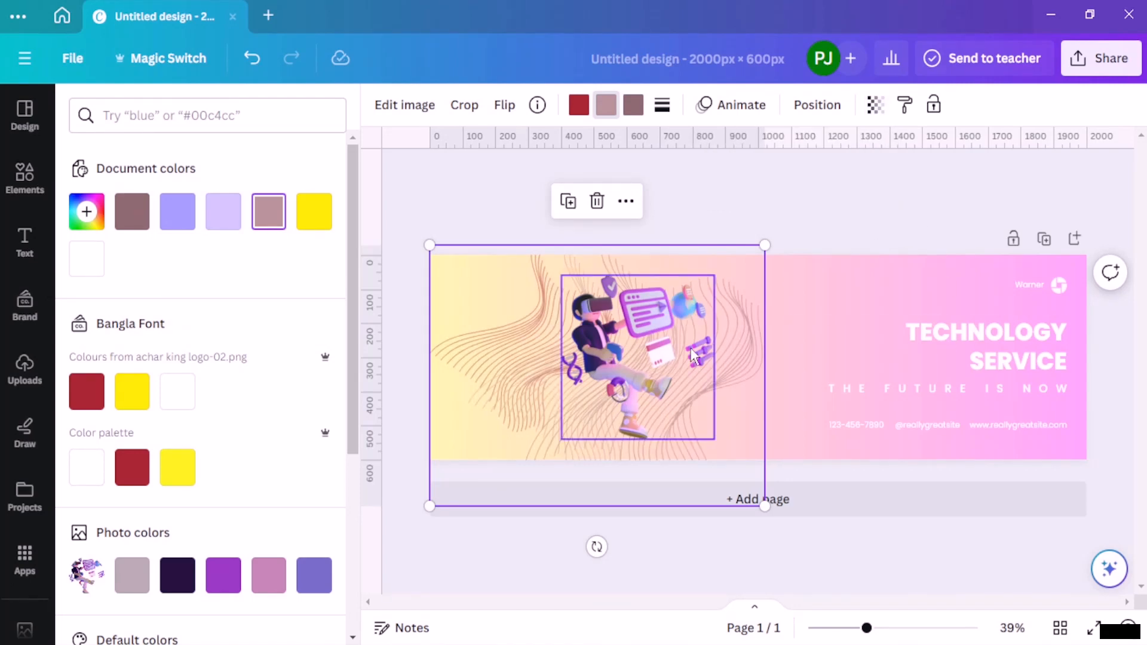
# Step: Animate the VR figure, trying photo animations such as Pan, Rise, Neon, Scrapbook, Tectonic and Drift, and settling on Breathe
pyautogui.click(617, 361)
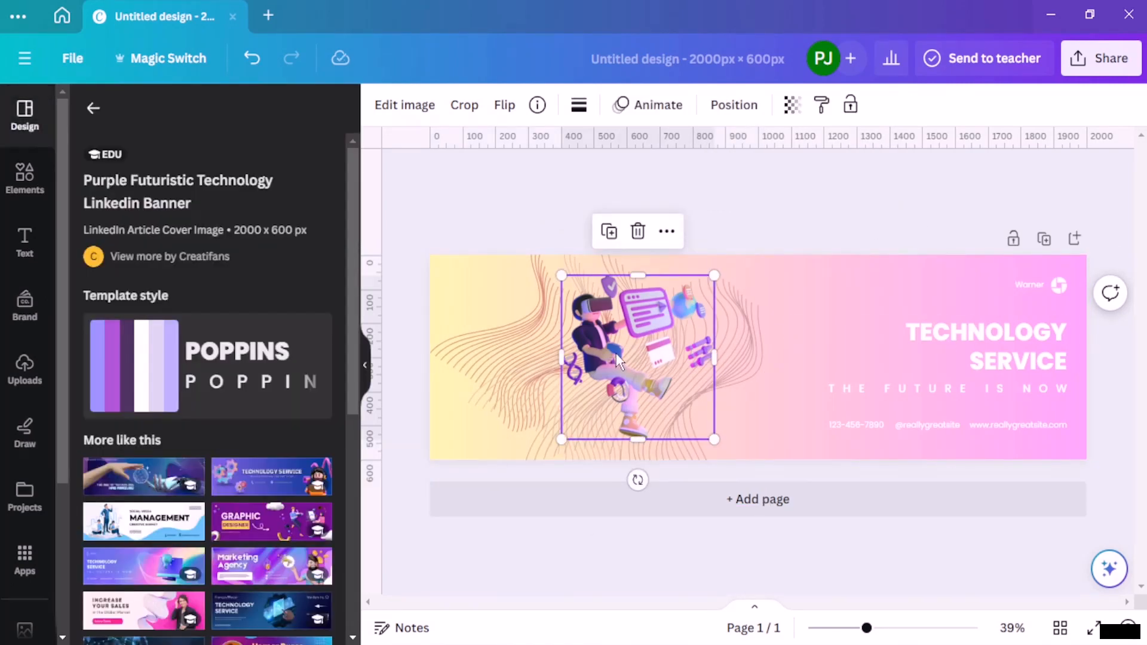
pyautogui.click(655, 106)
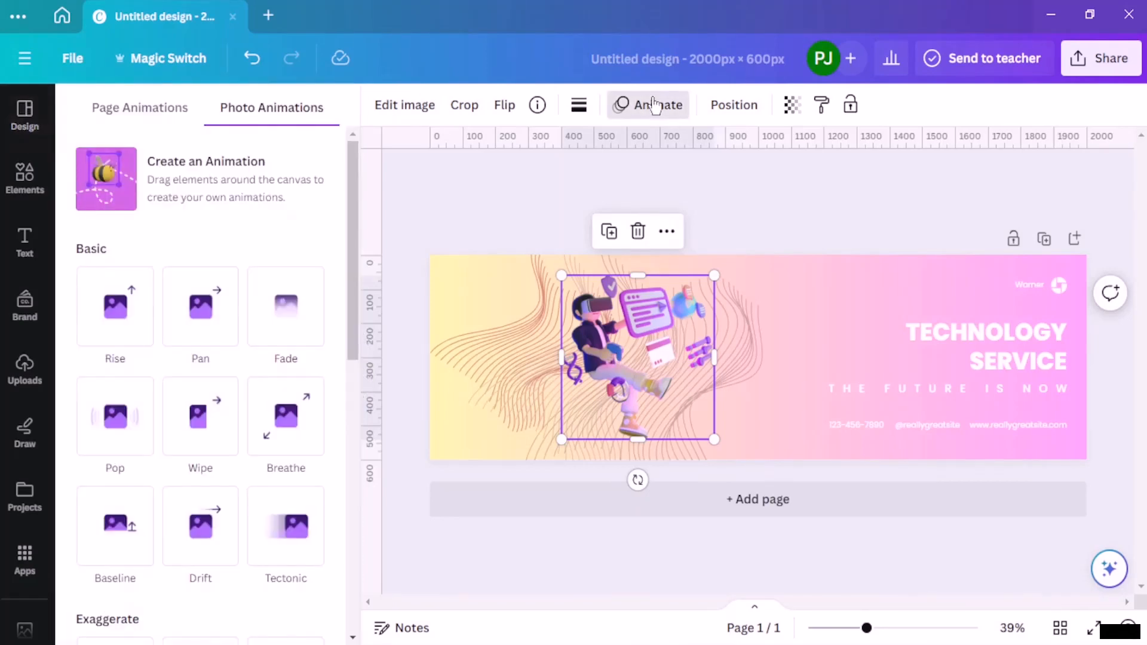
pyautogui.click(206, 282)
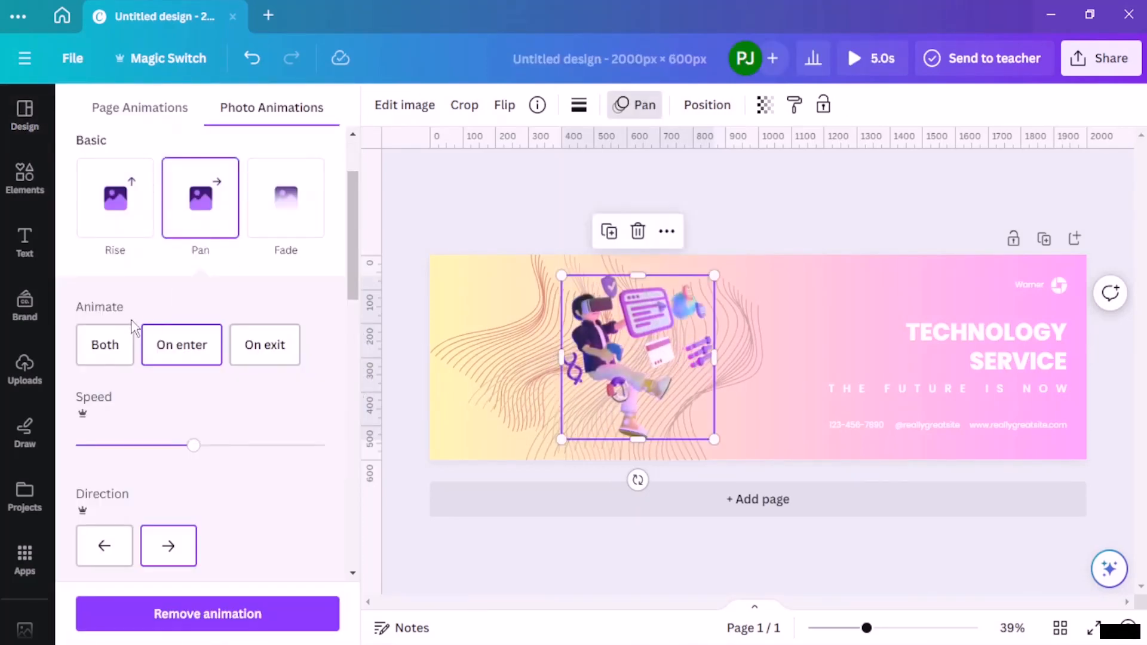
pyautogui.click(137, 242)
pyautogui.scroll(-6, 143, 299)
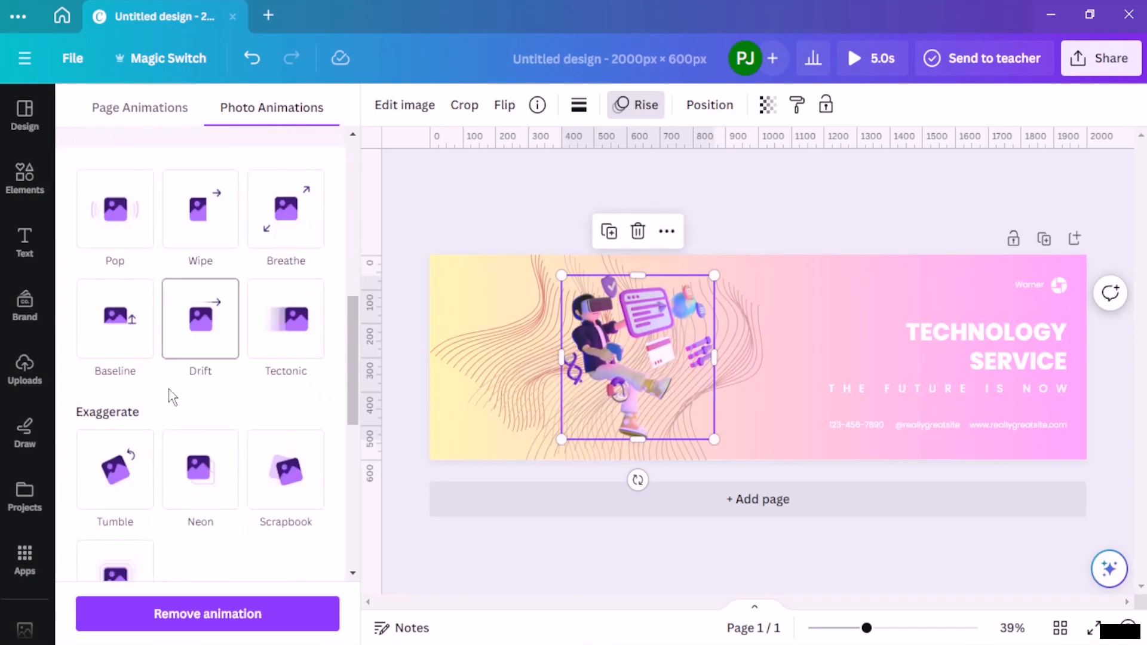
pyautogui.click(198, 495)
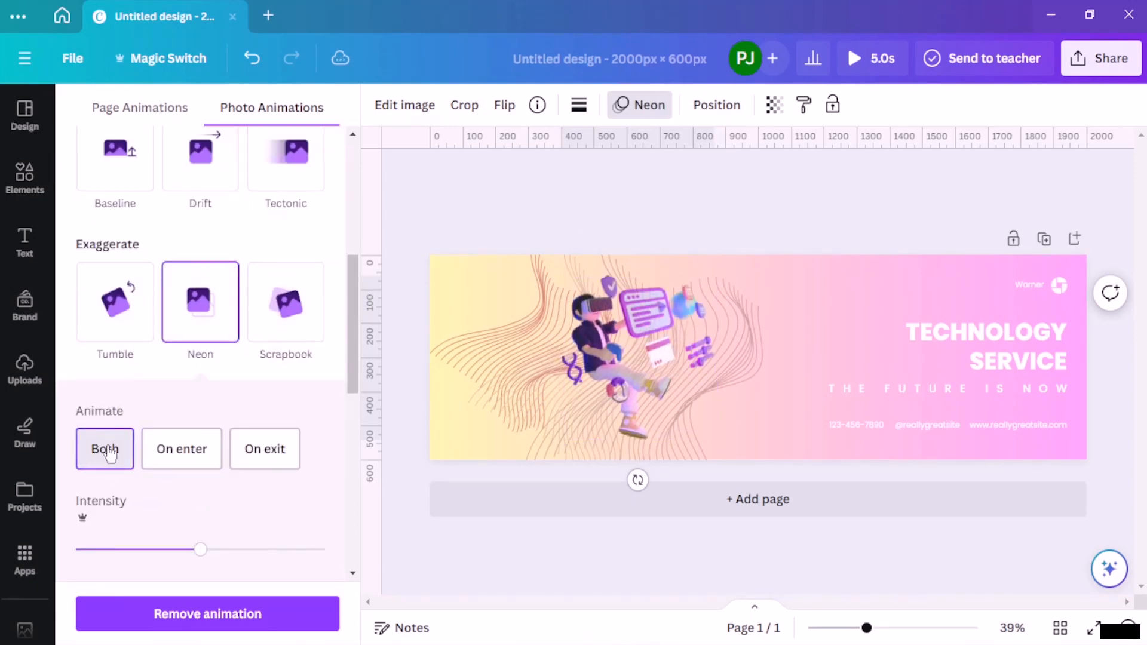
pyautogui.click(122, 321)
pyautogui.click(306, 318)
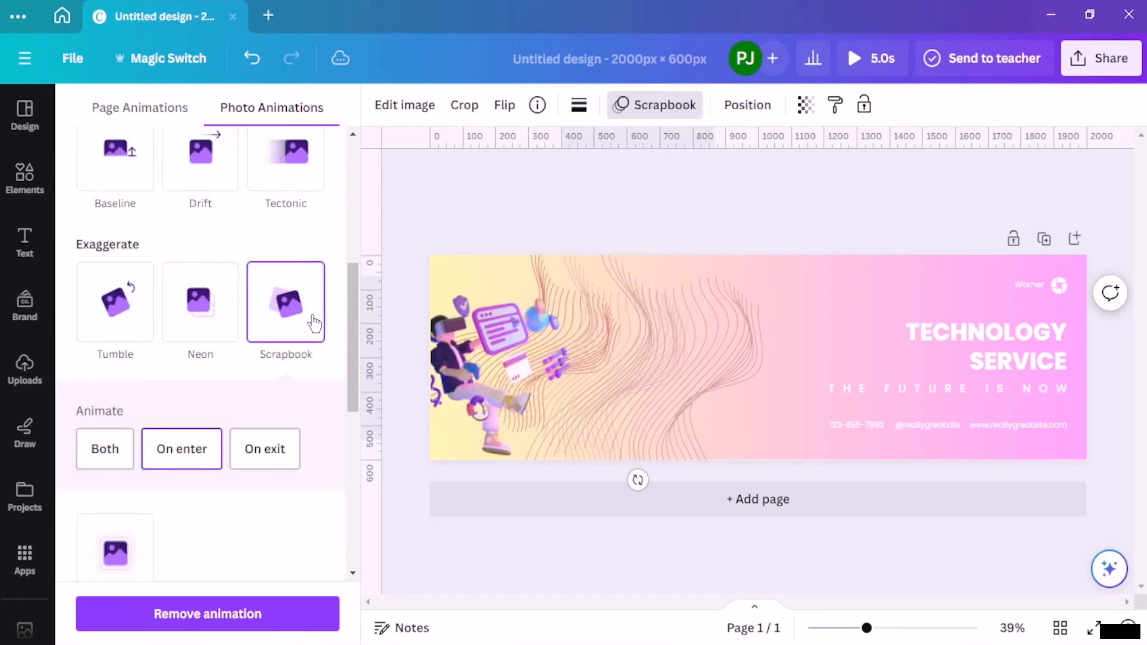
pyautogui.scroll(2, 305, 315)
pyautogui.click(263, 258)
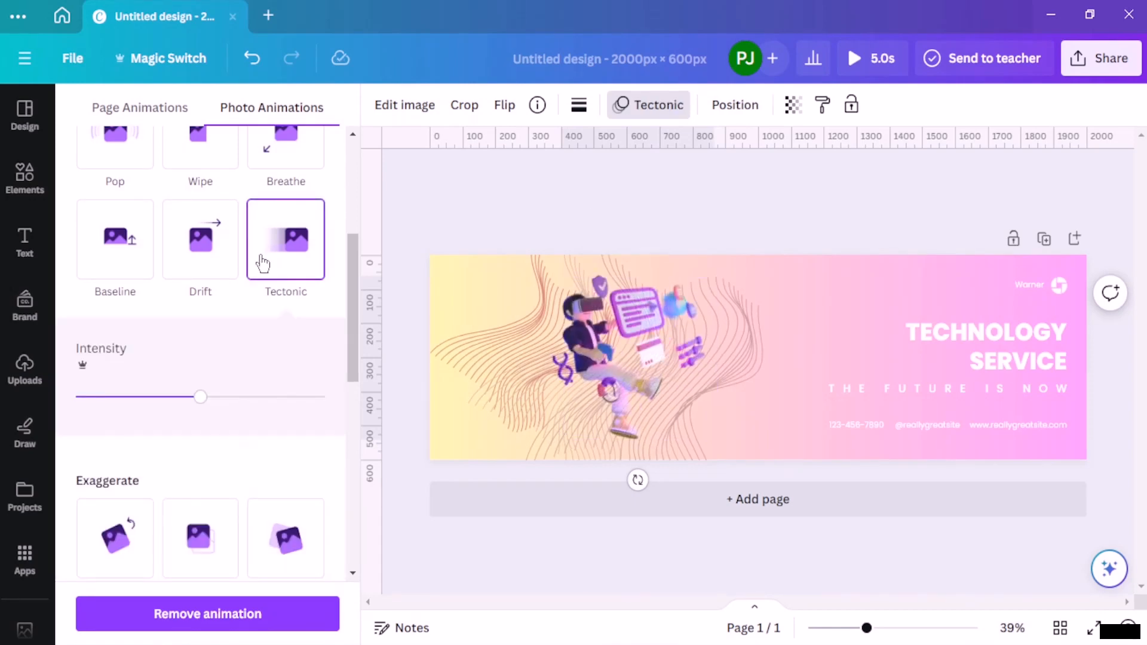
pyautogui.click(209, 263)
pyautogui.click(134, 249)
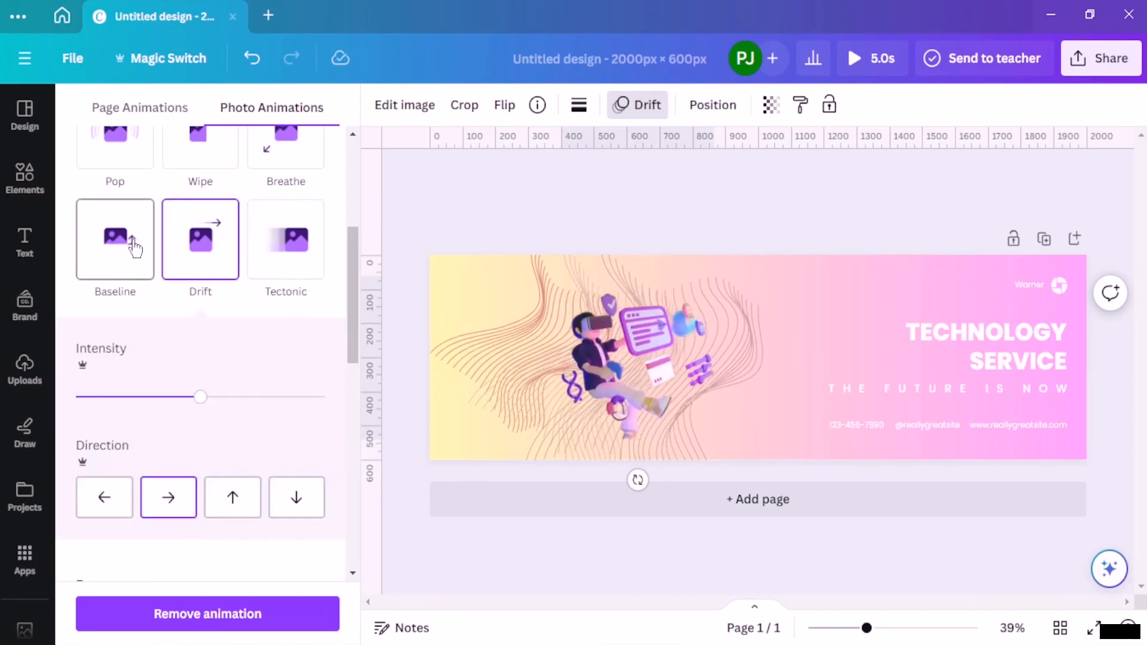
pyautogui.scroll(3, 282, 263)
pyautogui.click(284, 263)
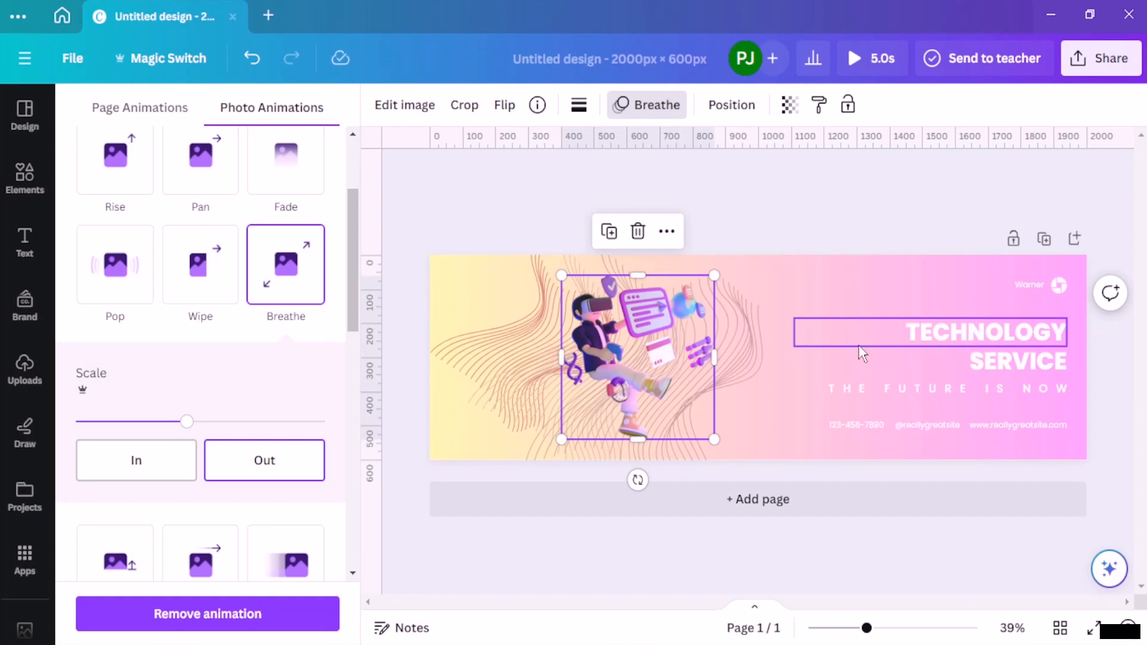
# Step: Replace the brand name text beside the logo above the headline with "Broadway"
pyautogui.click(24, 175)
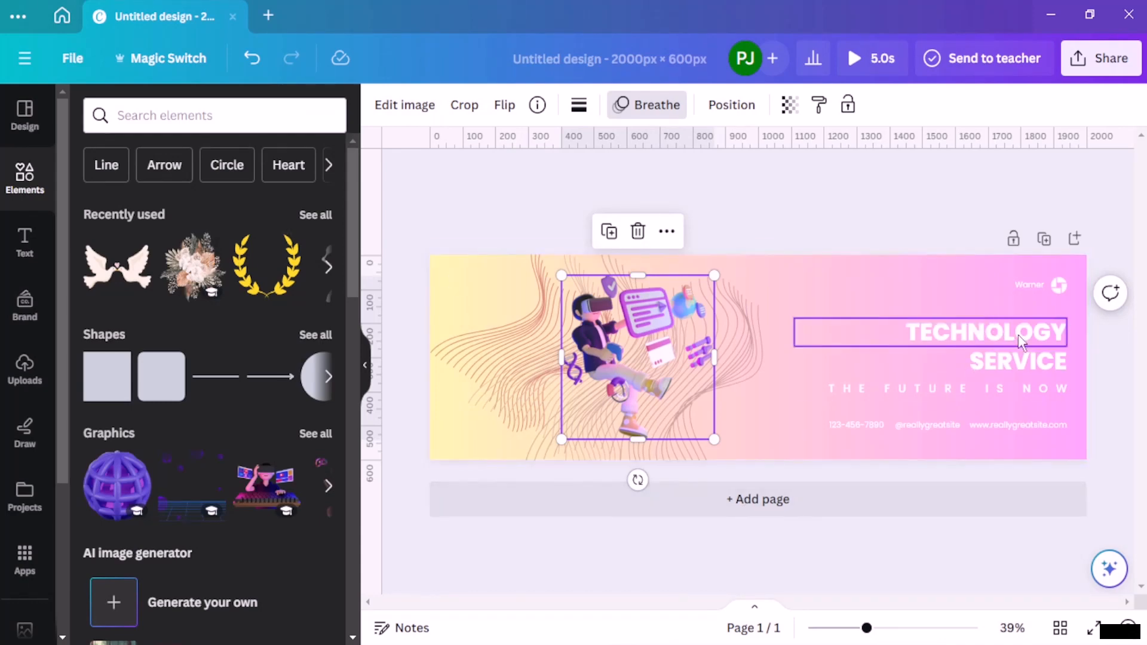
pyautogui.click(1043, 286)
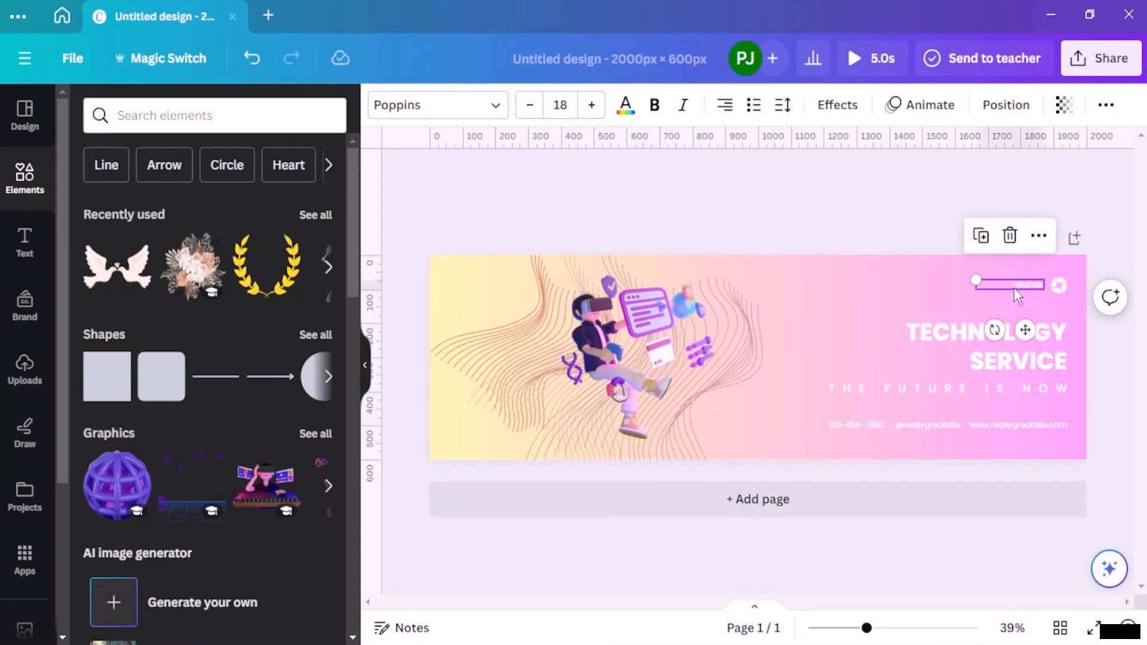
pyautogui.doubleClick(1014, 288)
pyautogui.press('BackSpace')
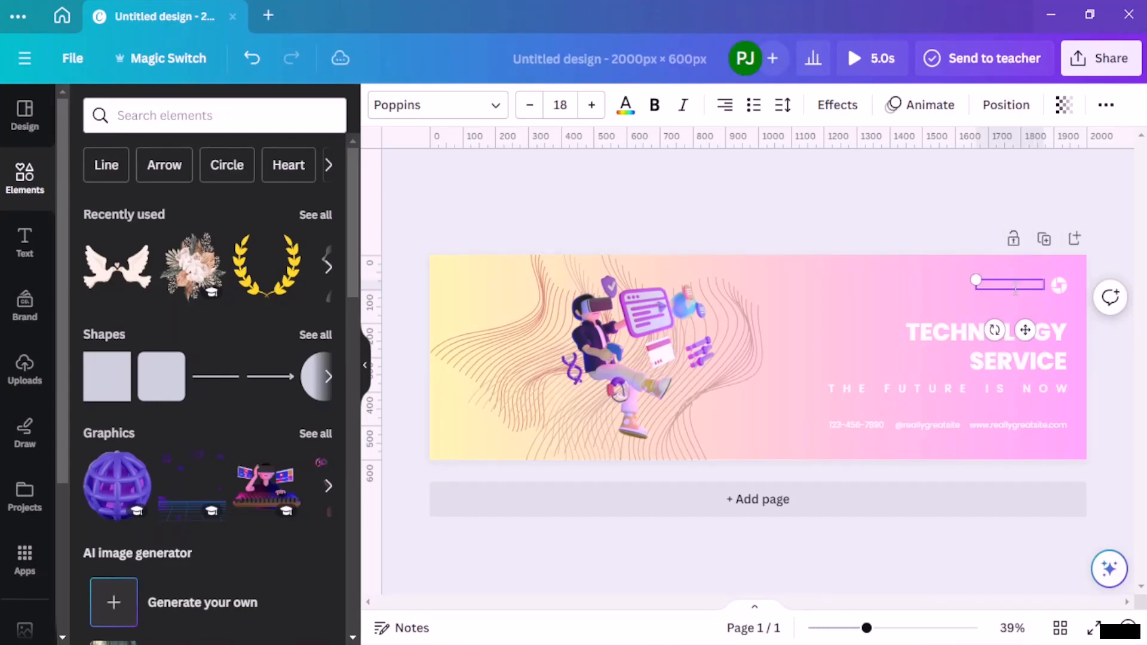
pyautogui.click(922, 222)
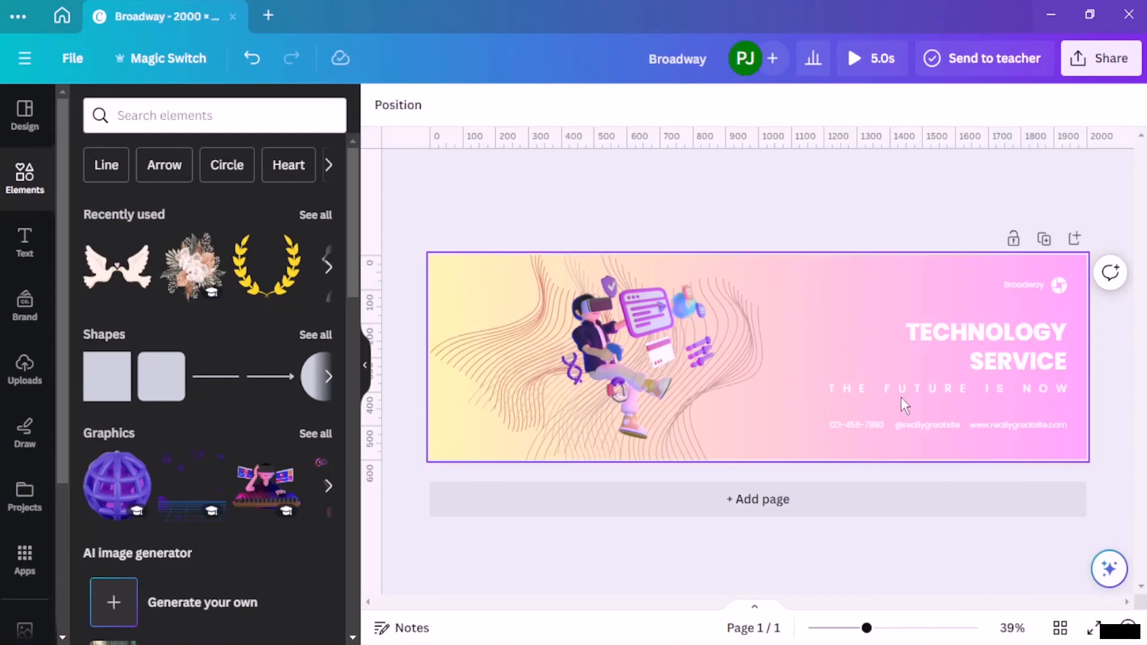
pyautogui.click(847, 426)
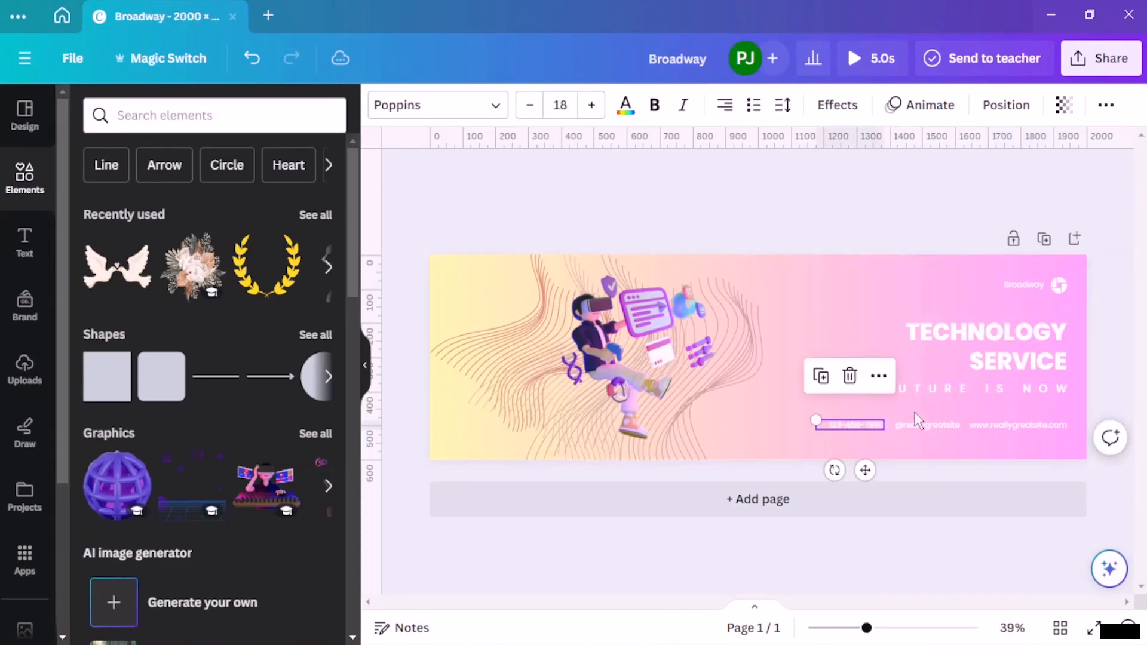
pyautogui.click(790, 197)
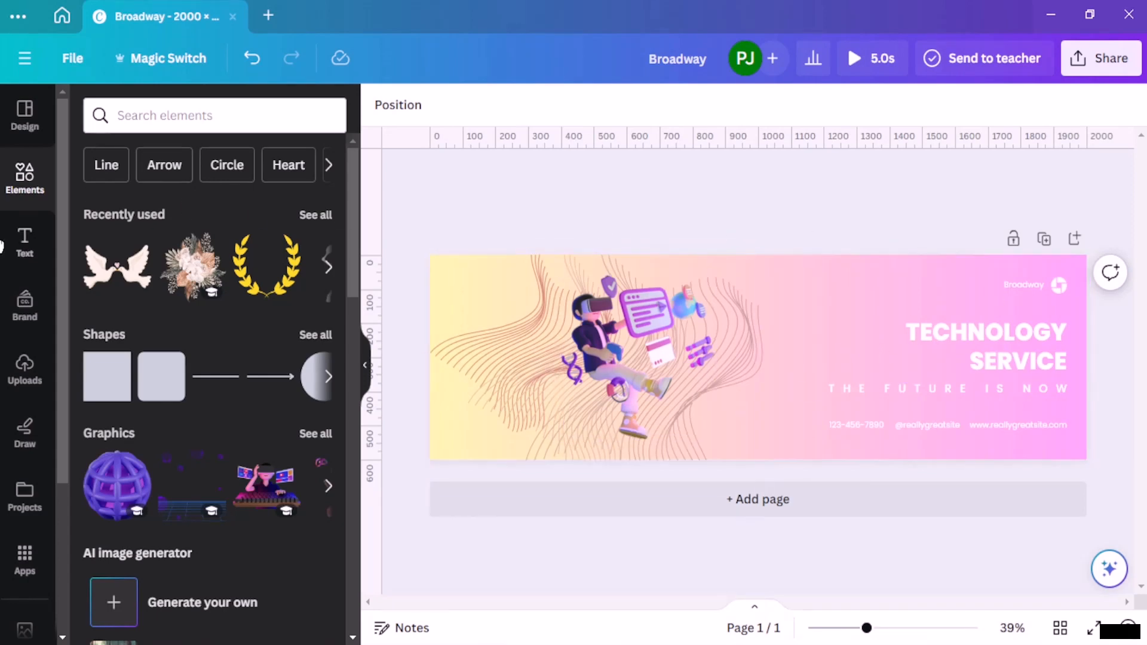
# Step: Search the graphic elements for "tech" and add the white faceted wireframe sphere to the banner
pyautogui.click(237, 118)
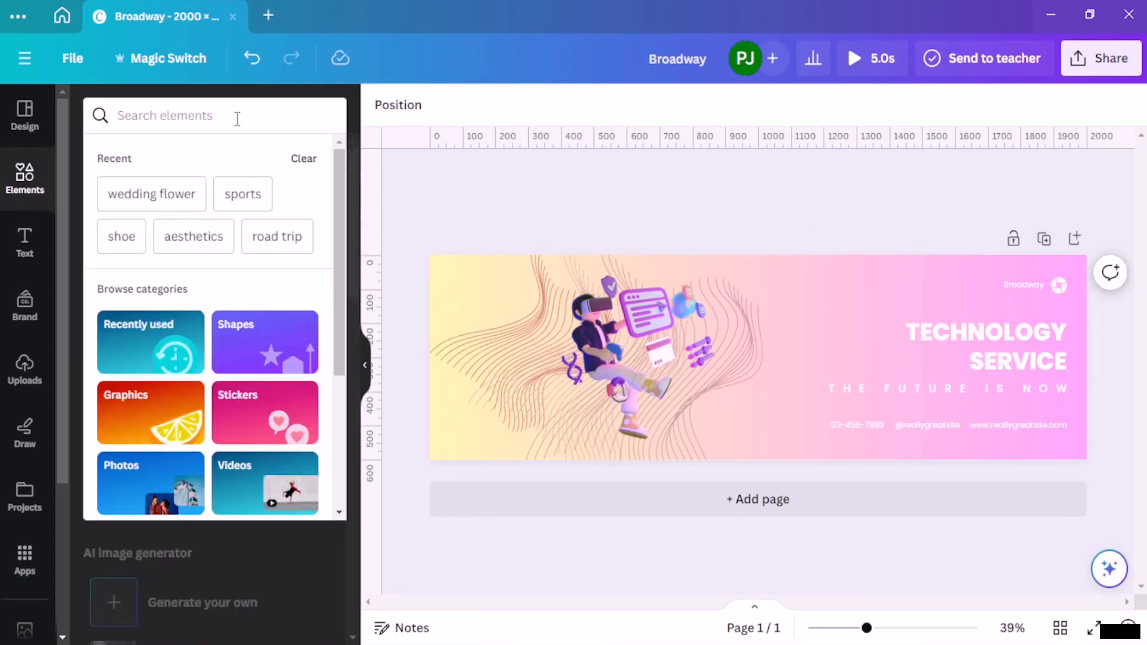
pyautogui.write('tech')
pyautogui.press('Return')
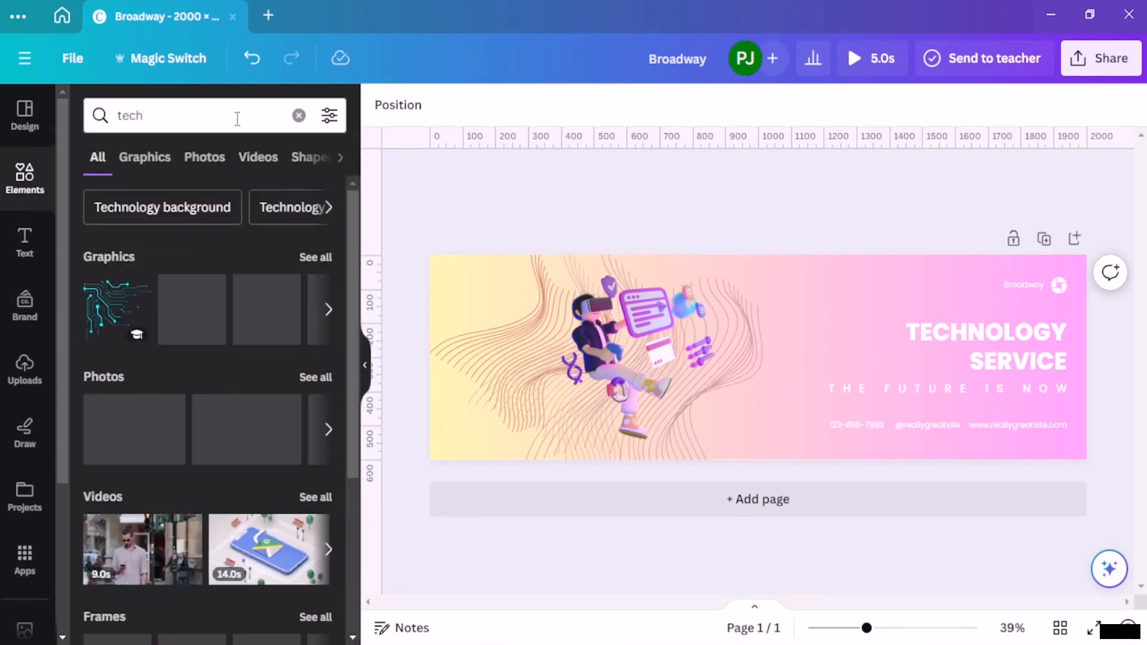
pyautogui.click(302, 258)
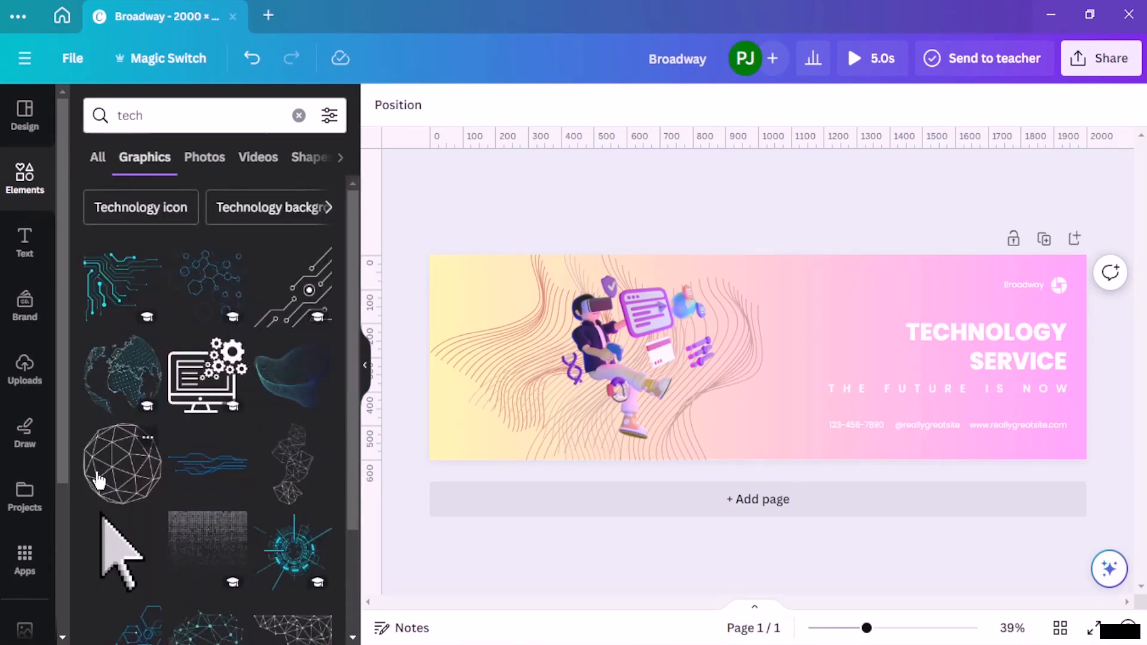
pyautogui.click(116, 475)
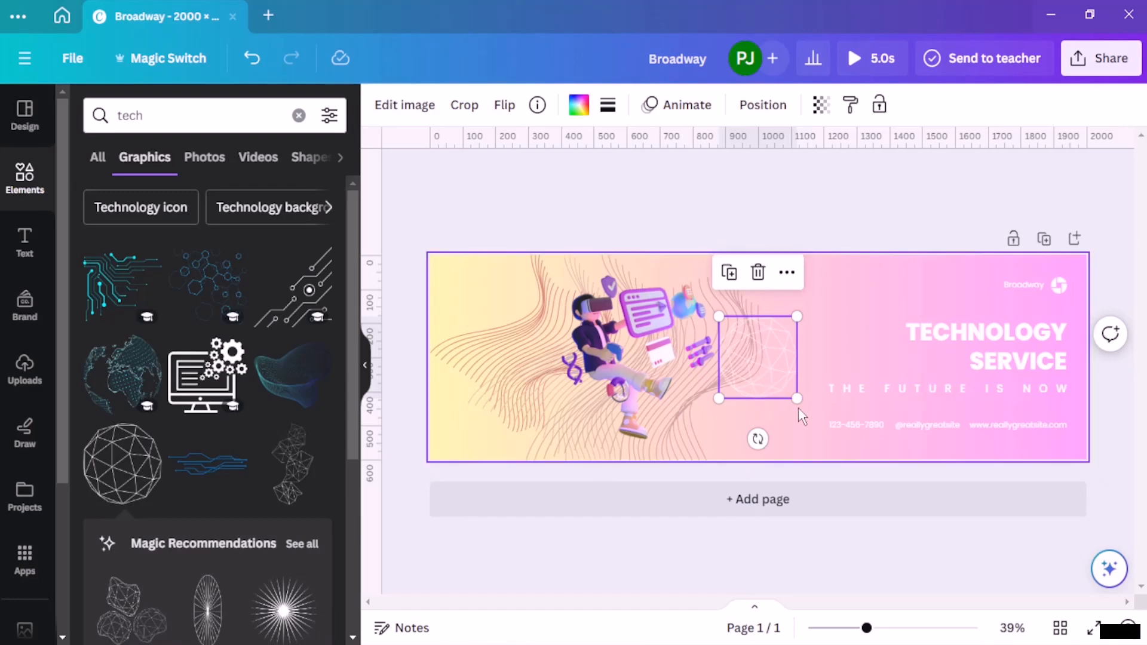
# Step: Enlarge the faceted sphere to about 528 × 531 px over the VR figure and layer it behind the figure, one level above the back
pyautogui.moveTo(797, 399); pyautogui.dragTo(916, 466)
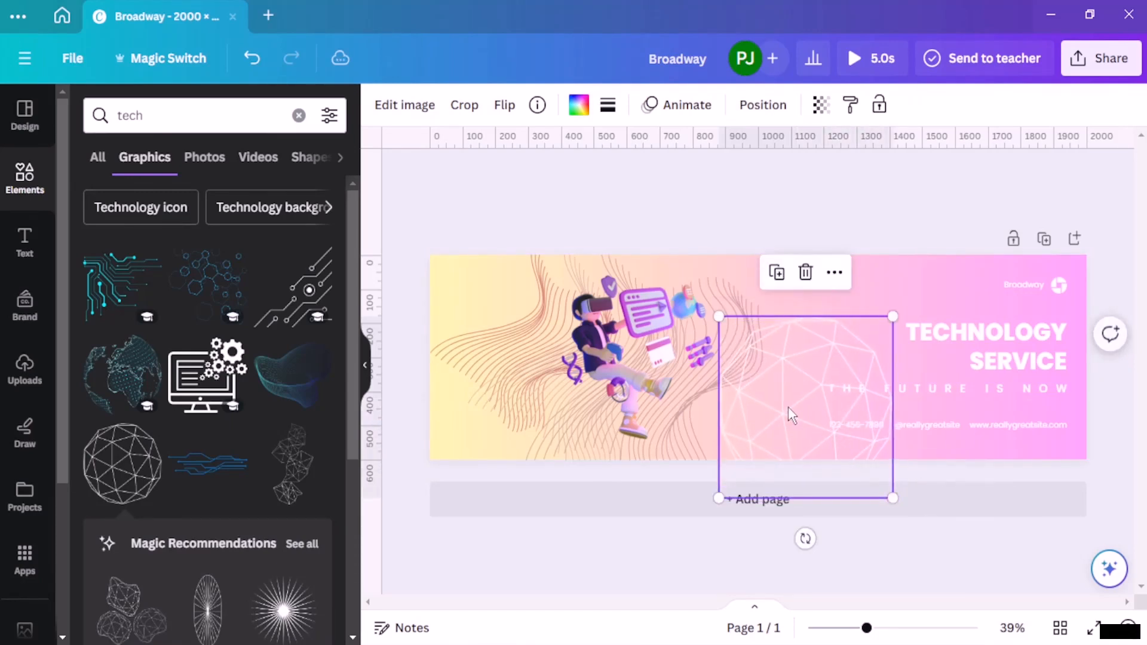
pyautogui.moveTo(789, 415); pyautogui.dragTo(610, 364)
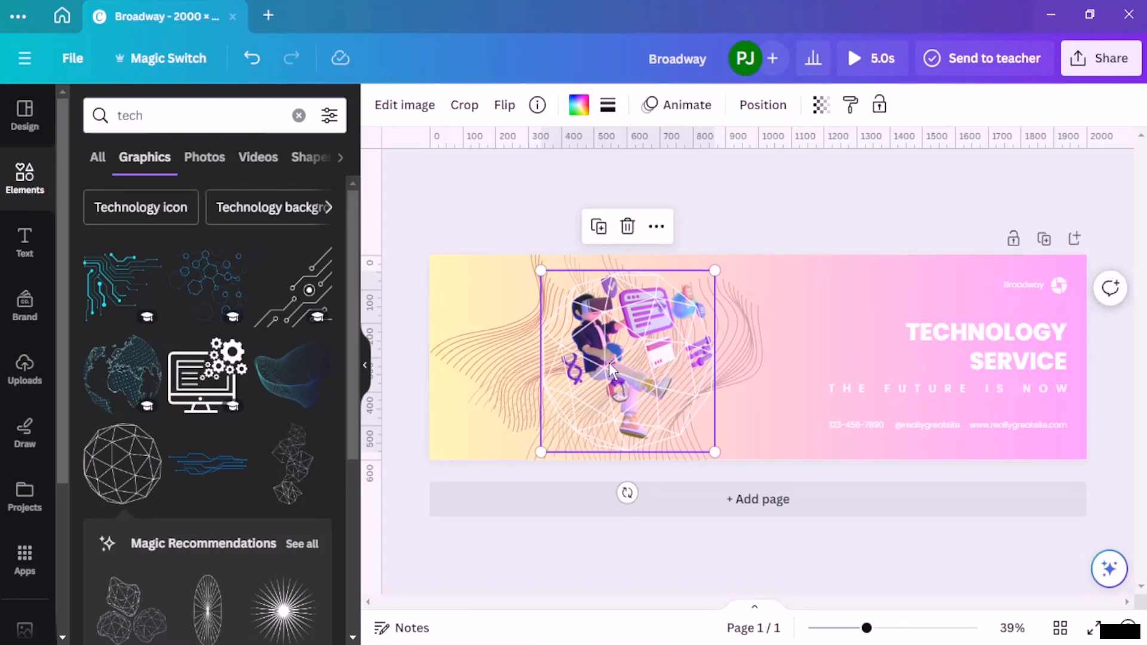
pyautogui.click(748, 119)
pyautogui.click(265, 191)
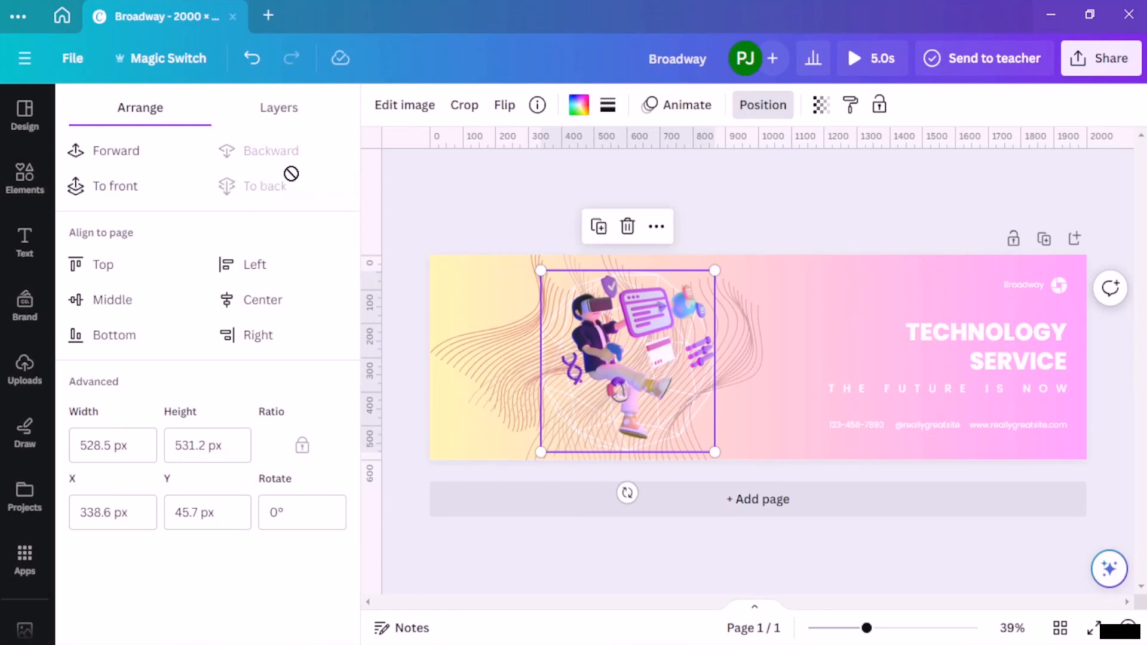
pyautogui.click(147, 159)
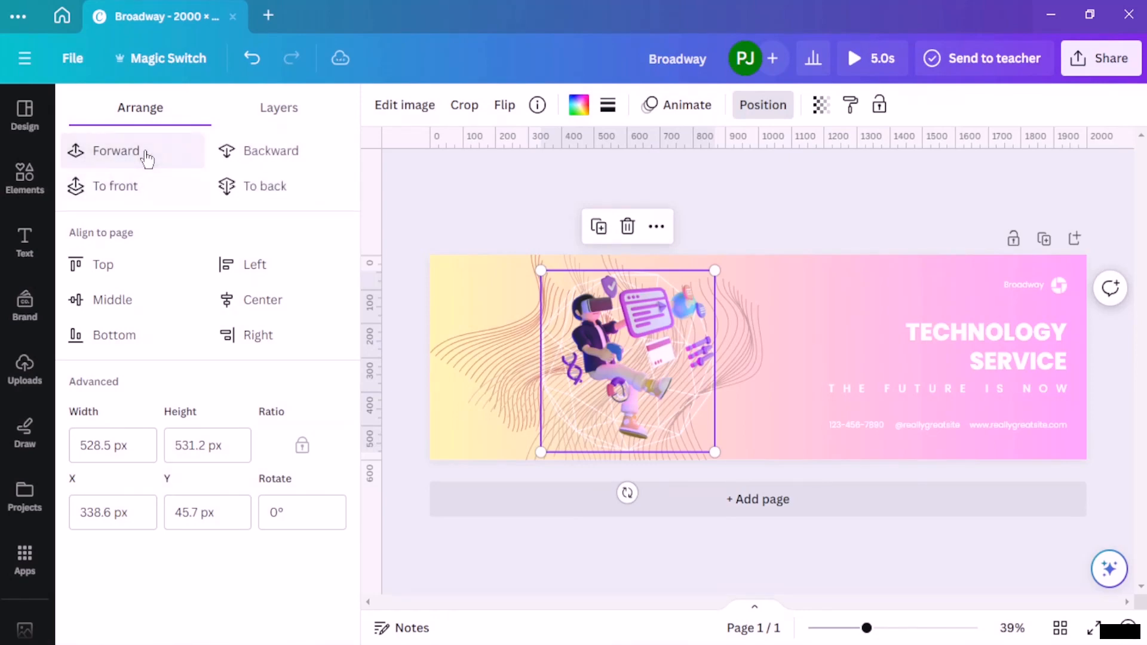
pyautogui.click(529, 199)
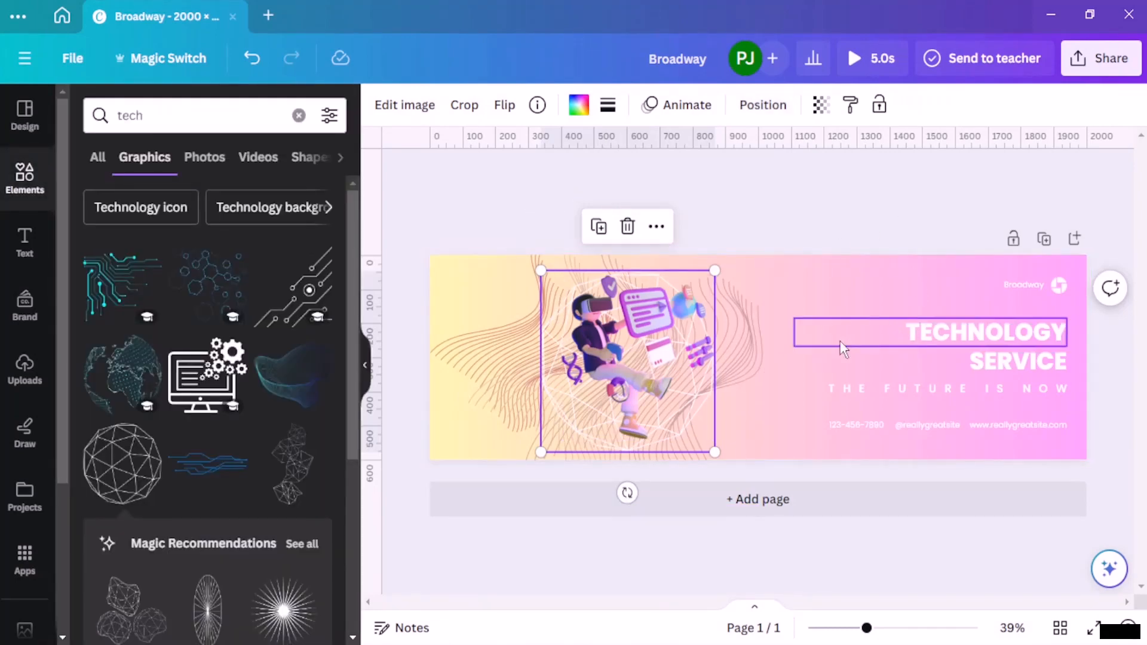
# Step: Add the white round wireframe globe from the tech graphics at about 315 px wide, partly overhanging the banner's lower-right corner
pyautogui.scroll(-10, 209, 365)
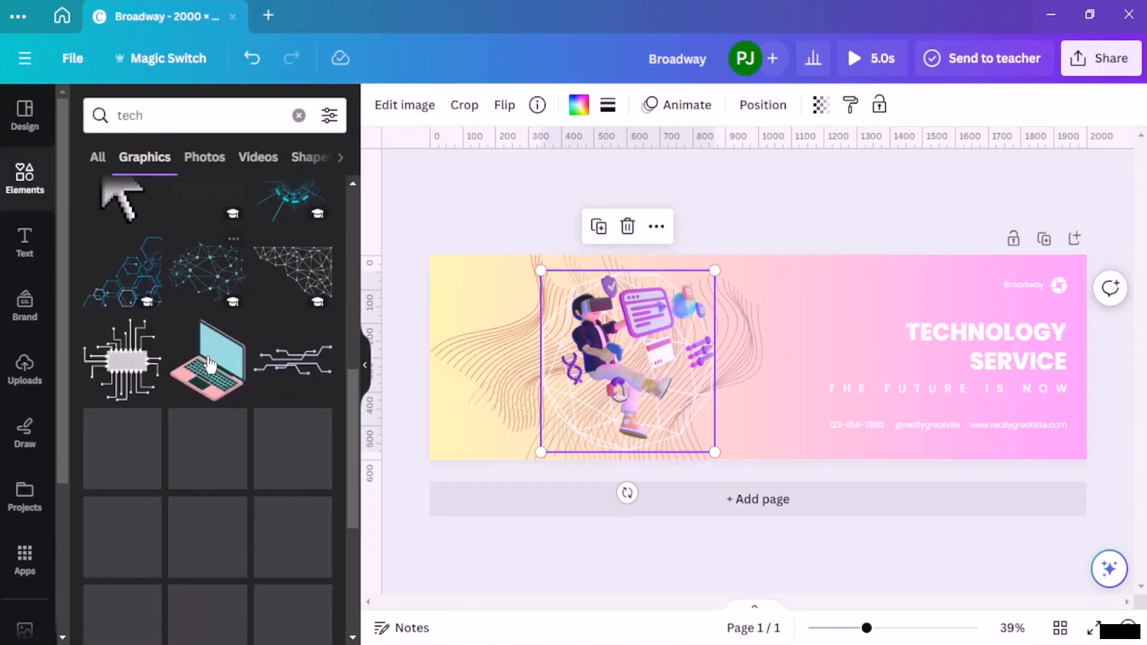
pyautogui.scroll(-5, 209, 364)
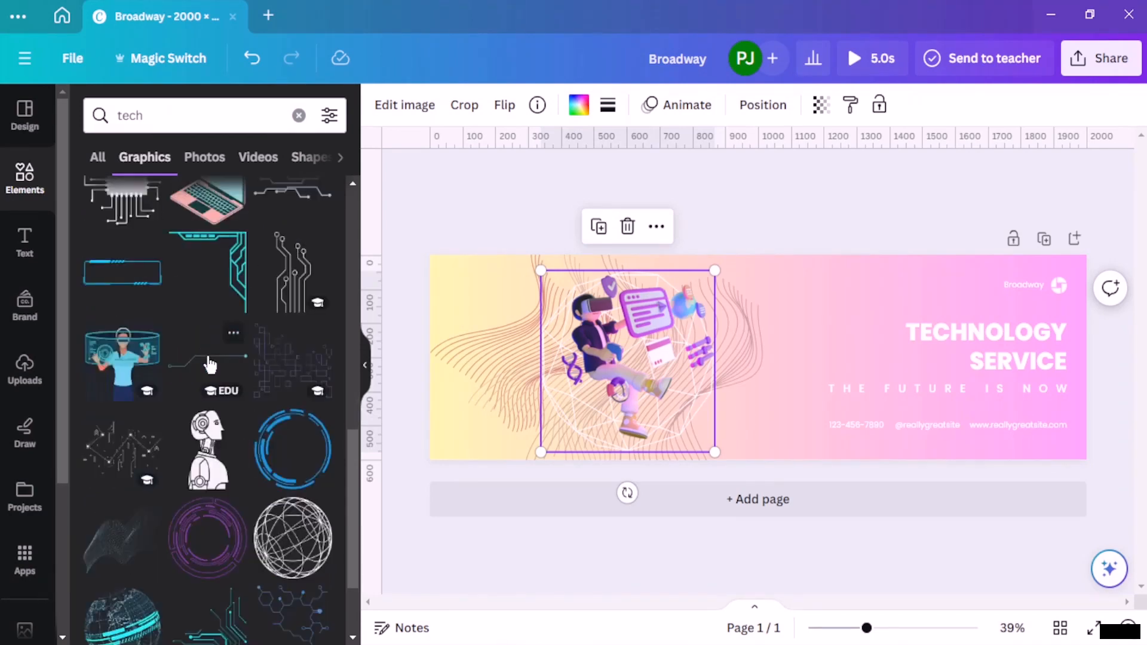
pyautogui.moveTo(310, 461); pyautogui.dragTo(1062, 446)
pyautogui.moveTo(1102, 483); pyautogui.dragTo(1119, 504)
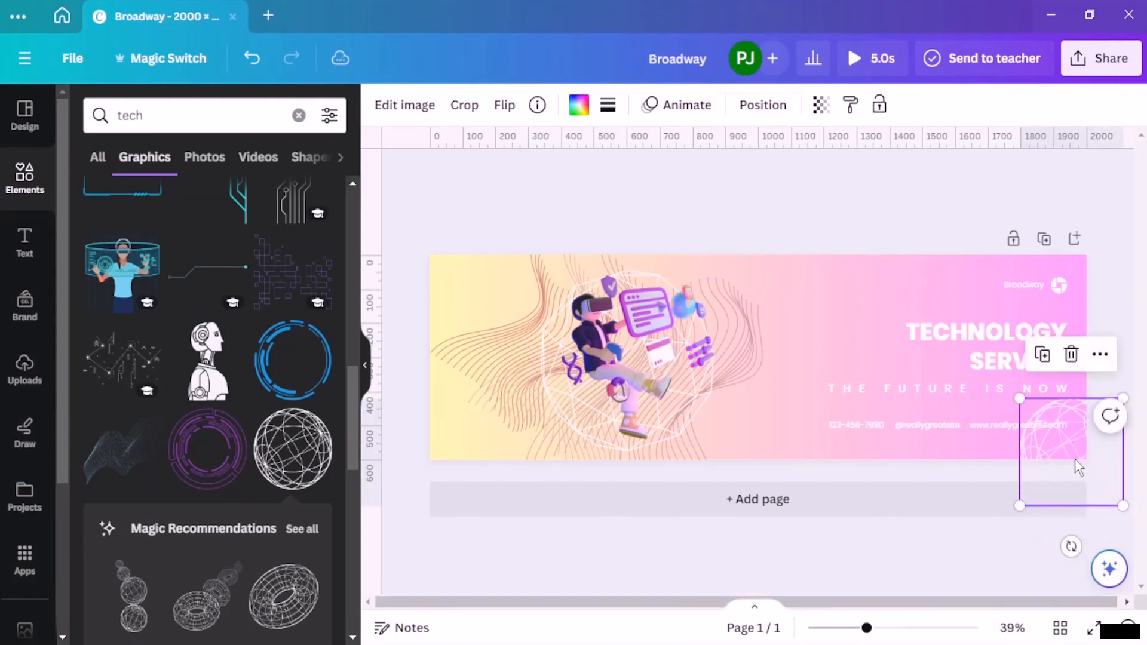
pyautogui.moveTo(1076, 466); pyautogui.dragTo(1050, 442)
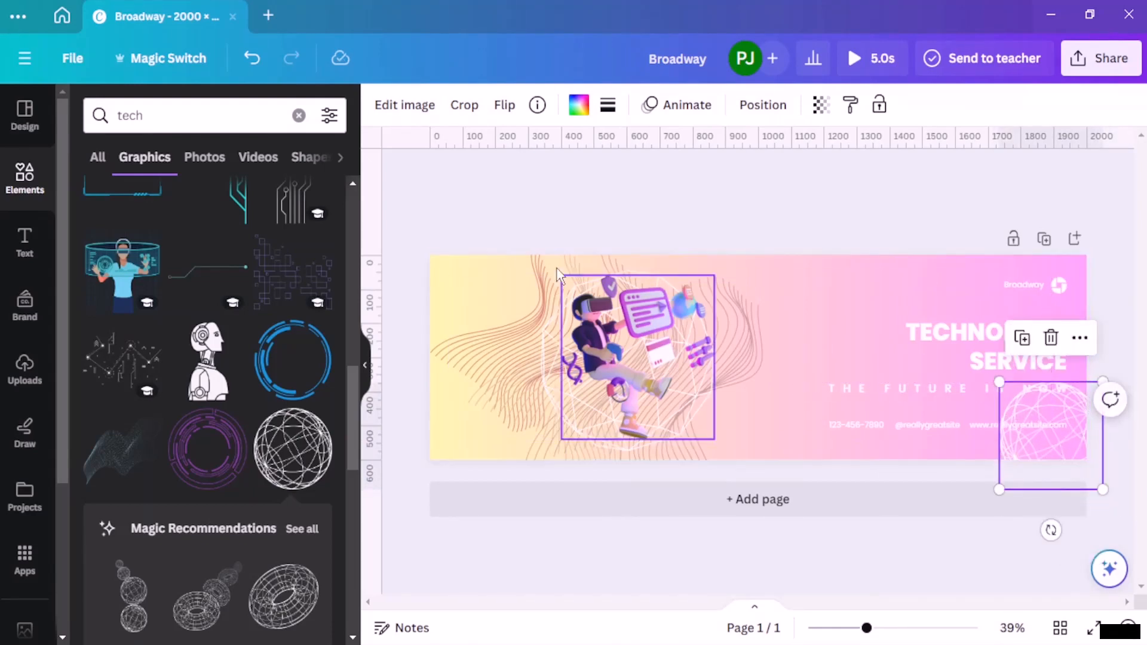
# Step: Set the corner globe's transparency value to 67 and send it behind the other elements
pyautogui.click(825, 103)
pyautogui.click(769, 176)
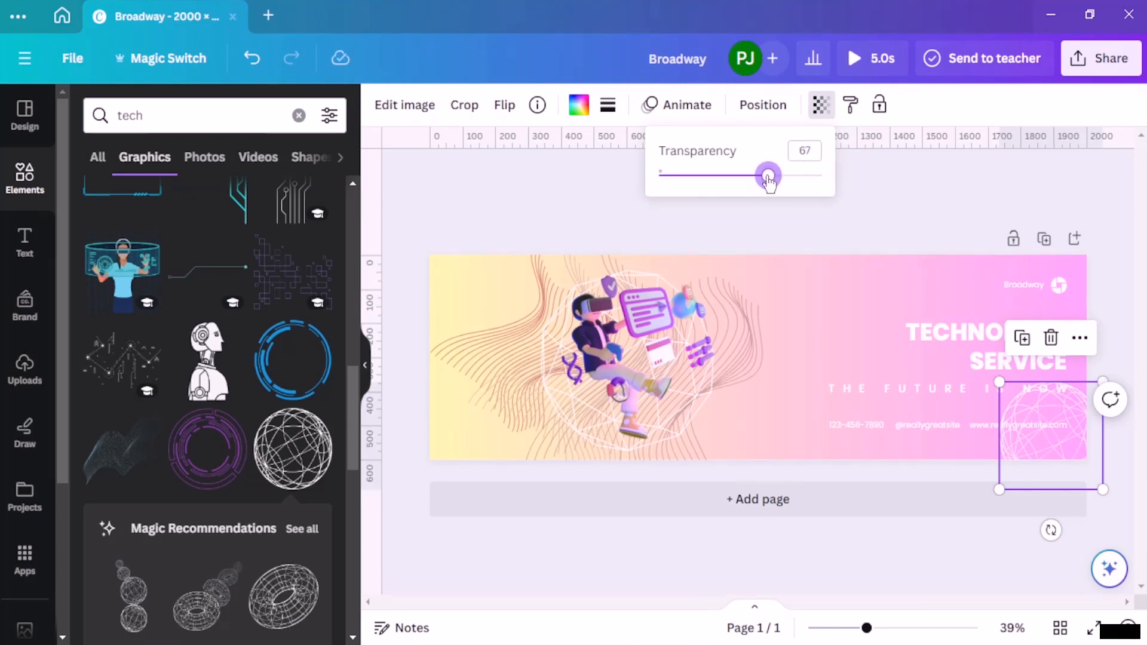
pyautogui.click(736, 108)
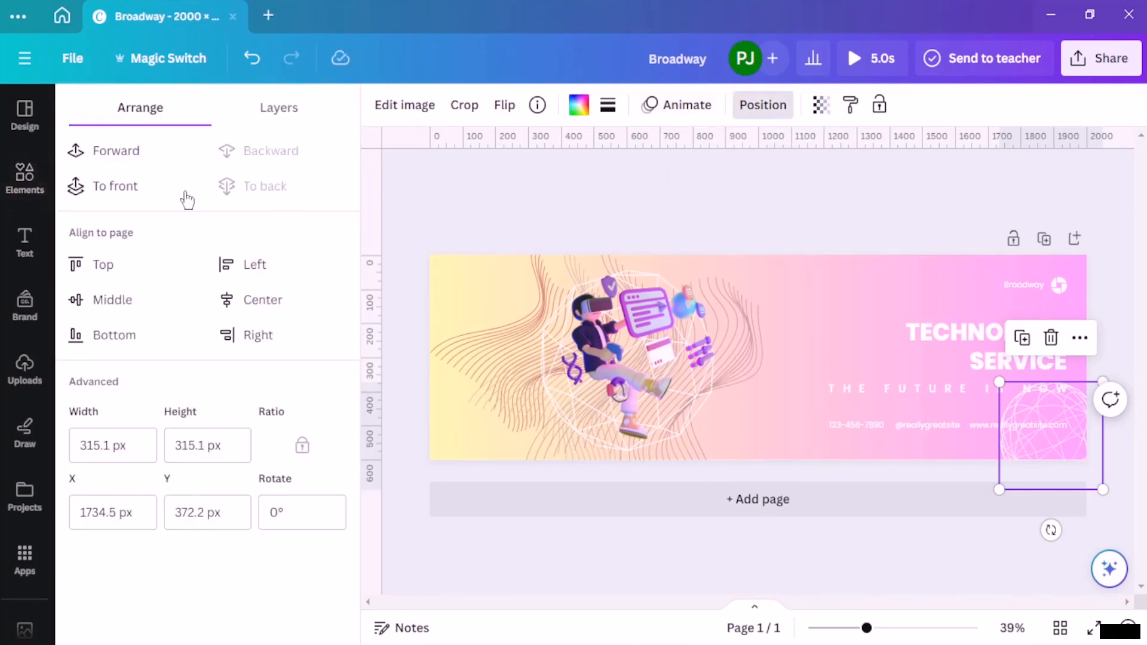
pyautogui.click(518, 197)
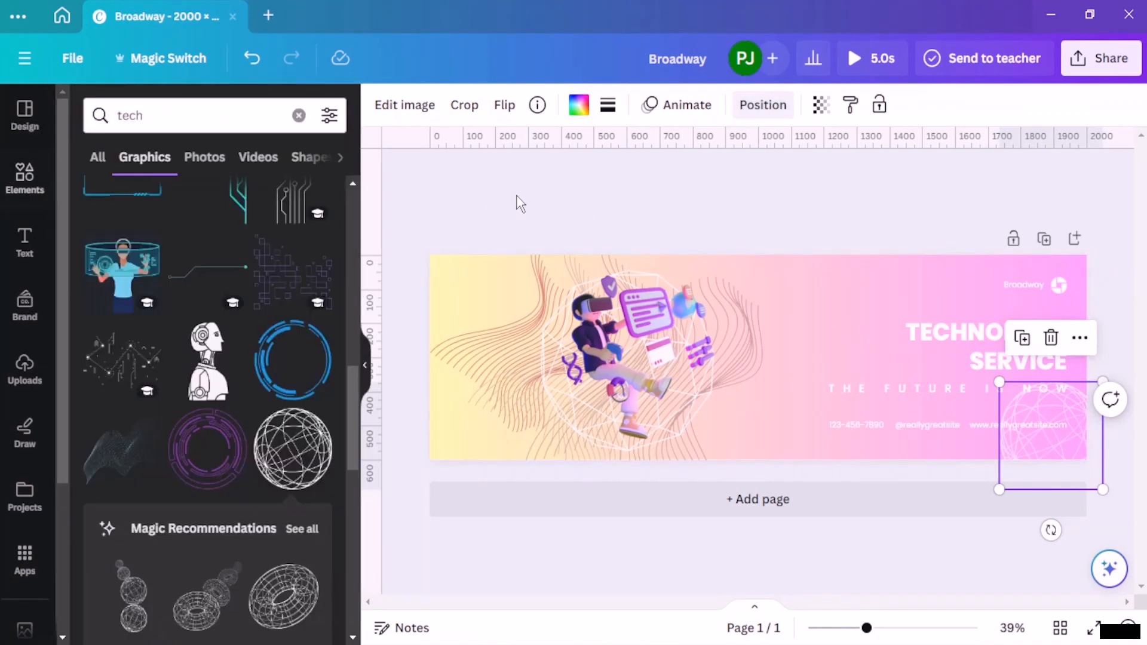
# Step: Move the globe slightly lower in the banner's corner and reduce its transparency value to 37
pyautogui.moveTo(1068, 448)
pyautogui.mouseDown()
pyautogui.moveTo(717, 387)
pyautogui.moveTo(463, 289)
pyautogui.moveTo(1038, 264)
pyautogui.moveTo(1086, 289)
pyautogui.moveTo(831, 379)
pyautogui.moveTo(830, 309)
pyautogui.moveTo(873, 313)
pyautogui.moveTo(1086, 446)
pyautogui.moveTo(1063, 459)
pyautogui.mouseUp()
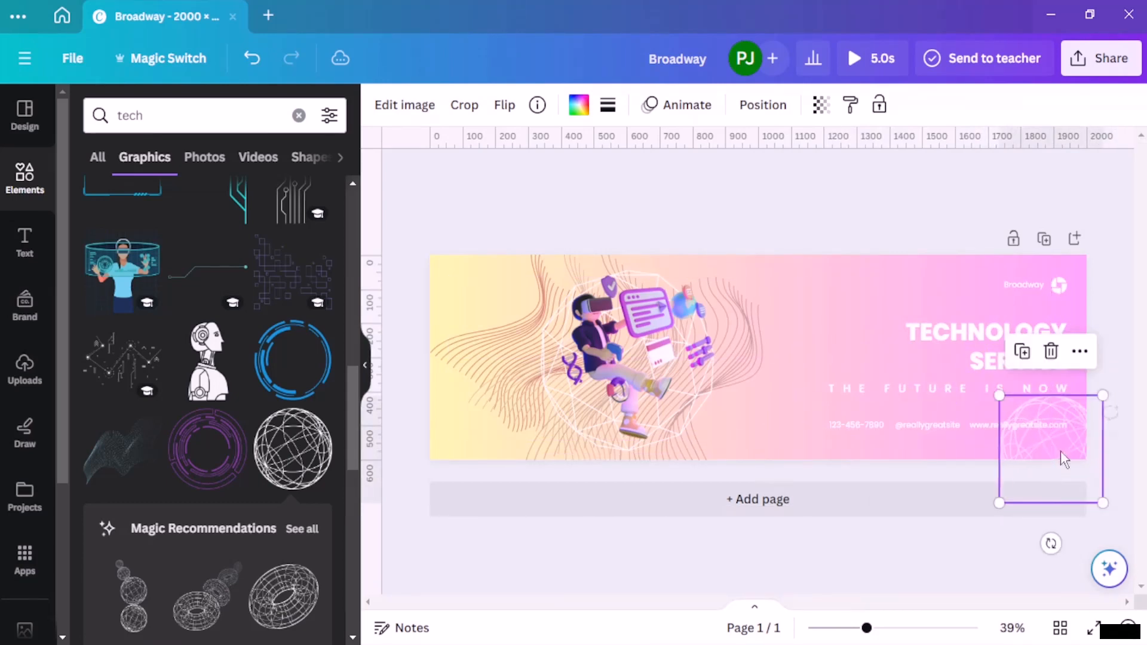
pyautogui.click(823, 110)
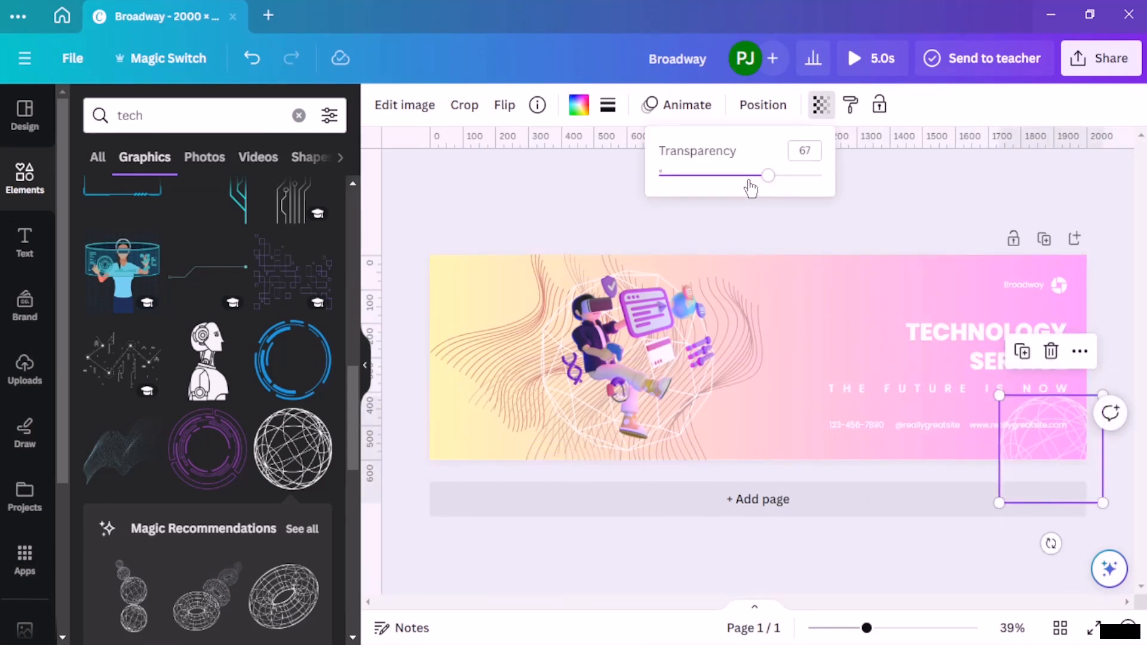
pyautogui.moveTo(768, 177); pyautogui.dragTo(723, 190)
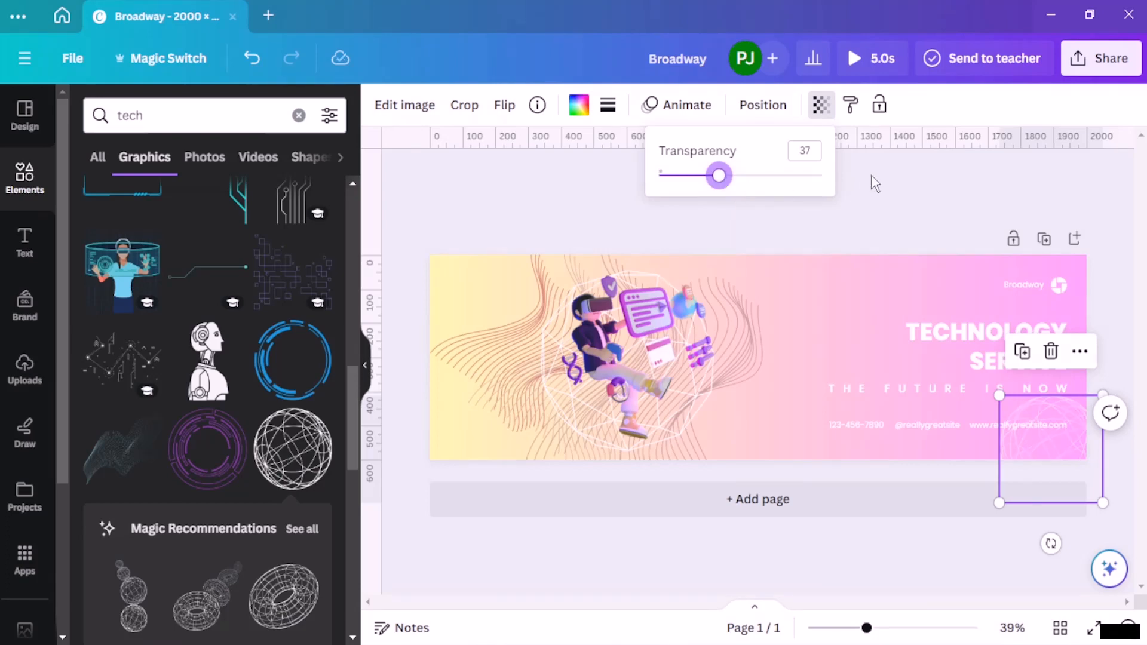
pyautogui.click(909, 181)
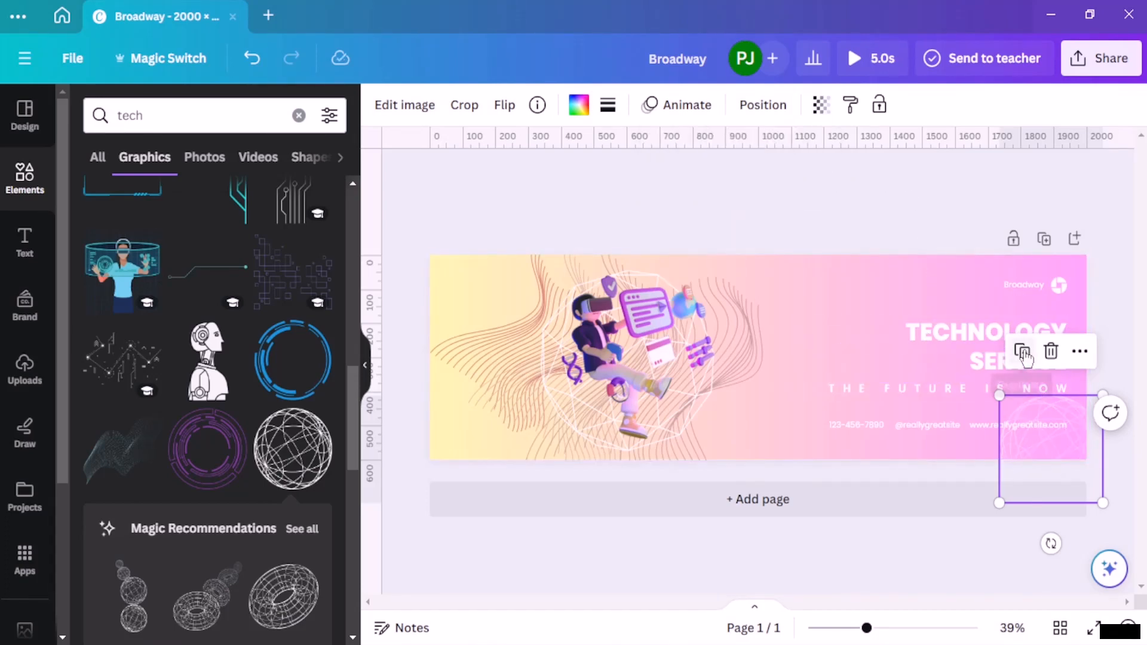
# Step: Duplicate the globe into the banner's lower-left corner and set the copy's transparency value to 100
pyautogui.moveTo(1061, 477); pyautogui.dragTo(472, 476)
pyautogui.click(821, 106)
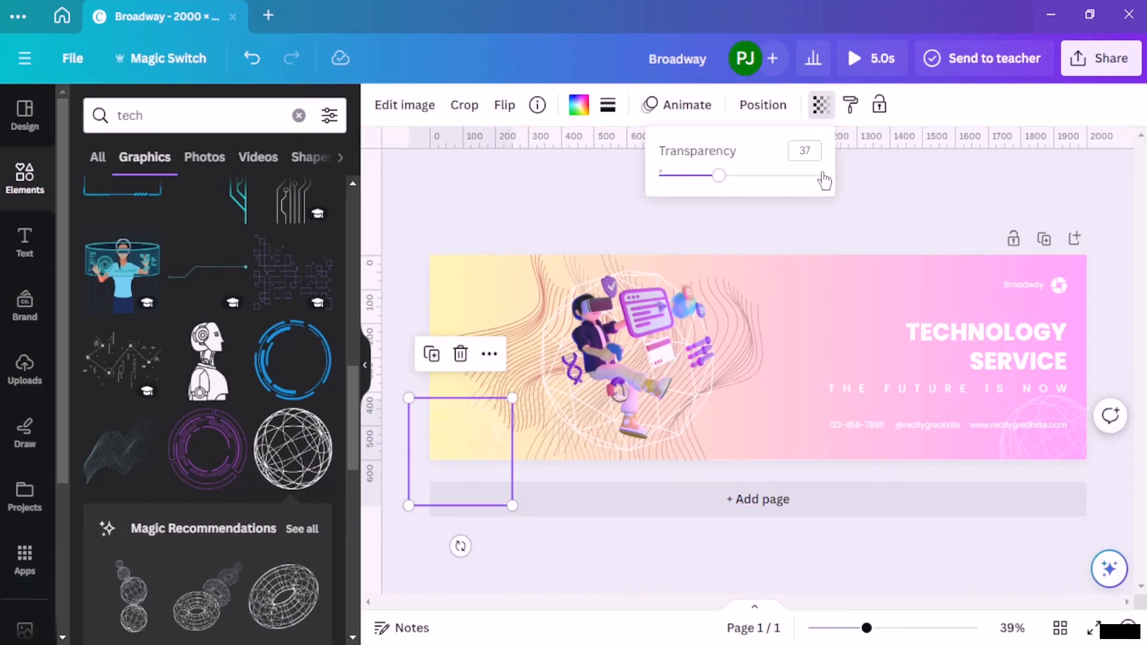
pyautogui.moveTo(764, 193); pyautogui.dragTo(924, 210)
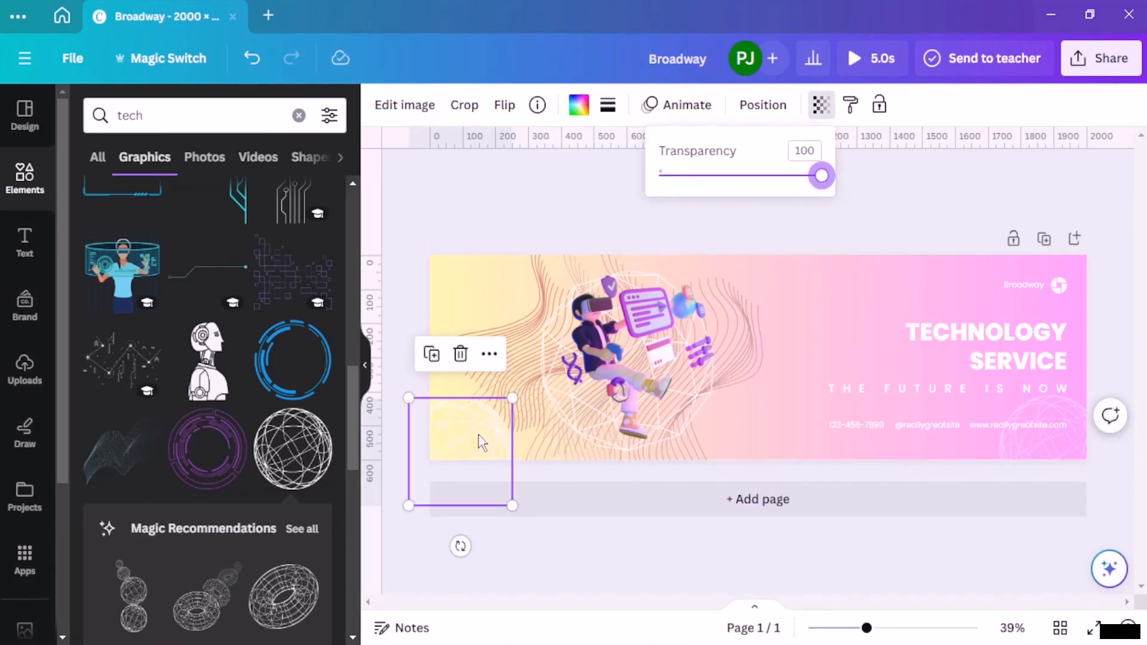
# Step: Place another copy of the globe over the banner's upper edge, between the VR figure and the headline, and lower its transparency value
pyautogui.moveTo(498, 423); pyautogui.dragTo(816, 261)
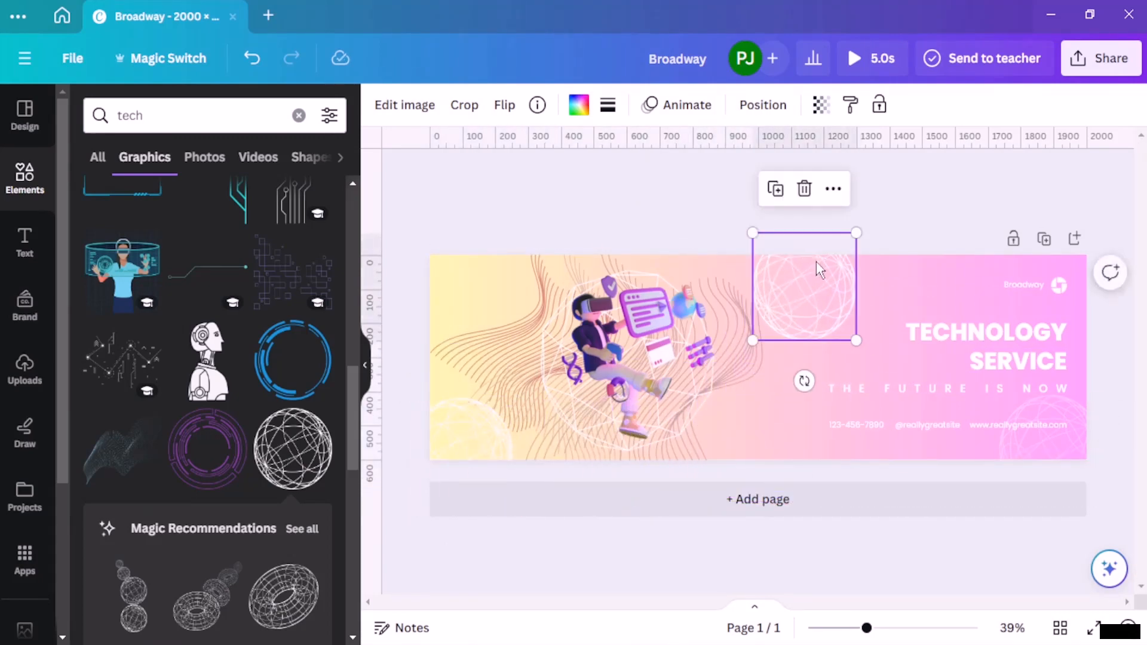
pyautogui.click(821, 119)
pyautogui.moveTo(820, 176); pyautogui.dragTo(717, 176)
pyautogui.click(592, 202)
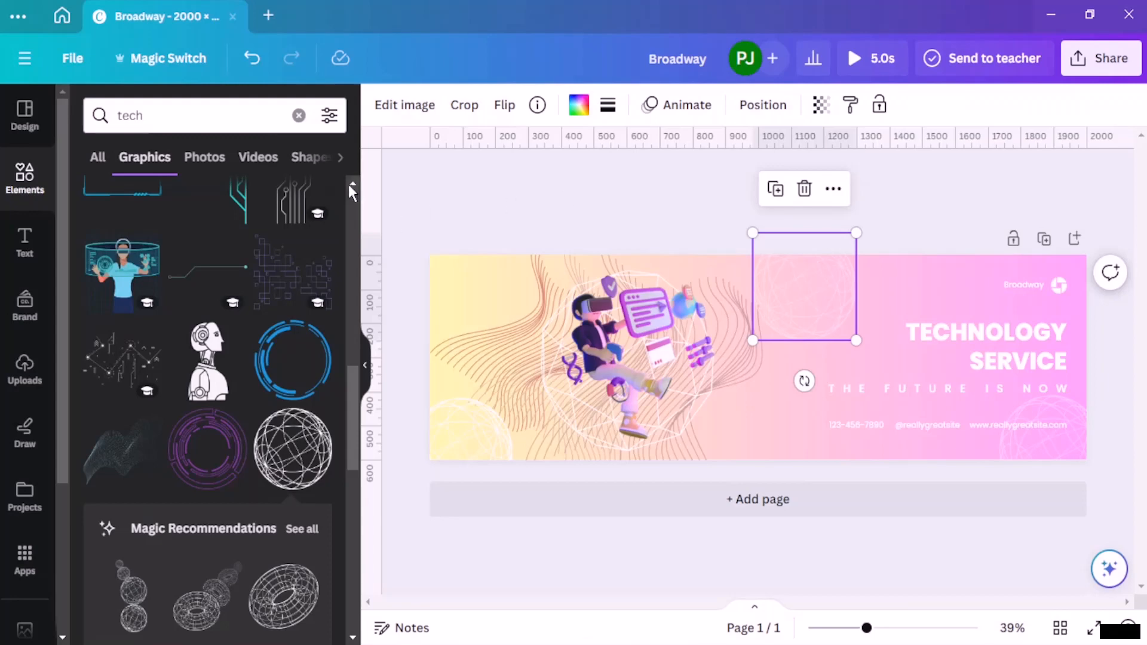
# Step: Look through the tech photos, then search the photos for "human" and add the cut-out of the pointing man in a dark suit
pyautogui.click(215, 160)
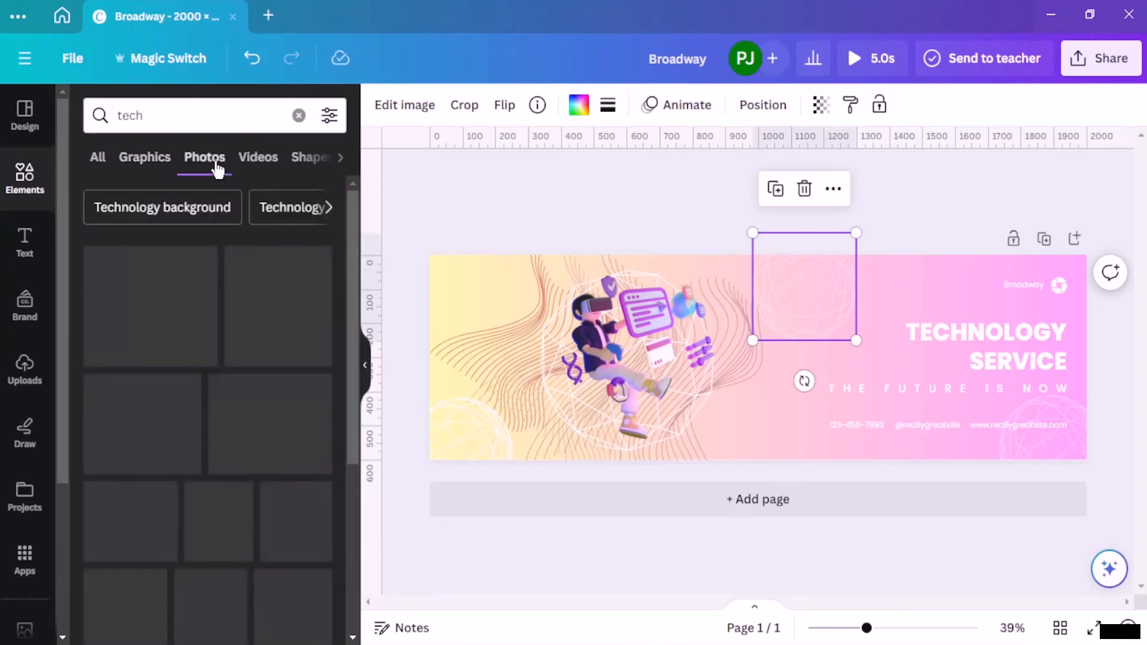
pyautogui.scroll(-4, 247, 316)
pyautogui.scroll(5, 248, 315)
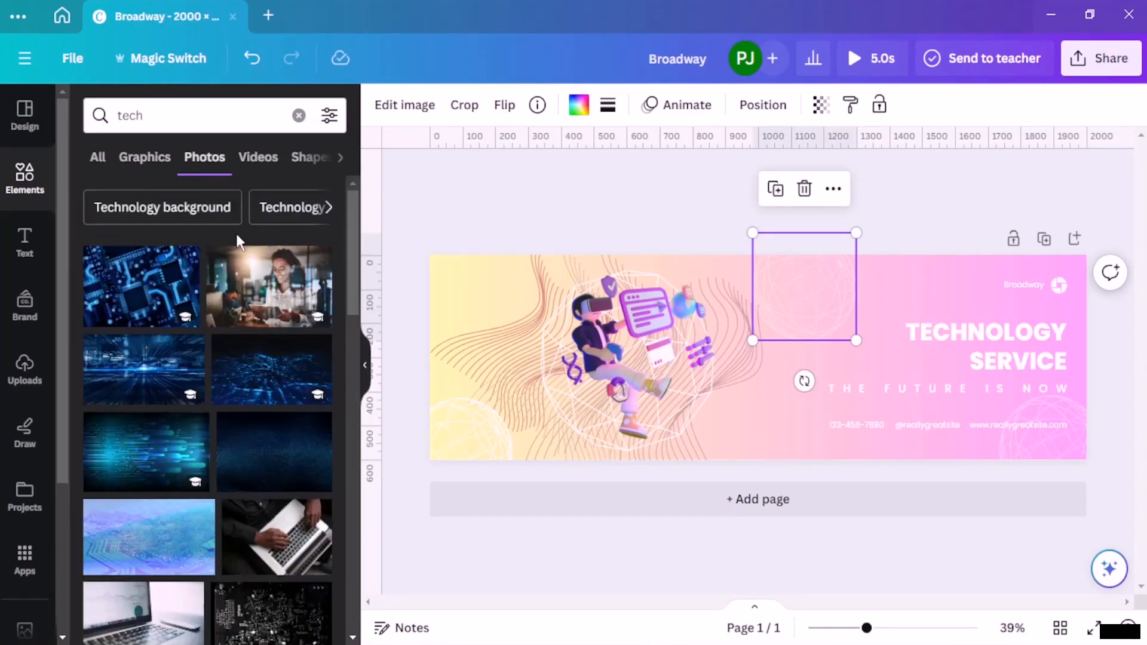
pyautogui.click(298, 116)
pyautogui.write('hum')
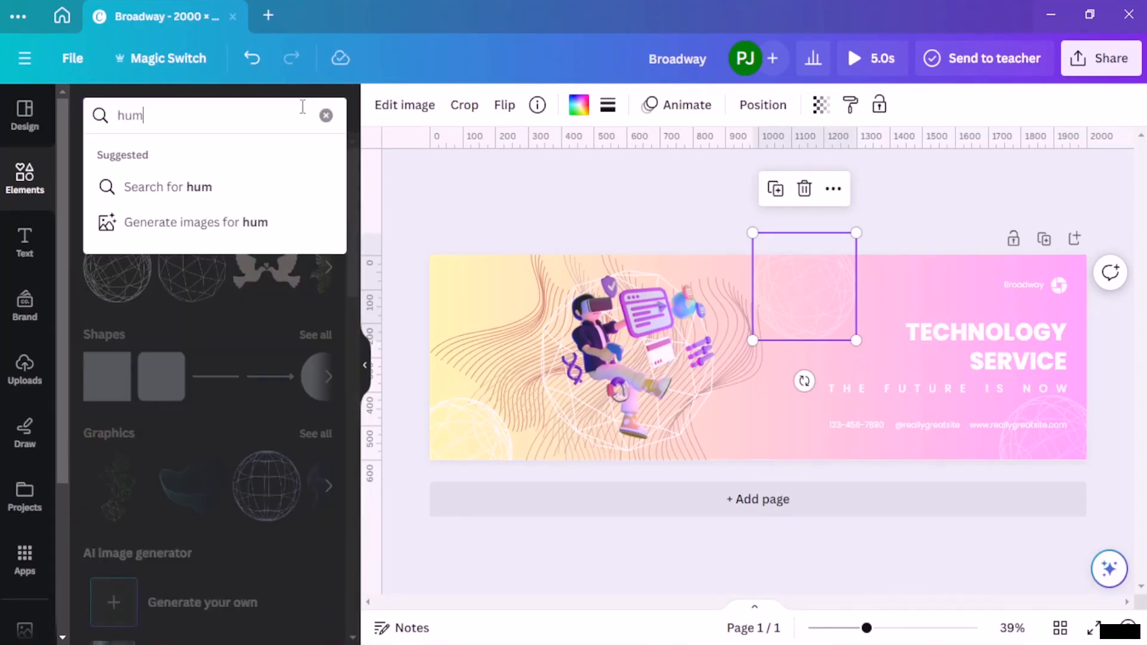
pyautogui.write('an')
pyautogui.press('Return')
pyautogui.click(206, 159)
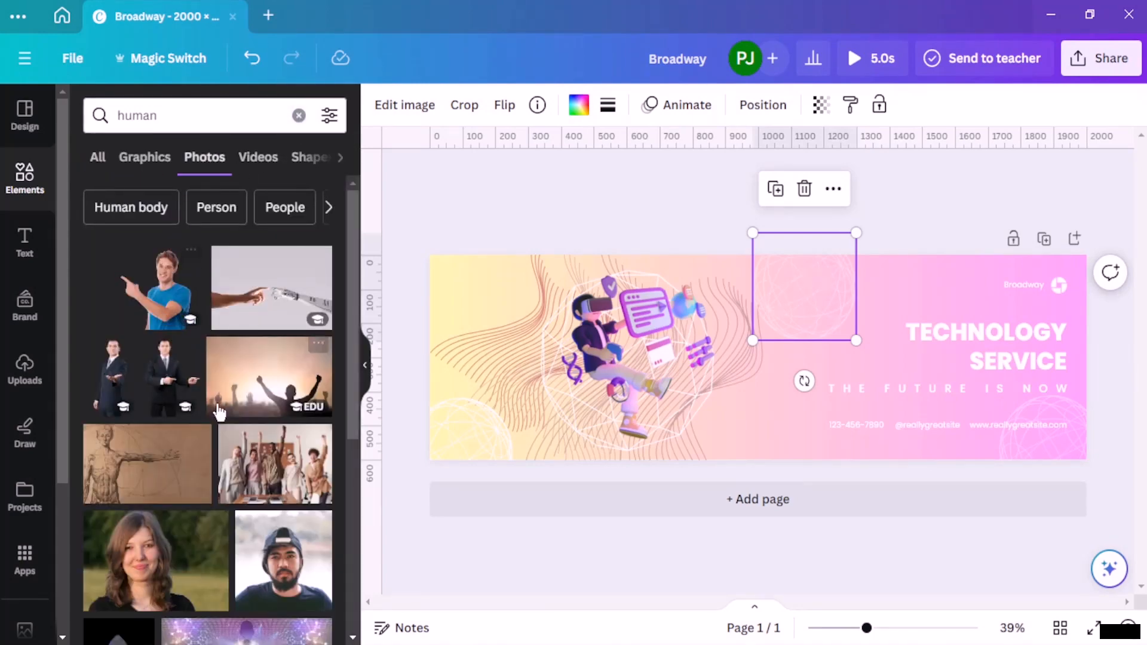
pyautogui.scroll(-5, 213, 413)
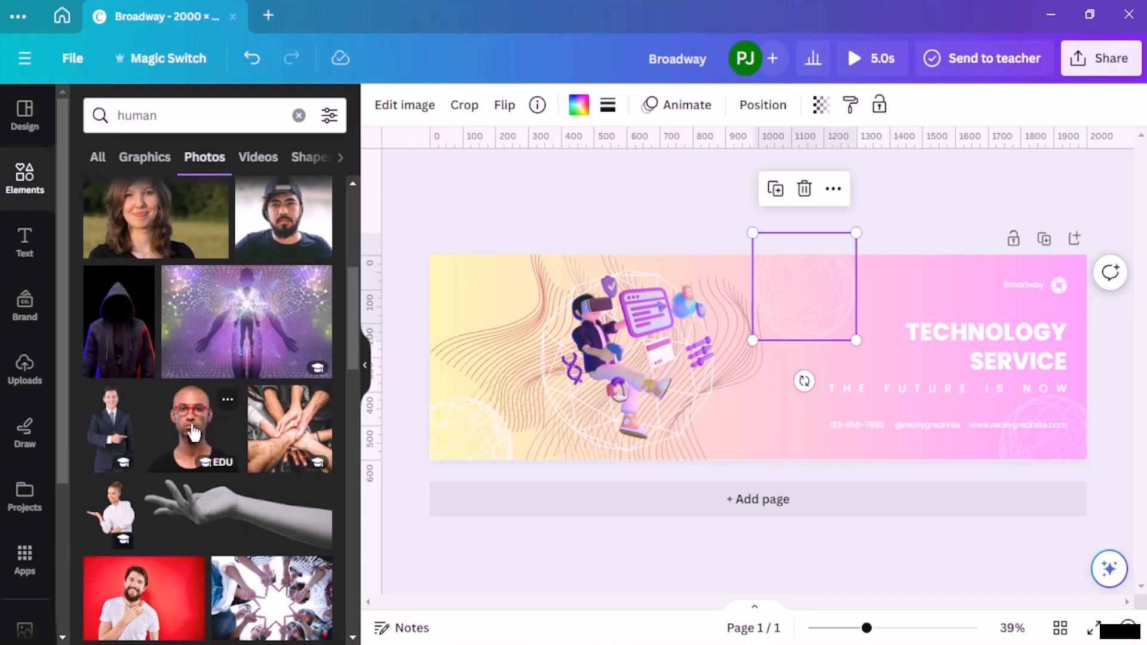
pyautogui.click(118, 432)
# Step: Delete the VR figure and move the cut-out of the pointing man into its place over the large globe, resting on the banner's lower edge
pyautogui.click(565, 376)
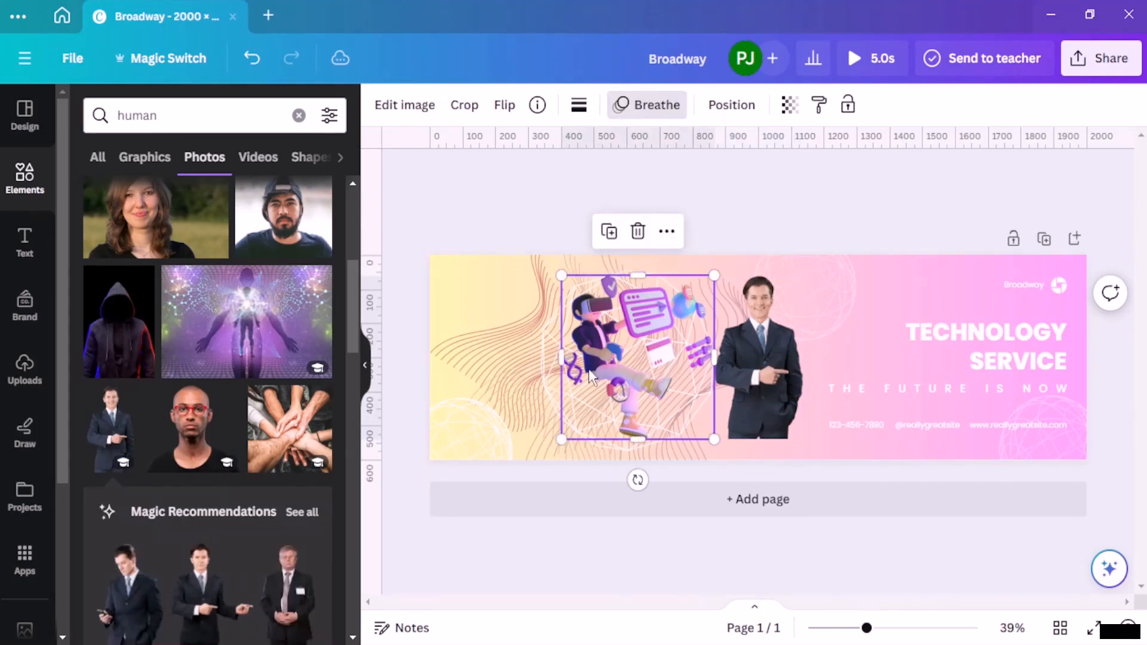
pyautogui.press('Delete')
pyautogui.moveTo(783, 400); pyautogui.dragTo(639, 422)
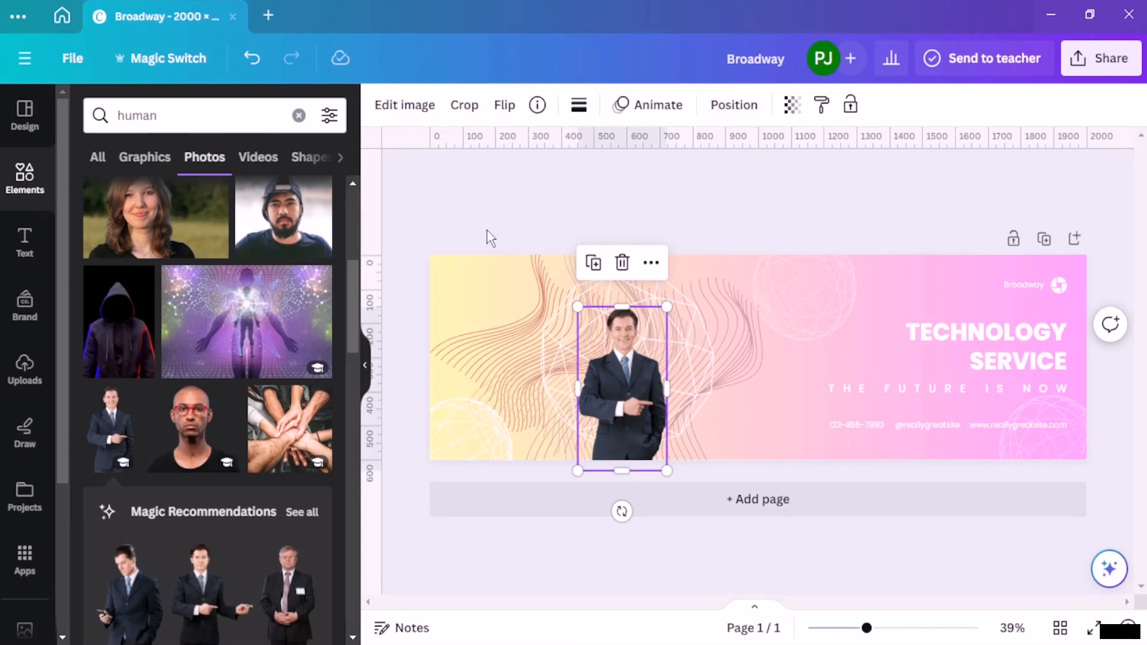
# Step: Add a second page and change its background colour from the gradient to white
pyautogui.click(756, 504)
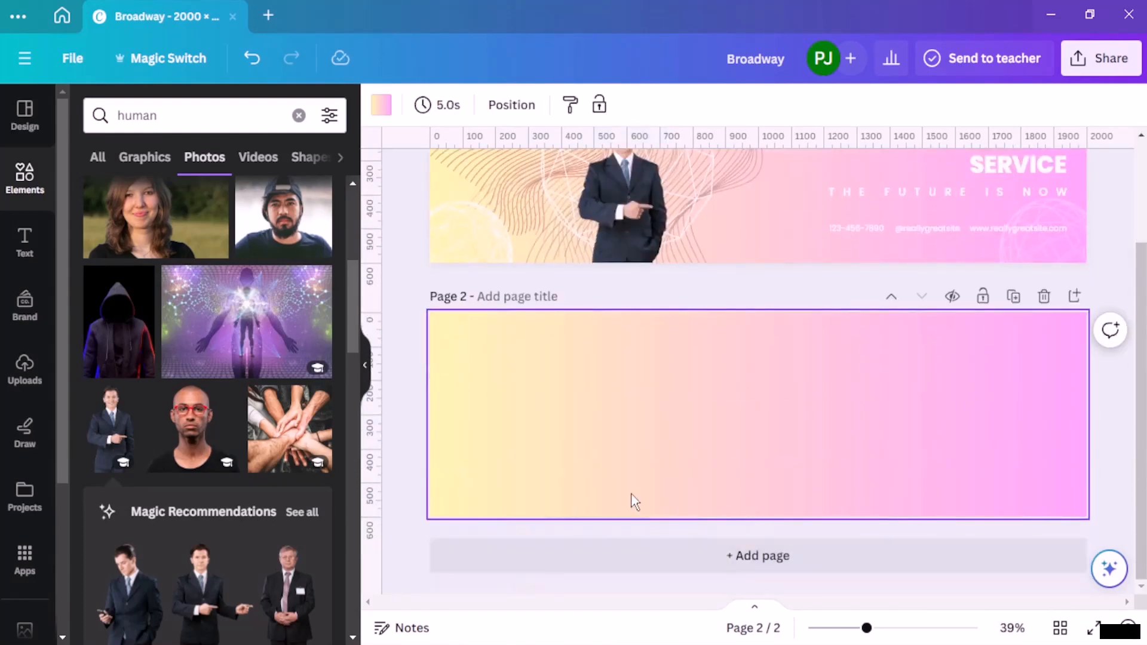
pyautogui.scroll(2, 649, 432)
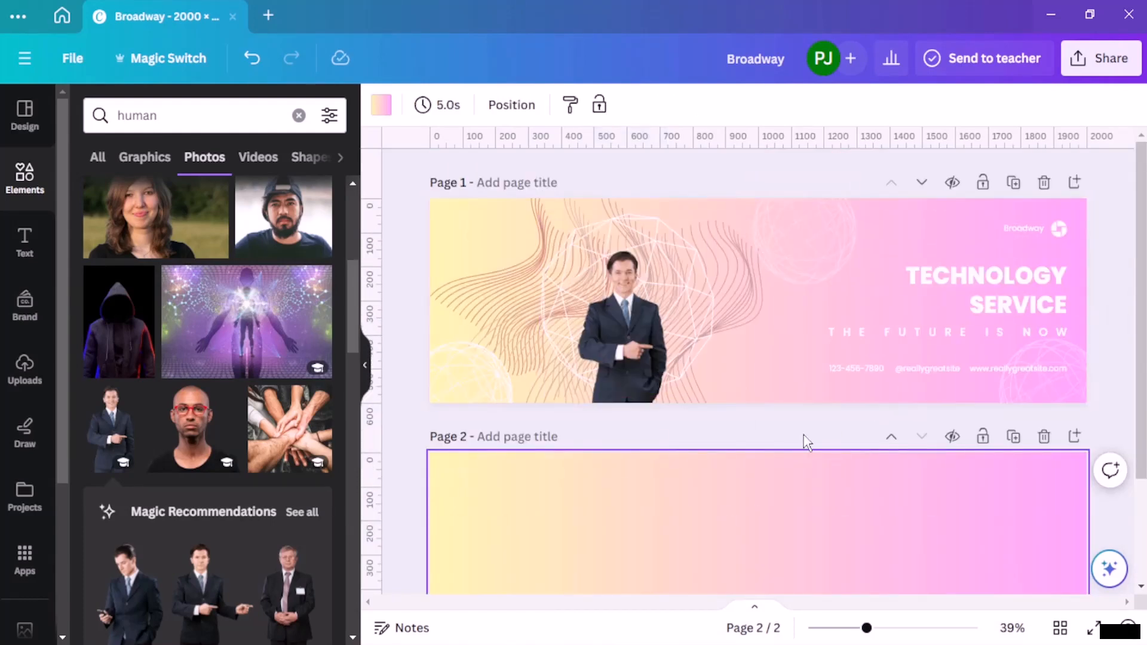
pyautogui.scroll(-2, 774, 374)
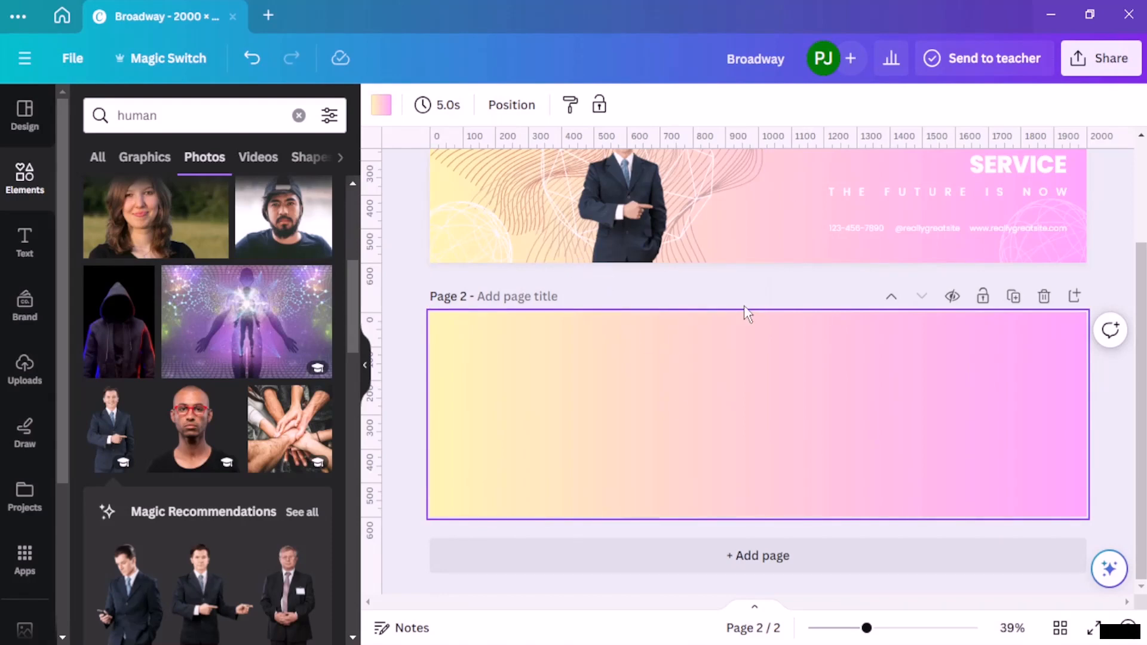
pyautogui.click(381, 105)
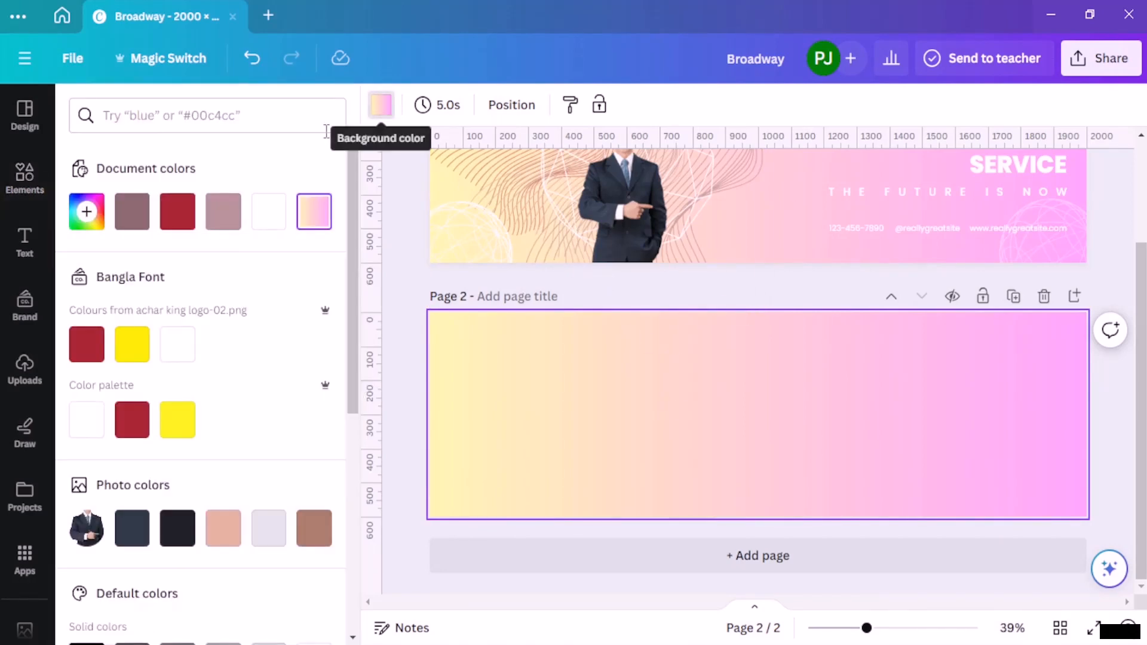
pyautogui.click(268, 211)
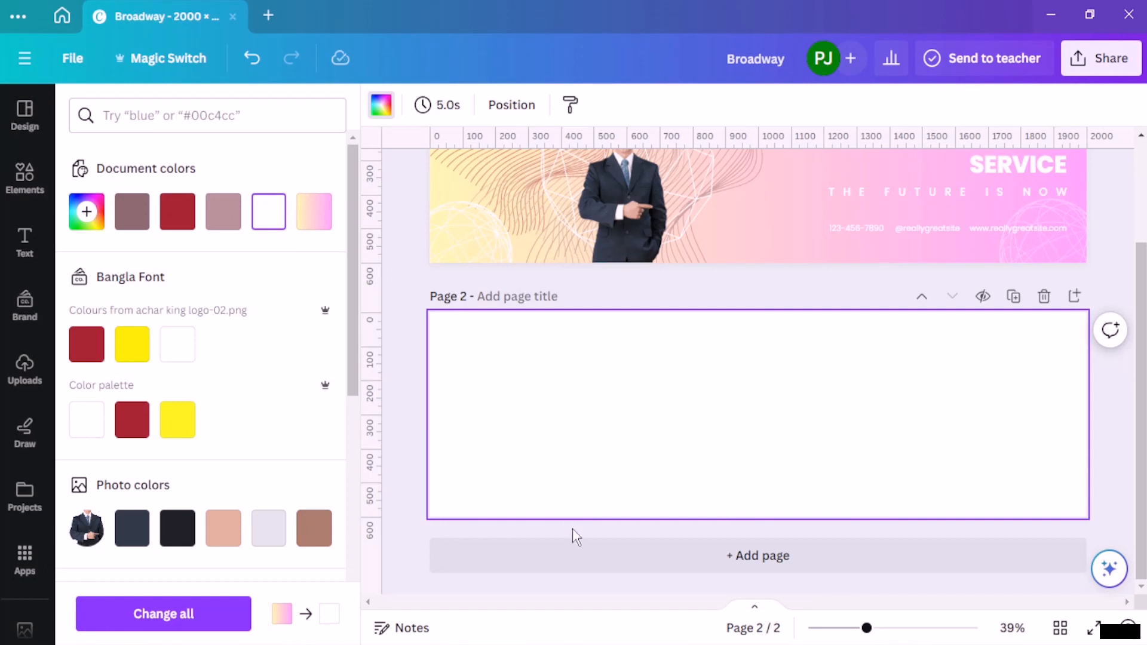
pyautogui.click(563, 582)
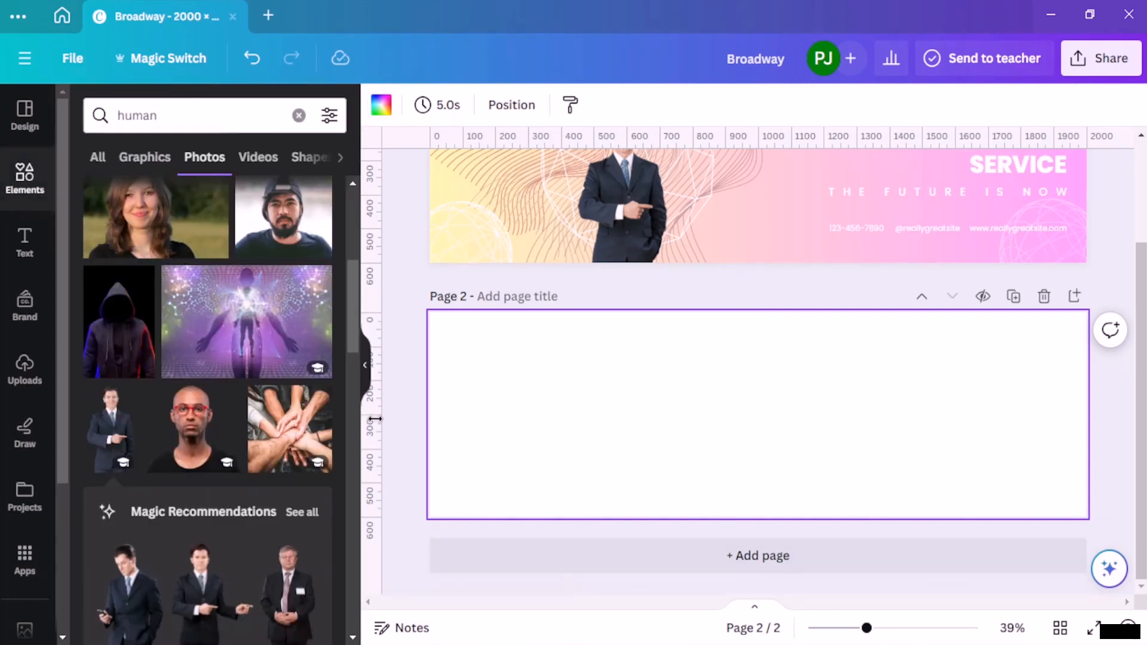
pyautogui.click(25, 115)
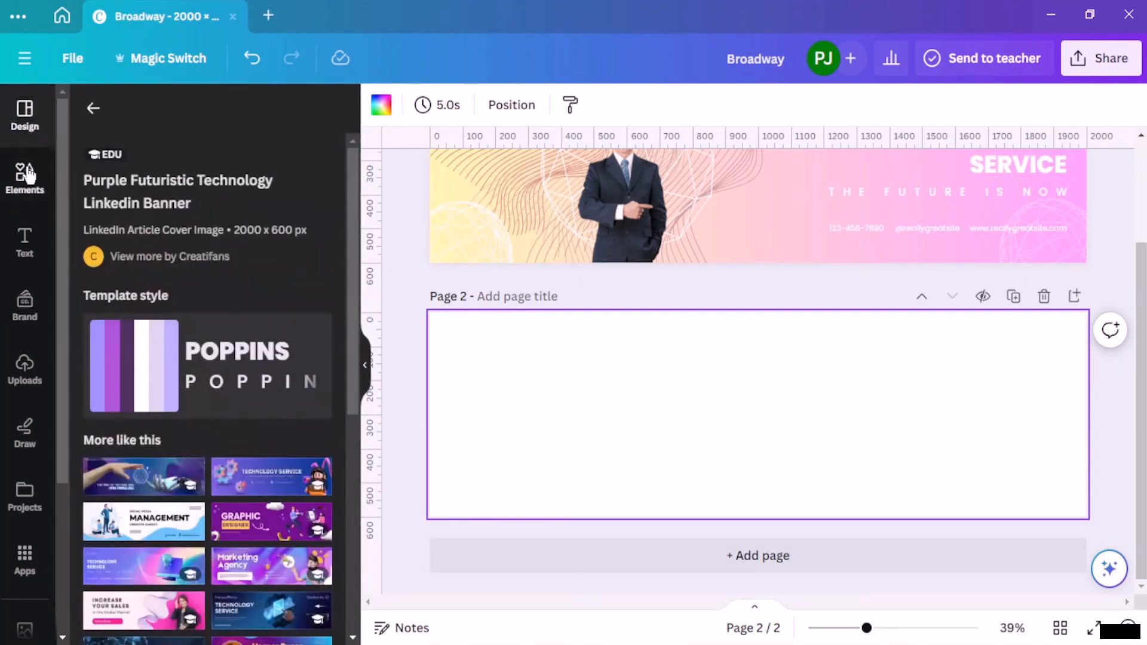
pyautogui.click(94, 108)
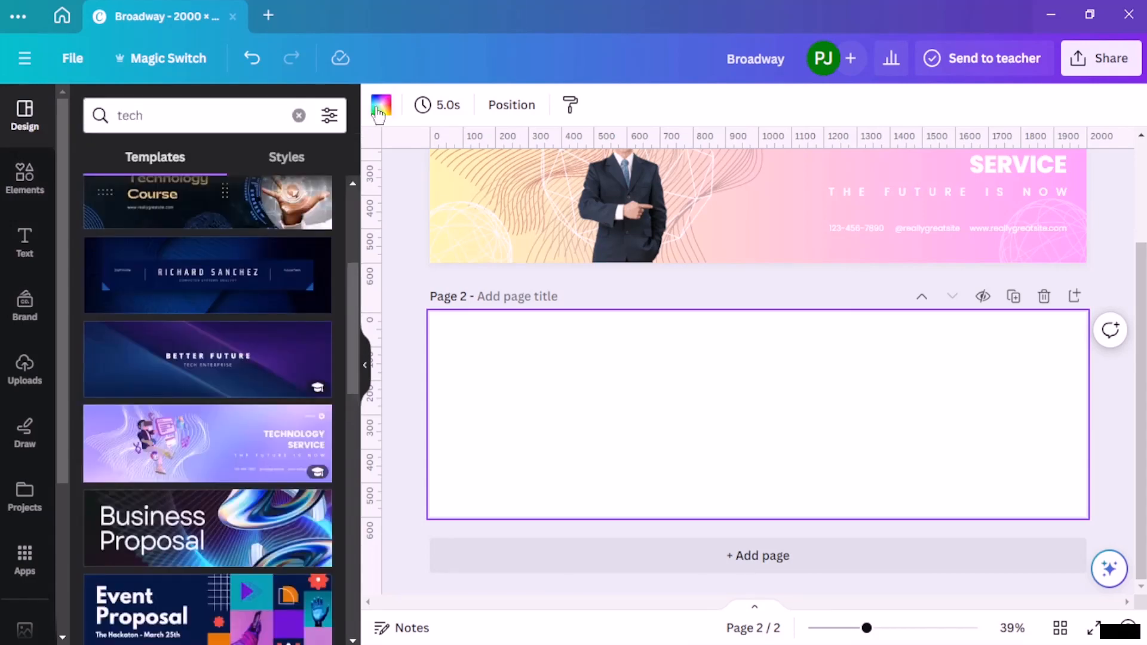
pyautogui.click(298, 116)
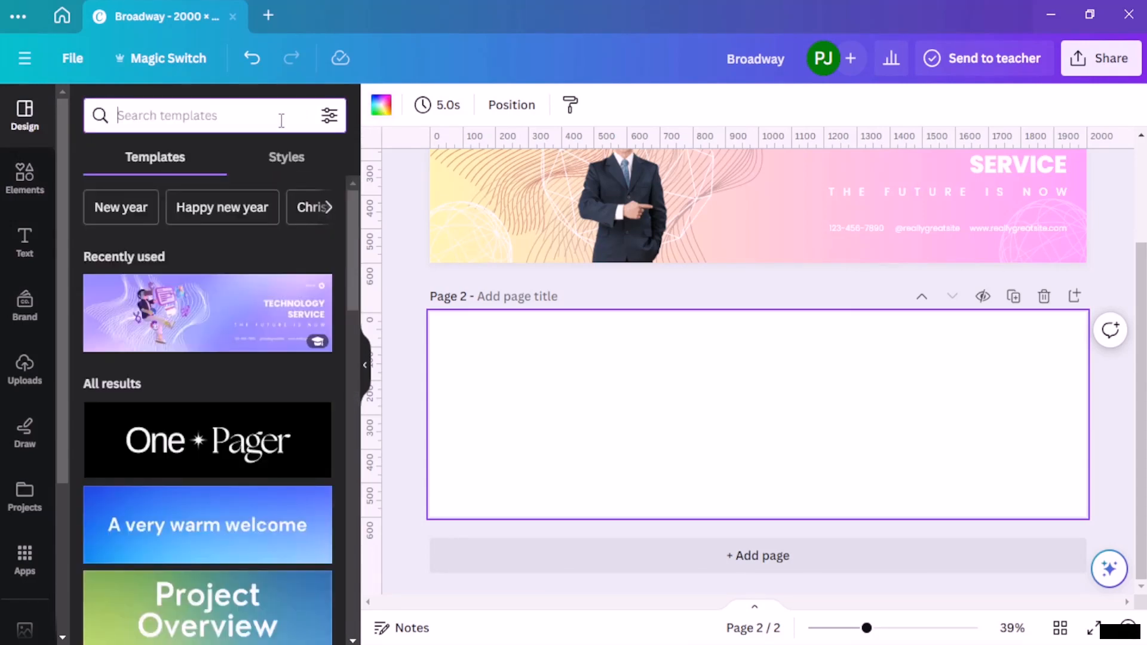
# Step: Search the photos for "calm" and add the pink-sky sea photo to page 2
pyautogui.click(36, 173)
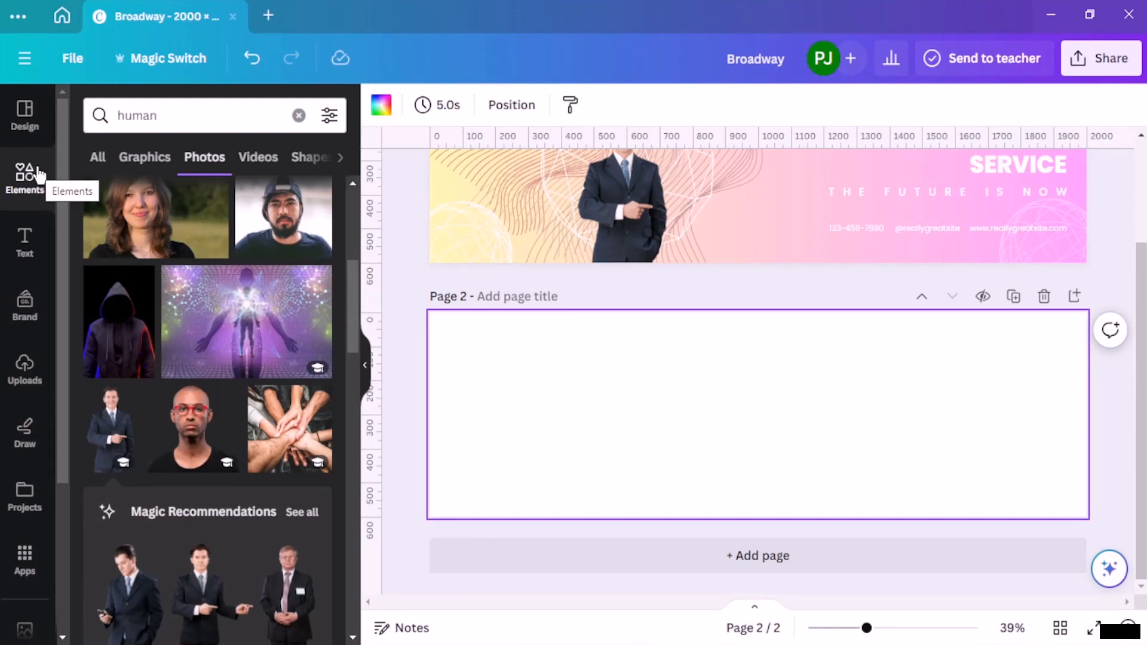
pyautogui.moveTo(242, 118); pyautogui.dragTo(22, 133)
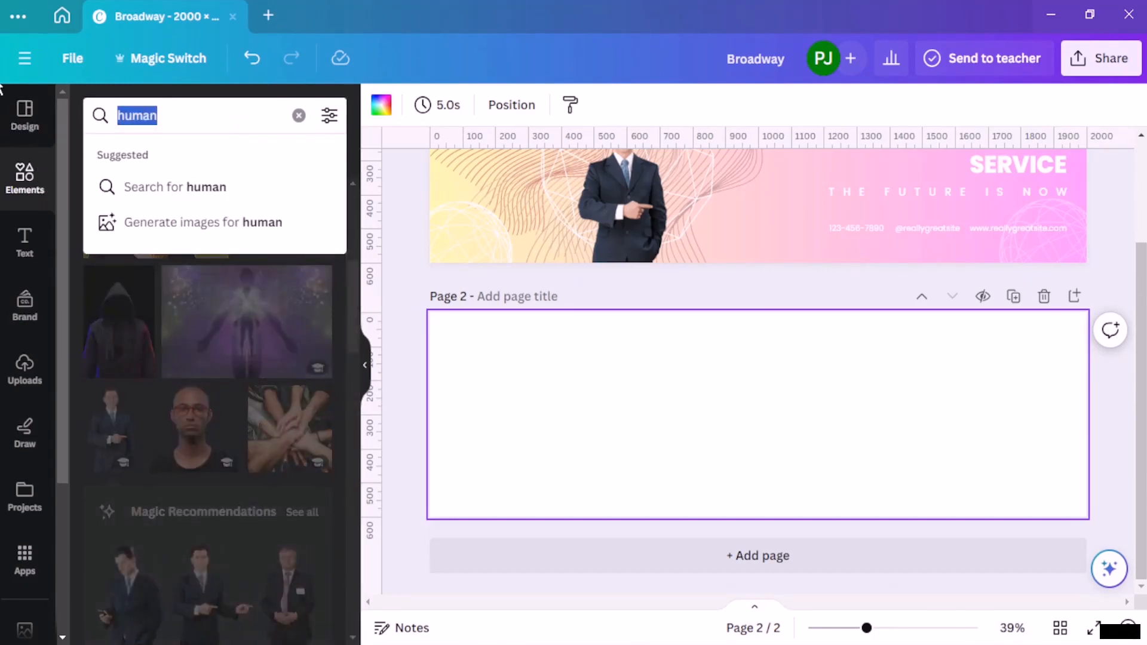
pyautogui.press('BackSpace')
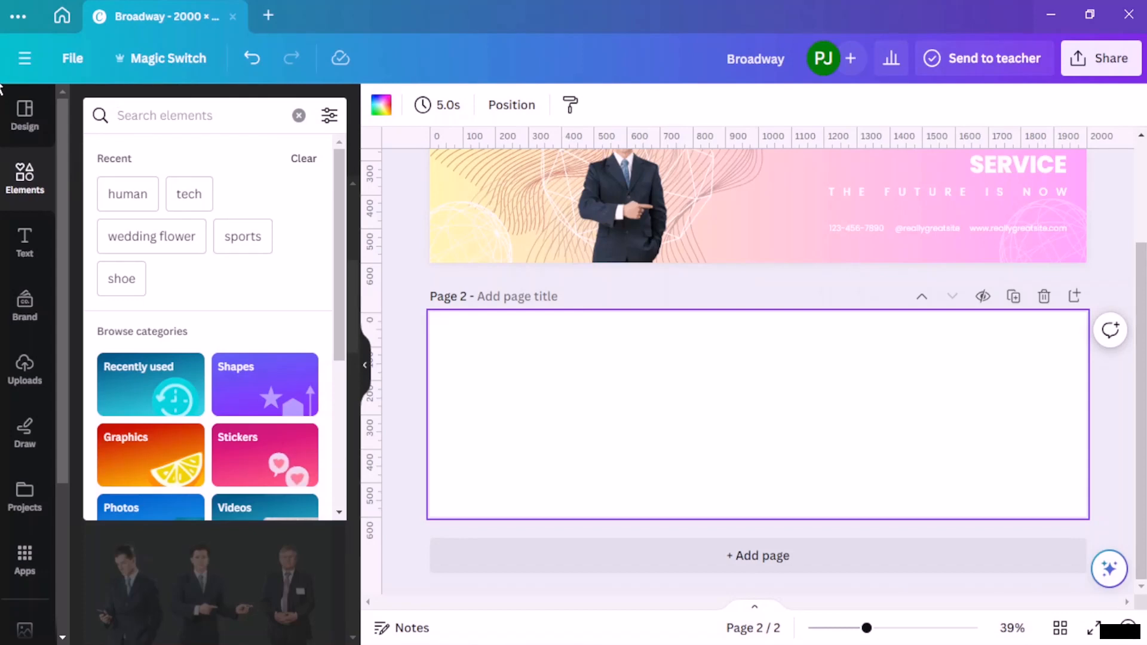
pyautogui.write('calm')
pyautogui.press('Return')
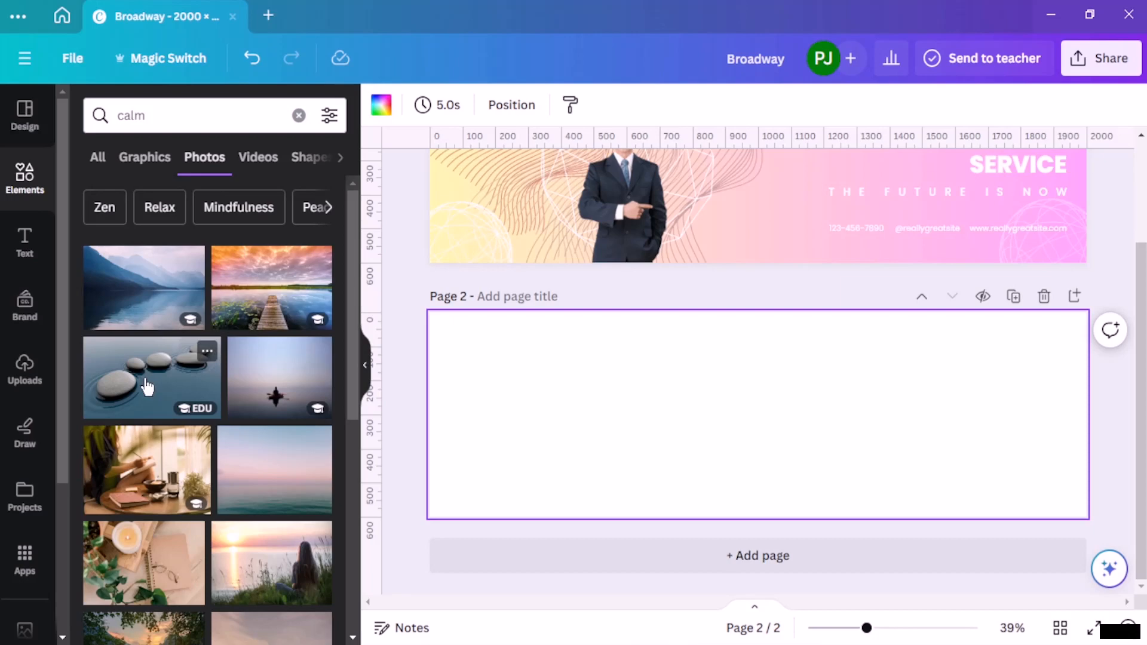
pyautogui.click(274, 476)
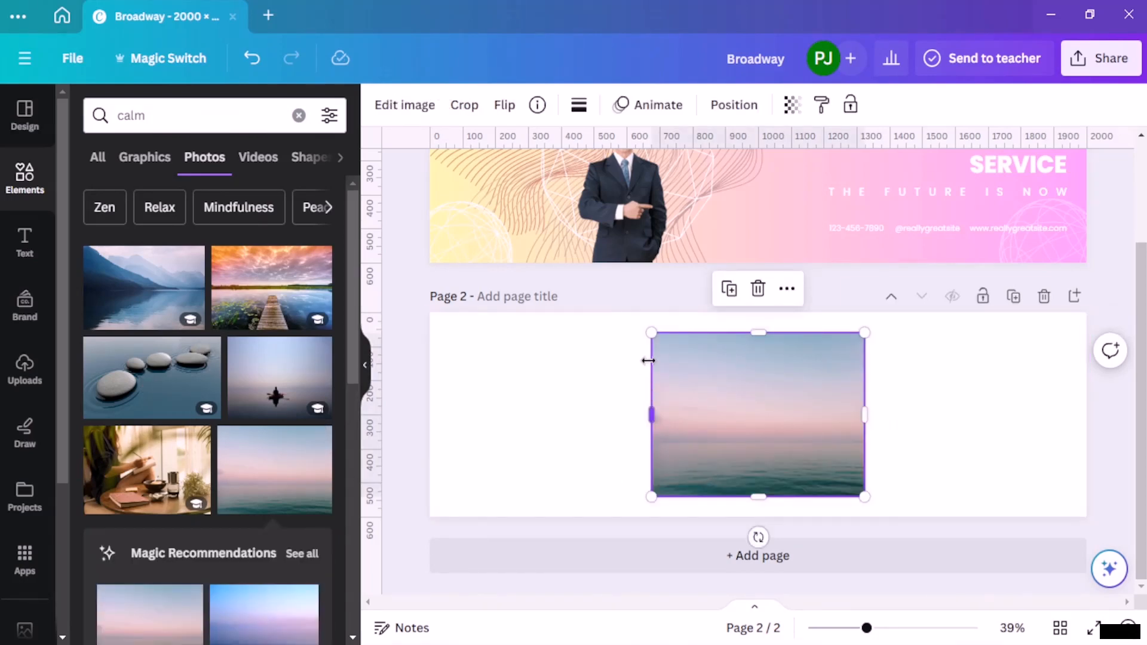
# Step: Enlarge the sea photo to span page 2's full width and align its lower edge with the page so that mostly water shows
pyautogui.moveTo(651, 333); pyautogui.dragTo(331, 321)
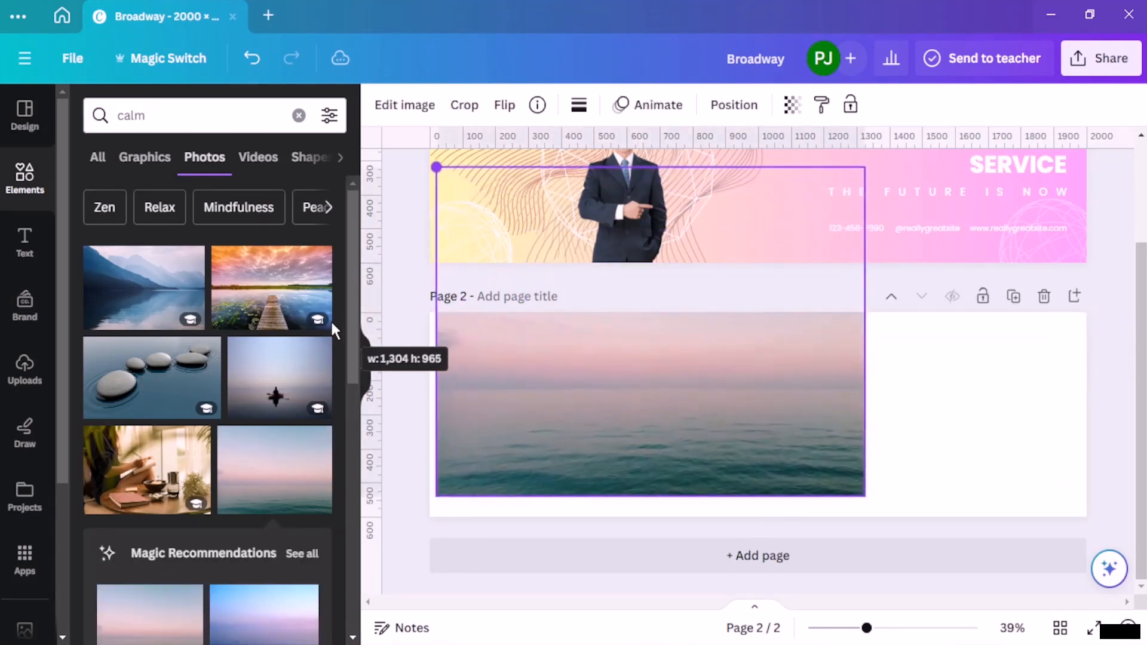
pyautogui.moveTo(865, 496); pyautogui.dragTo(1135, 526)
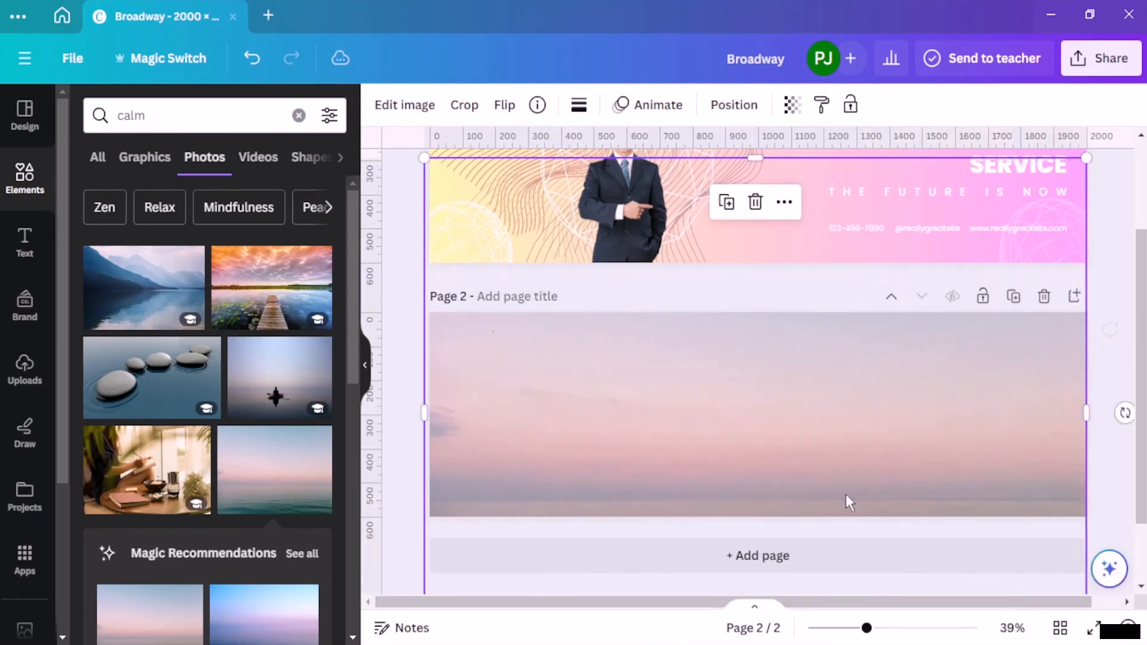
pyautogui.moveTo(780, 463); pyautogui.dragTo(761, 316)
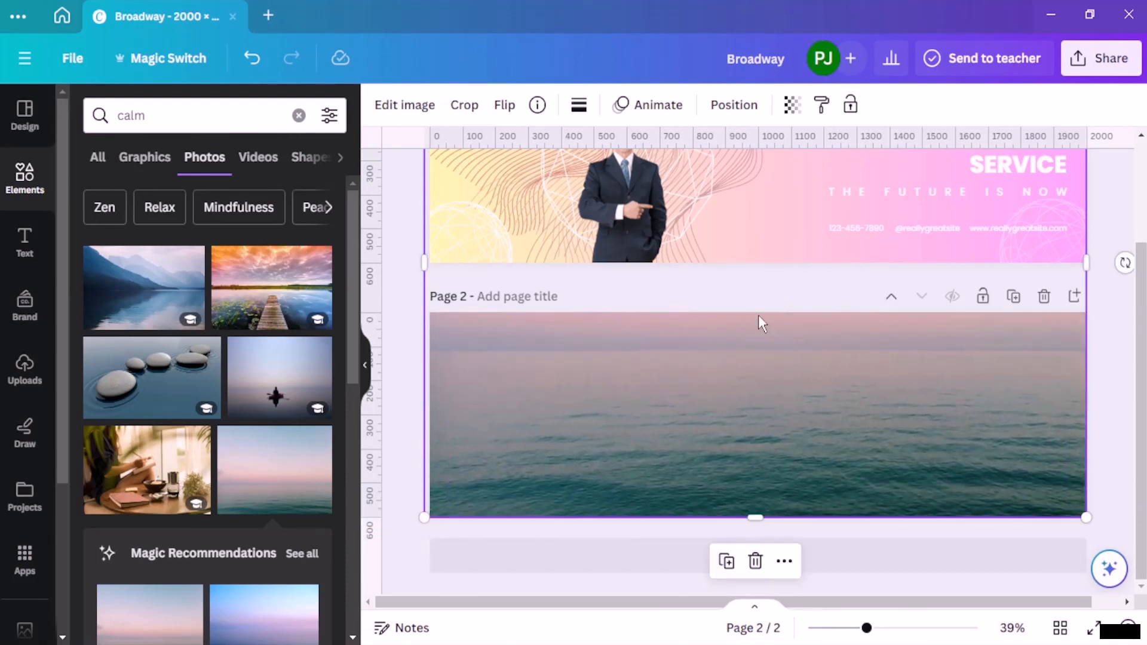
pyautogui.click(397, 367)
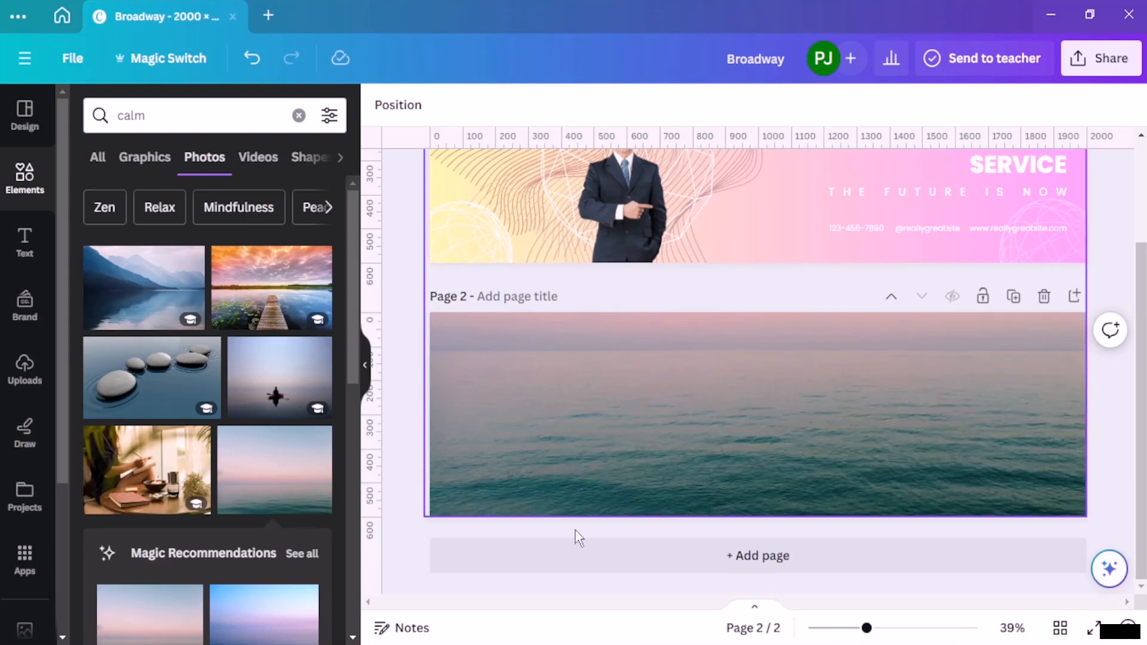
# Step: Crop the sea photo's upper part in Freeform so that its upper edge matches the top of page 2
pyautogui.click(787, 438)
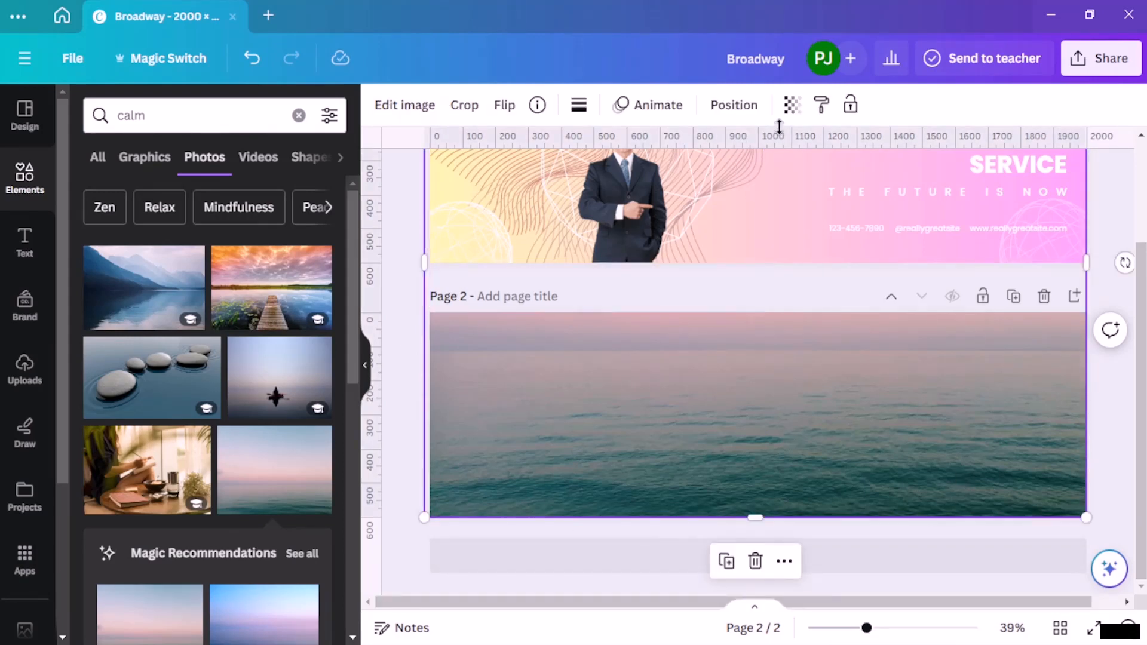
pyautogui.click(471, 111)
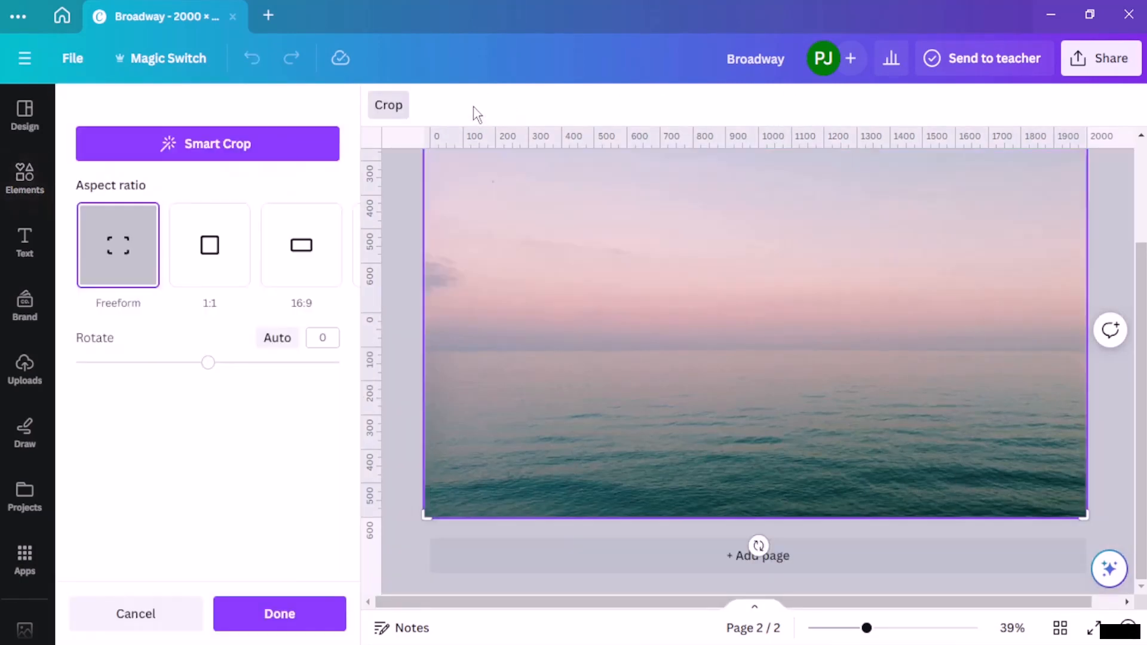
pyautogui.scroll(3, 516, 294)
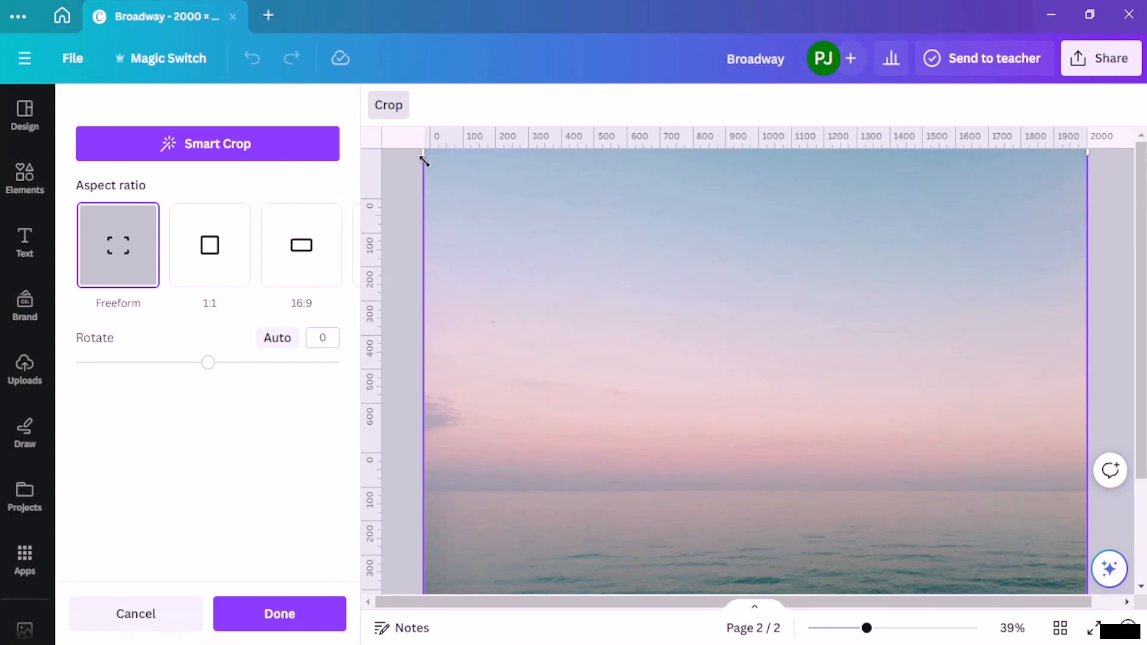
pyautogui.moveTo(422, 155); pyautogui.dragTo(431, 452)
pyautogui.scroll(-3, 445, 440)
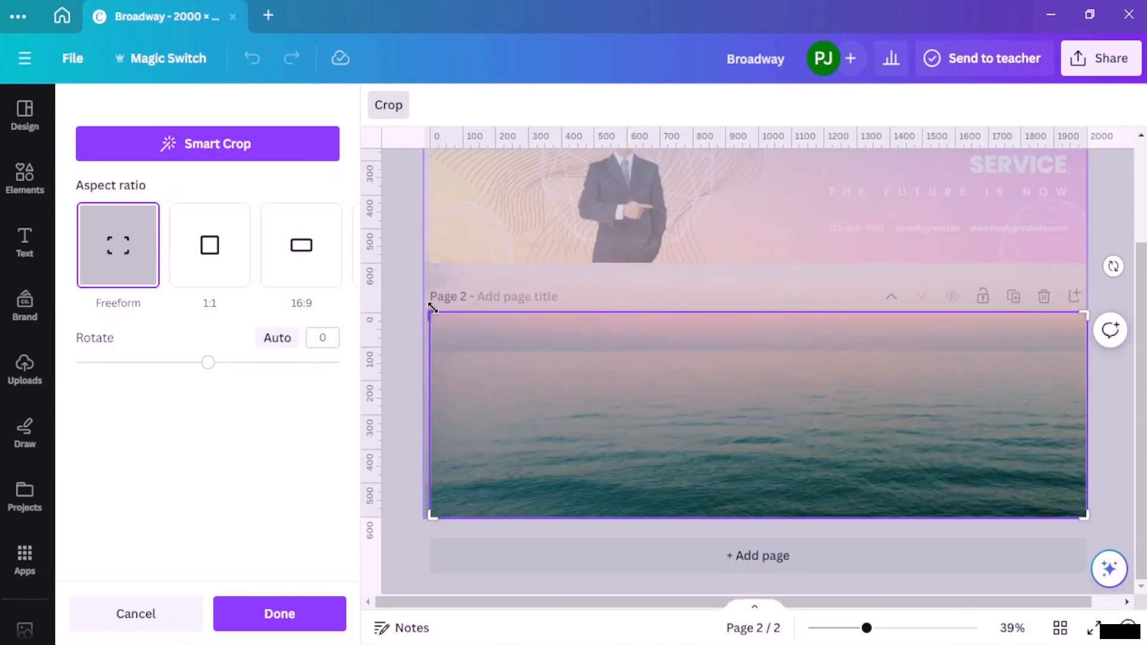
pyautogui.moveTo(433, 308); pyautogui.dragTo(424, 312)
pyautogui.click(294, 616)
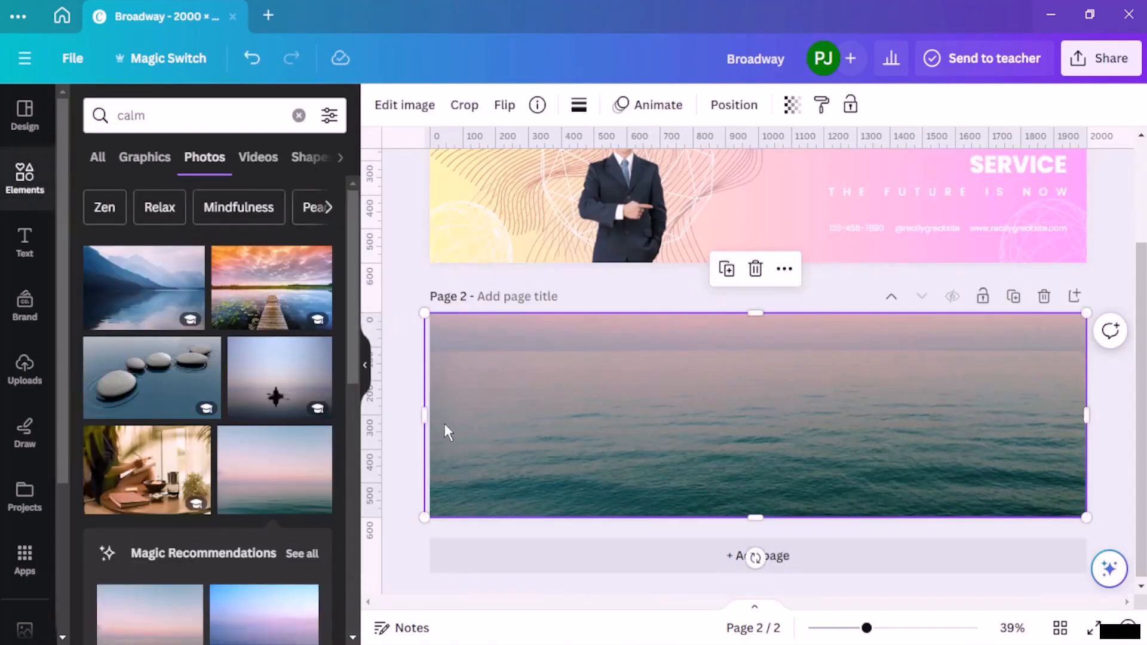
pyautogui.click(393, 379)
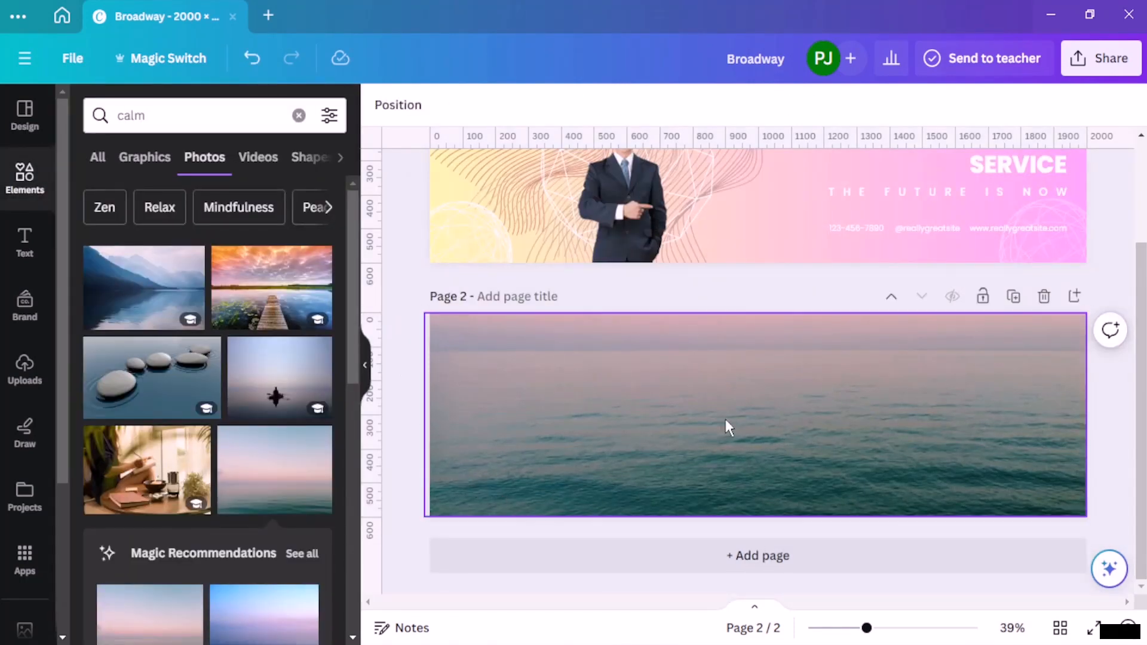
# Step: Lower the sea photo's transparency value to 71
pyautogui.click(804, 361)
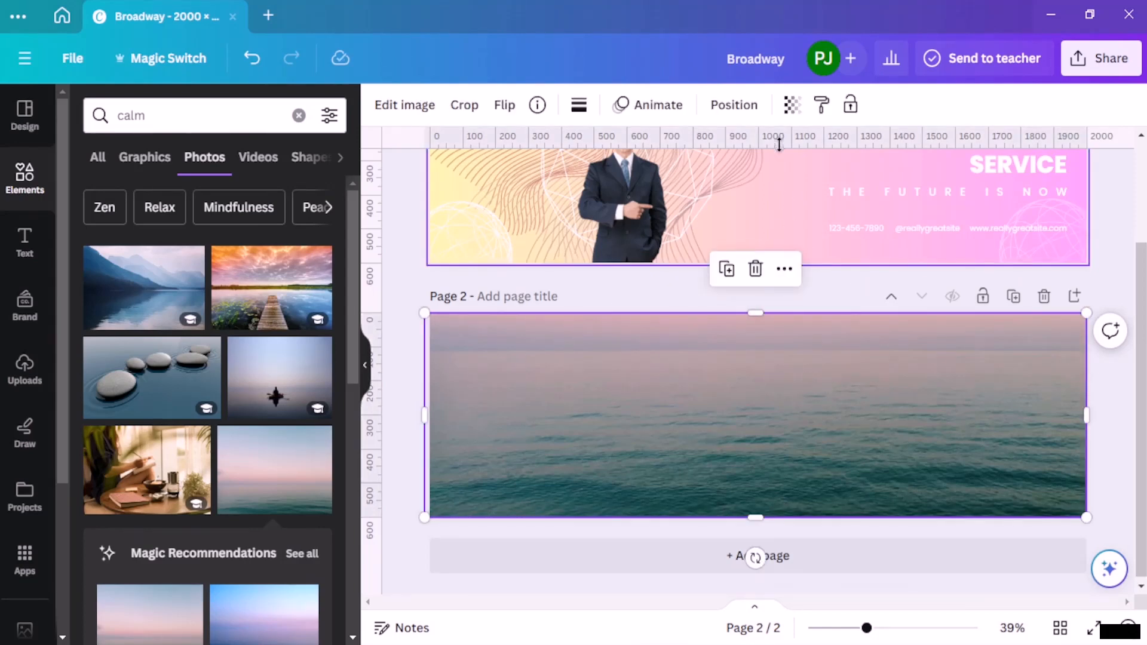
pyautogui.click(792, 105)
pyautogui.moveTo(728, 175); pyautogui.dragTo(748, 185)
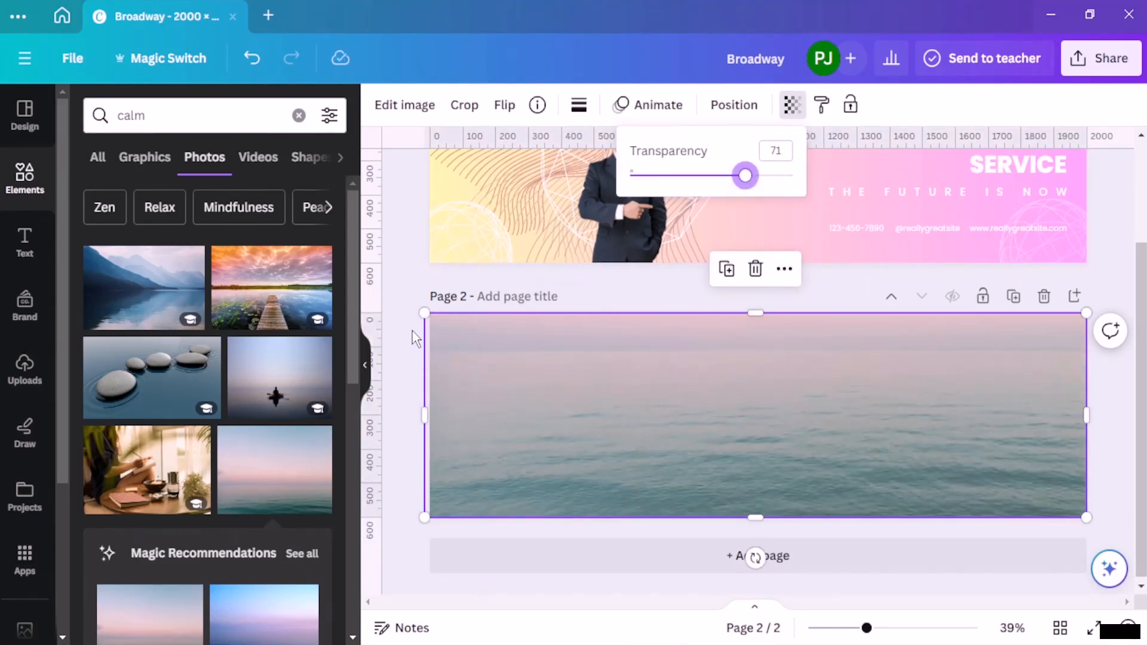
# Step: Trim the sea photo's left side to the page edge and set the image as page 2's background
pyautogui.click(425, 417)
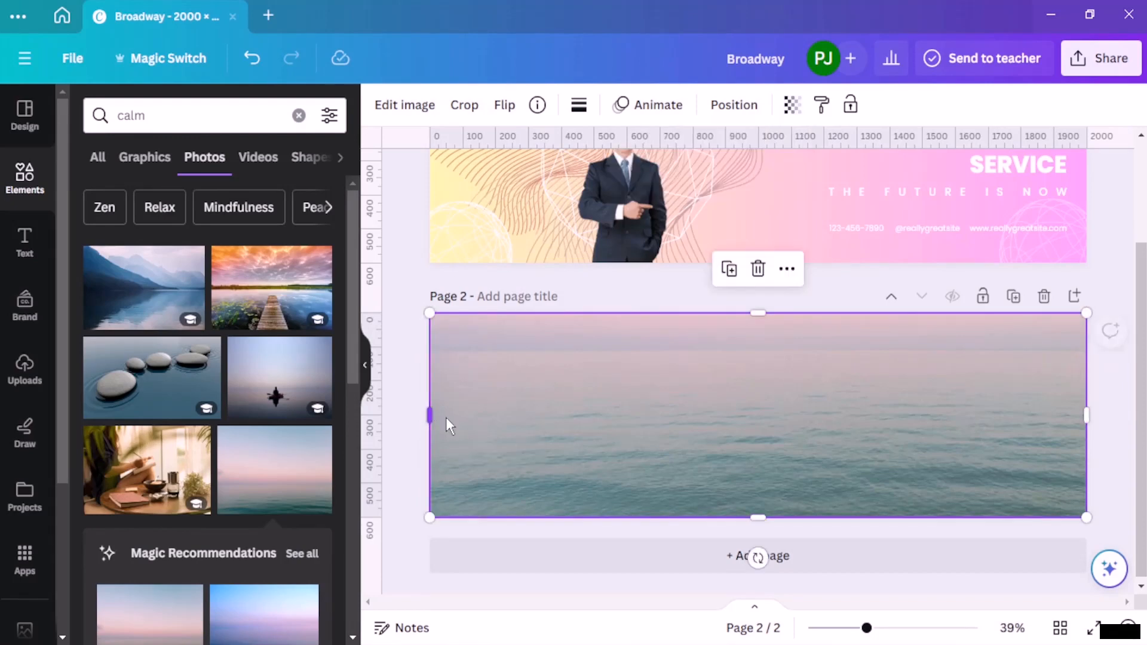
pyautogui.rightClick(508, 425)
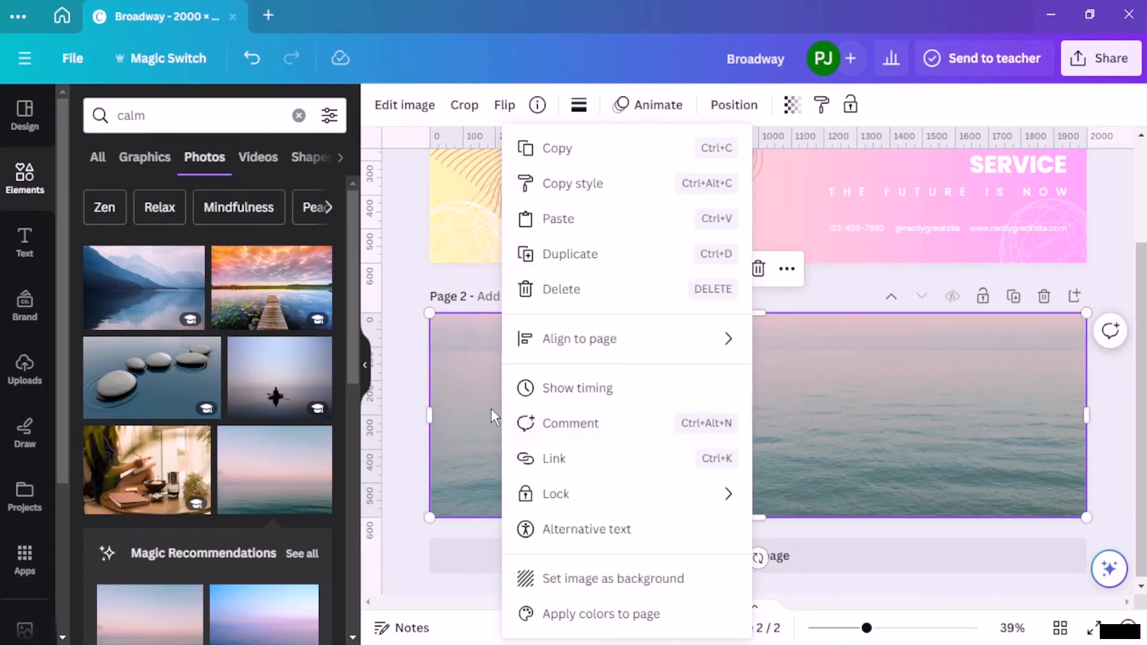
pyautogui.click(638, 579)
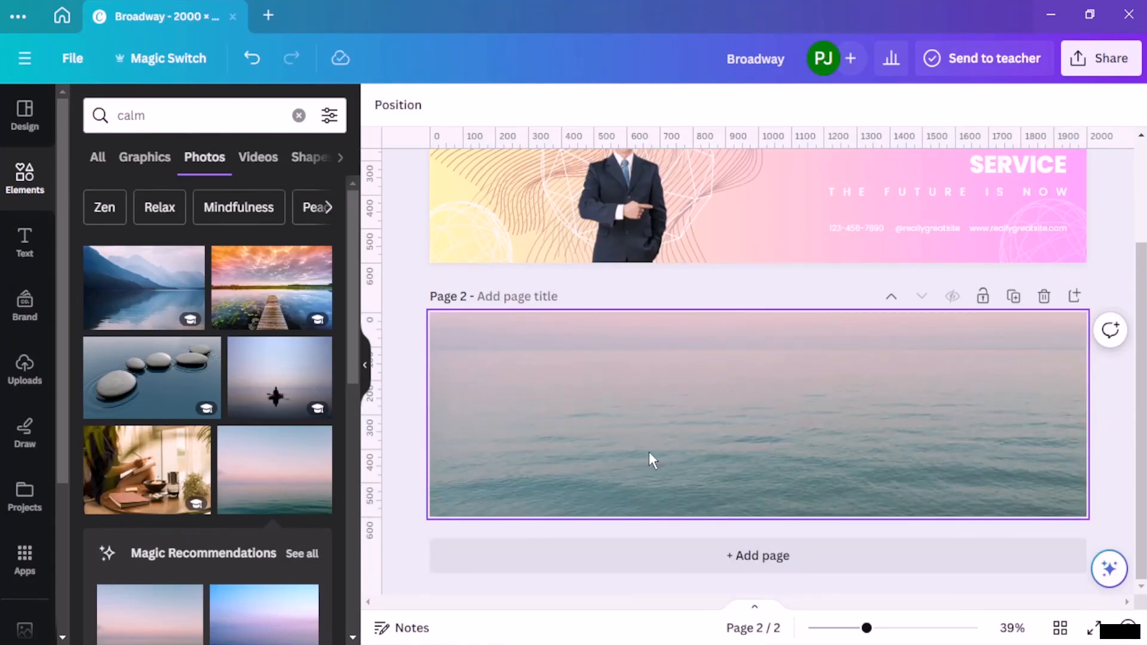
pyautogui.moveTo(648, 452); pyautogui.dragTo(708, 411)
# Step: Lower the transparency value of page 2's sea background to 62
pyautogui.scroll(-3, 242, 482)
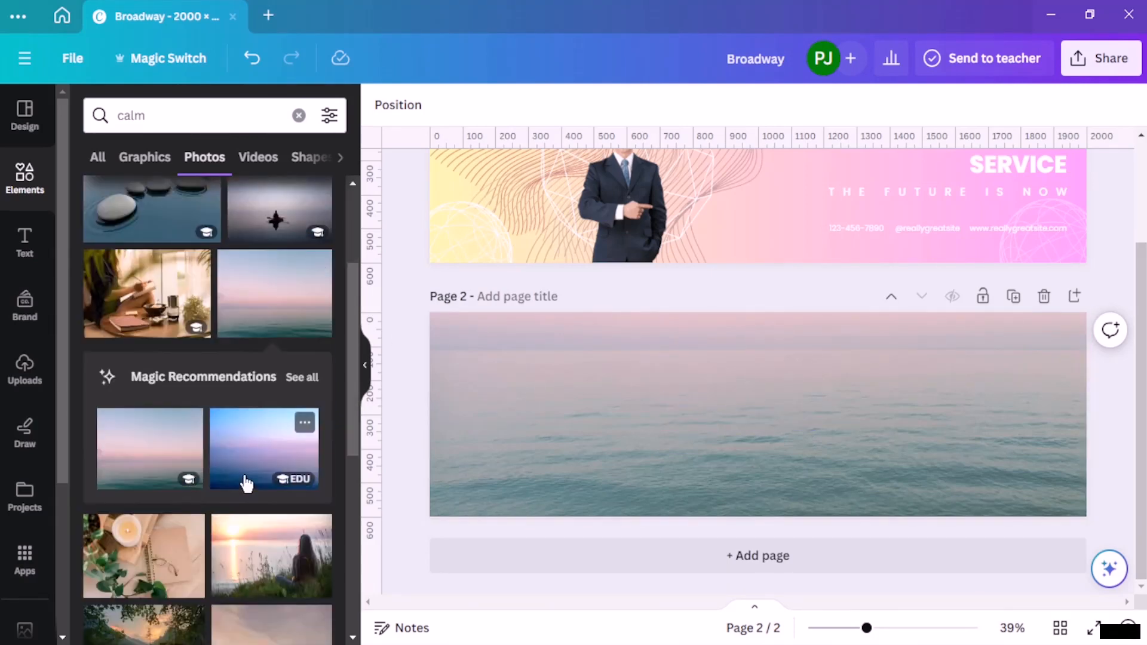
pyautogui.click(862, 423)
pyautogui.click(861, 116)
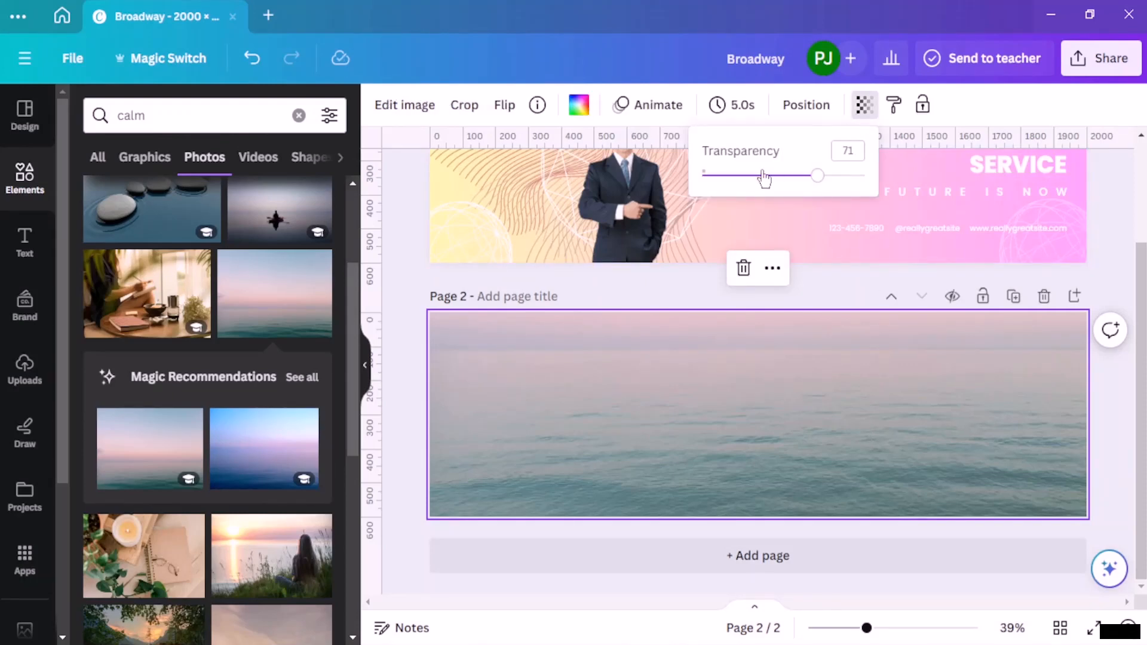
pyautogui.moveTo(765, 177); pyautogui.dragTo(804, 184)
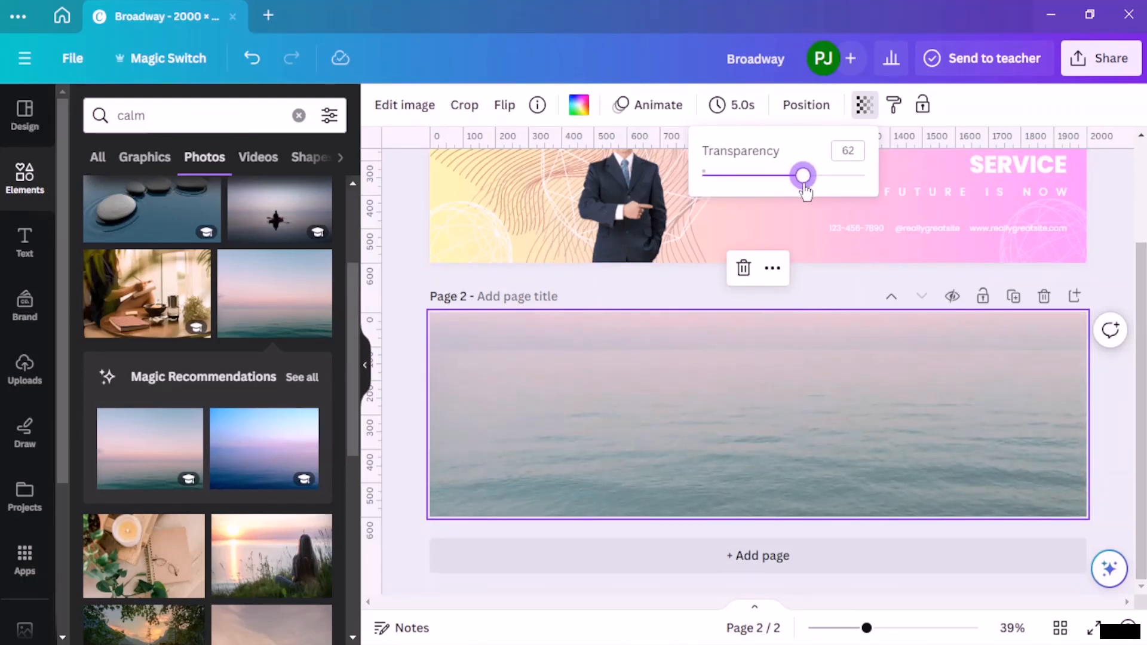
pyautogui.press('Escape')
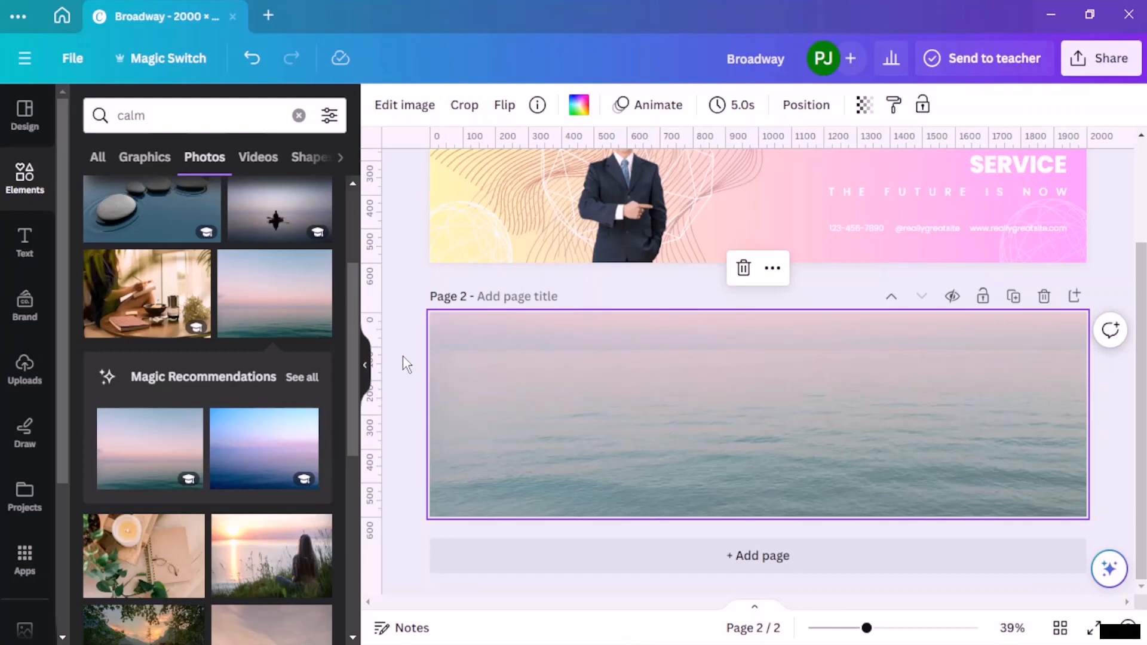
# Step: Search the elements for "ocean" graphics and add the thin line-art graphic of two curling waves to page 2
pyautogui.click(299, 115)
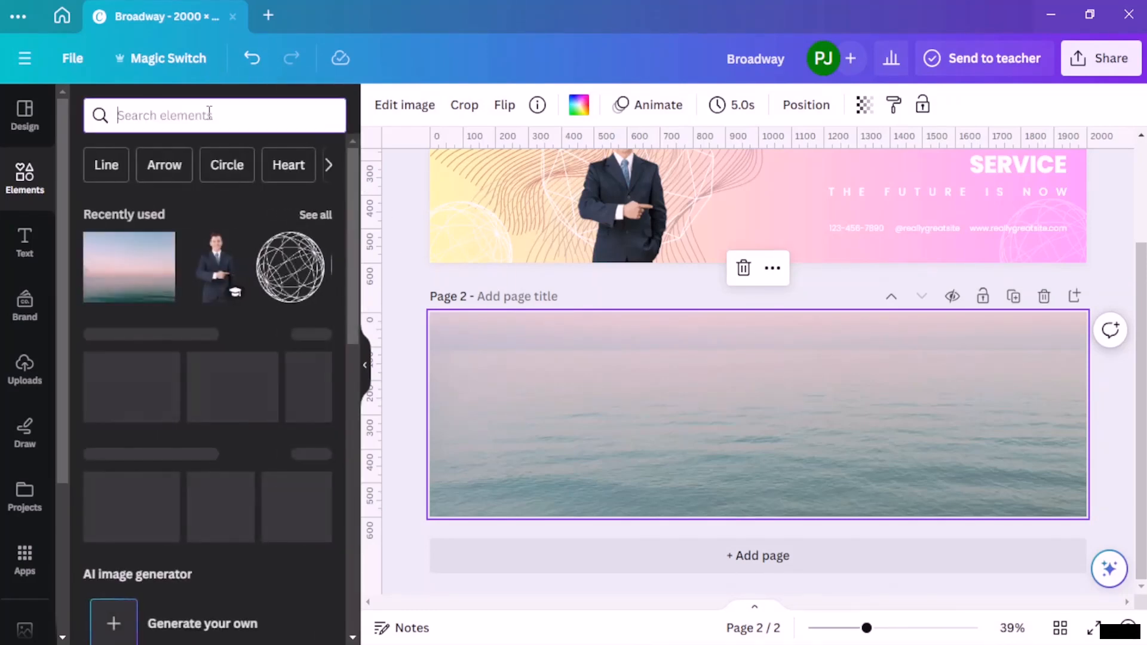
pyautogui.write('ocean')
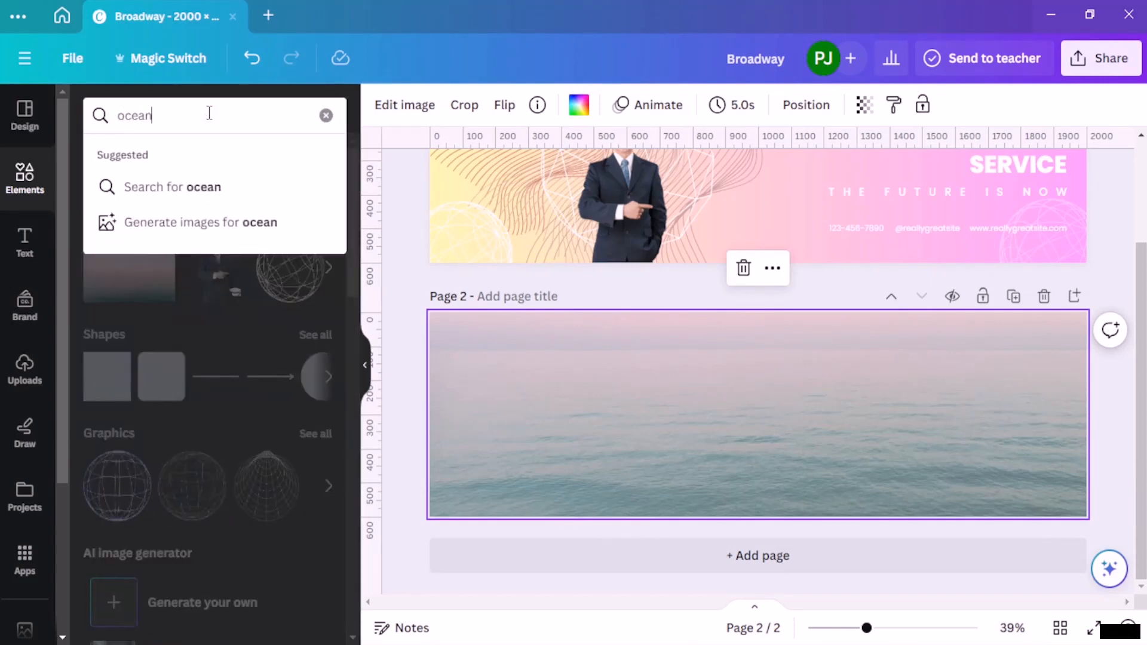
pyautogui.press('Return')
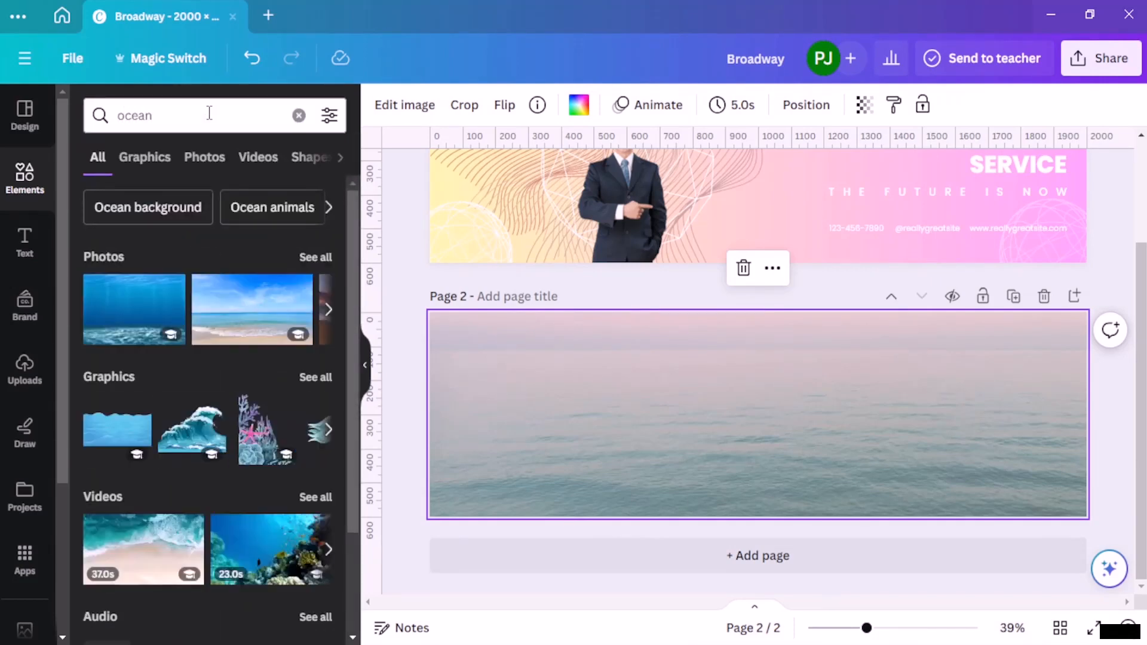
pyautogui.click(146, 169)
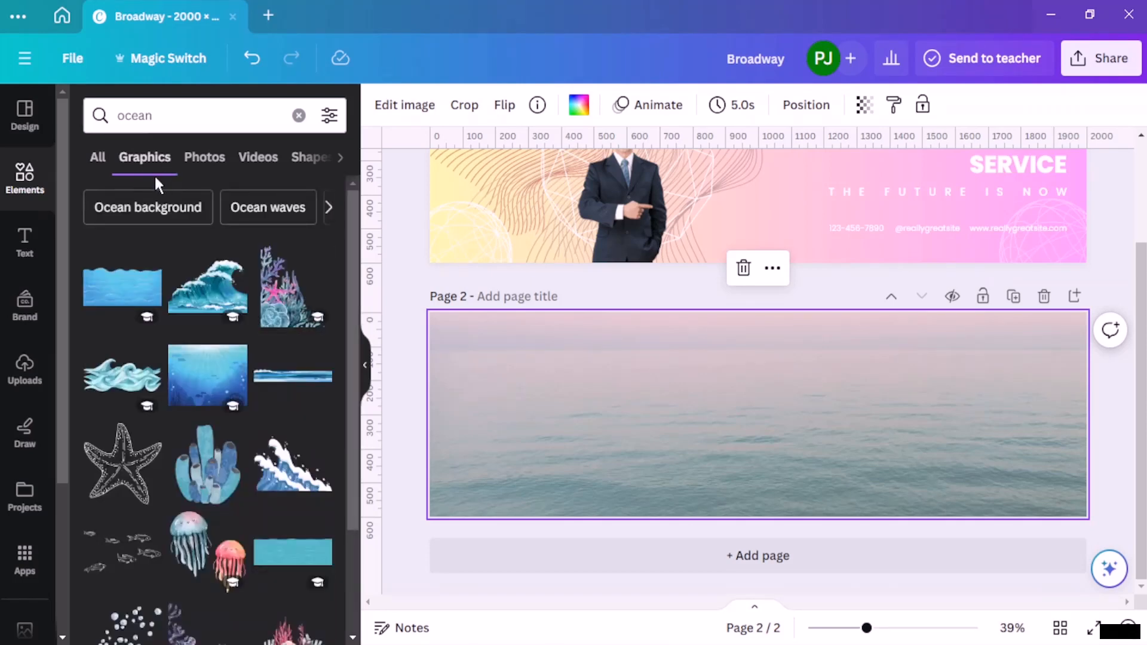
pyautogui.scroll(-3, 163, 314)
pyautogui.scroll(-5, 163, 439)
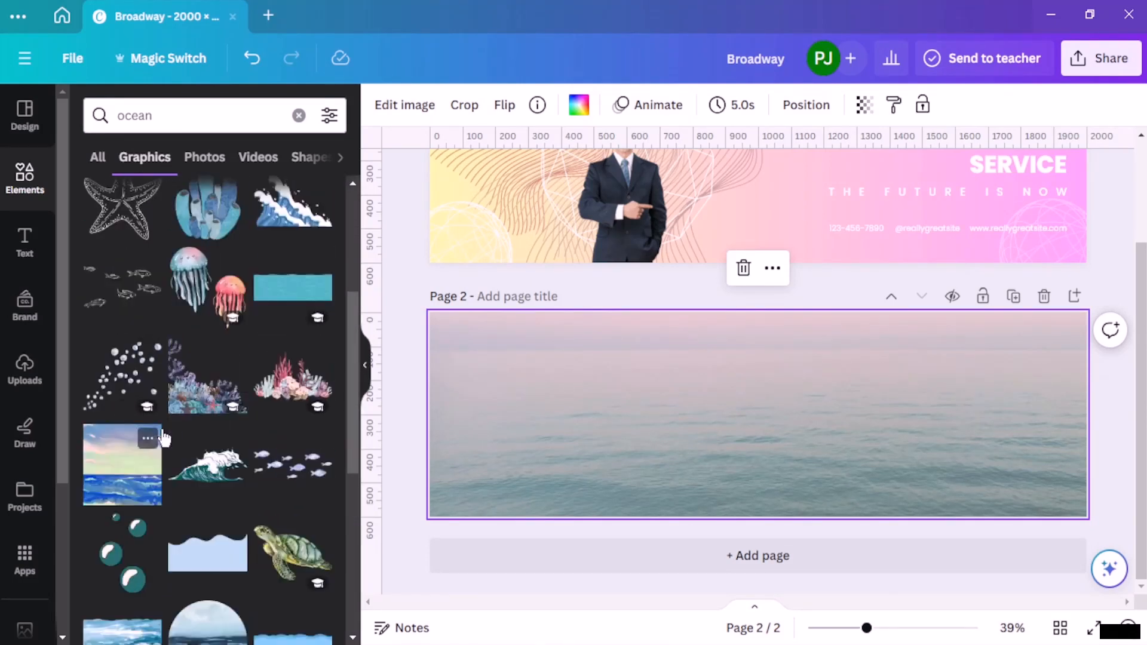
pyautogui.scroll(-5, 163, 438)
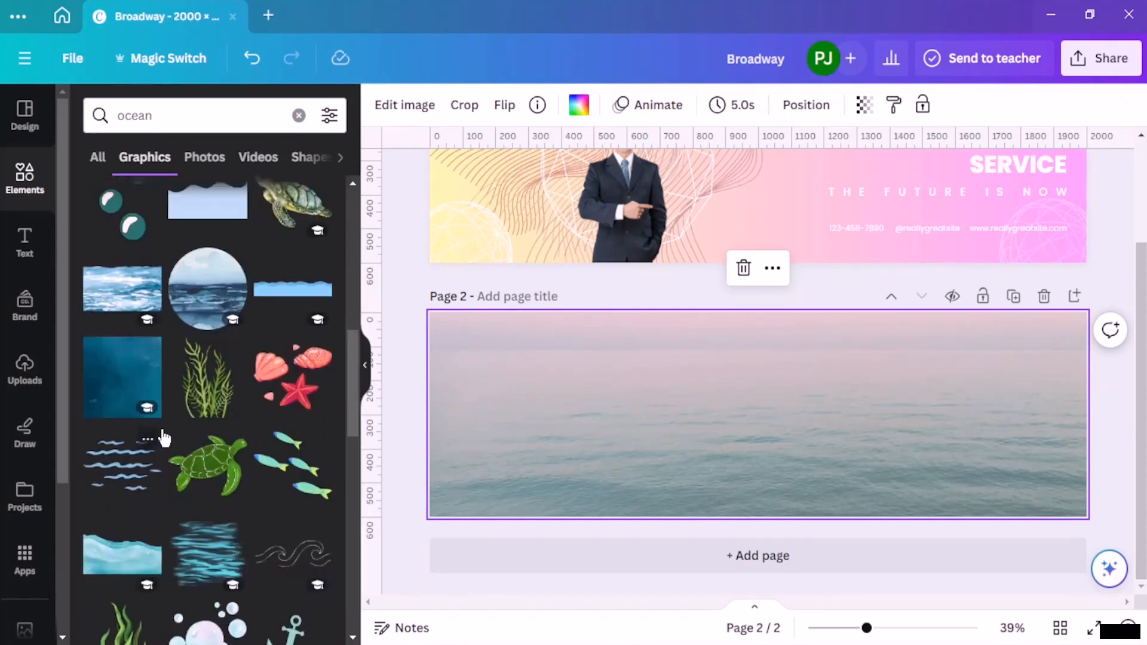
pyautogui.click(289, 466)
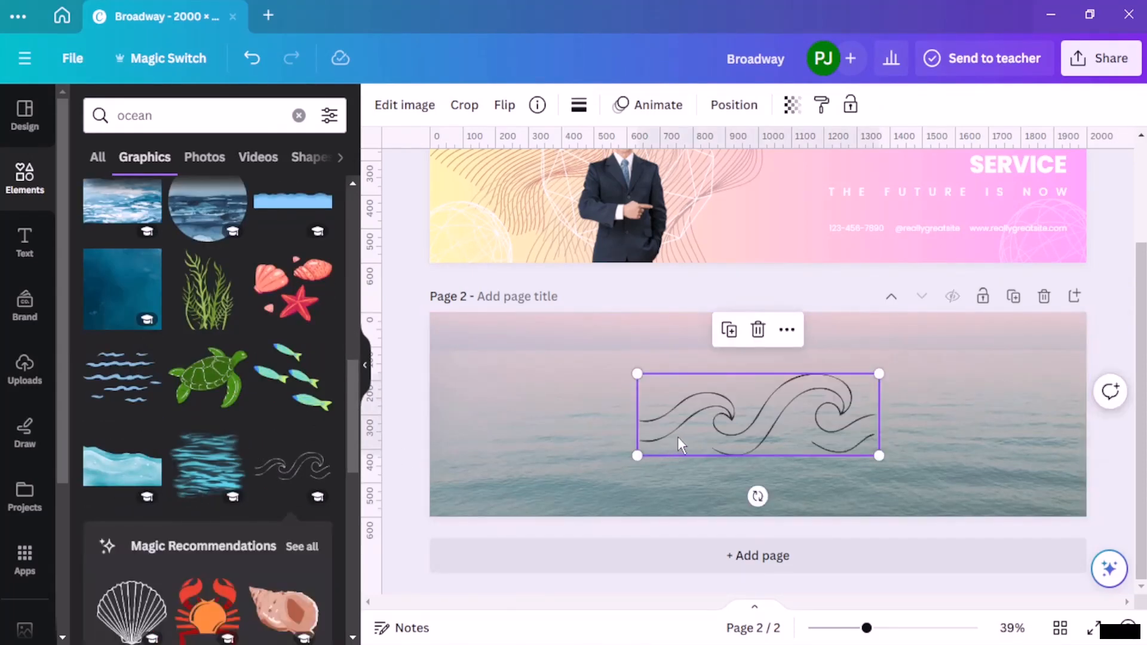
# Step: Shrink the line-art waves graphic and place it in page 2's upper-left corner
pyautogui.moveTo(678, 440); pyautogui.dragTo(725, 417)
pyautogui.moveTo(685, 361); pyautogui.dragTo(522, 362)
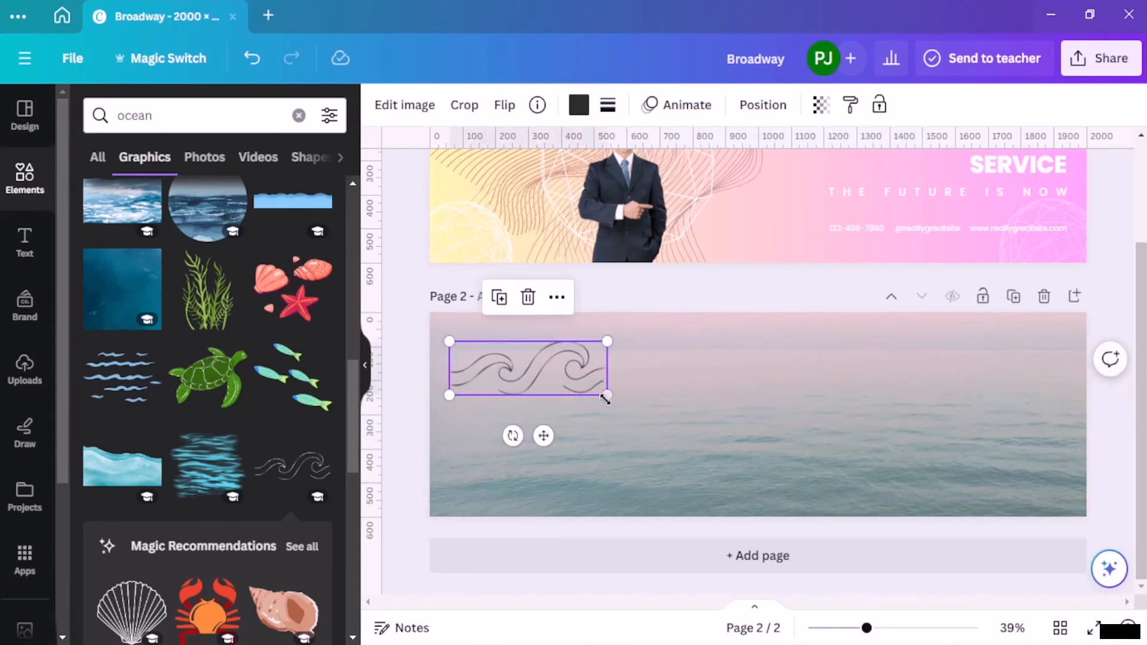
pyautogui.moveTo(607, 395); pyautogui.dragTo(503, 346)
pyautogui.click(410, 306)
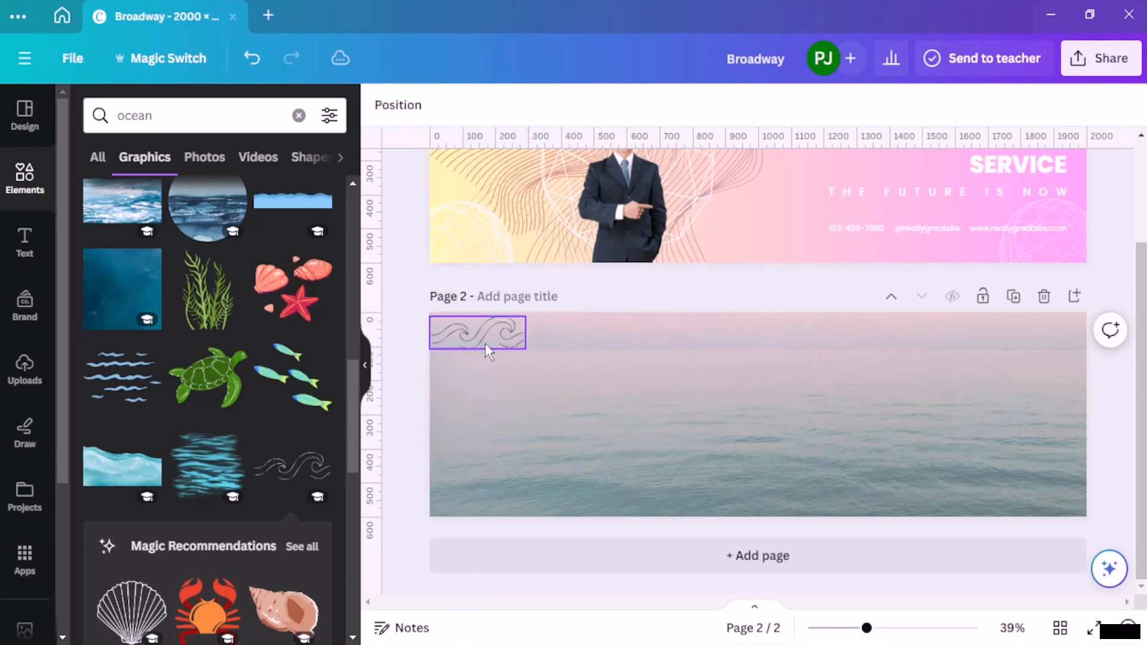
# Step: Add a text box reading "Breeze" to page 2 and set its font size to 27
pyautogui.click(24, 242)
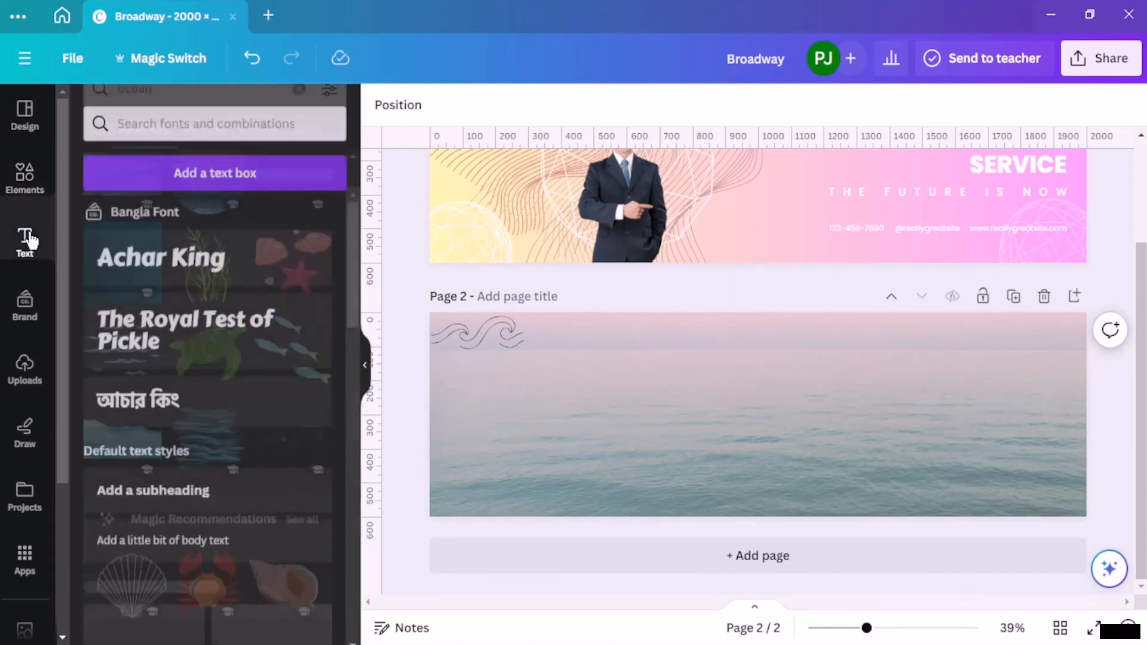
pyautogui.click(245, 166)
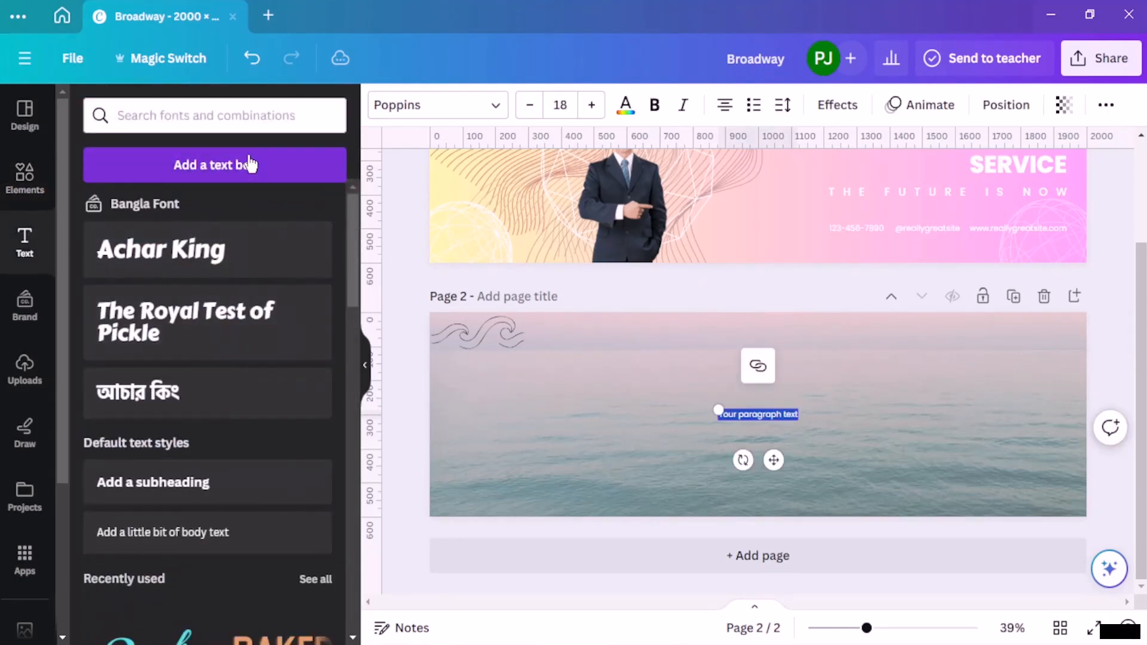
pyautogui.write('bre')
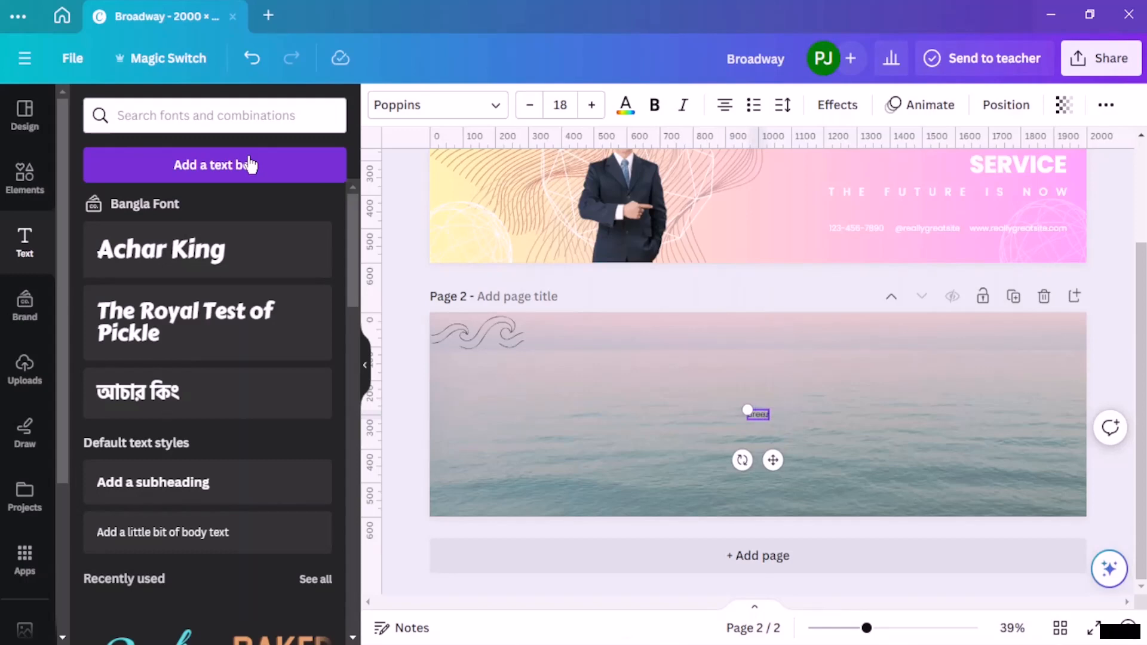
pyautogui.click(602, 114)
pyautogui.click(601, 114)
pyautogui.click(601, 114)
pyautogui.click(601, 114)
pyautogui.click(601, 113)
pyautogui.click(602, 114)
pyautogui.click(601, 114)
pyautogui.click(603, 117)
pyautogui.click(604, 117)
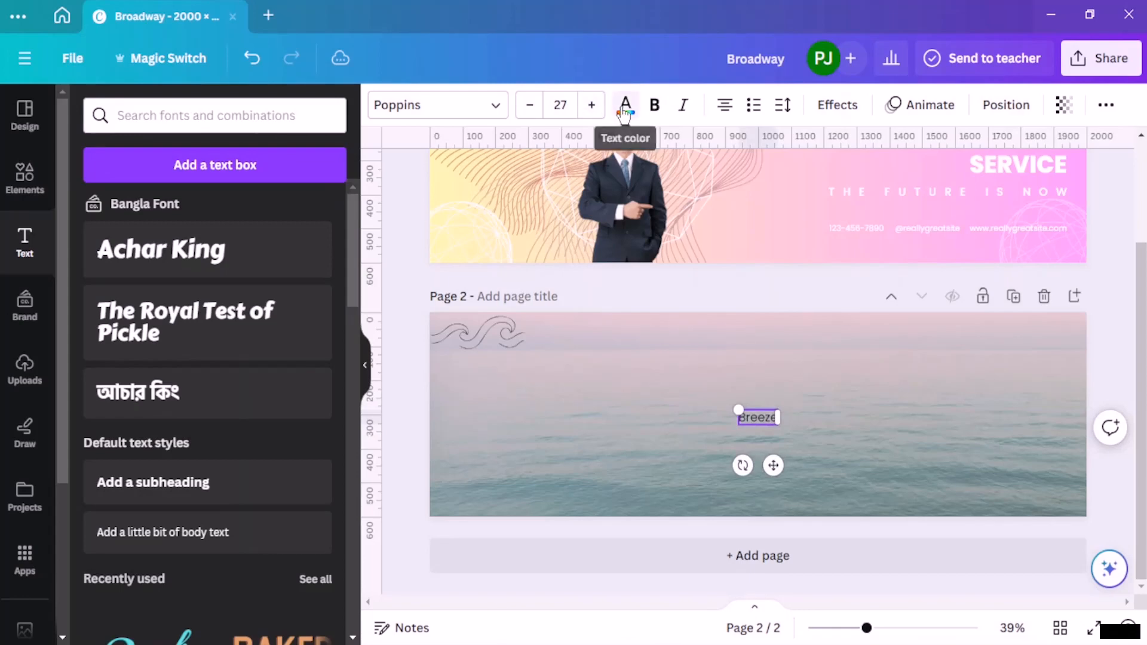
# Step: Colour the "Breeze" text white (#ffffff)
pyautogui.click(626, 107)
pyautogui.click(90, 268)
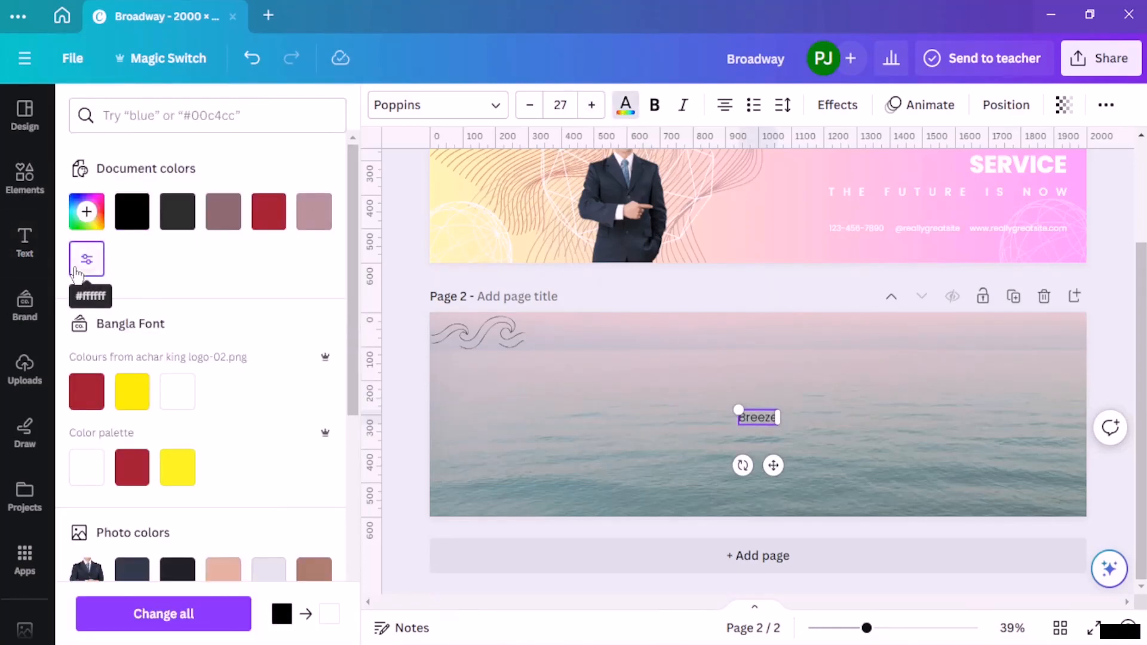
pyautogui.click(675, 434)
pyautogui.doubleClick(765, 419)
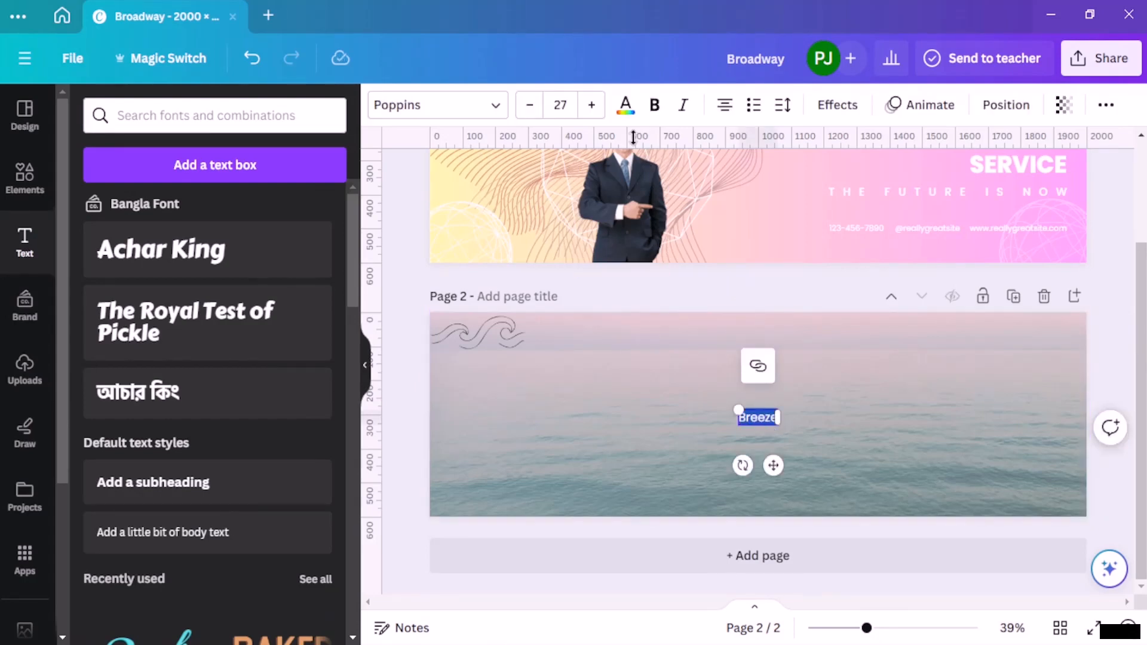
pyautogui.click(626, 105)
pyautogui.click(73, 273)
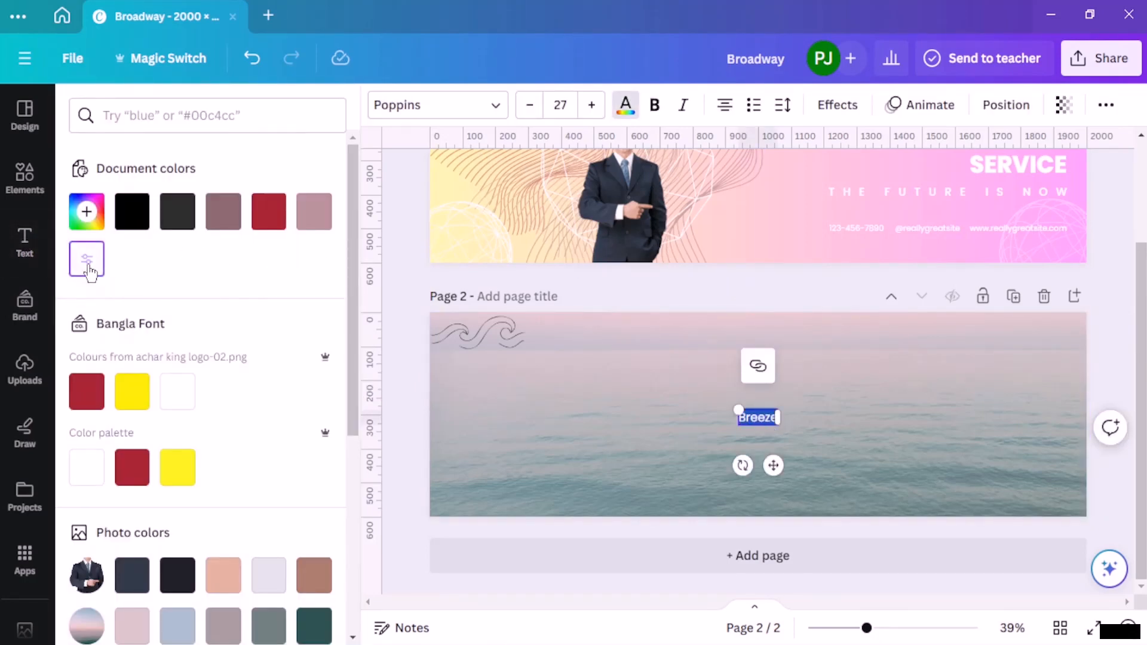
pyautogui.click(520, 410)
# Step: Move the "Breeze" text just right of the waves graphic and make it bold at font size 36
pyautogui.moveTo(754, 422); pyautogui.dragTo(551, 333)
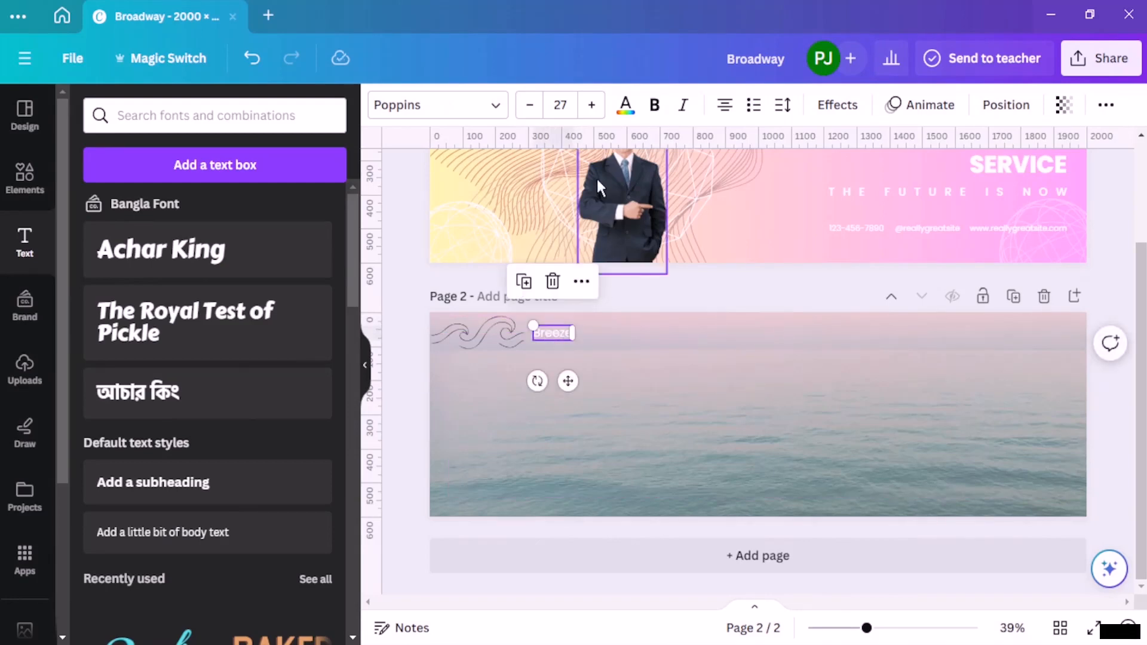
pyautogui.click(601, 111)
pyautogui.click(601, 111)
pyautogui.click(601, 111)
pyautogui.click(601, 111)
pyautogui.click(601, 111)
pyautogui.click(601, 111)
pyautogui.click(601, 112)
pyautogui.click(592, 105)
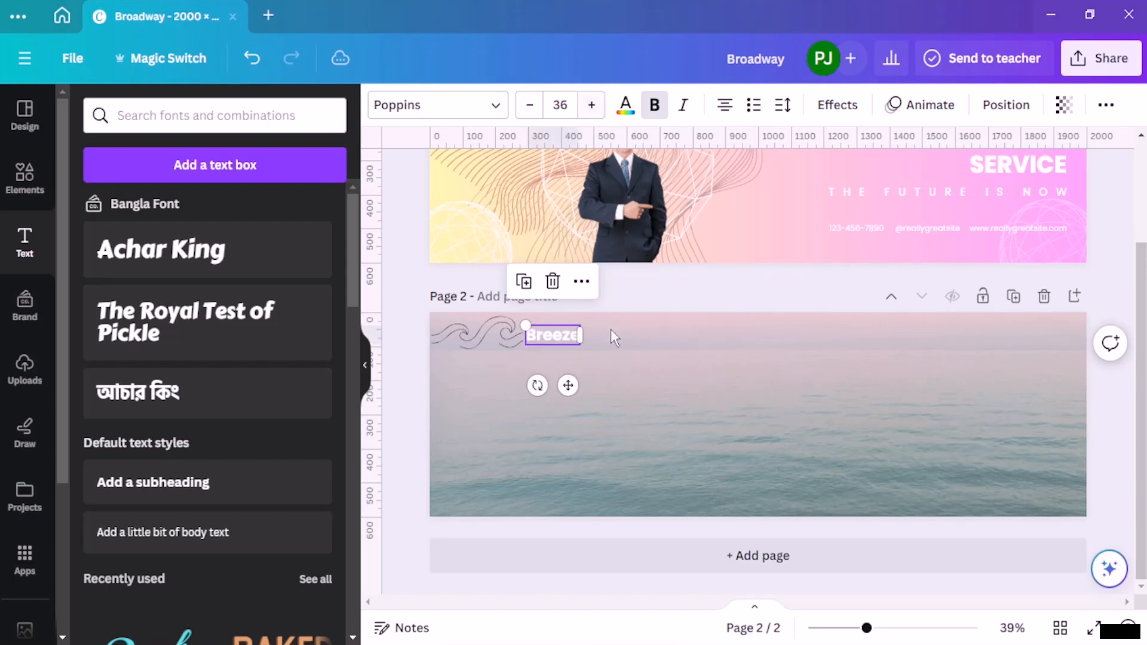
pyautogui.click(587, 354)
pyautogui.moveTo(547, 332); pyautogui.dragTo(557, 336)
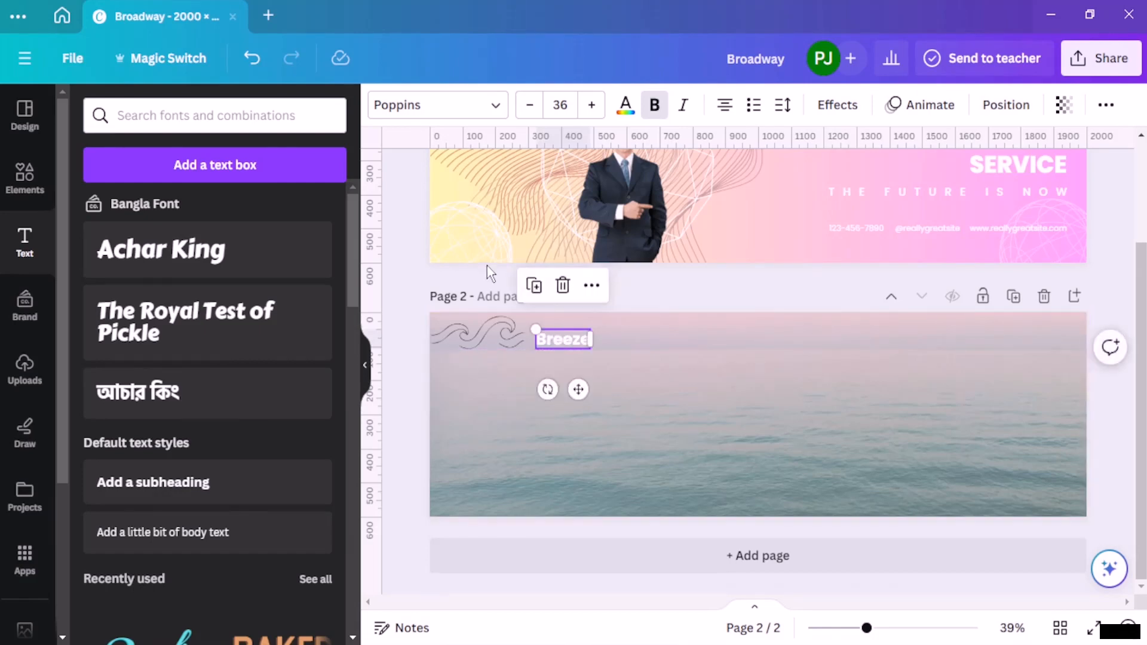
# Step: Shrink the waves graphic slightly, inset it from page 2's corner, and place "Breeze" beneath it with left edges aligned
pyautogui.click(400, 281)
pyautogui.click(584, 336)
pyautogui.click(514, 344)
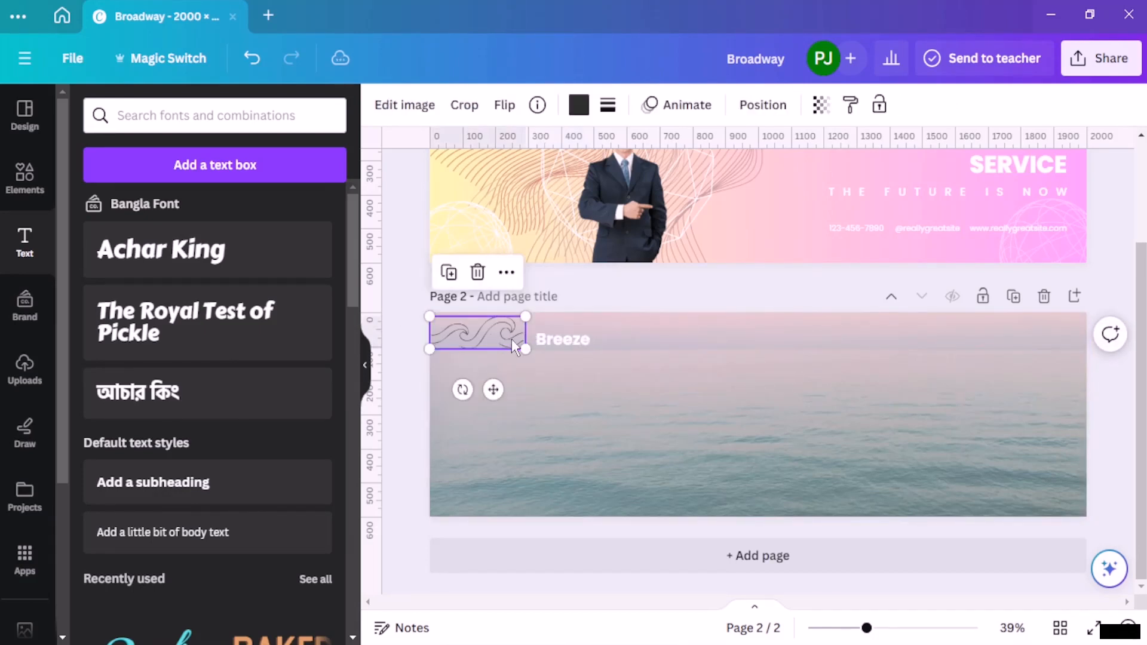
pyautogui.moveTo(429, 349); pyautogui.dragTo(493, 336)
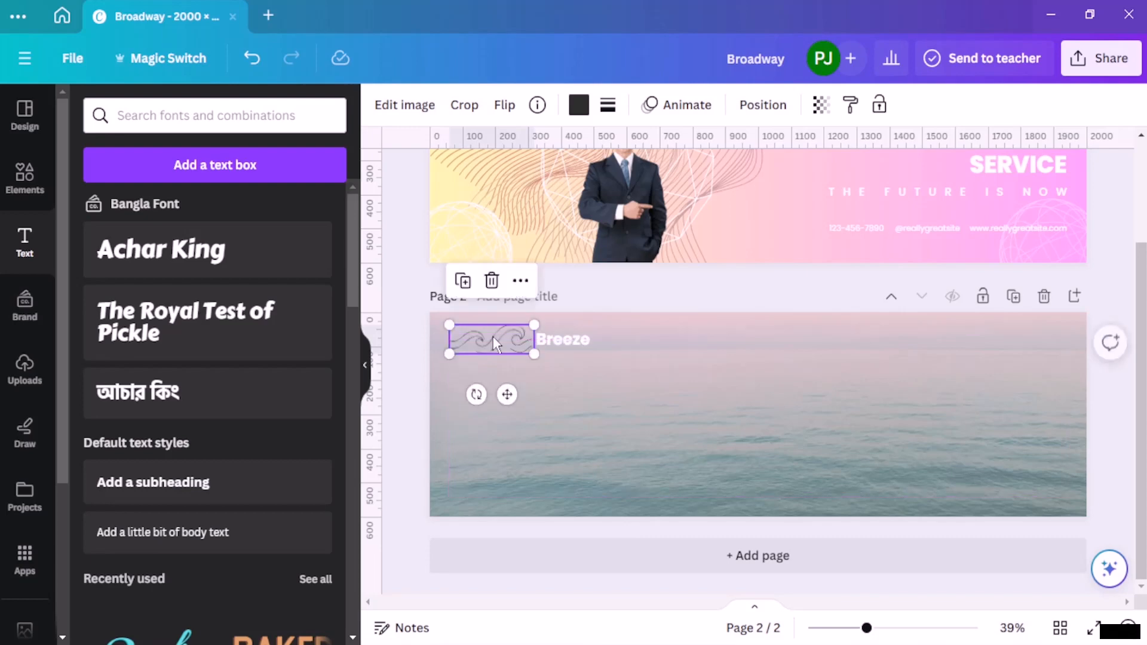
pyautogui.click(421, 304)
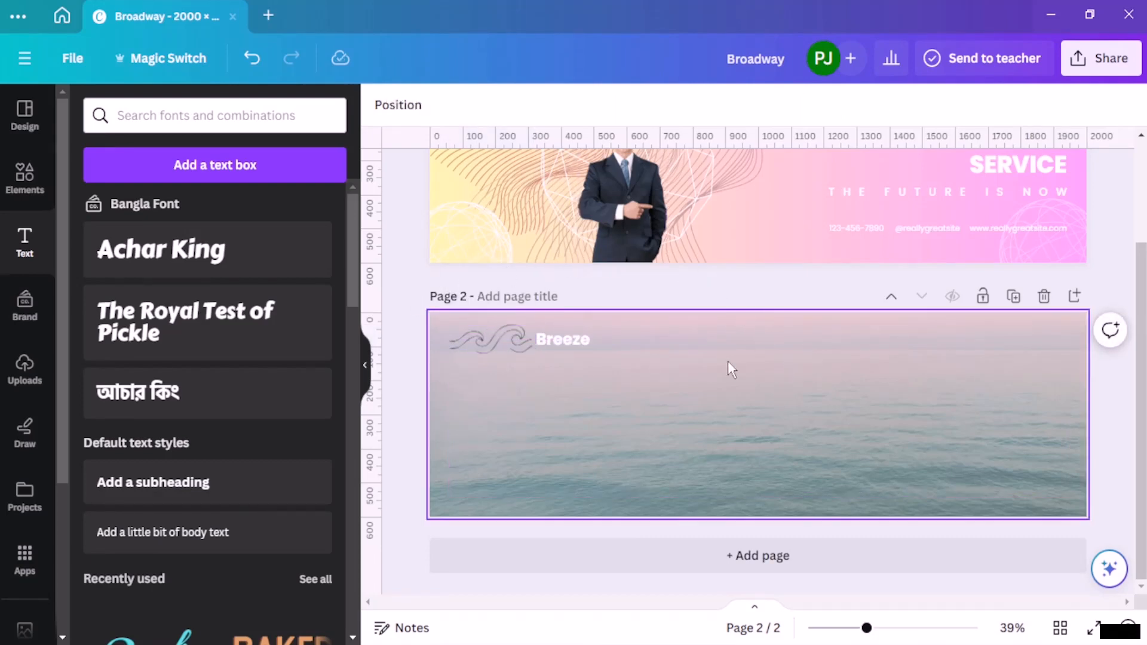
pyautogui.moveTo(579, 346); pyautogui.dragTo(491, 372)
pyautogui.click(400, 308)
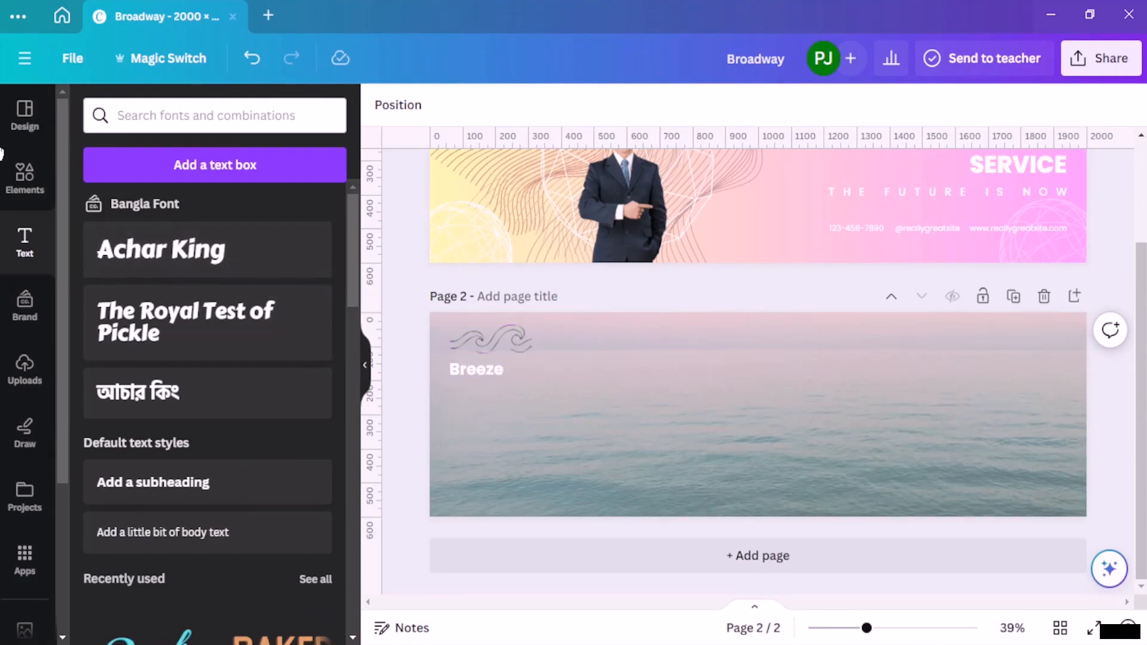
# Step: Add the circular frame graphic with waves along its base from the ocean graphics to page 2
pyautogui.click(24, 174)
pyautogui.scroll(-10, 200, 372)
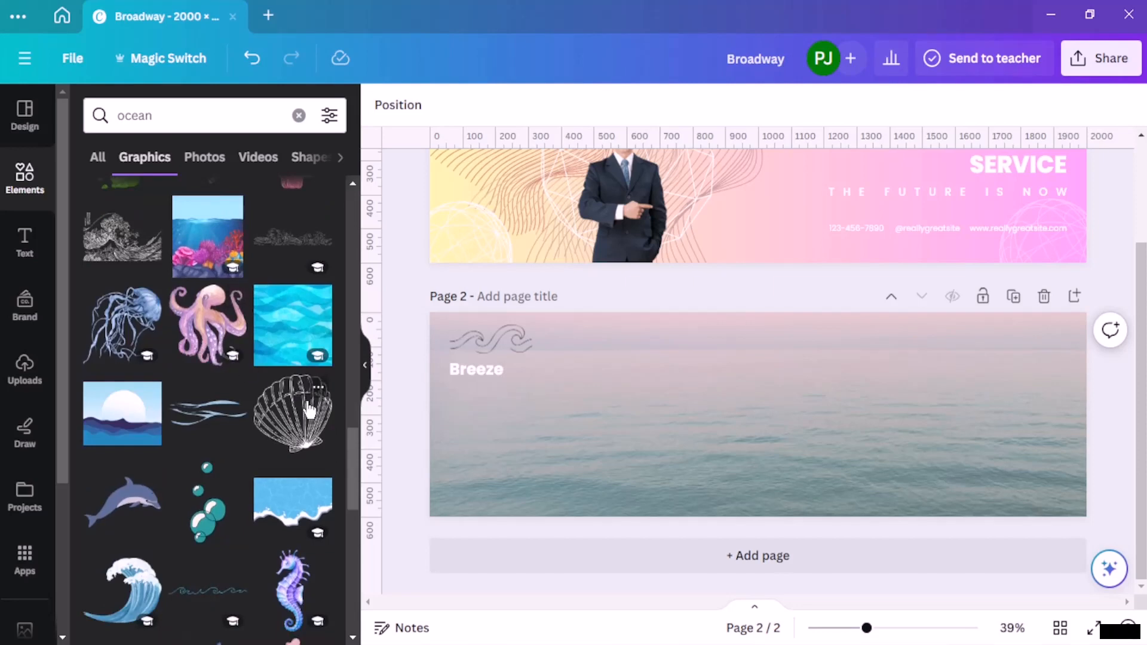
pyautogui.scroll(-3, 200, 346)
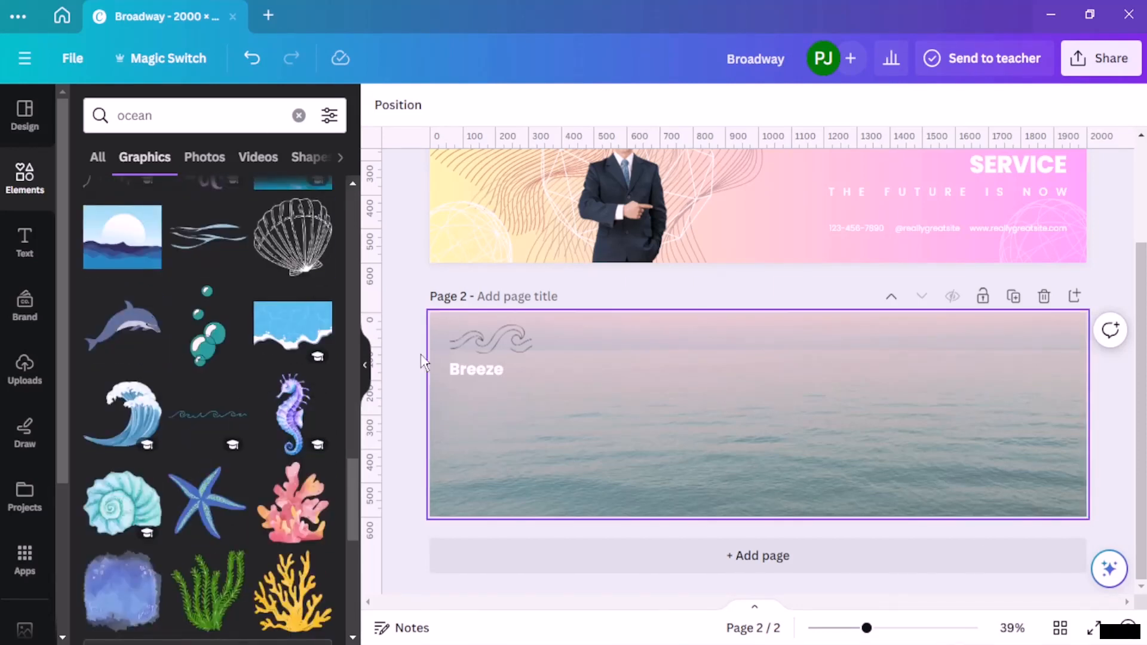
pyautogui.scroll(-3, 209, 416)
pyautogui.scroll(-5, 209, 416)
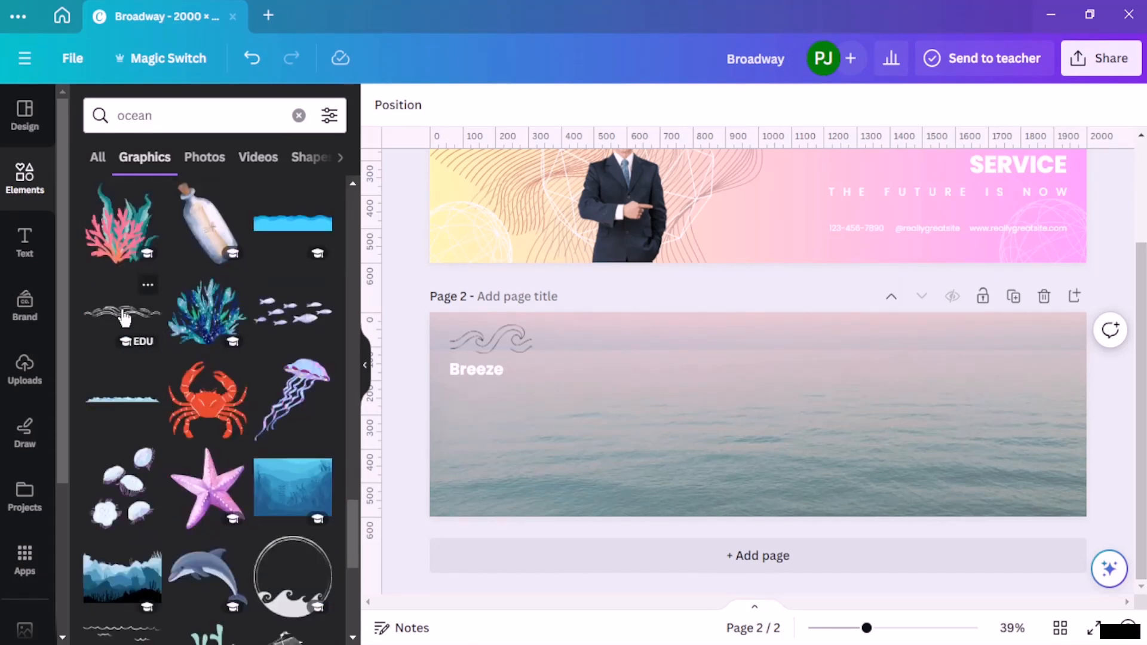
pyautogui.click(294, 598)
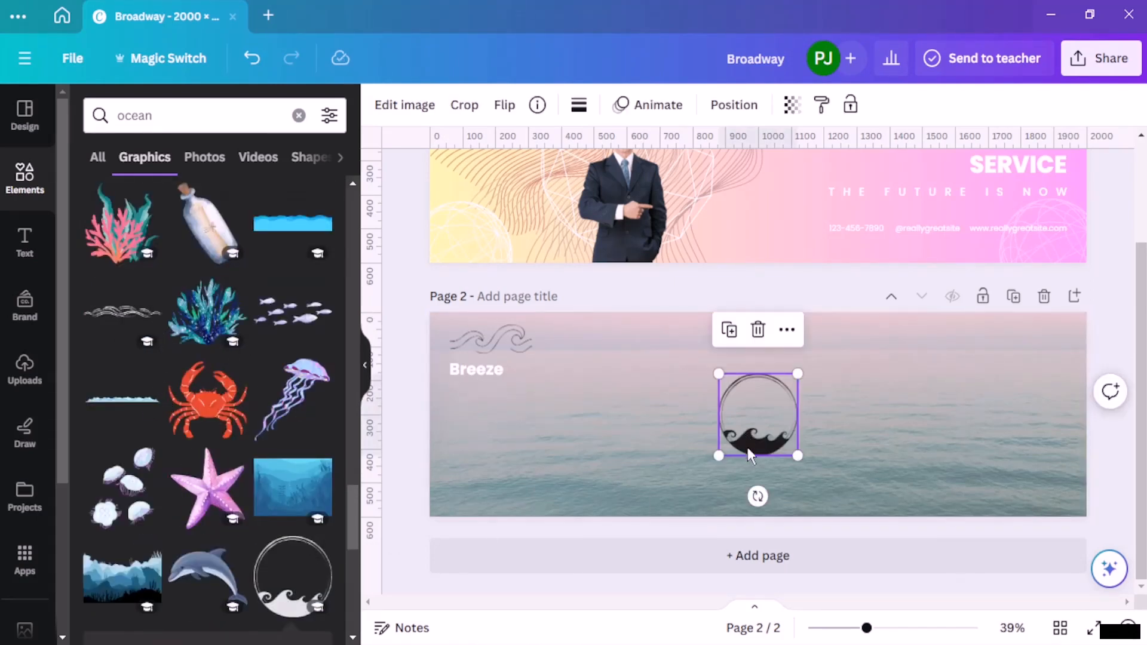
# Step: Enlarge the circular wave graphic to nearly page height and place it near page 2's right side, its base overlapping the lower edge
pyautogui.moveTo(719, 455); pyautogui.dragTo(660, 518)
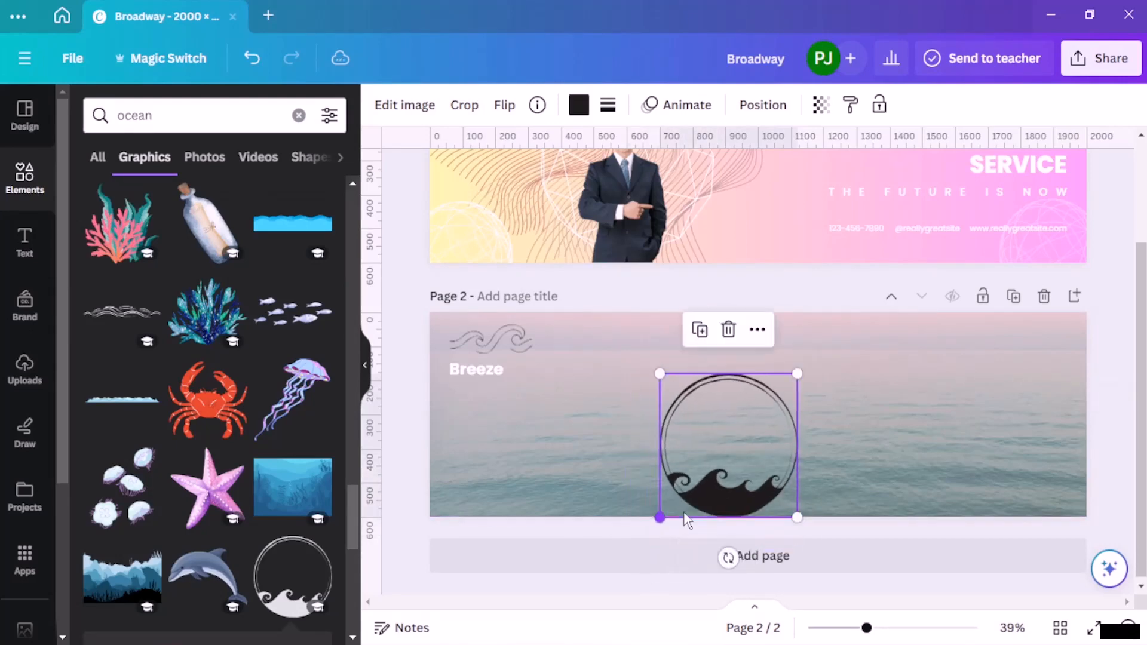
pyautogui.moveTo(715, 493); pyautogui.dragTo(845, 552)
pyautogui.moveTo(926, 510); pyautogui.dragTo(940, 476)
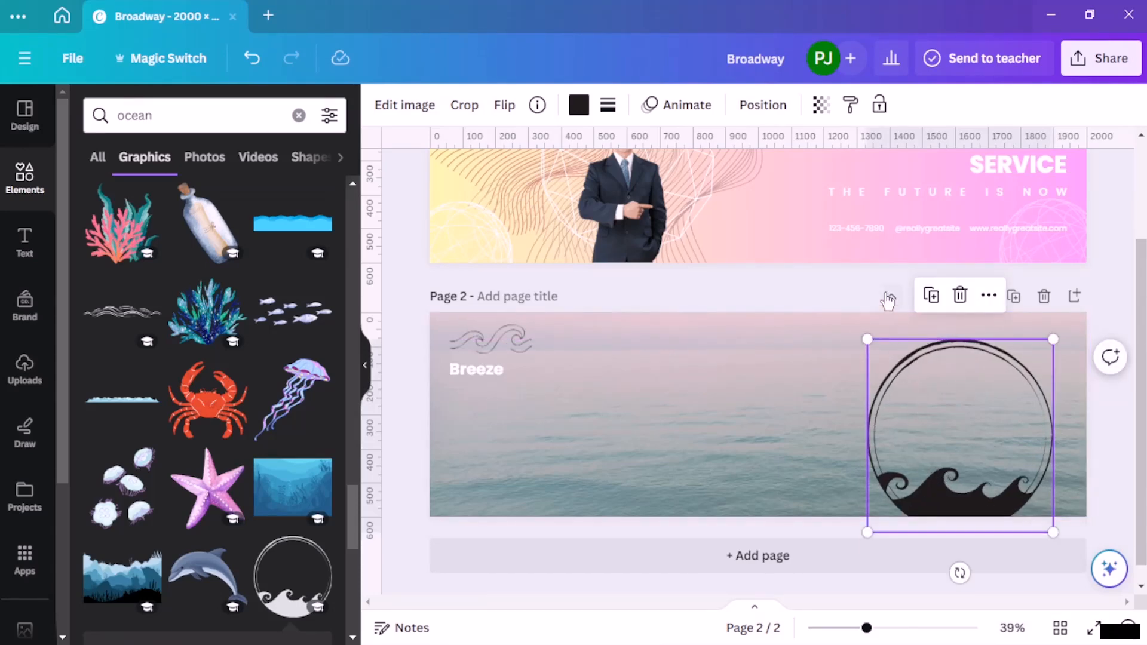
pyautogui.click(864, 292)
# Step: Move the circular wave graphic horizontally to page 2's left half, just right of "Breeze"
pyautogui.scroll(2, 746, 289)
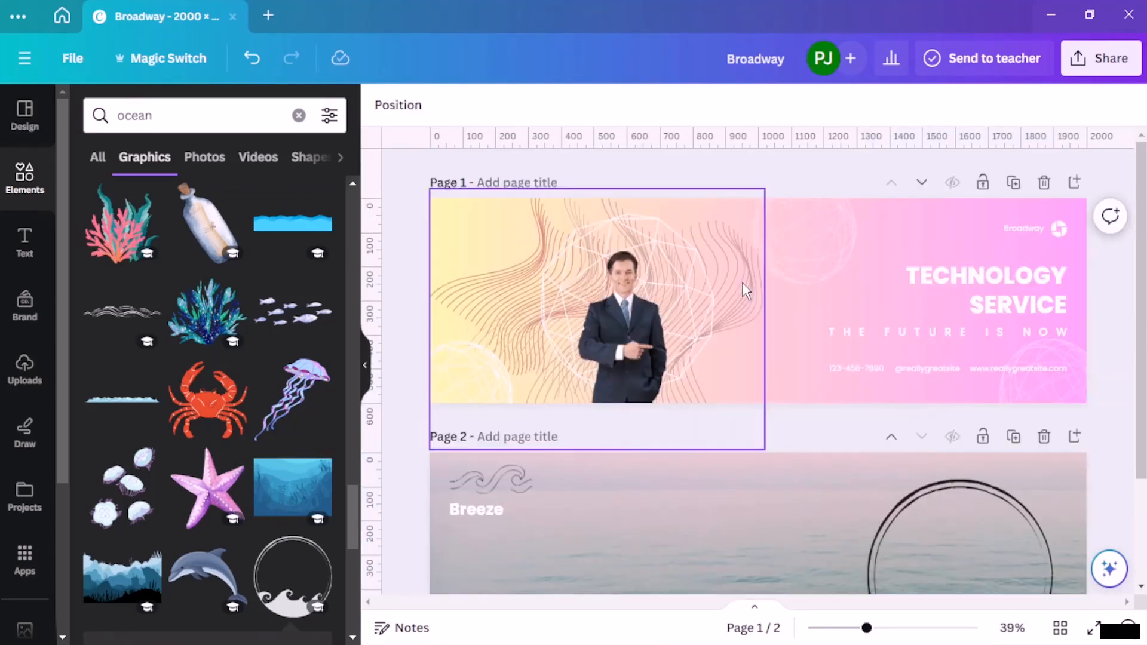
pyautogui.scroll(-2, 742, 281)
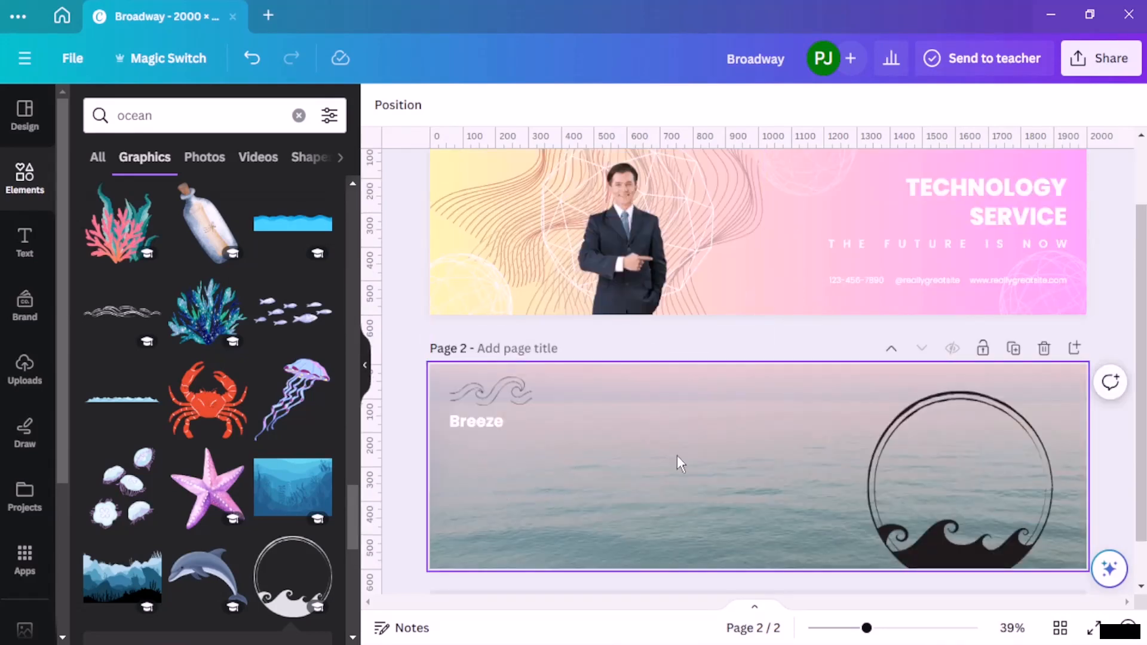
pyautogui.moveTo(960, 530); pyautogui.dragTo(616, 531)
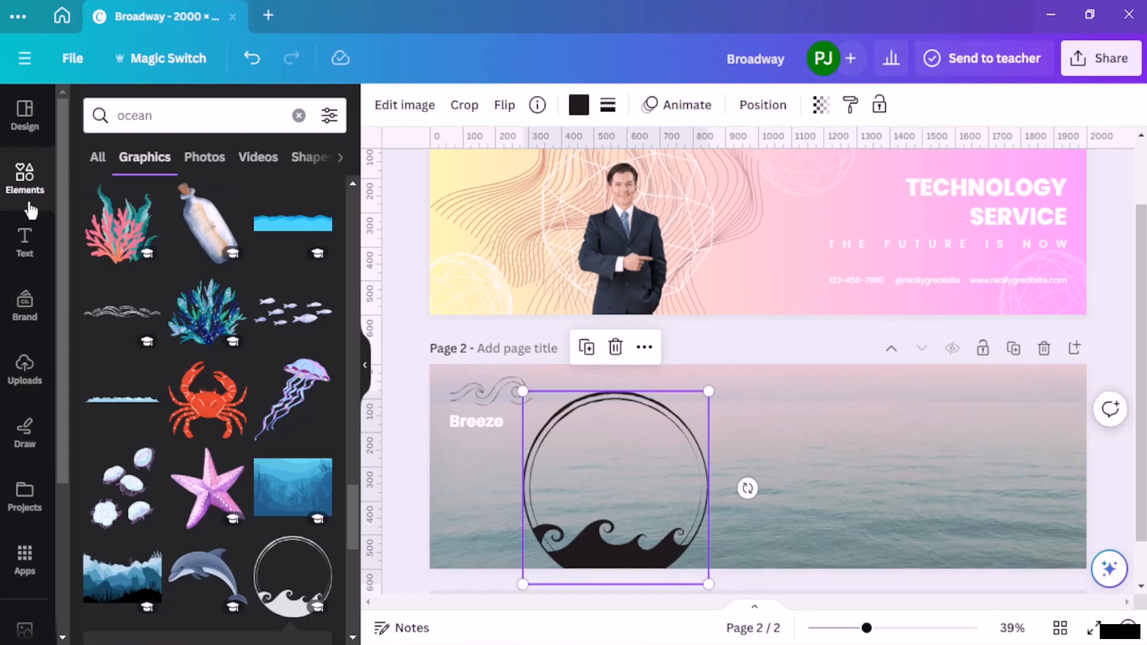
# Step: Add the "SPIRIT NIGHT" font combination to page 2 and place it near the page's right edge
pyautogui.click(26, 242)
pyautogui.scroll(-6, 225, 355)
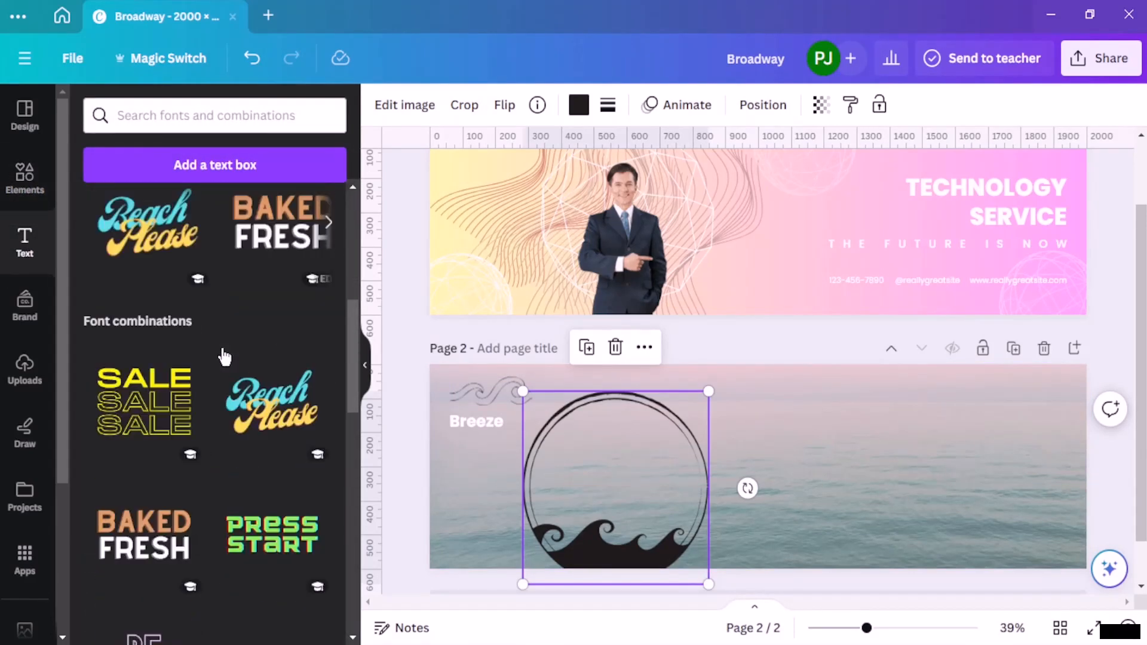
pyautogui.scroll(-5, 225, 356)
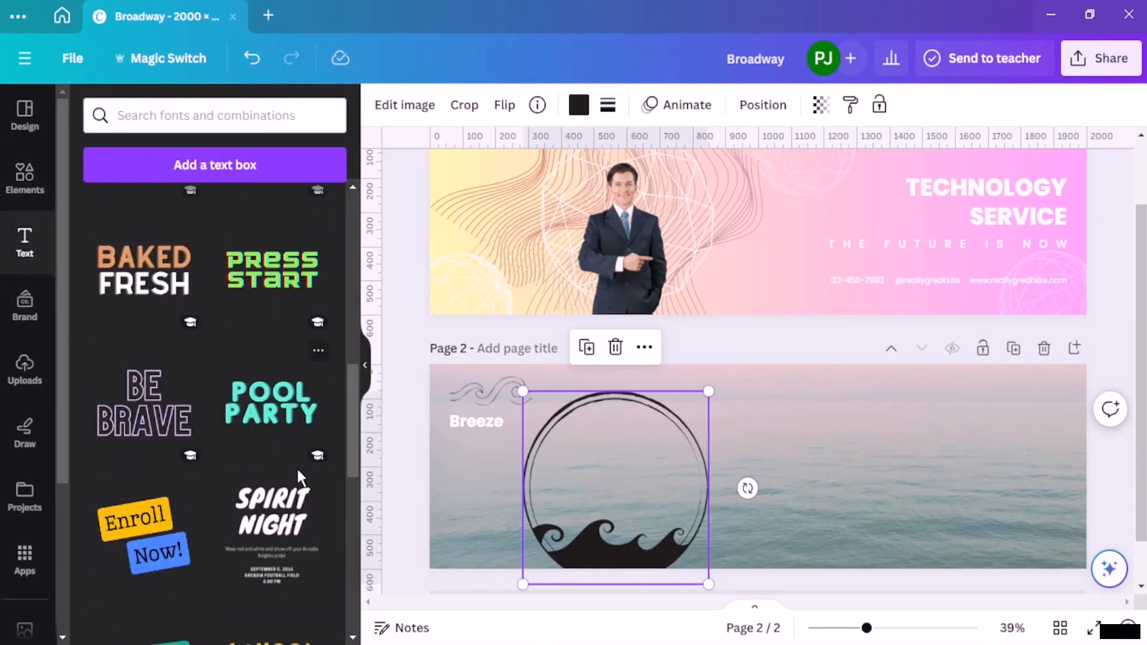
pyautogui.scroll(-6, 275, 494)
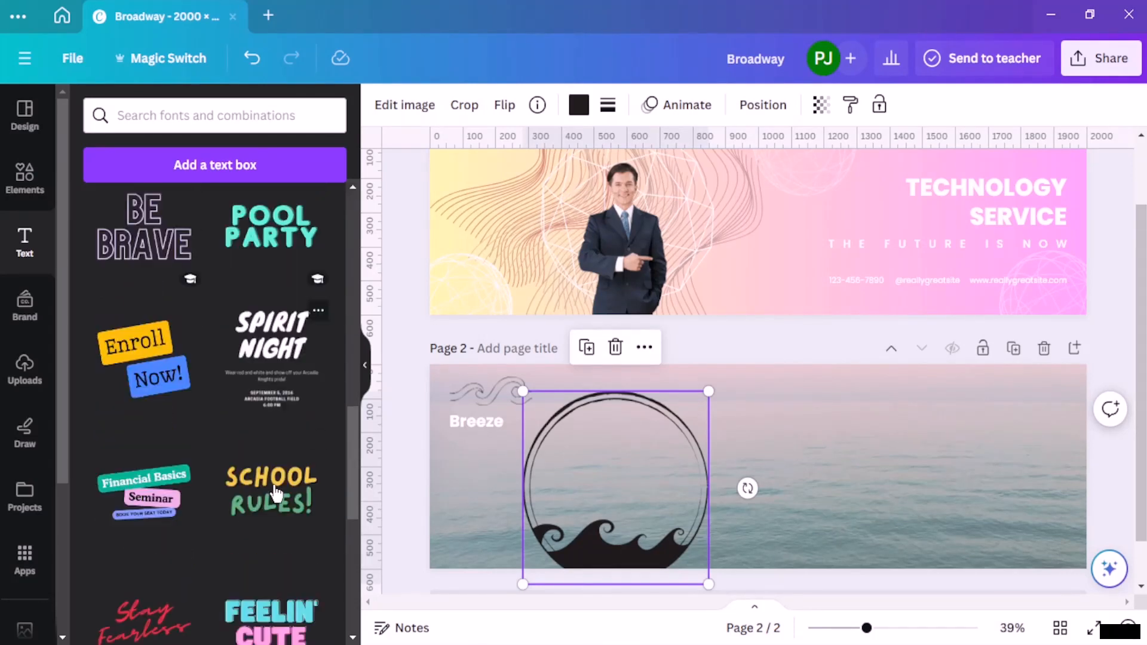
pyautogui.scroll(-12, 273, 489)
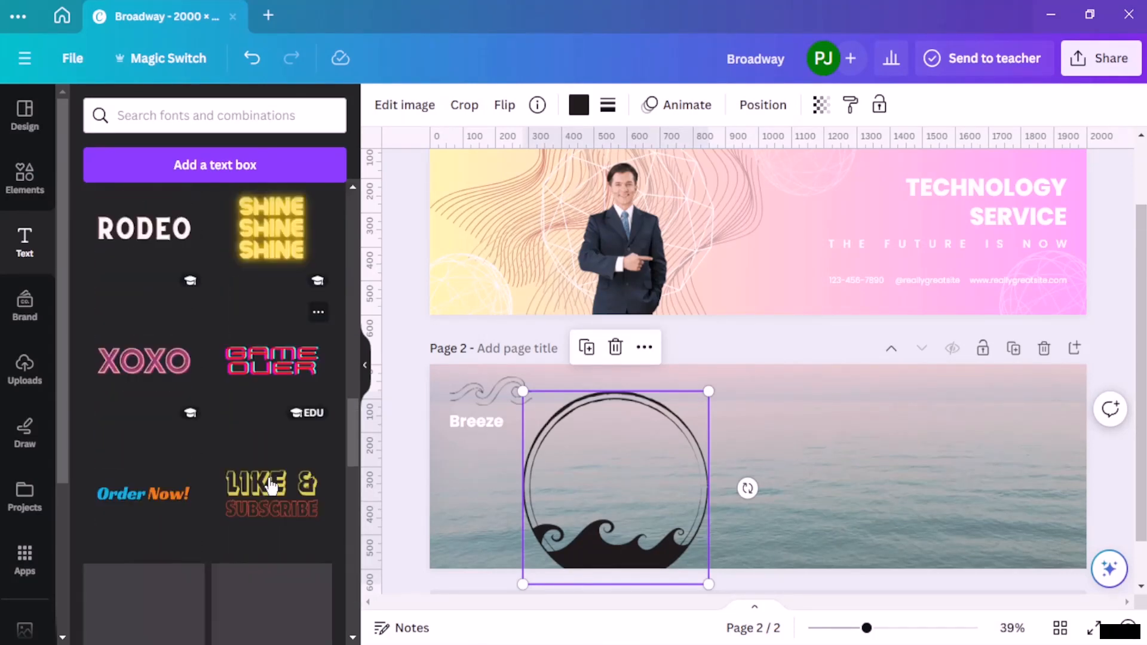
pyautogui.scroll(-10, 267, 484)
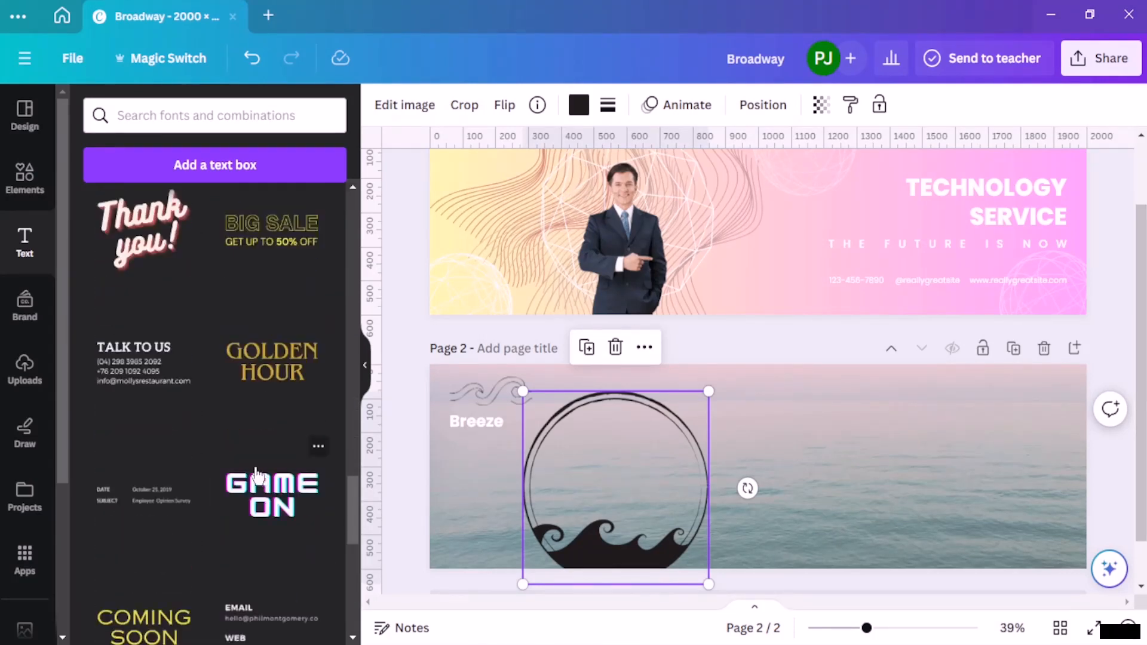
pyautogui.scroll(-3, 257, 477)
pyautogui.scroll(20, 251, 474)
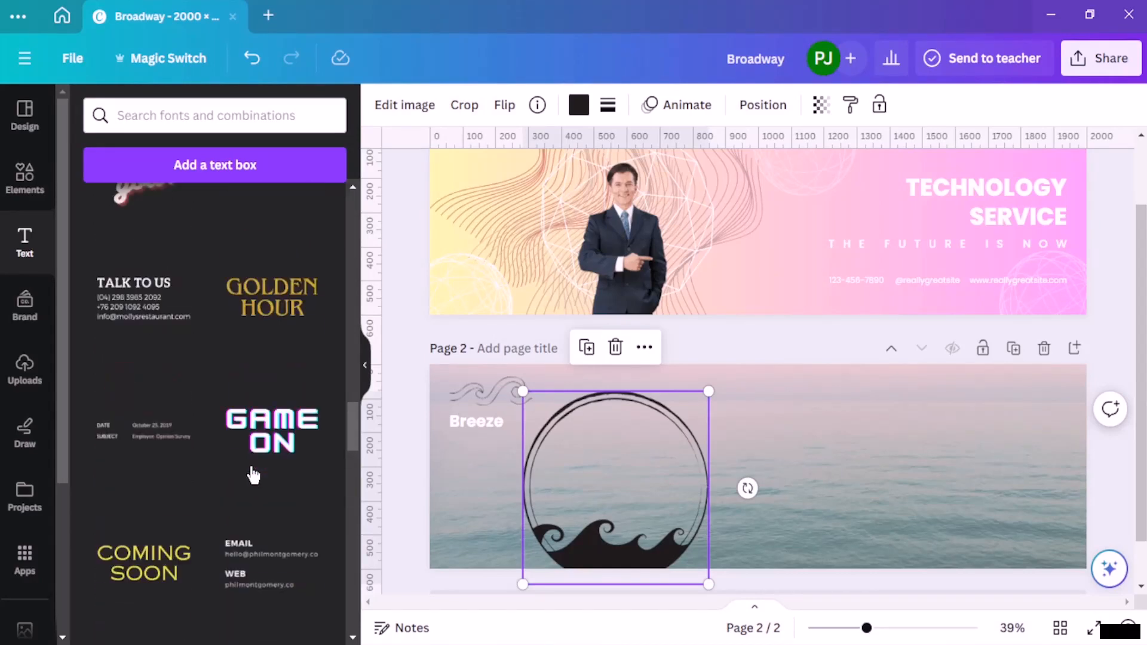
pyautogui.scroll(6, 254, 474)
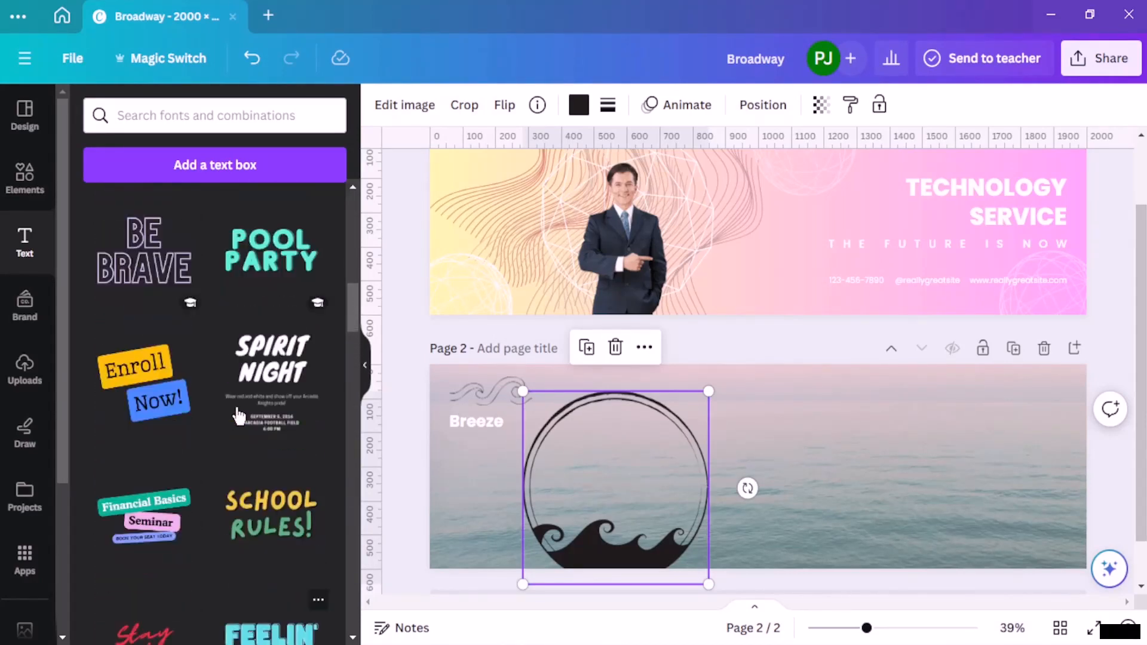
pyautogui.click(276, 409)
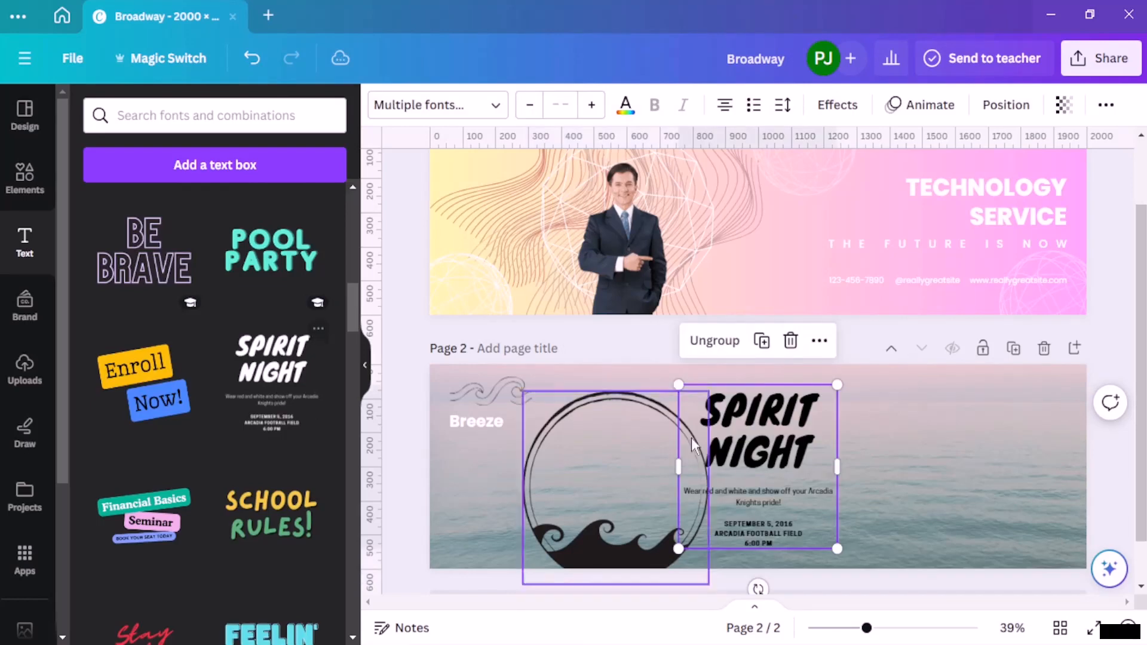
pyautogui.moveTo(765, 451); pyautogui.dragTo(993, 463)
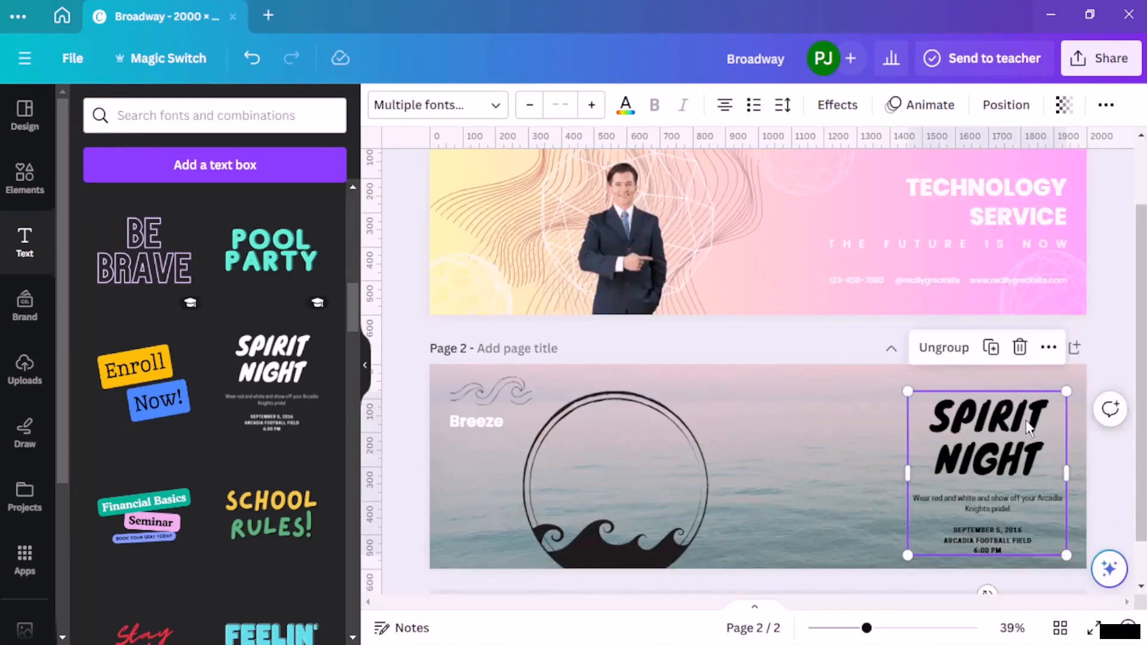
# Step: Replace the "SPIRIT NIGHT" headline on page 2 with "RELAXATION ON TOUR"
pyautogui.scroll(2, 1022, 419)
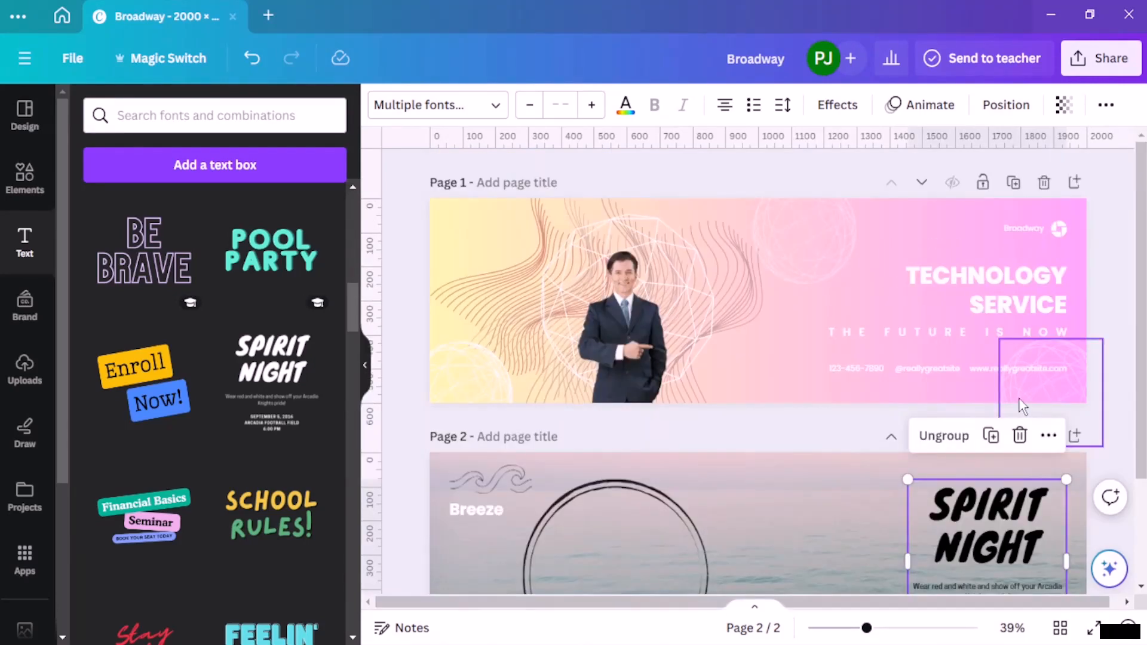
pyautogui.doubleClick(1039, 511)
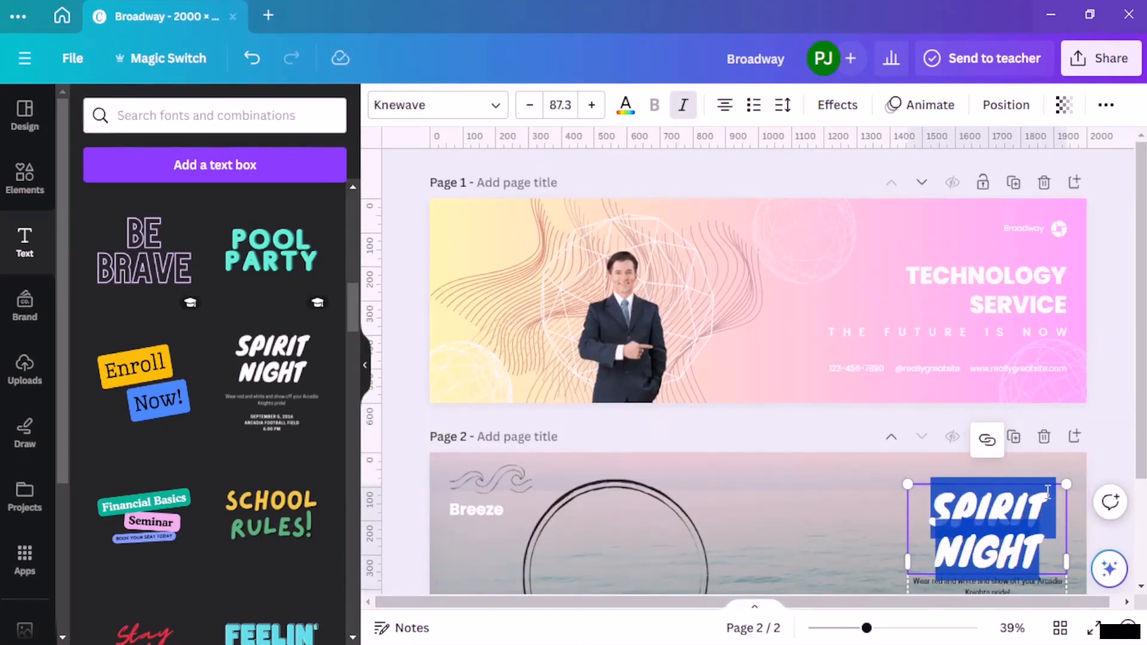
pyautogui.press('BackSpace')
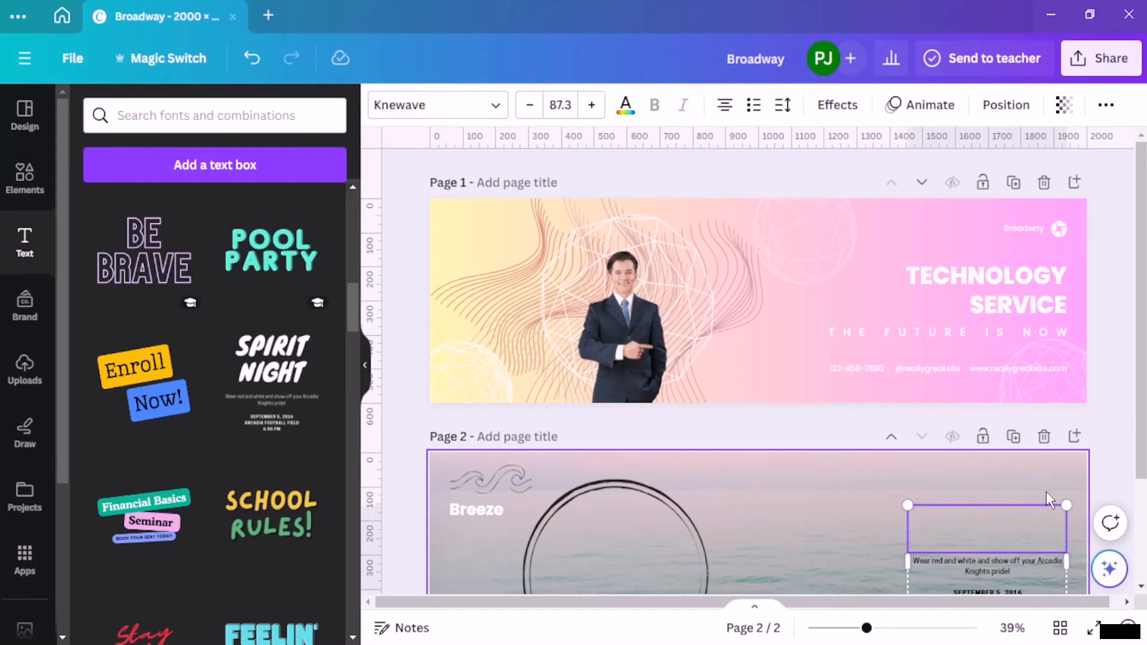
pyautogui.write('R')
pyautogui.press('BackSpace')
pyautogui.write('RE')
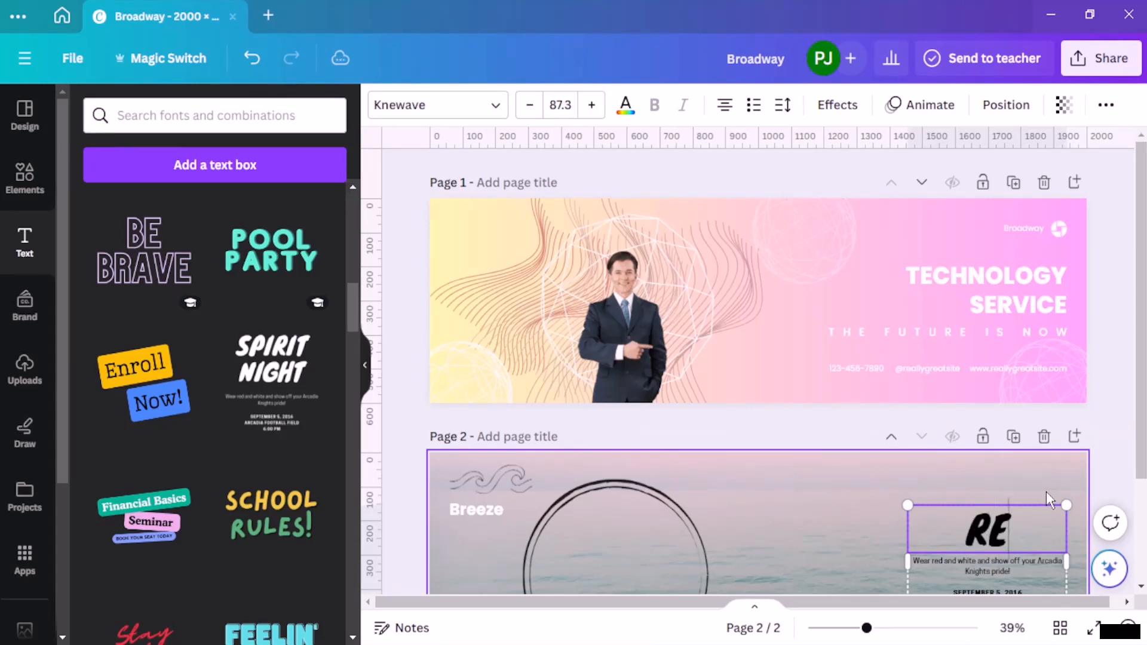
pyautogui.write('LAC')
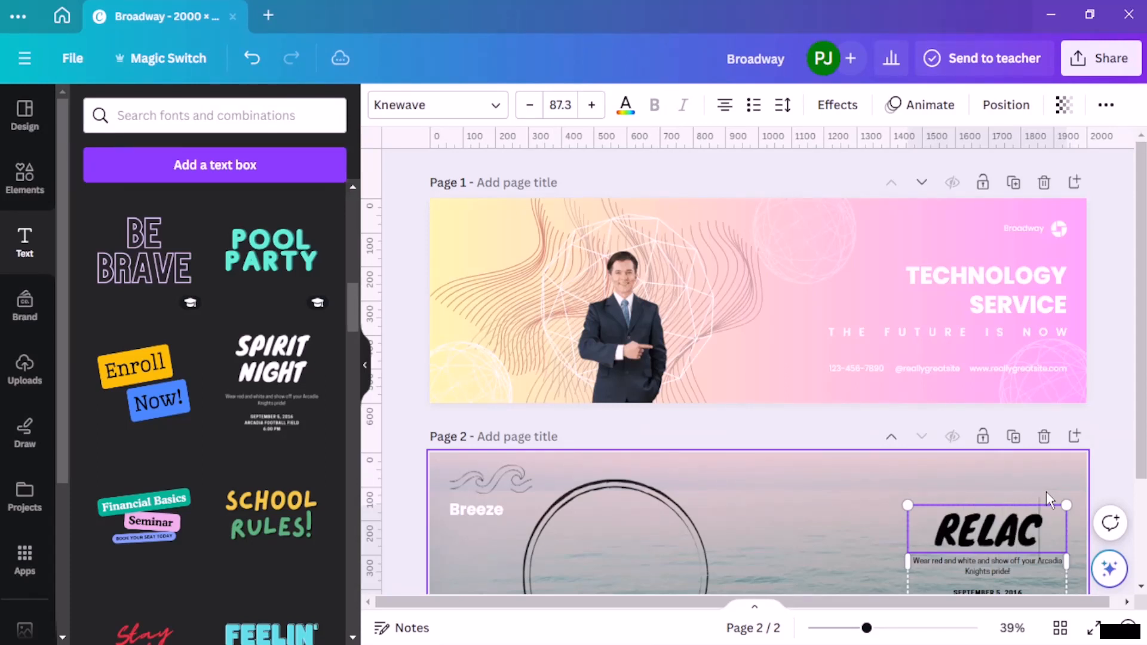
pyautogui.press('BackSpace')
pyautogui.write('XATIO')
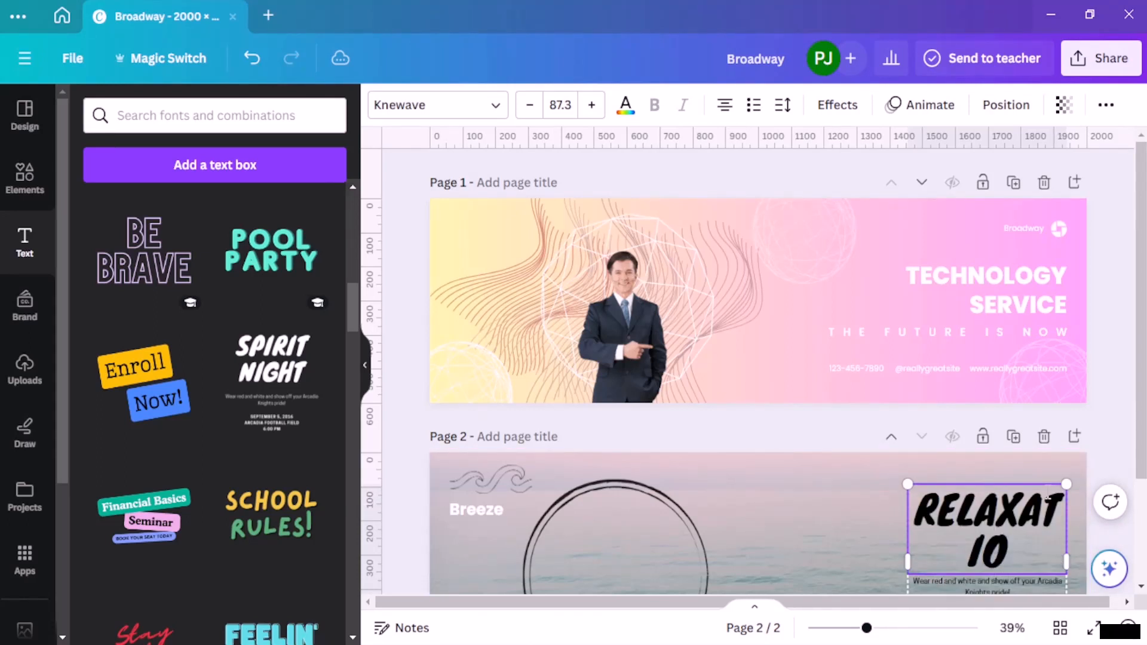
pyautogui.write('N O')
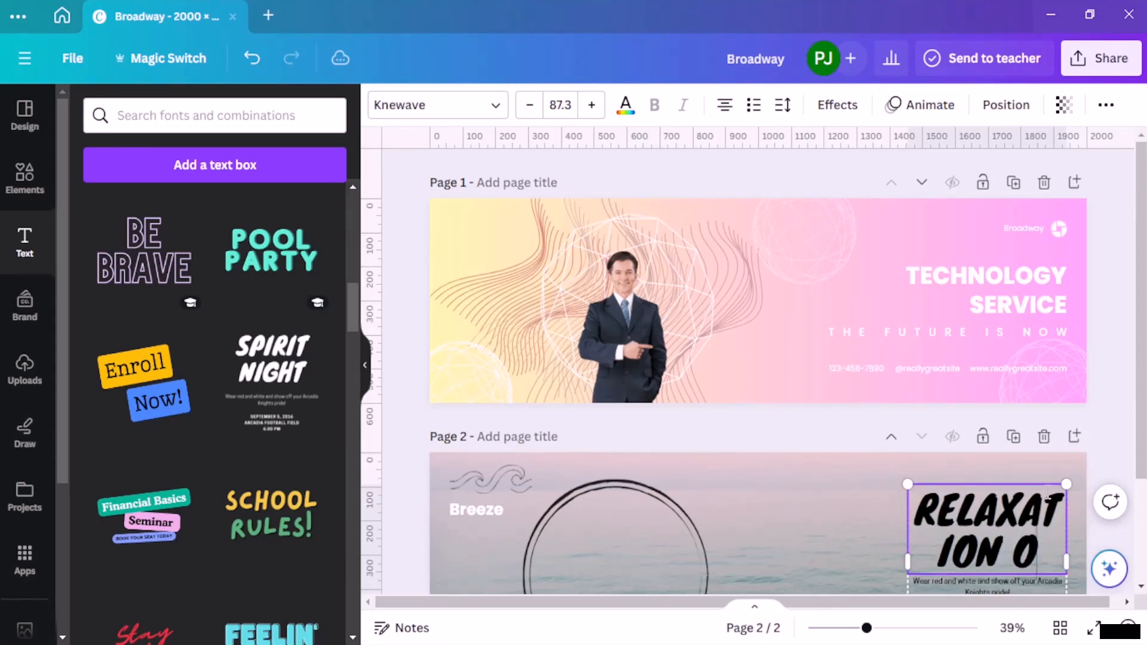
pyautogui.write('N TOUER')
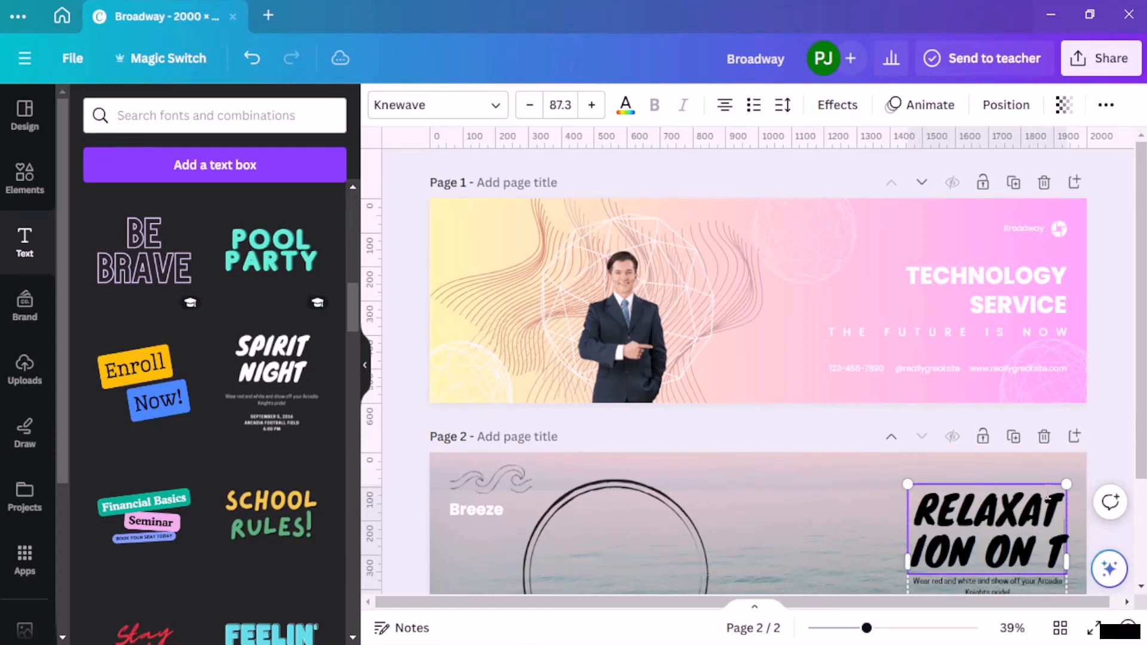
pyautogui.press('BackSpace')
pyautogui.press('BackSpace')
pyautogui.write('R')
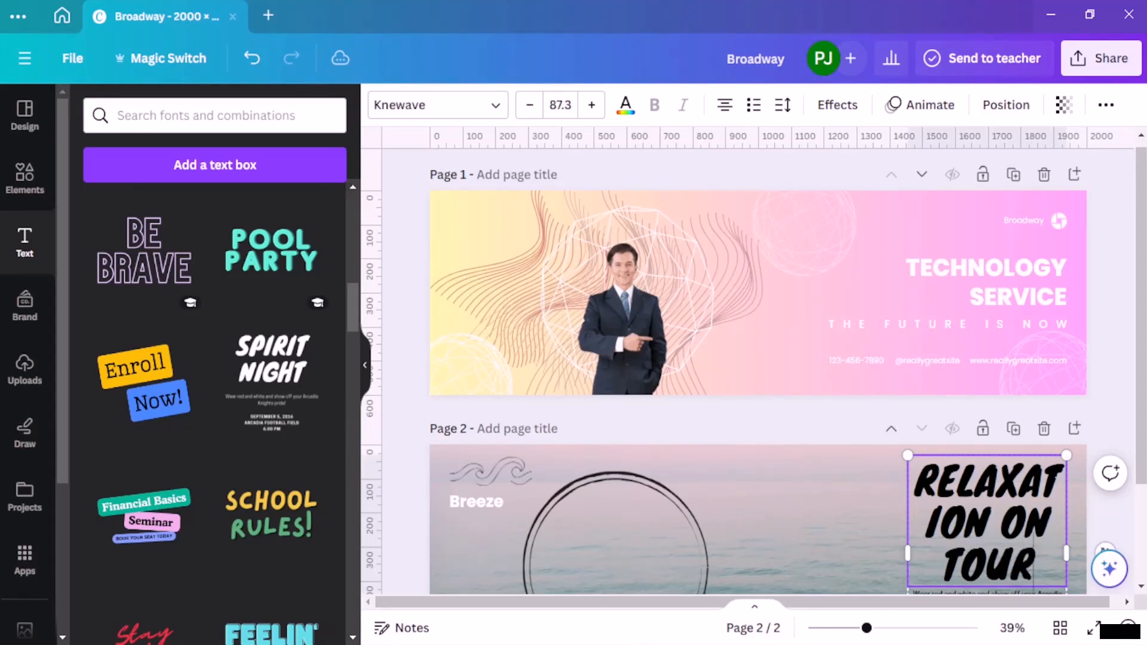
# Step: Widen the headline's text box so "RELAXATION" fits on one line, and shift the text group slightly toward page 2's right edge
pyautogui.moveTo(904, 555); pyautogui.dragTo(840, 555)
pyautogui.click(1111, 429)
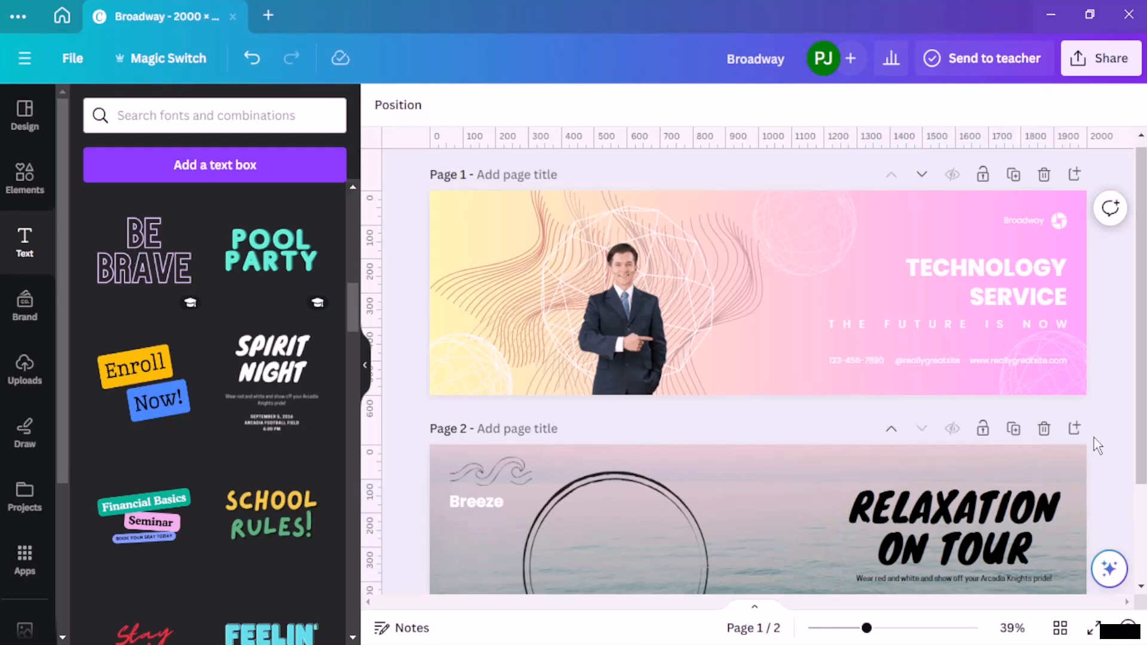
pyautogui.click(1010, 525)
pyautogui.moveTo(1010, 525); pyautogui.dragTo(1023, 517)
pyautogui.scroll(-3, 1004, 457)
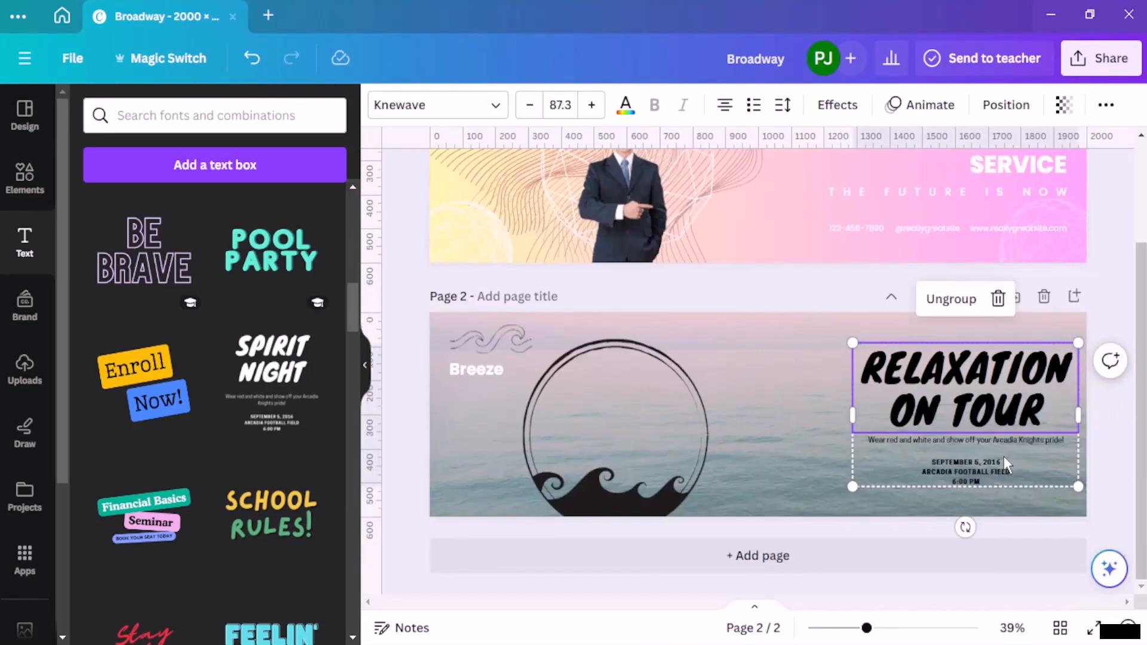
pyautogui.click(1043, 555)
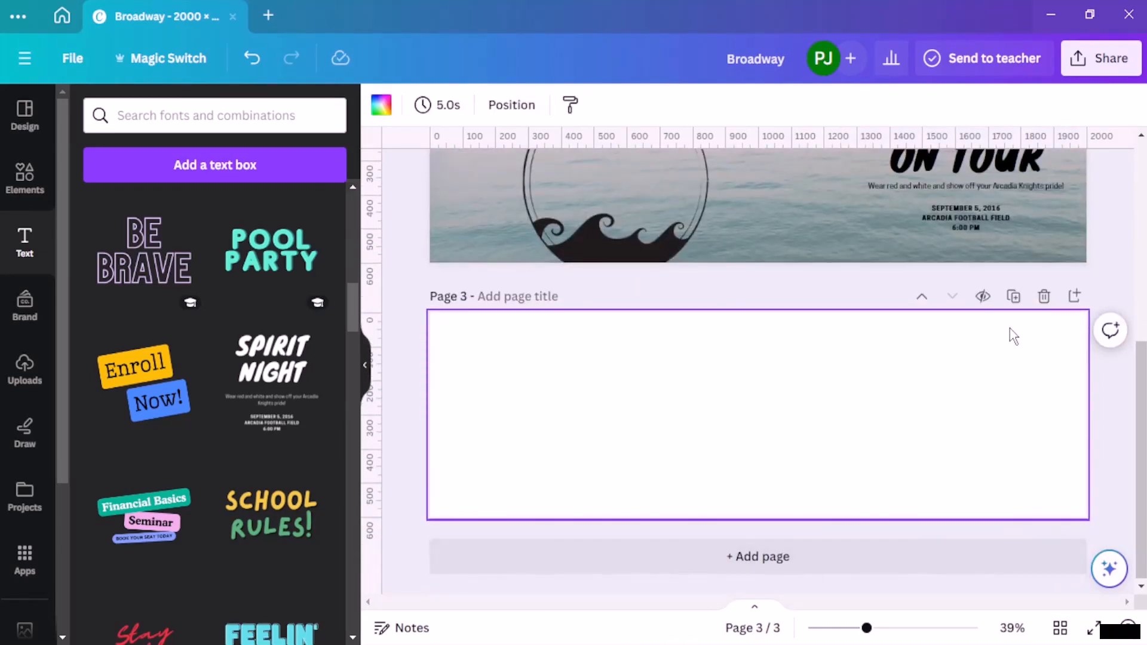
pyautogui.click(1044, 296)
pyautogui.scroll(1, 1016, 300)
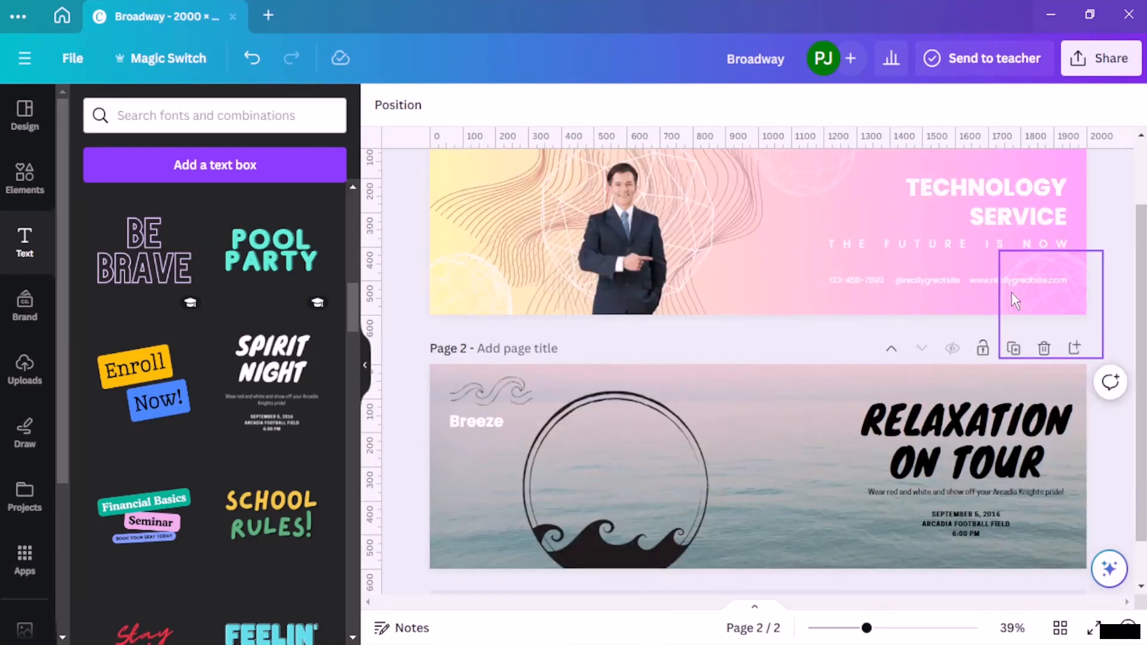
pyautogui.scroll(2, 1015, 300)
pyautogui.scroll(-2, 1016, 300)
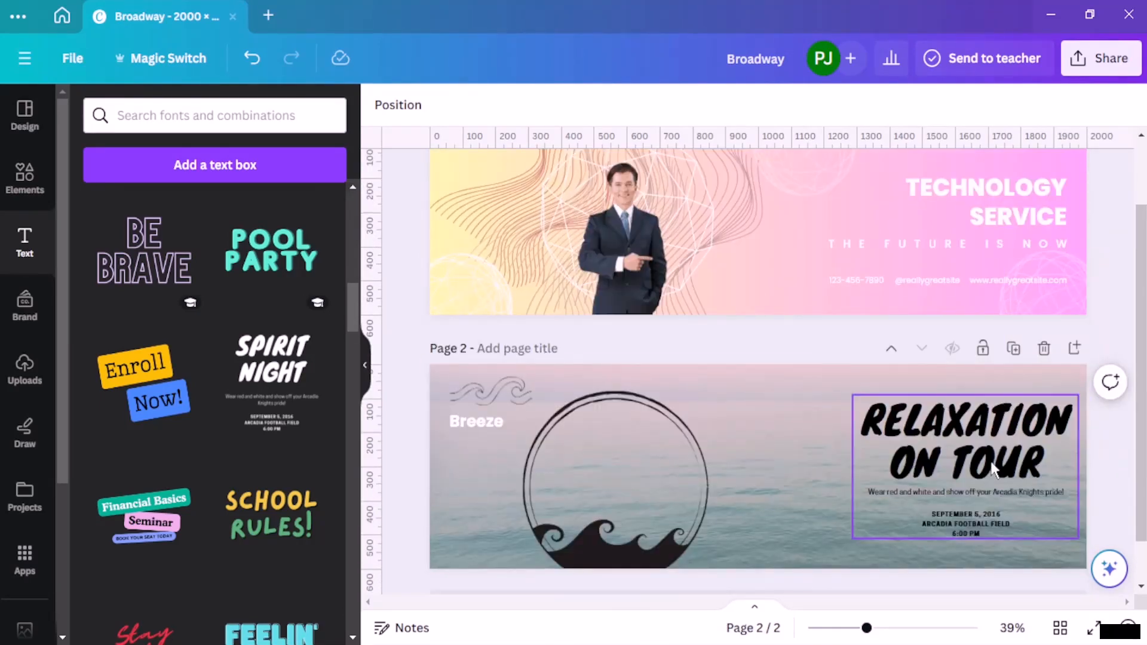
# Step: Replace the line below the headline with "Find Comfort in the best way possible" in bold italic
pyautogui.click(1053, 490)
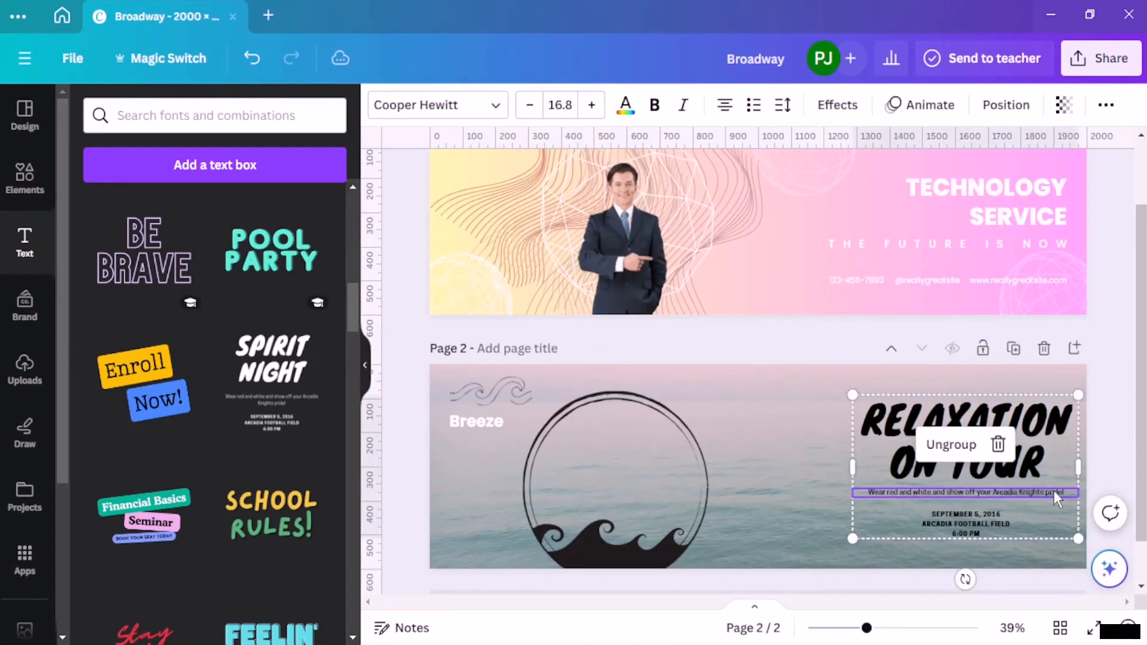
pyautogui.click(1054, 490)
pyautogui.press('BackSpace')
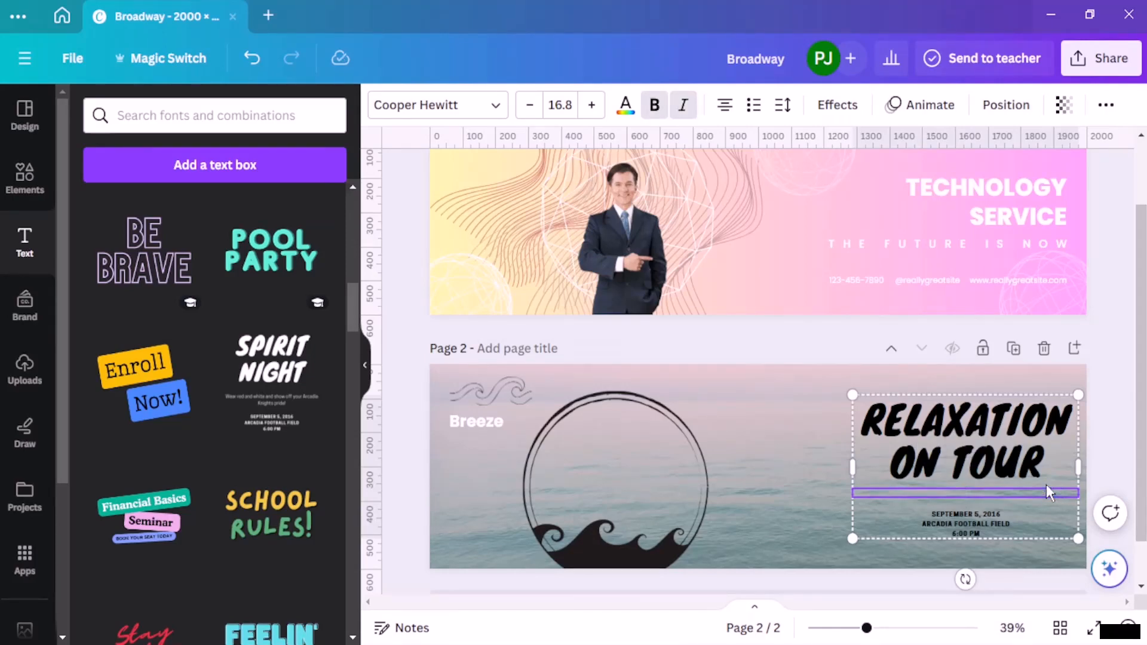
pyautogui.write('Find Comfort in the best way possi')
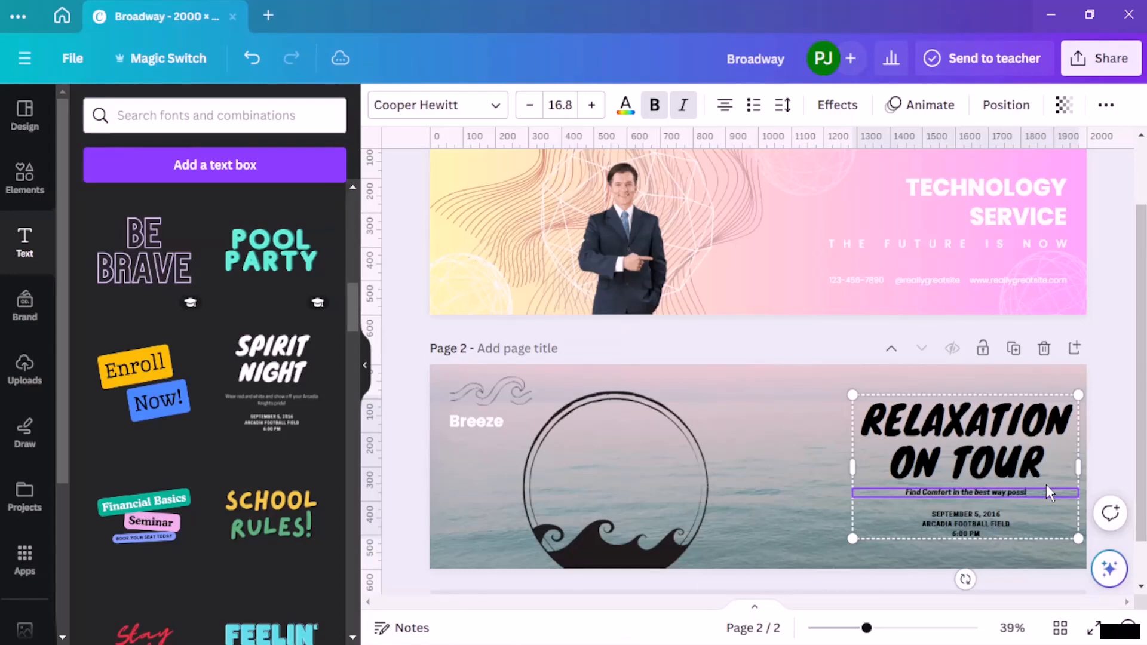
pyautogui.write('ble')
pyautogui.click(1107, 386)
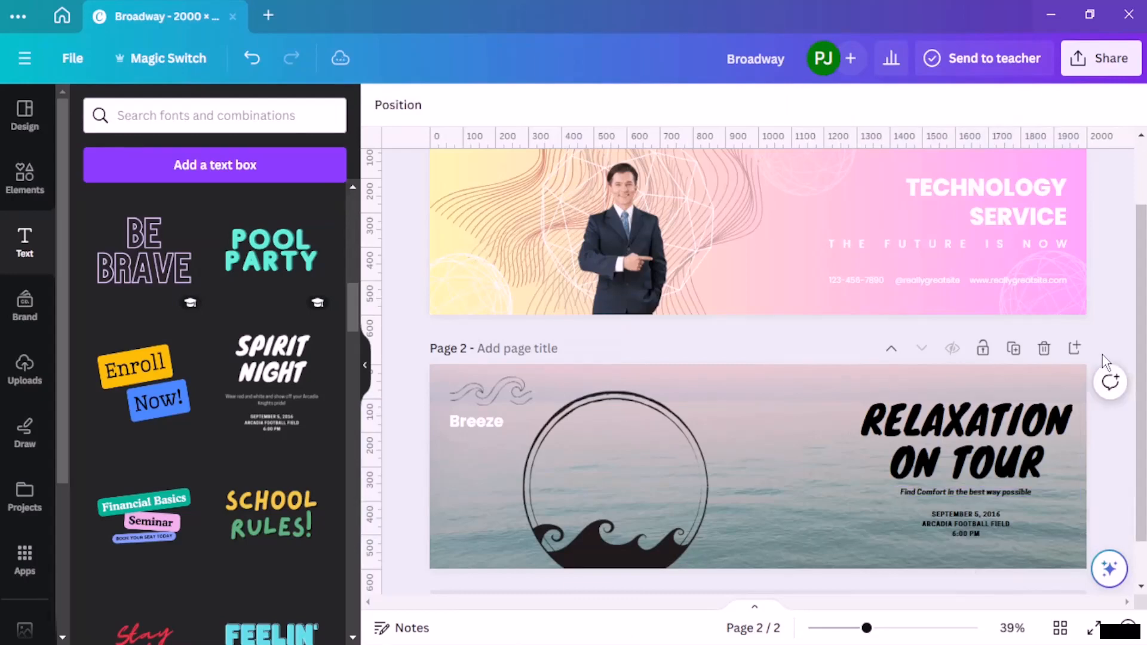
# Step: Change the event date's year to 2024 in the details text below the tagline
pyautogui.click(998, 518)
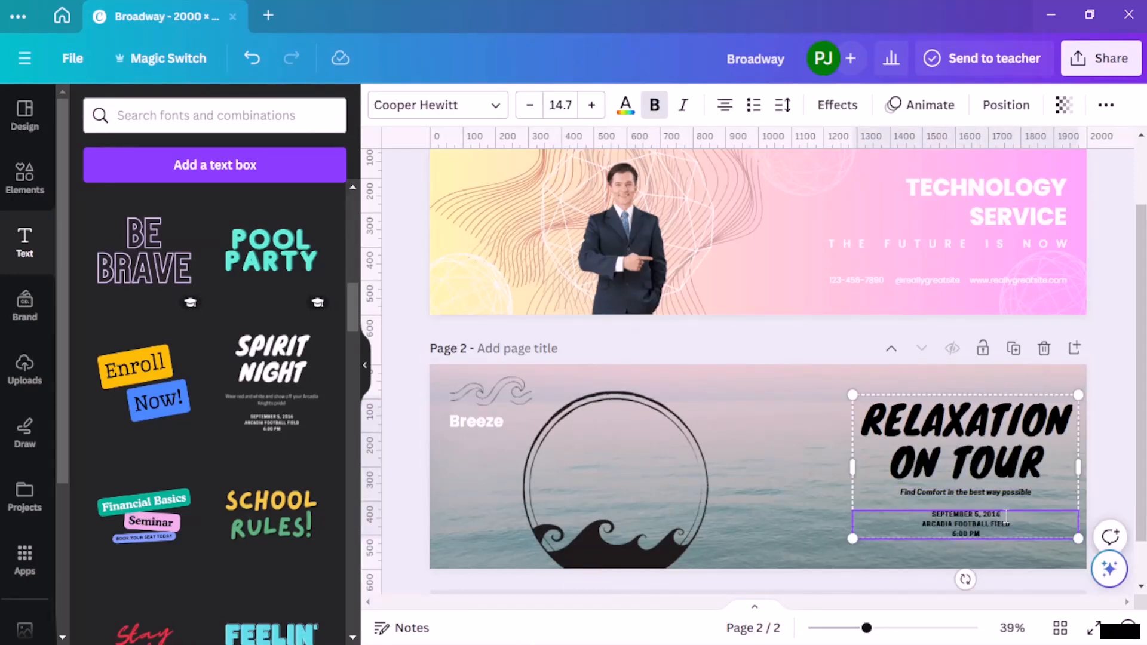
pyautogui.press('BackSpace')
pyautogui.press('BackSpace')
pyautogui.write('24')
# Step: Replace the venue and time lines below the date with the event's street address and "3 PM - 7 PM"
pyautogui.moveTo(983, 534); pyautogui.dragTo(906, 522)
pyautogui.press('BackSpace')
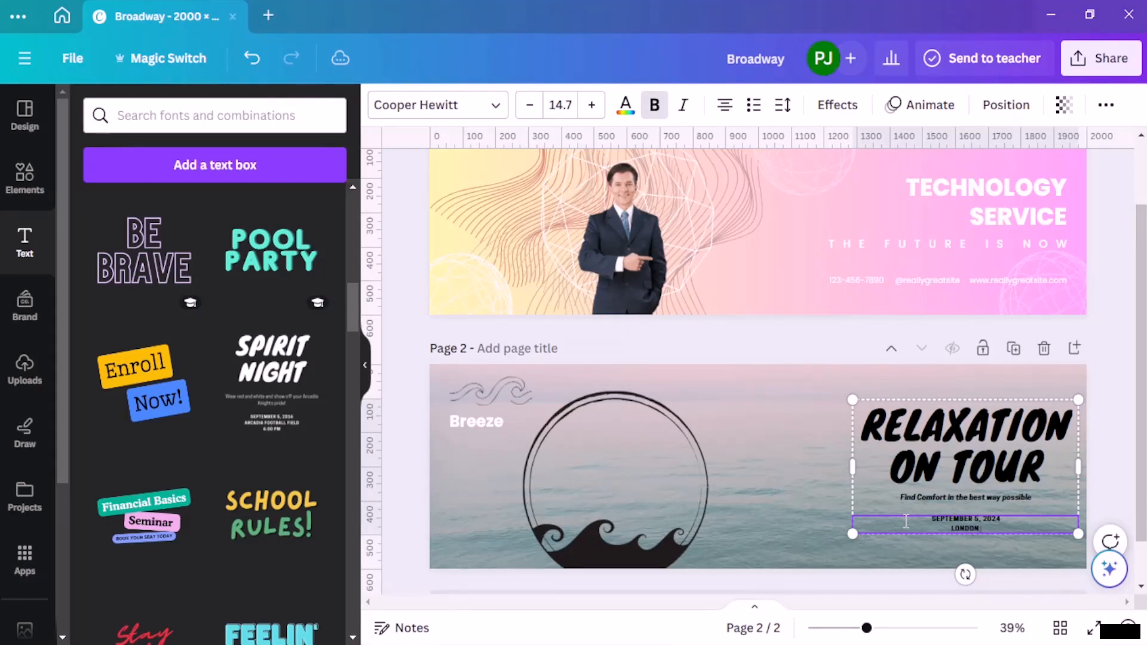
pyautogui.write('LONDON STREET, PARK AVE')
pyautogui.press('Return')
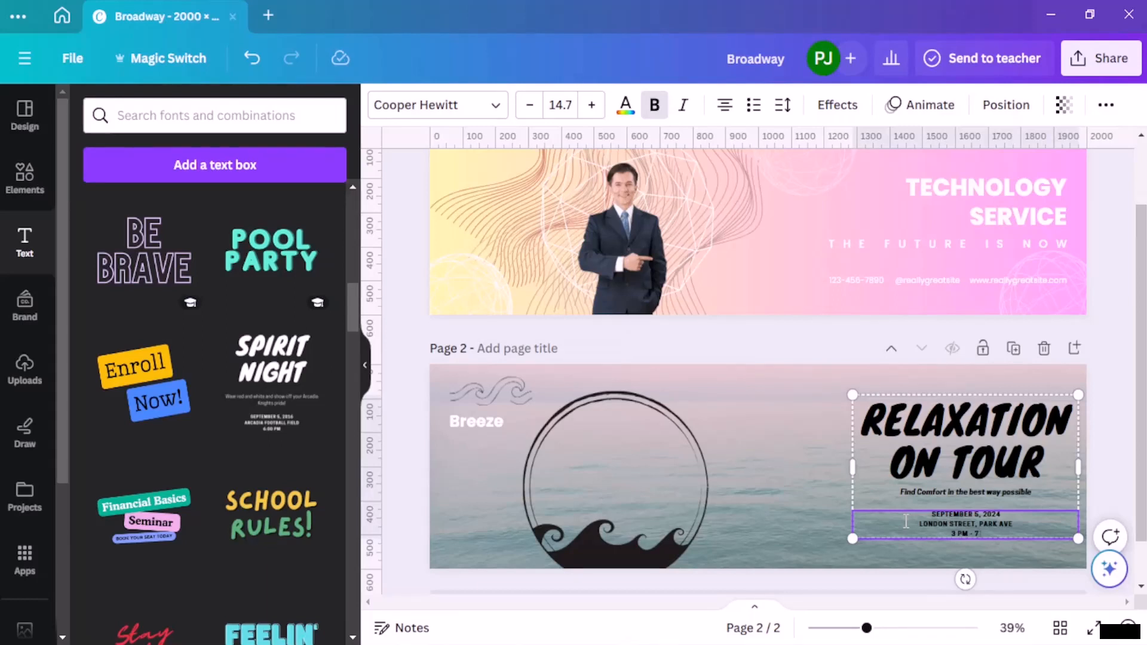
pyautogui.write('M')
pyautogui.click(801, 461)
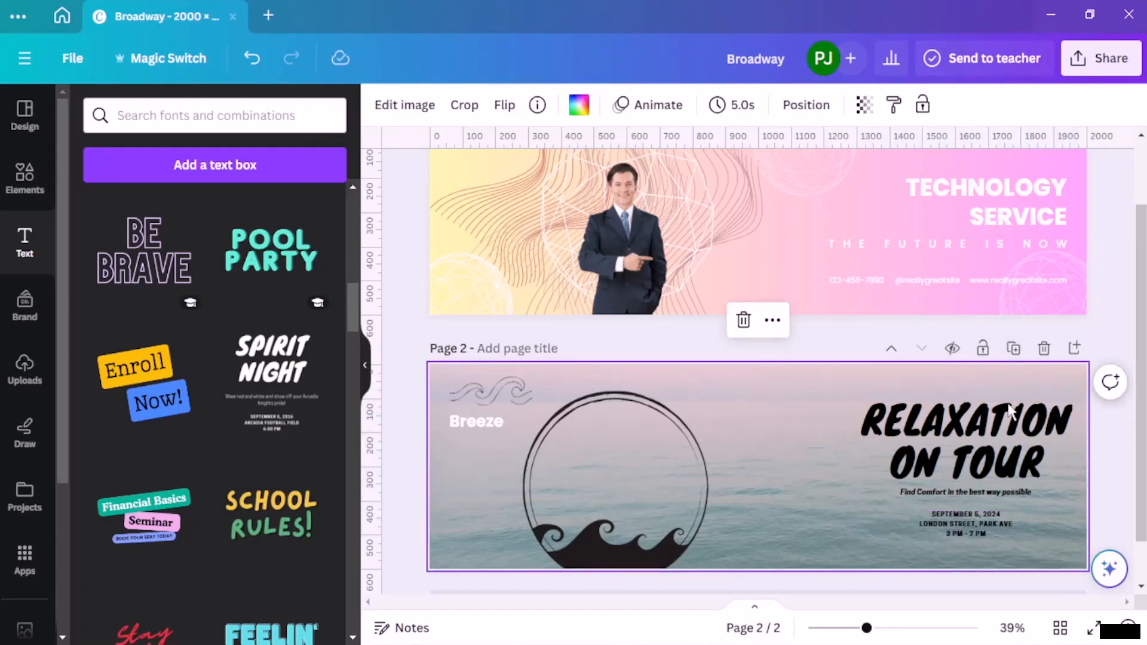
# Step: Lower the headline text group slightly and move the waves graphic and "Breeze" side by side above it, with "Breeze" left of the waves
pyautogui.click(973, 467)
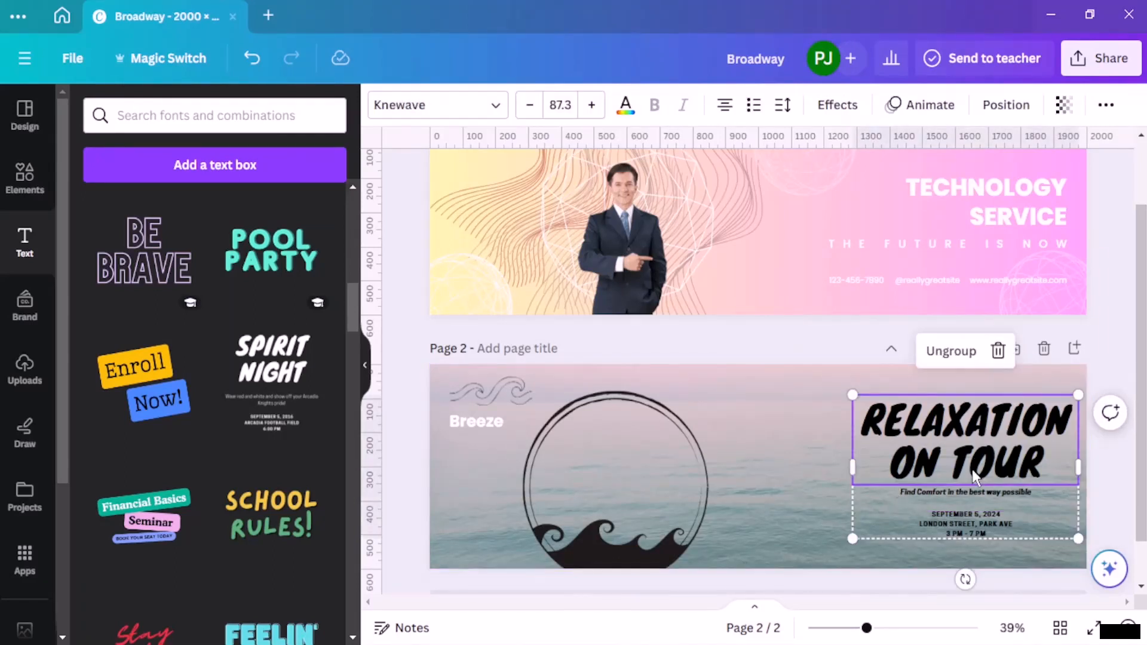
pyautogui.moveTo(973, 468)
pyautogui.mouseDown()
pyautogui.moveTo(980, 483)
pyautogui.moveTo(967, 488)
pyautogui.mouseUp()
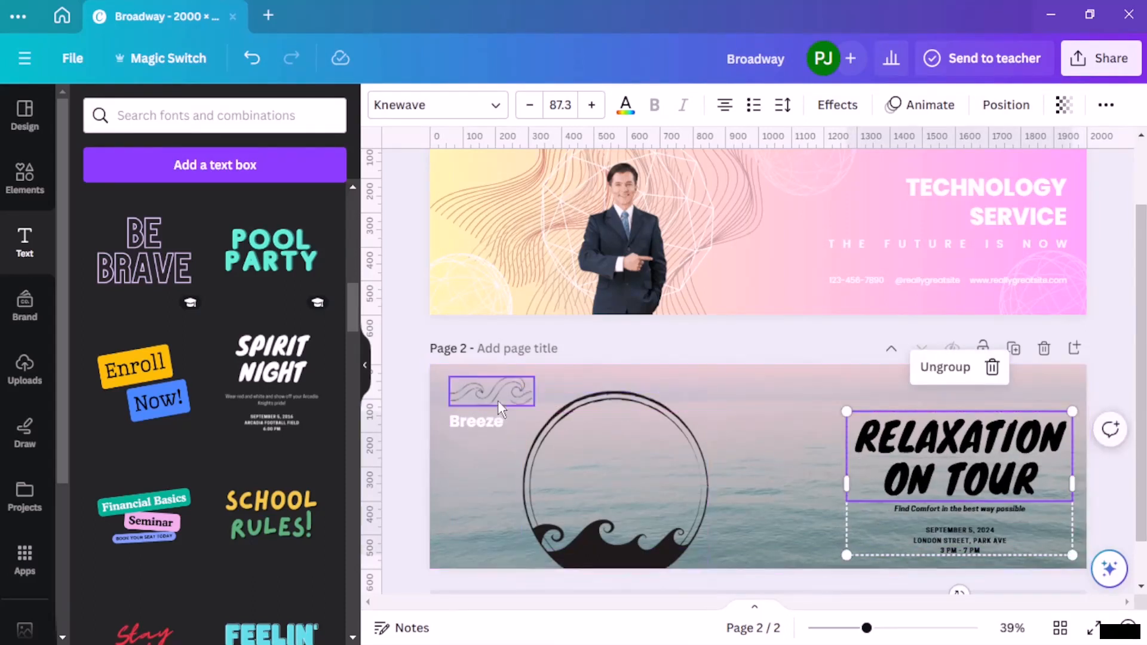
pyautogui.moveTo(523, 393); pyautogui.dragTo(1044, 397)
pyautogui.moveTo(477, 422); pyautogui.dragTo(964, 400)
pyautogui.click(1085, 316)
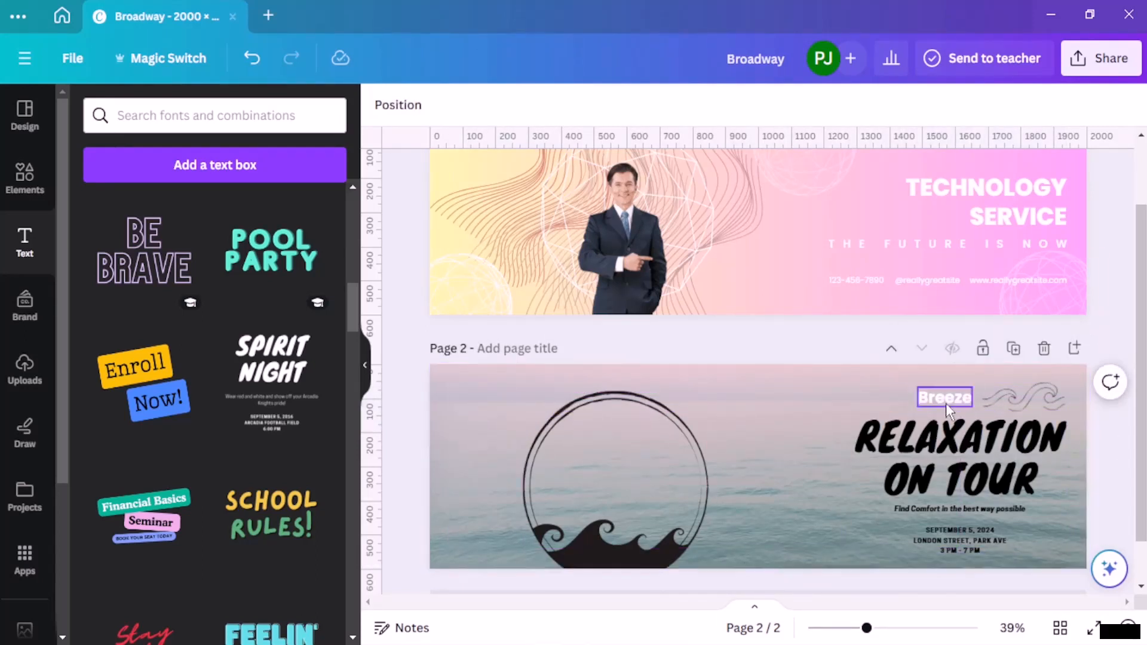
# Step: Move "Breeze" horizontally onto the middle of the waves graphic above the headline
pyautogui.scroll(1, 956, 388)
pyautogui.scroll(-1, 956, 389)
pyautogui.moveTo(957, 398); pyautogui.dragTo(1041, 396)
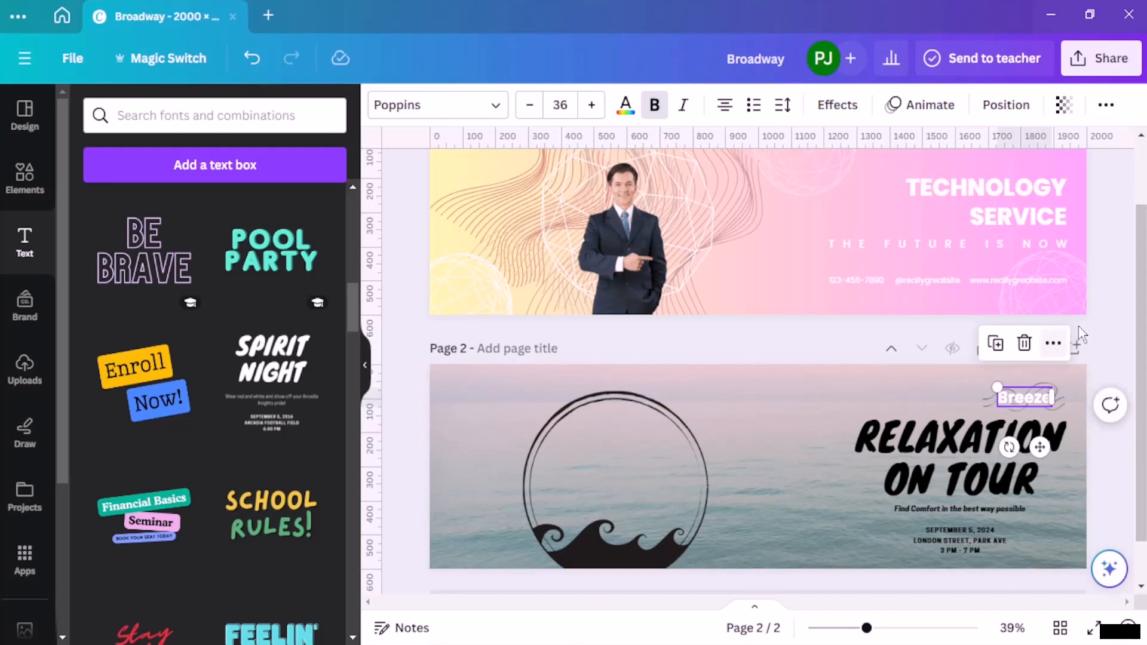
# Step: Try solid and dashed borders on the waves graphic beside the headline and return its border weight to 0
pyautogui.click(1098, 288)
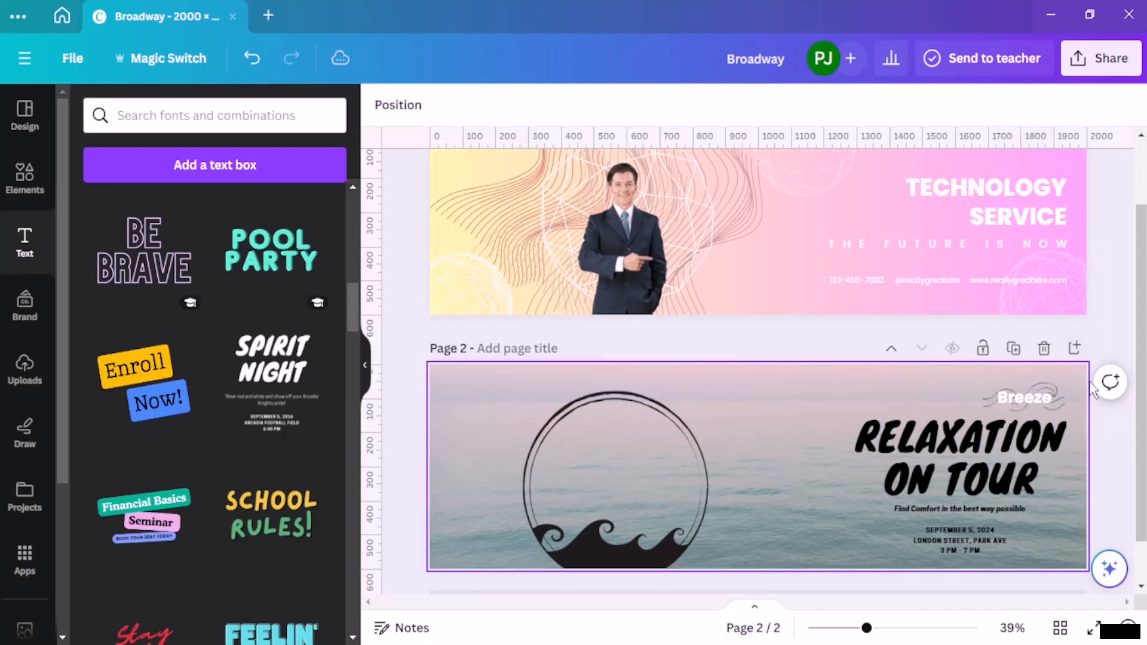
pyautogui.click(1056, 400)
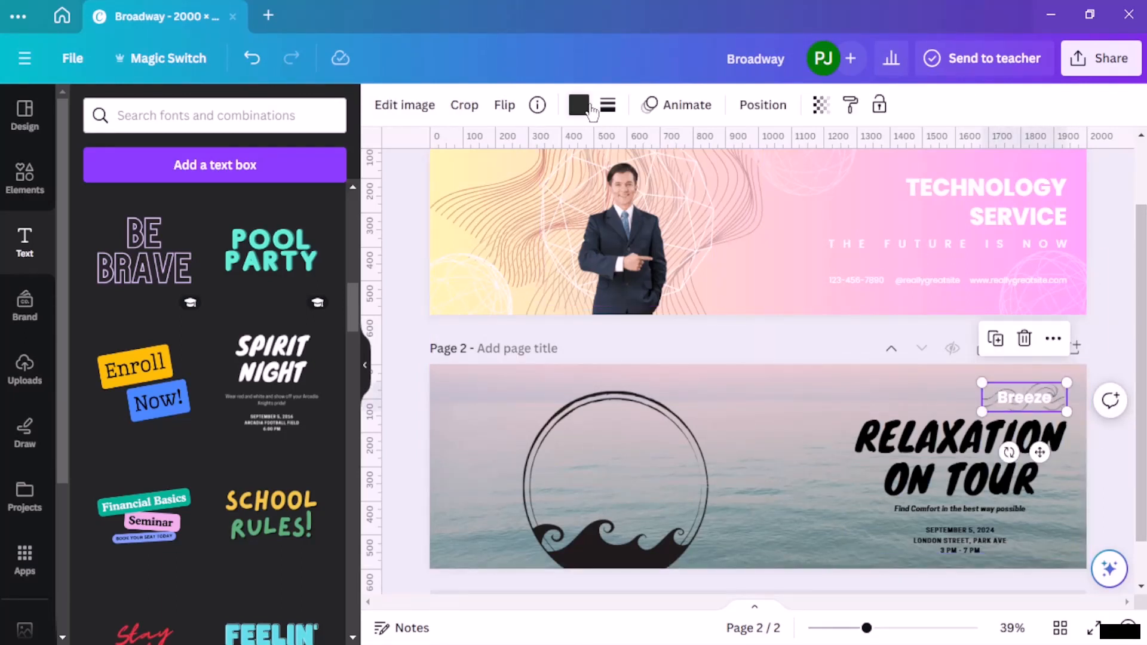
pyautogui.click(578, 105)
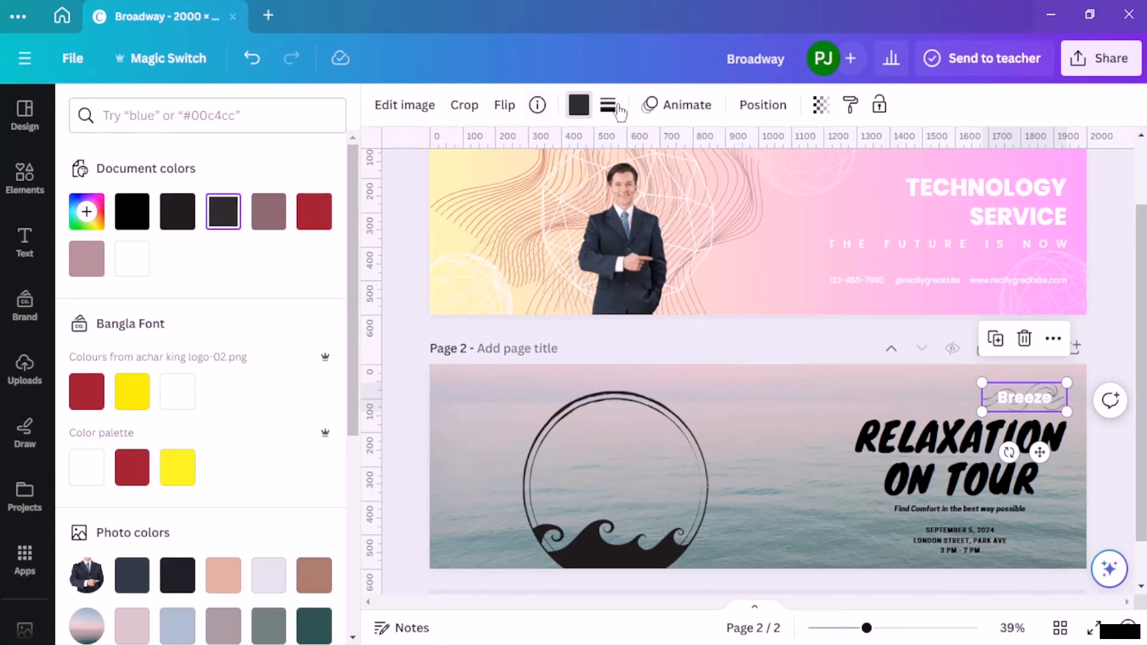
pyautogui.click(615, 107)
pyautogui.click(686, 157)
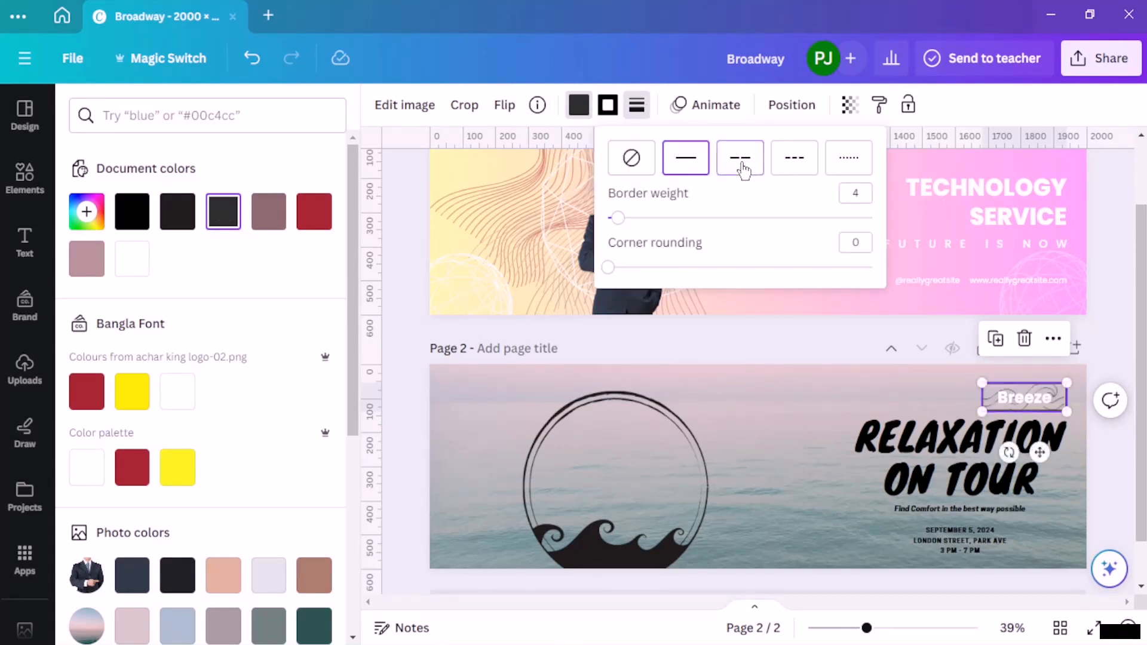
pyautogui.click(742, 162)
pyautogui.click(794, 158)
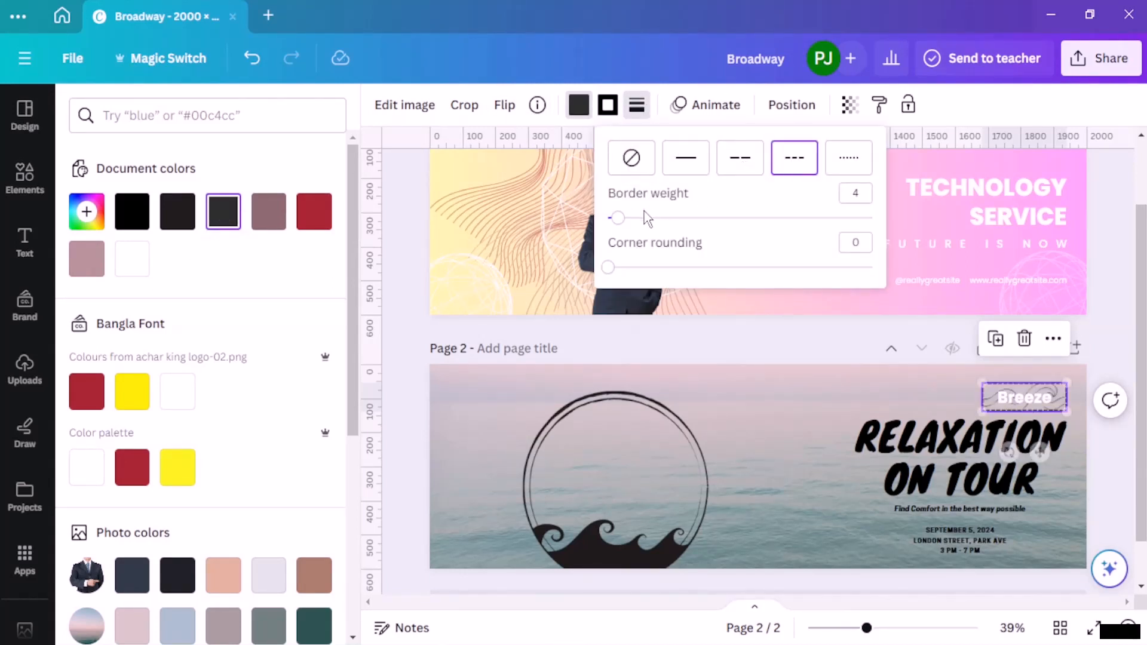
pyautogui.moveTo(618, 218); pyautogui.dragTo(607, 217)
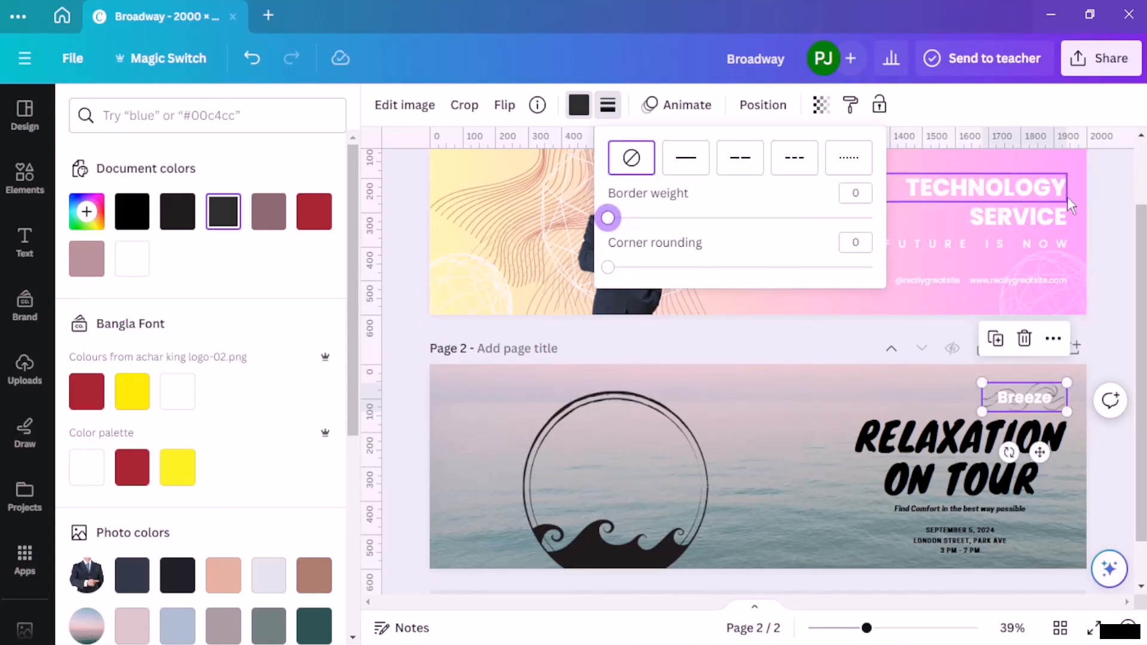
pyautogui.click(1100, 206)
# Step: Move "Breeze" off the waves graphic to sit directly left of it above the headline
pyautogui.click(921, 372)
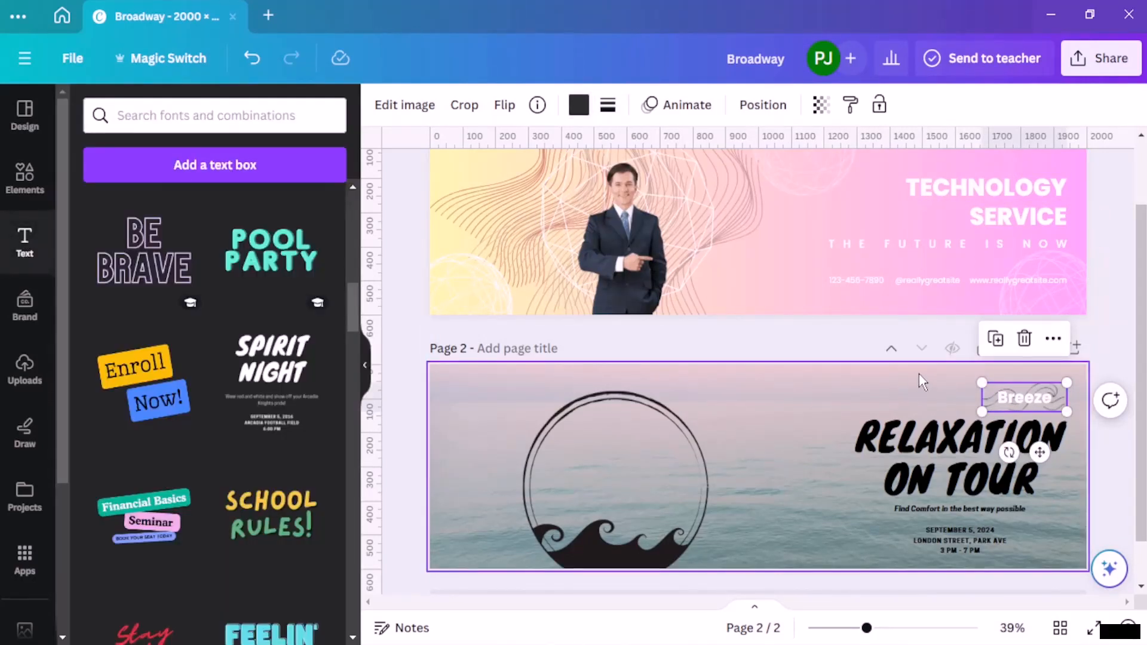
pyautogui.click(1026, 399)
pyautogui.moveTo(1026, 399); pyautogui.dragTo(967, 397)
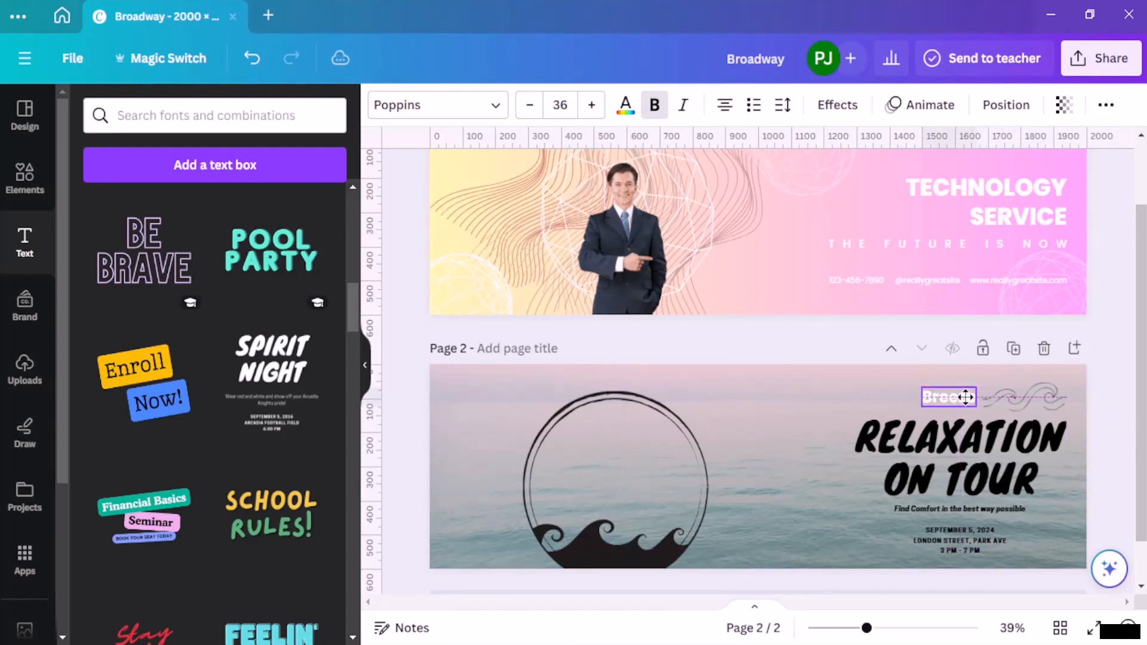
pyautogui.click(411, 406)
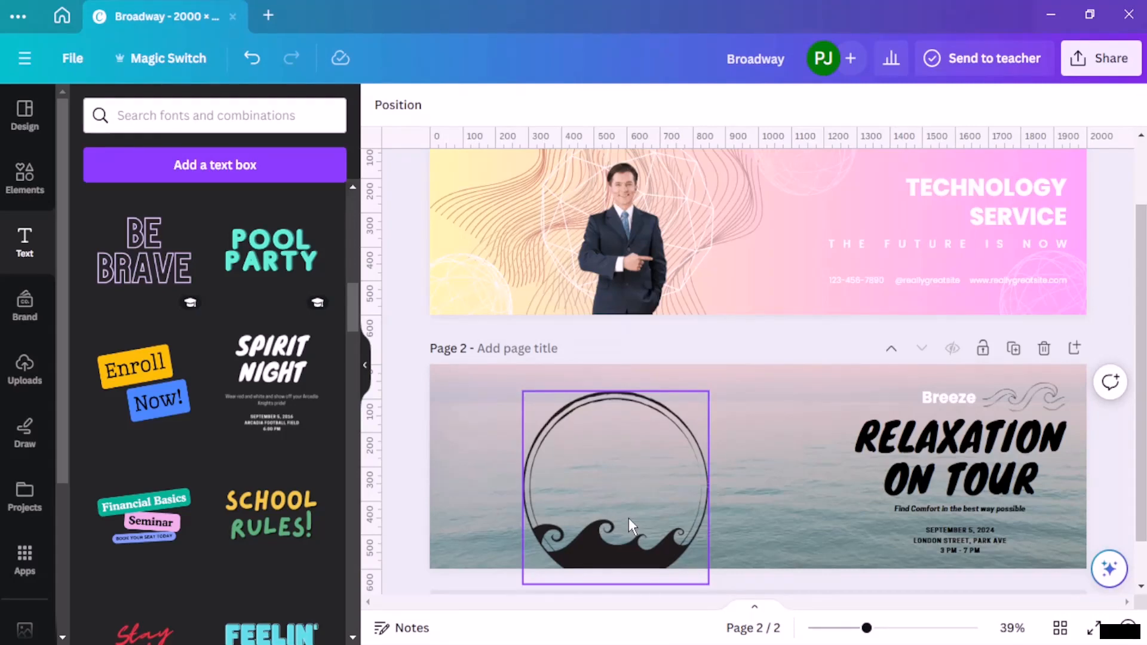
# Step: Right-align the "RELAXATION ON TOUR" headline and the "Find Comfort in the best way possible" tagline on page 2
pyautogui.scroll(1, 630, 518)
pyautogui.scroll(-1, 630, 518)
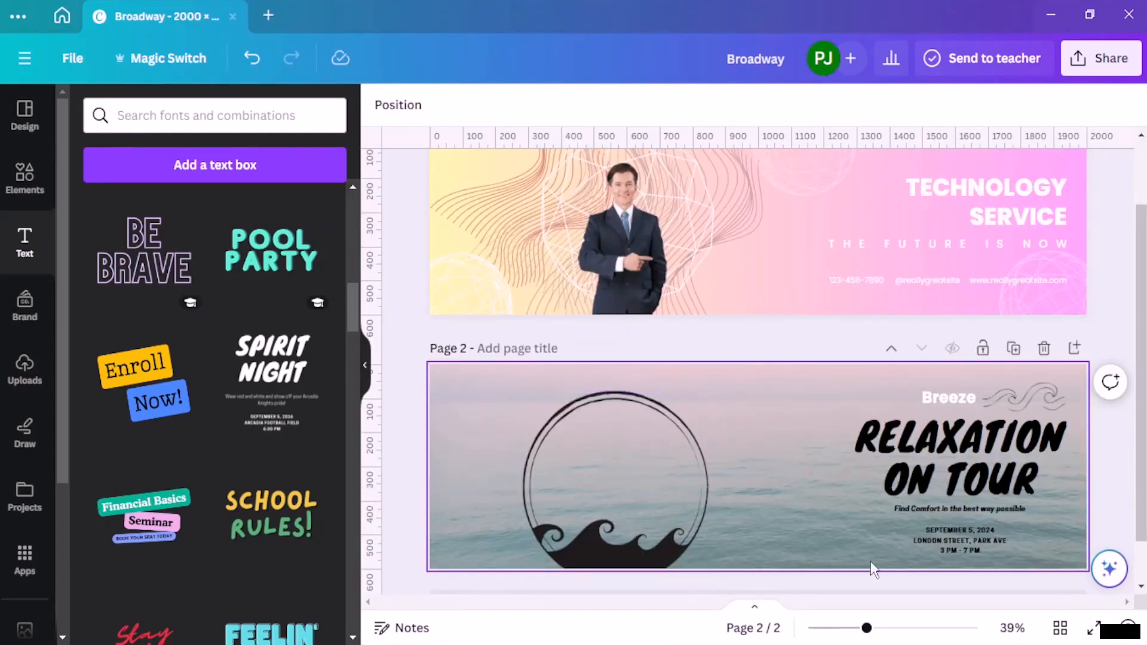
pyautogui.click(944, 482)
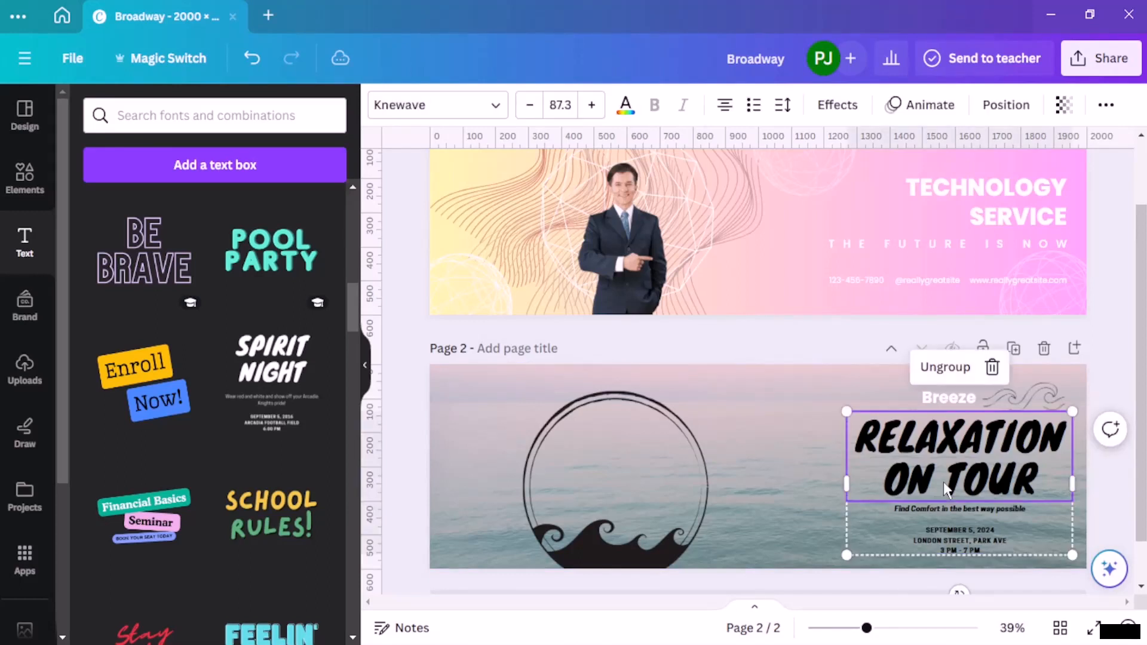
pyautogui.click(726, 106)
pyautogui.click(731, 113)
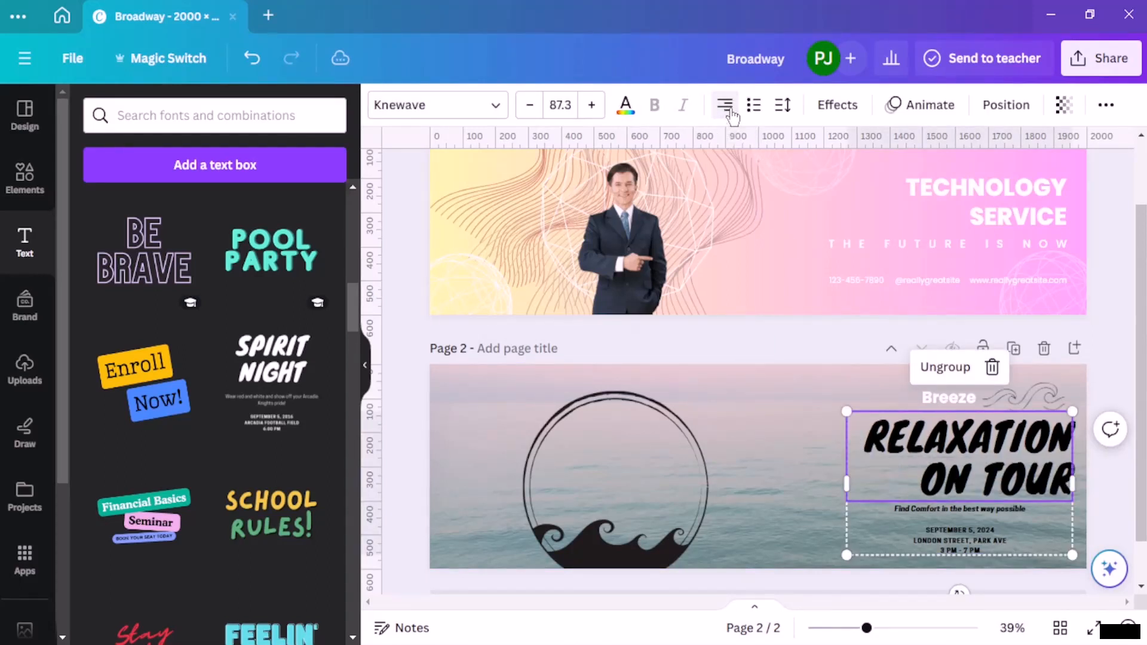
pyautogui.click(1007, 508)
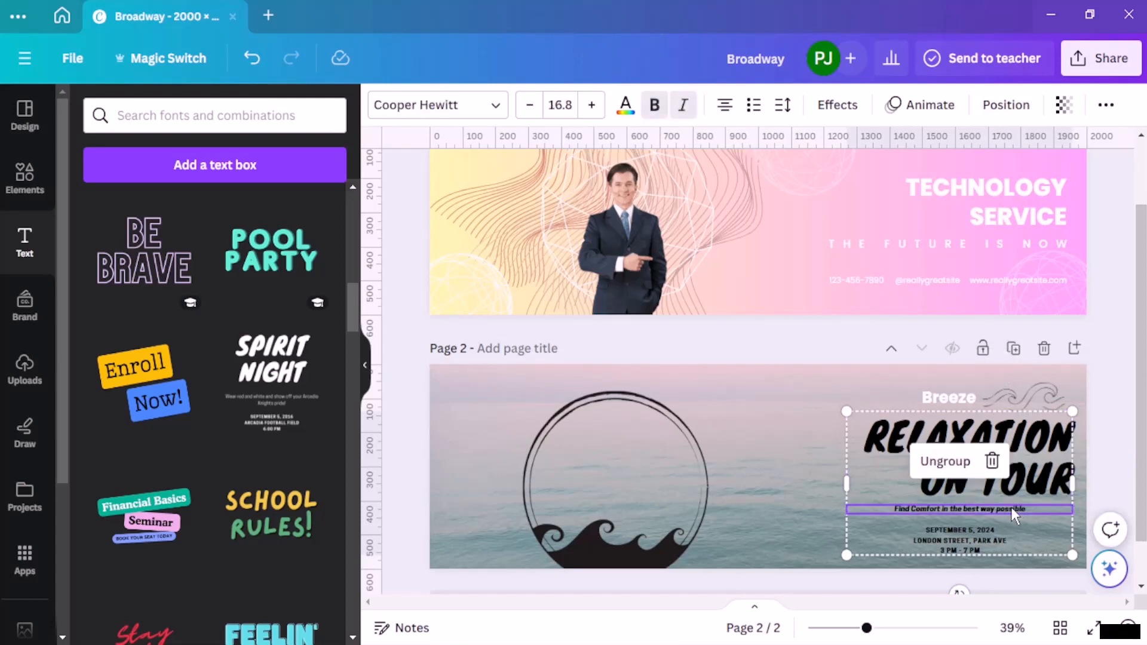
pyautogui.click(720, 112)
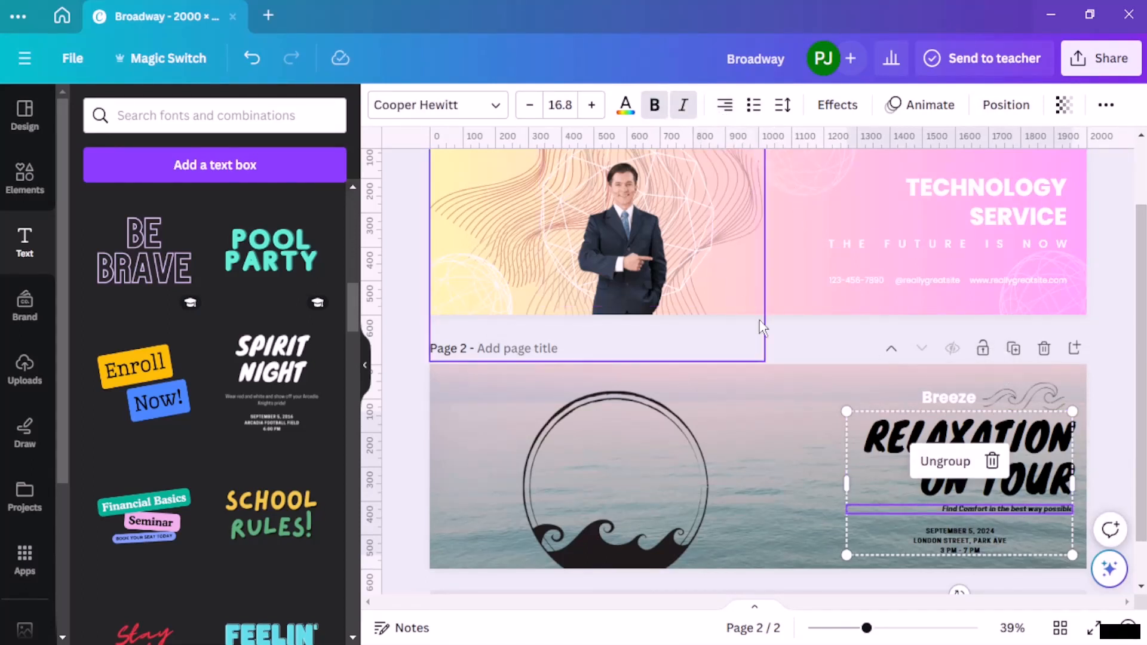
# Step: Right-align all three lines of event details below the tagline
pyautogui.click(970, 543)
pyautogui.tripleClick(970, 543)
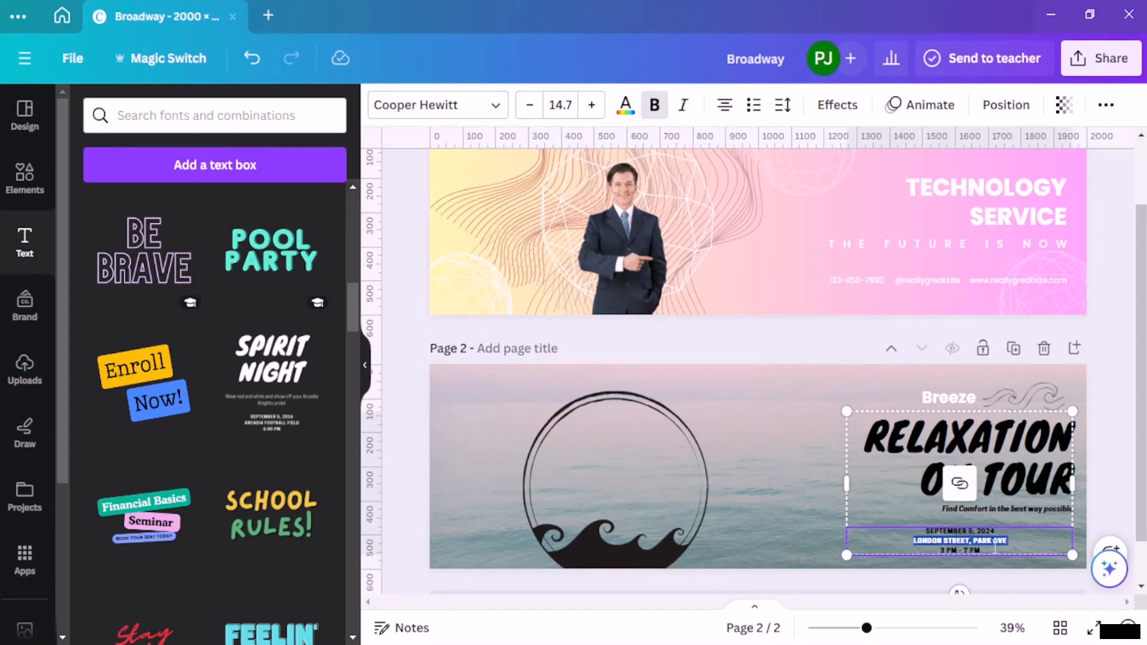
pyautogui.moveTo(980, 550); pyautogui.dragTo(918, 530)
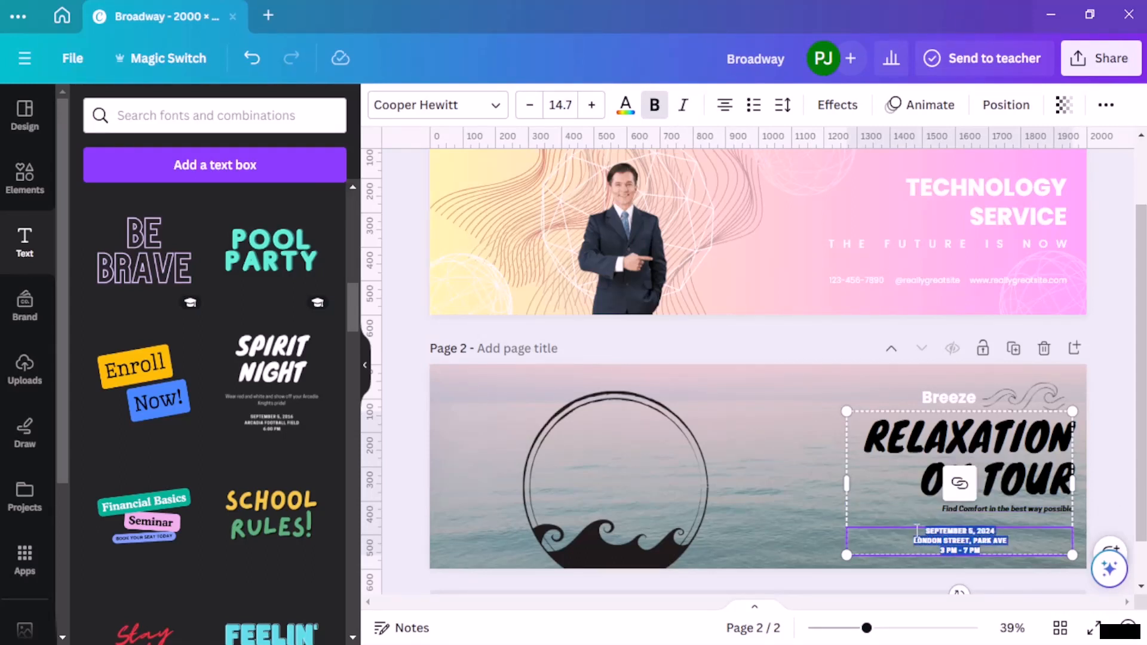
pyautogui.click(725, 106)
pyautogui.click(726, 107)
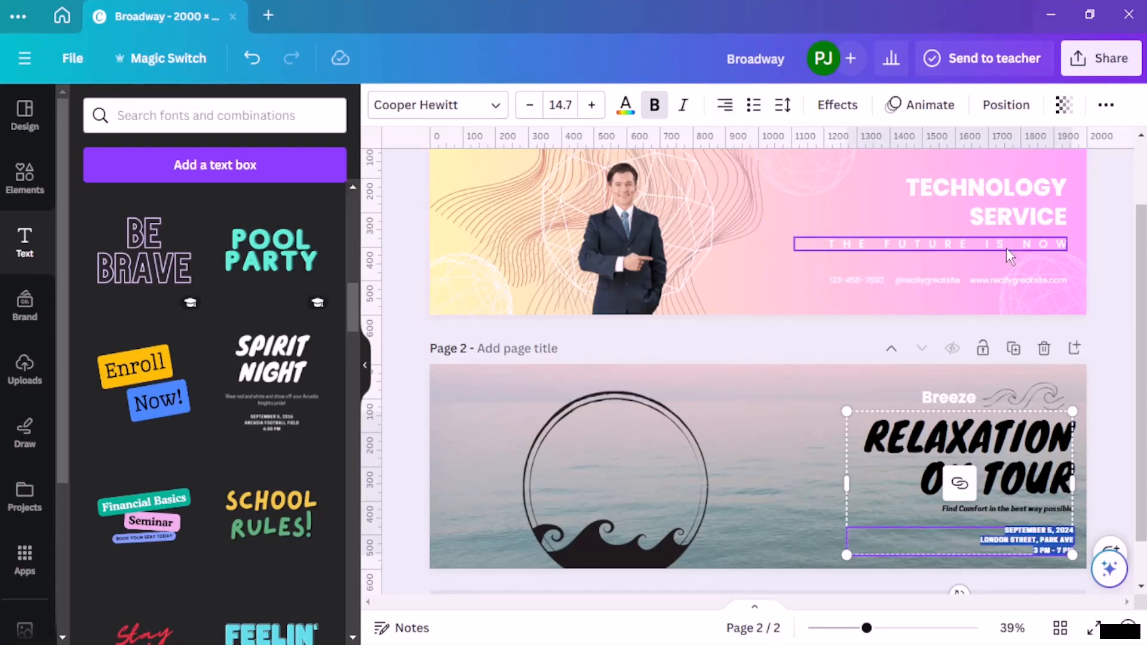
pyautogui.click(1098, 215)
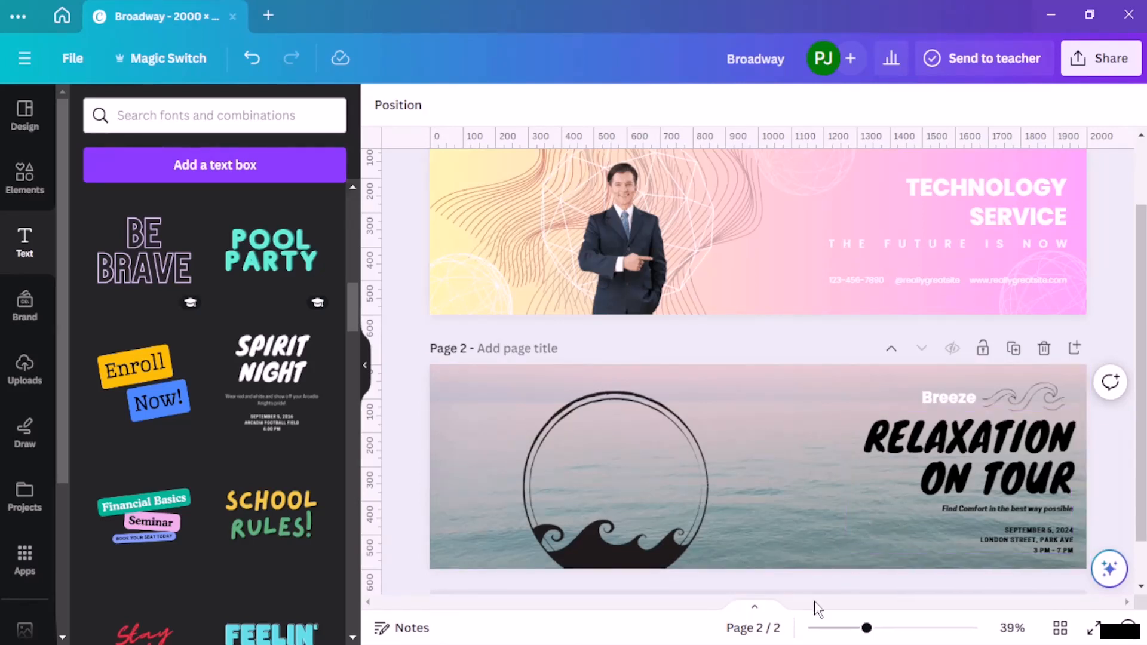
# Step: Add a text box with a placeholder phone number made of x's and place it near page 2's lower edge, right of the circle graphic
pyautogui.click(269, 166)
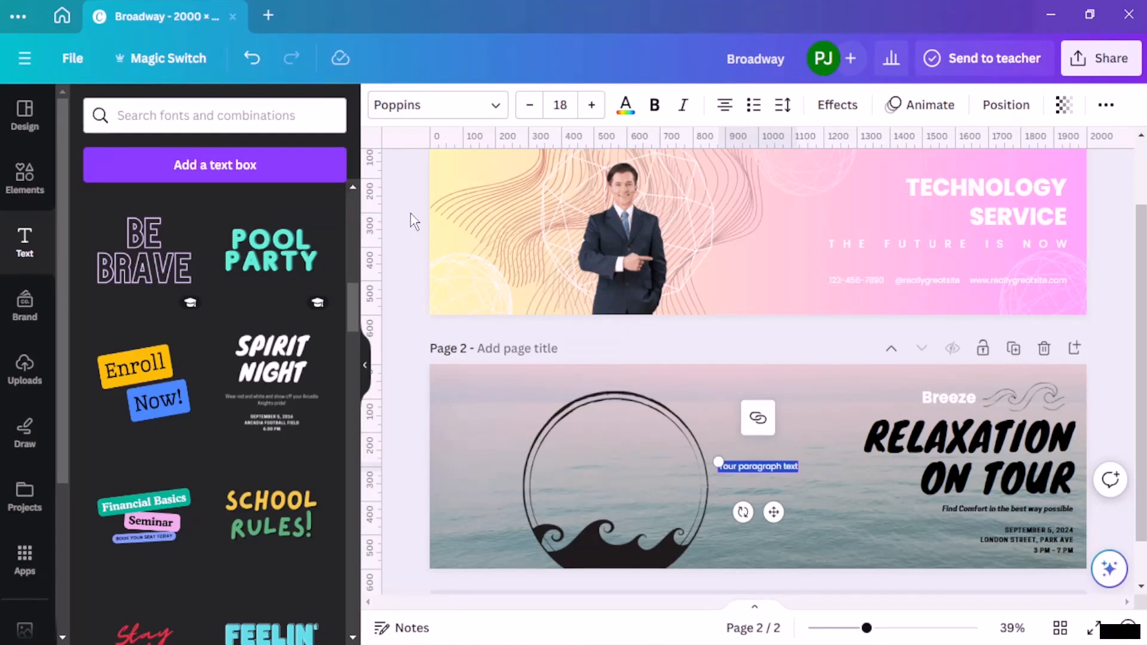
pyautogui.press('BackSpace')
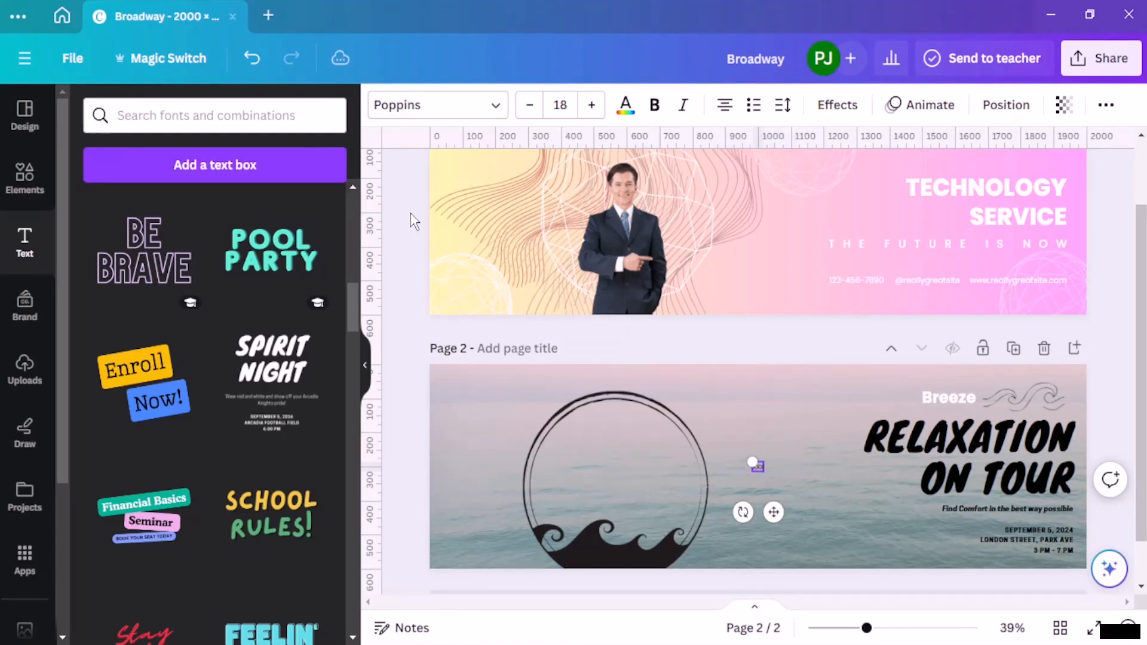
pyautogui.write('xxx-xxxxxx')
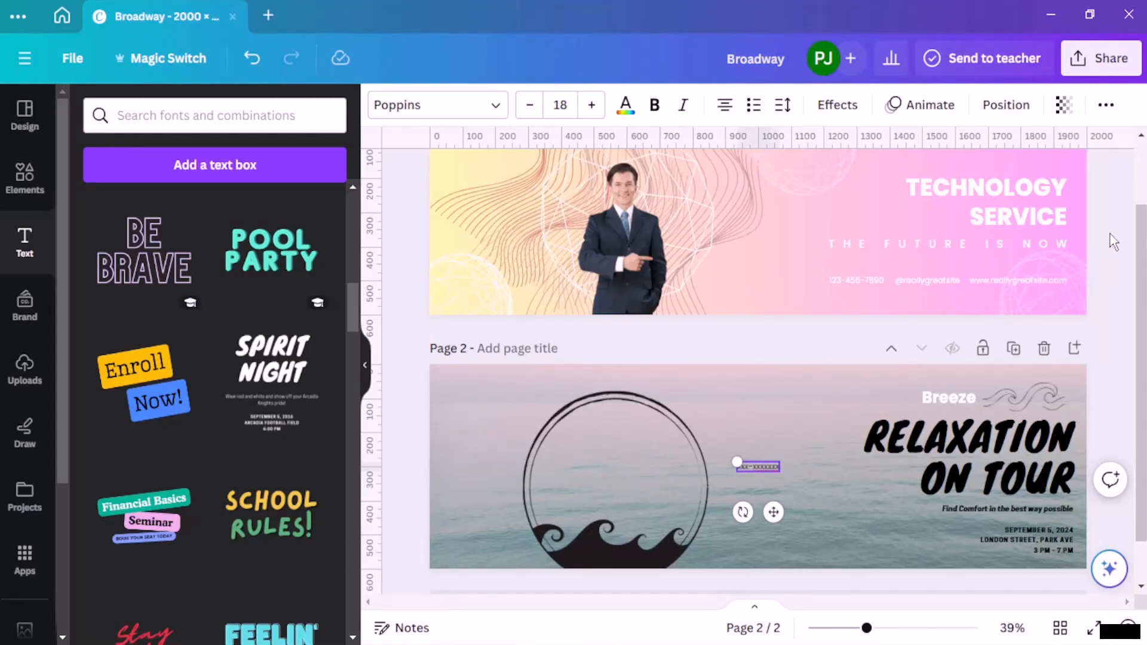
pyautogui.click(724, 485)
pyautogui.moveTo(758, 471); pyautogui.dragTo(768, 552)
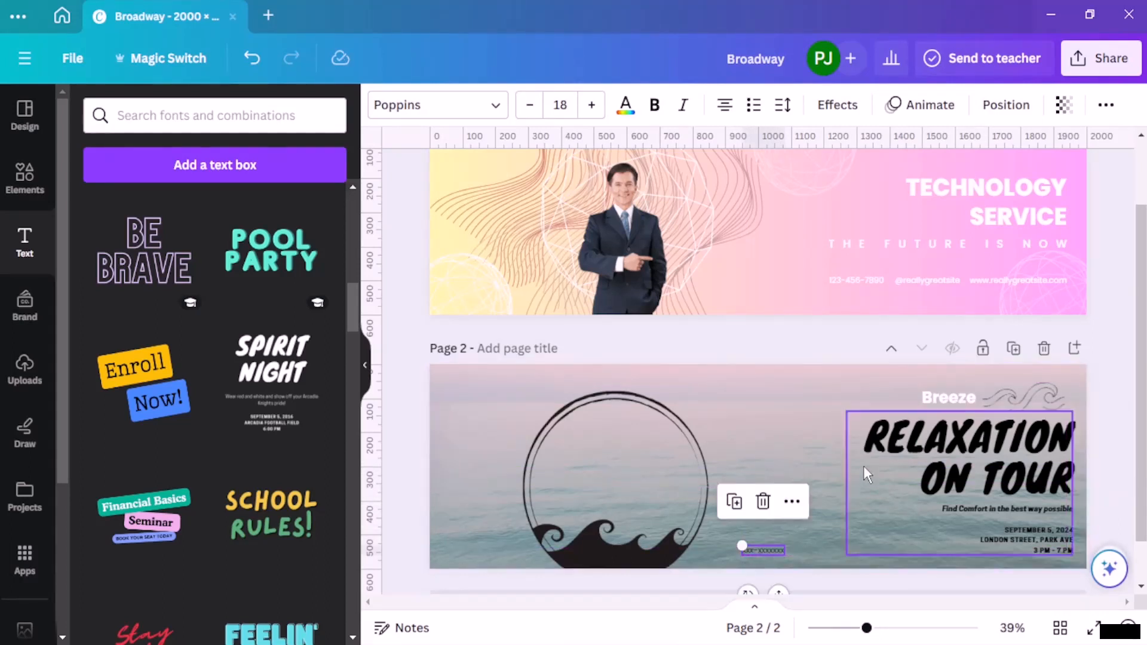
# Step: Add a text box with a placeholder ymail.com e-mail address and place it right of the phone number on the same line
pyautogui.click(239, 169)
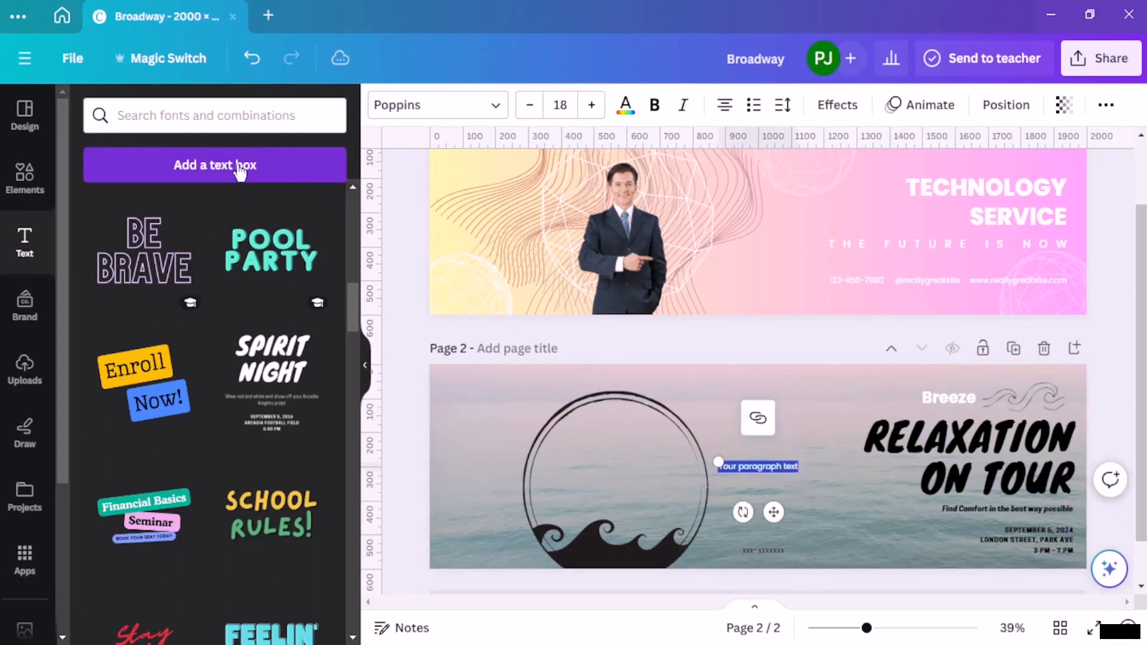
pyautogui.press('BackSpace')
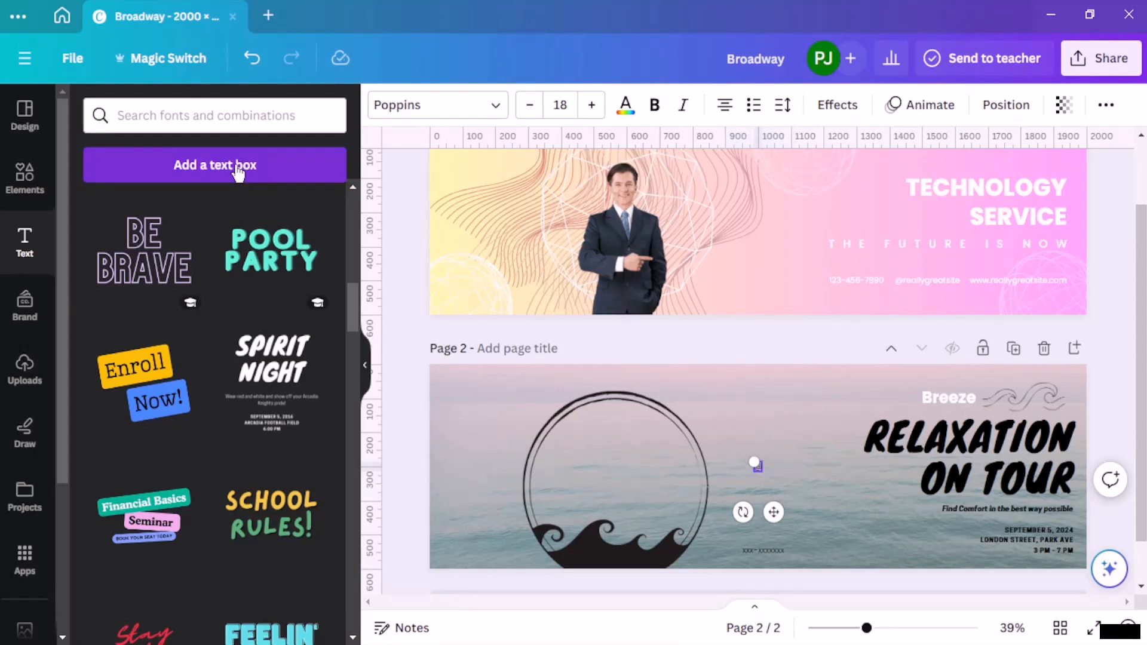
pyautogui.write('@xxxx@')
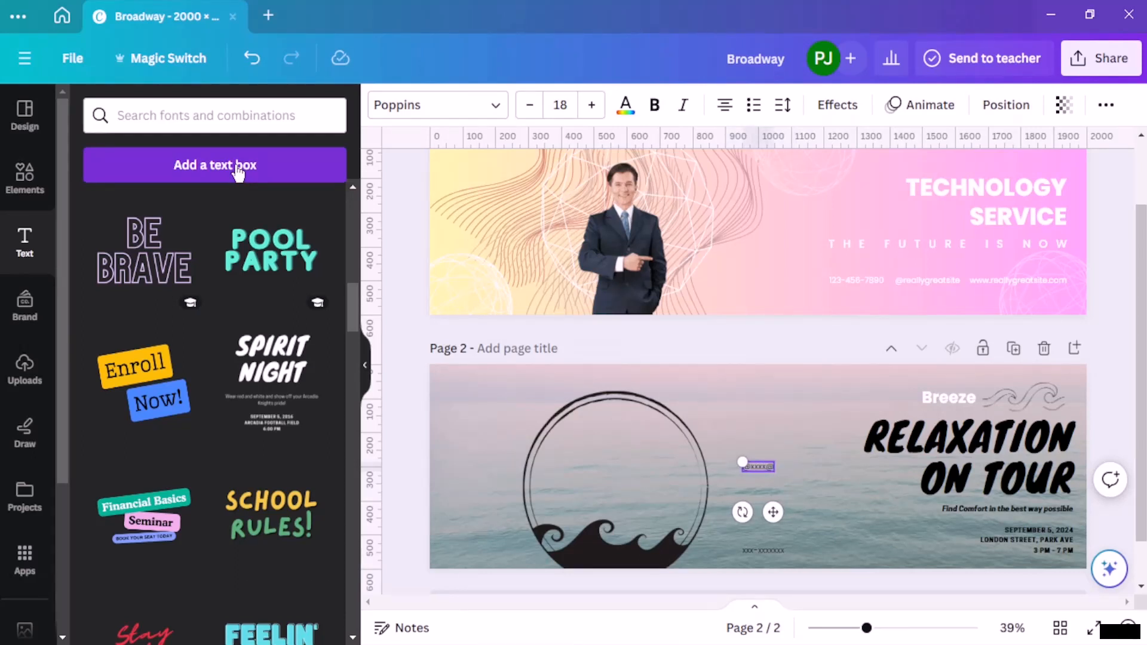
pyautogui.write('ymail.com')
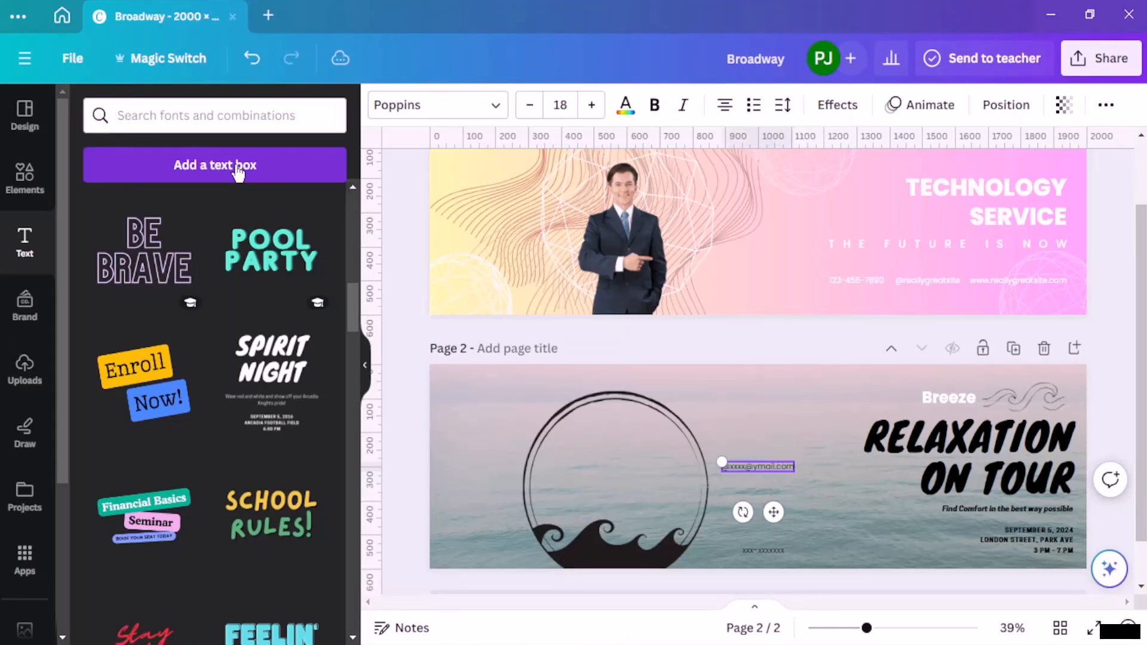
pyautogui.click(797, 378)
pyautogui.click(780, 469)
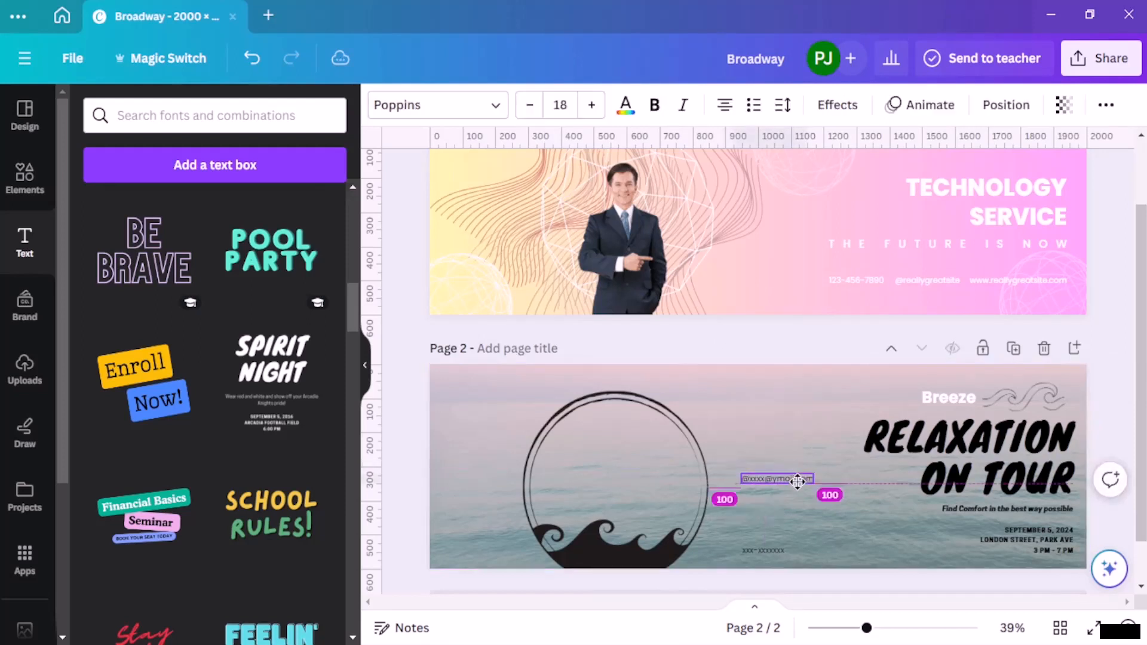
pyautogui.moveTo(780, 468); pyautogui.dragTo(858, 553)
pyautogui.click(747, 466)
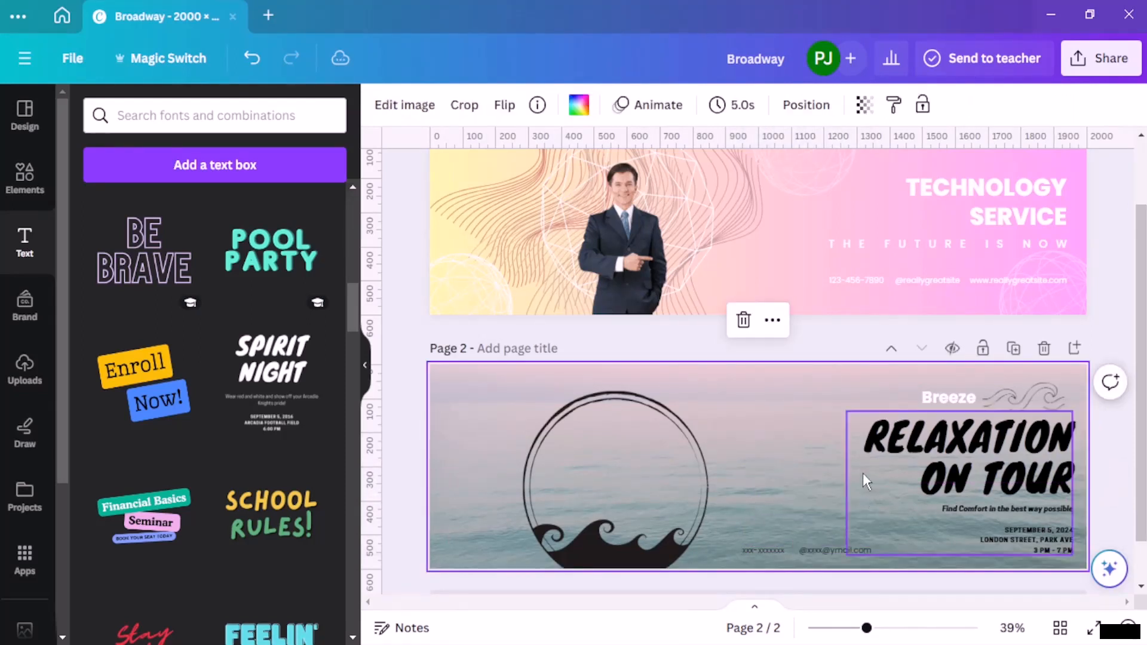
pyautogui.click(252, 167)
pyautogui.write('www')
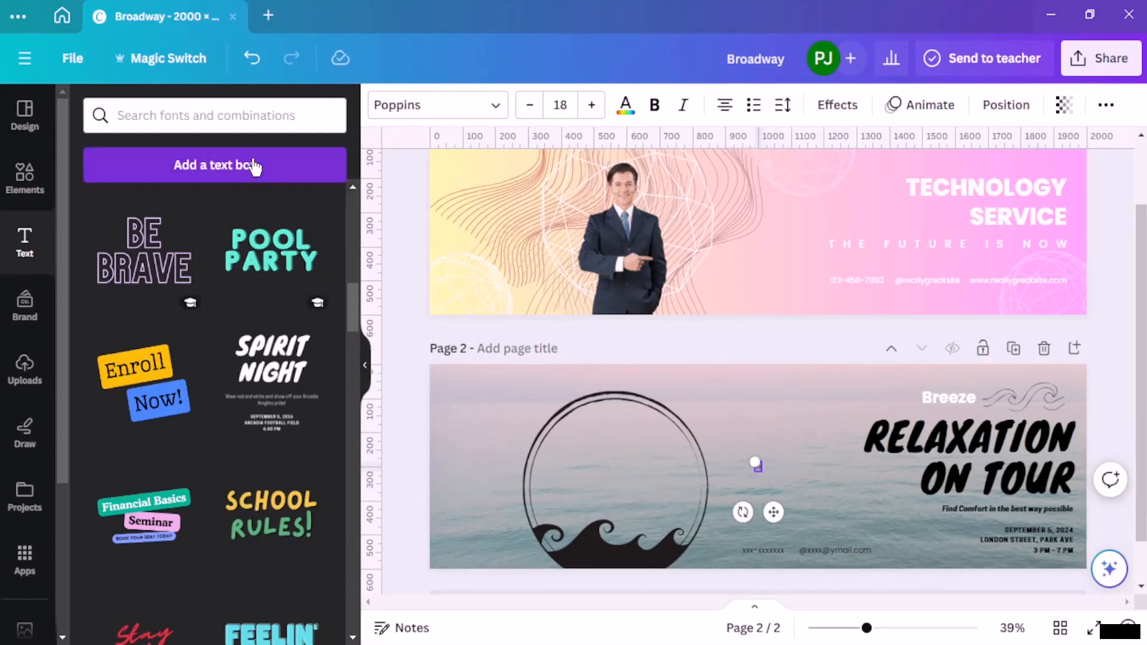
pyautogui.write('.r.bree')
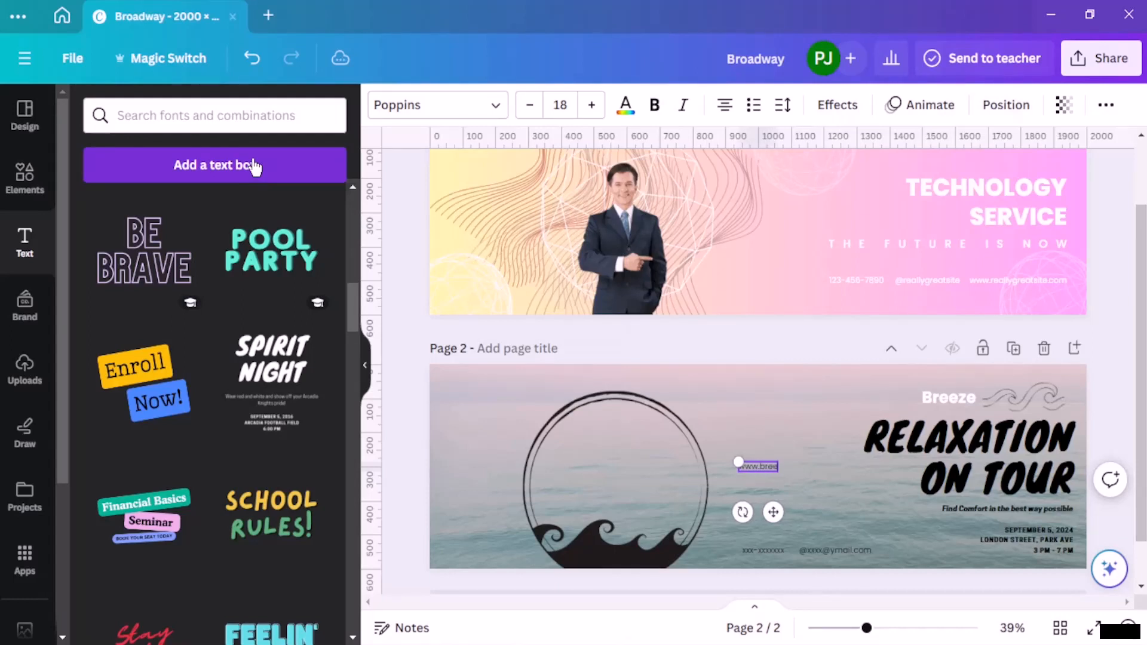
pyautogui.write('ze.com')
pyautogui.click(837, 379)
pyautogui.moveTo(770, 465); pyautogui.dragTo(933, 548)
pyautogui.click(1123, 293)
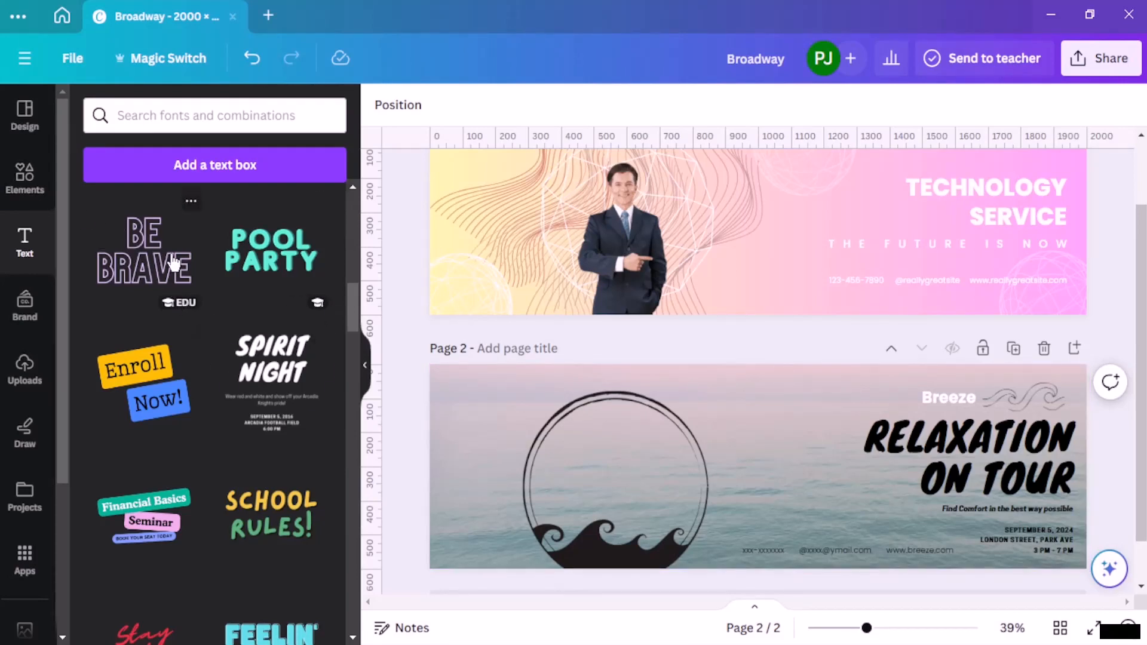
# Step: Replace the "ocean" search in the elements library with a search for "relaxation"
pyautogui.click(25, 174)
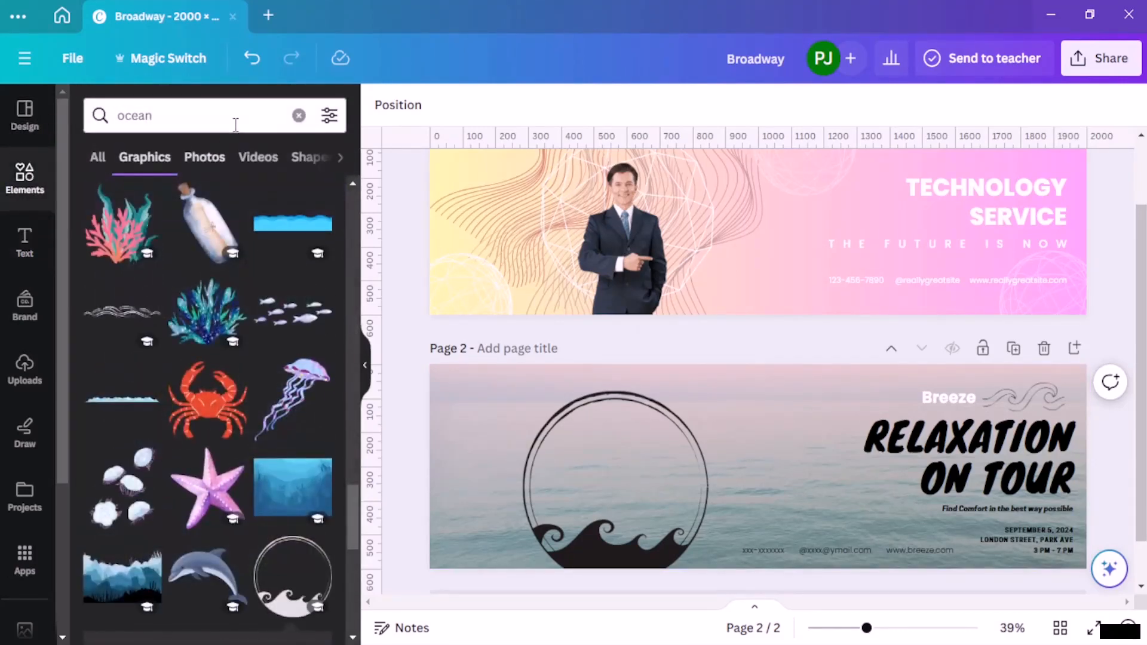
pyautogui.click(299, 116)
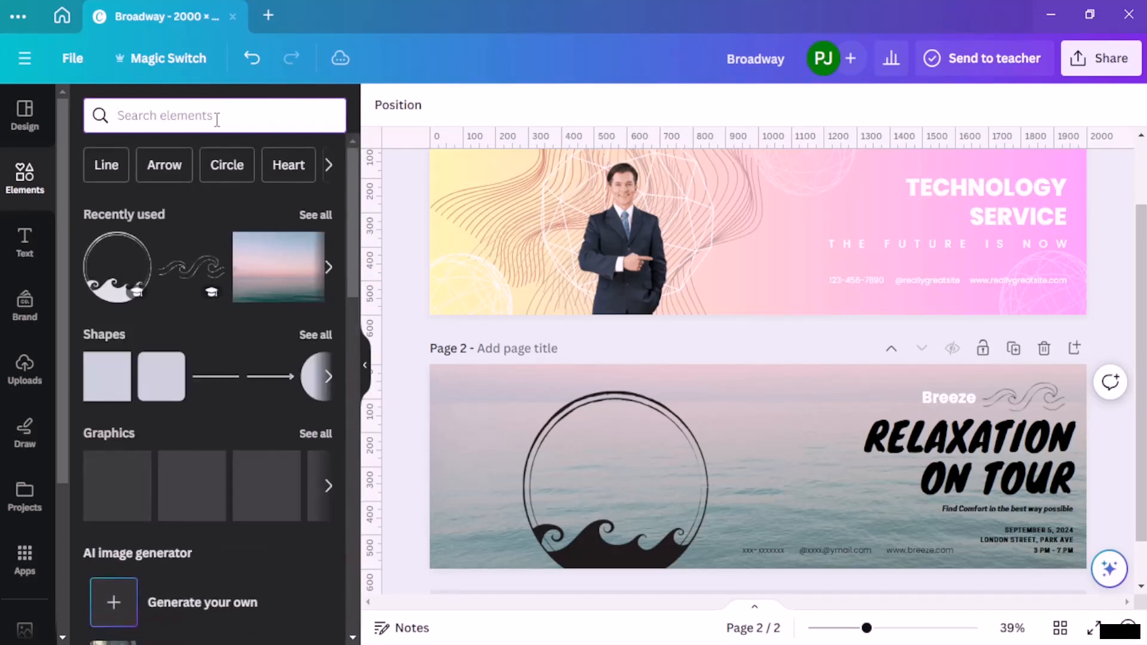
pyautogui.write('rela')
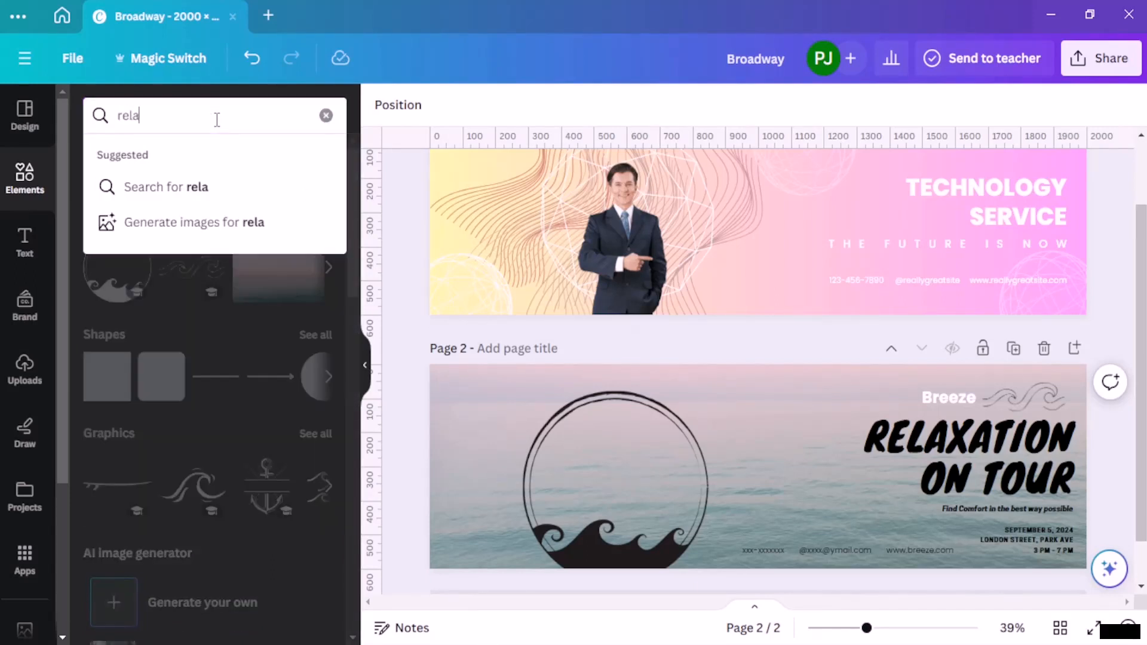
pyautogui.write('xation')
pyautogui.press('Return')
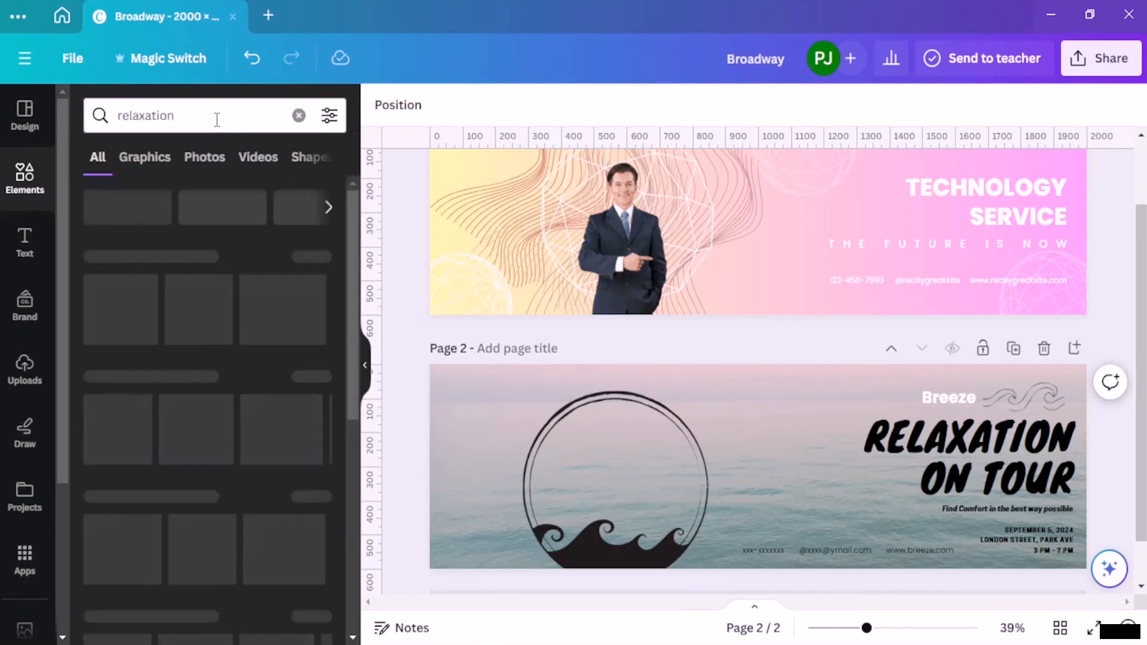
# Step: Limit the relaxation results to photos and look through them for a suitable image
pyautogui.click(203, 159)
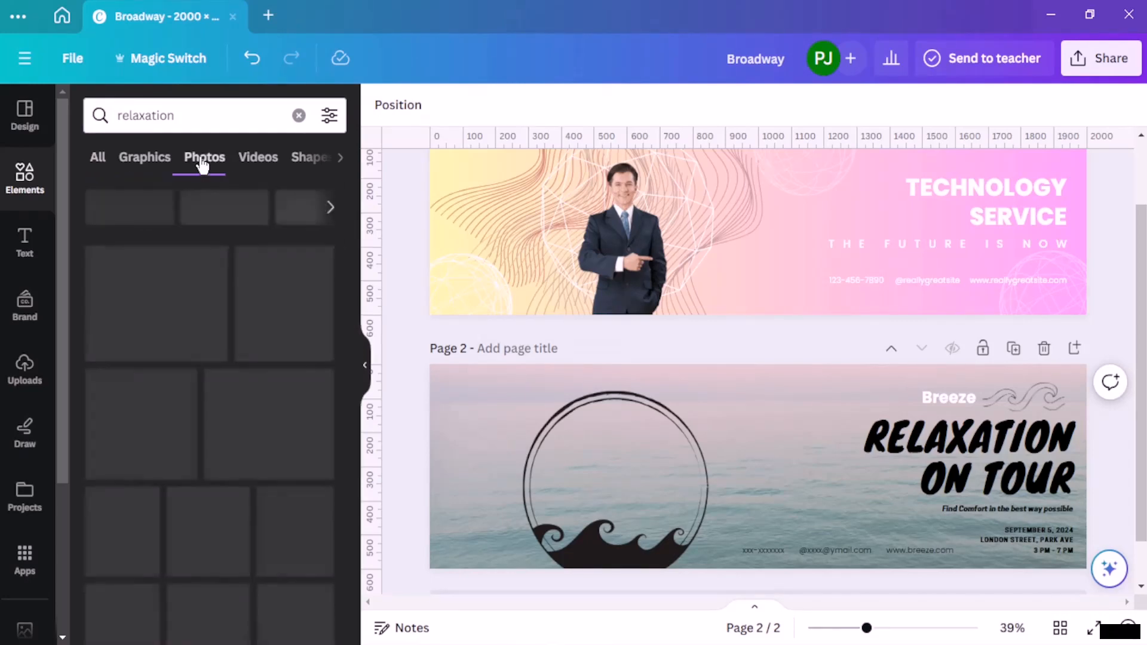
pyautogui.scroll(-10, 209, 332)
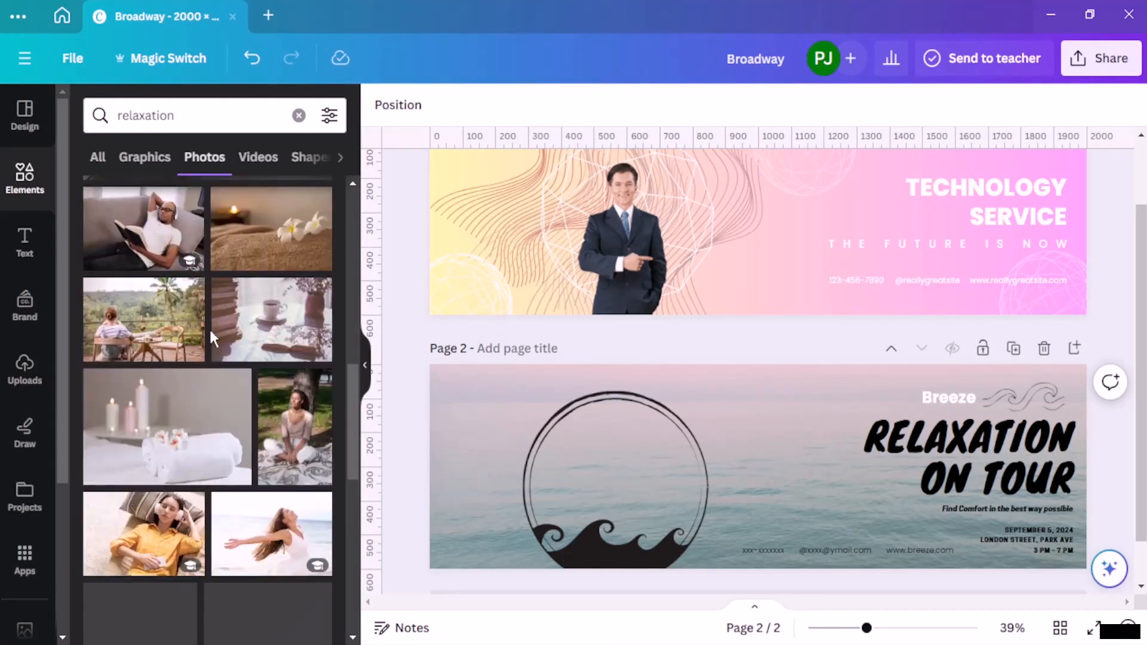
pyautogui.scroll(-8, 208, 338)
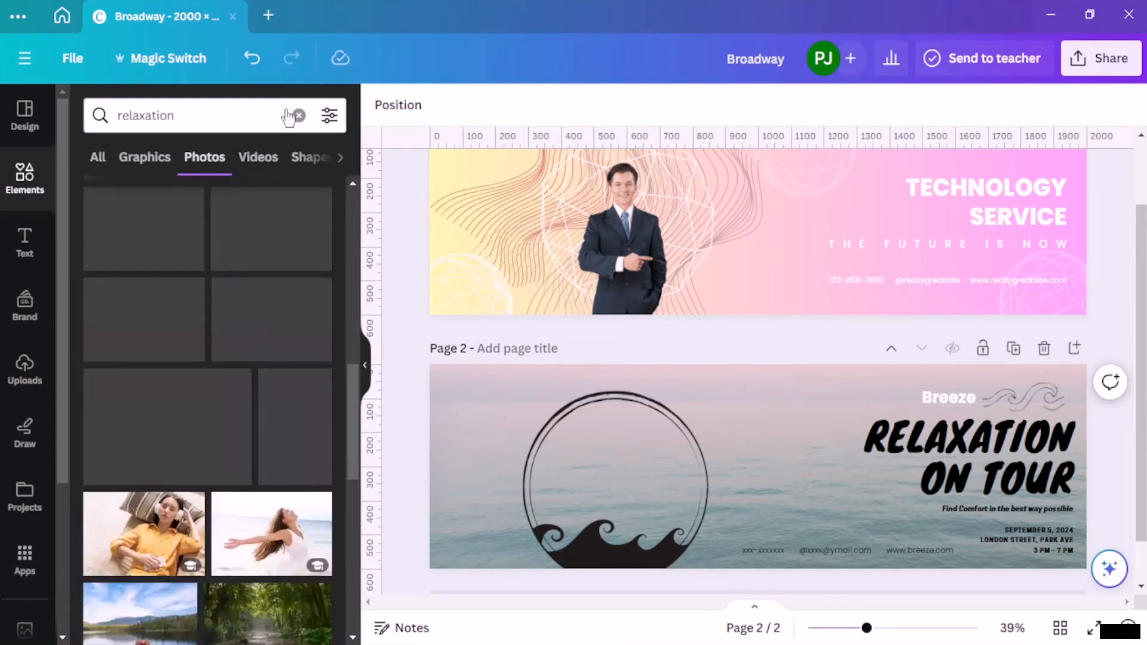
# Step: Replace the "relaxation" search in the elements library with a search for "human"
pyautogui.click(286, 115)
pyautogui.click(299, 116)
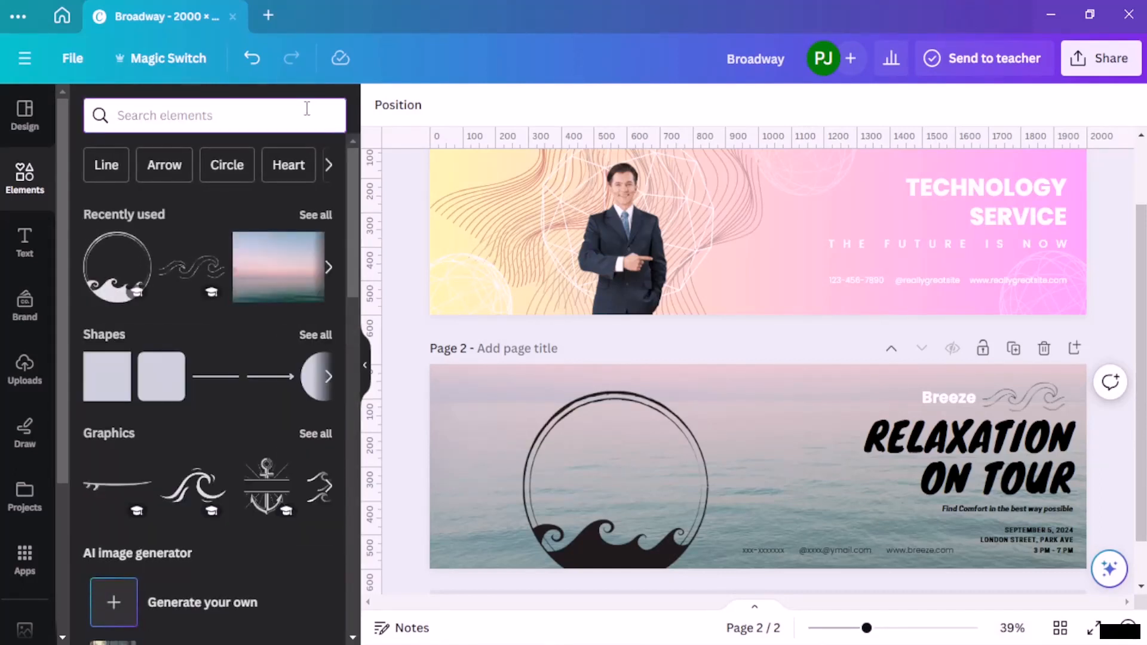
pyautogui.write('human')
pyautogui.press('Return')
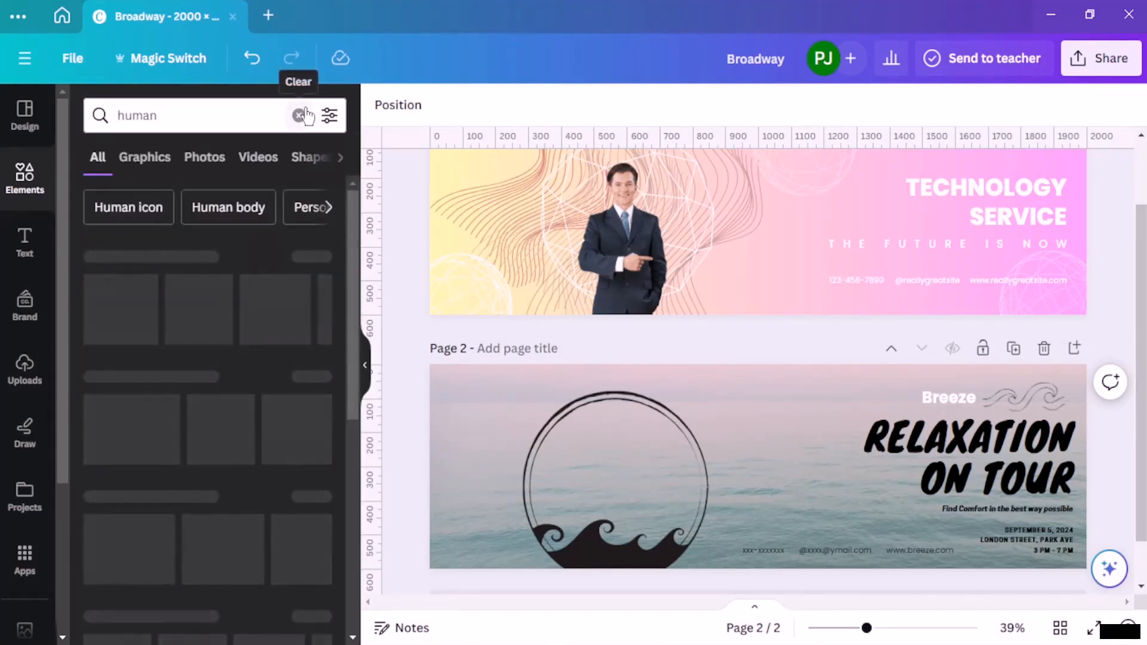
# Step: From the human photos, add the cut-out portrait of the winking man in a white T-shirt and place it inside page 2's circle graphic
pyautogui.click(210, 157)
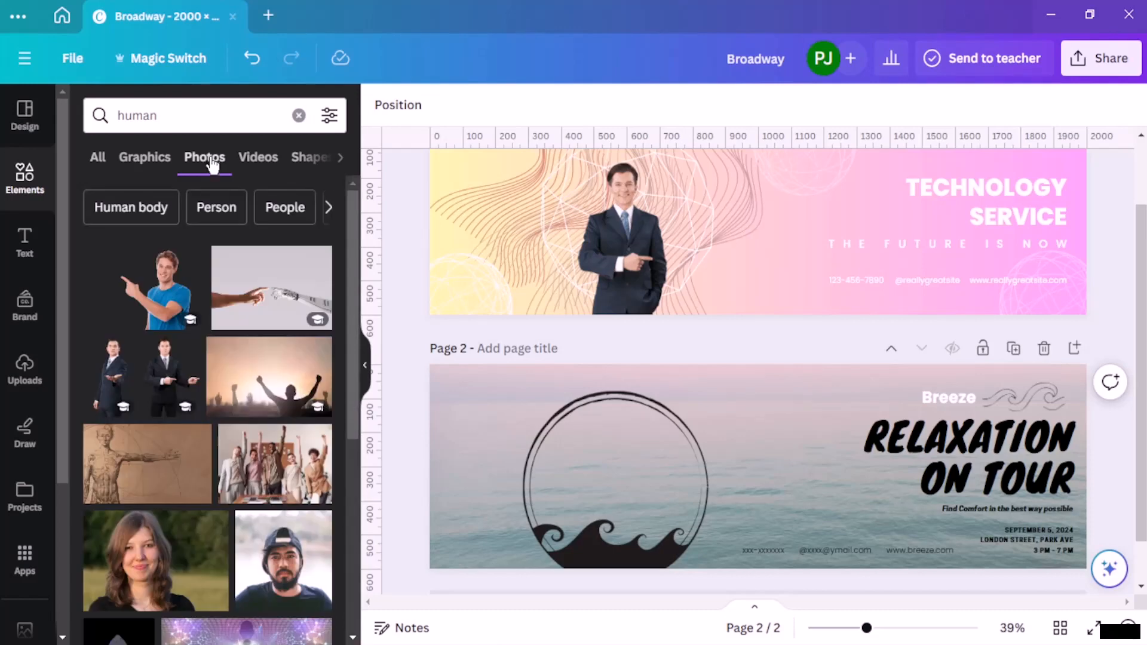
pyautogui.scroll(-5, 214, 296)
pyautogui.scroll(-8, 213, 294)
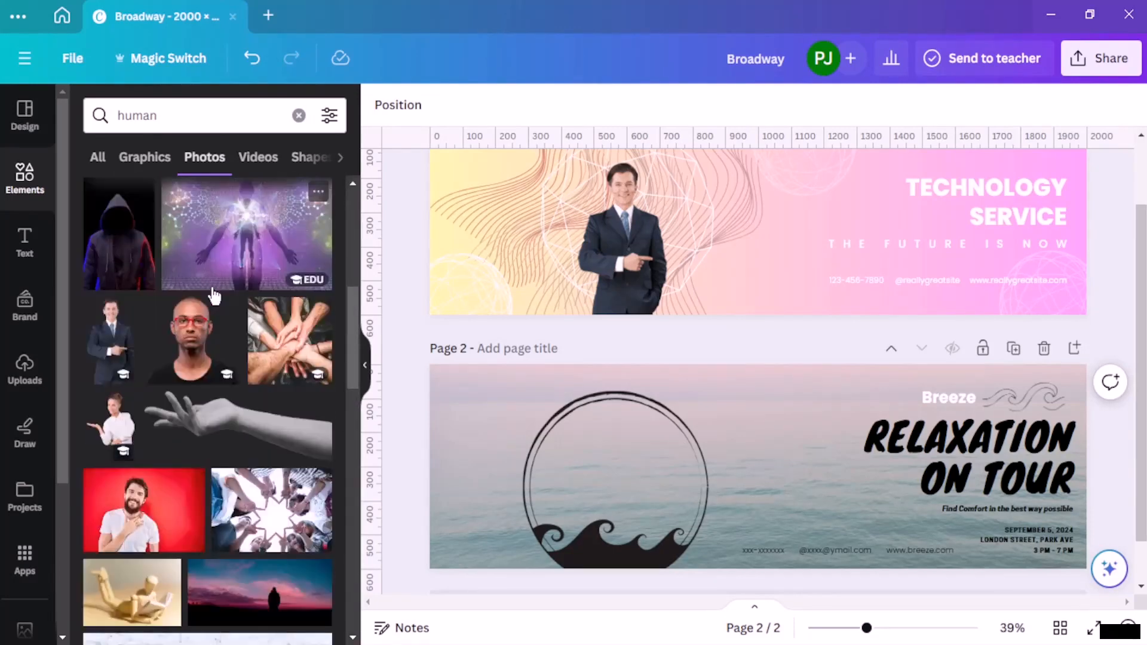
pyautogui.scroll(-5, 212, 293)
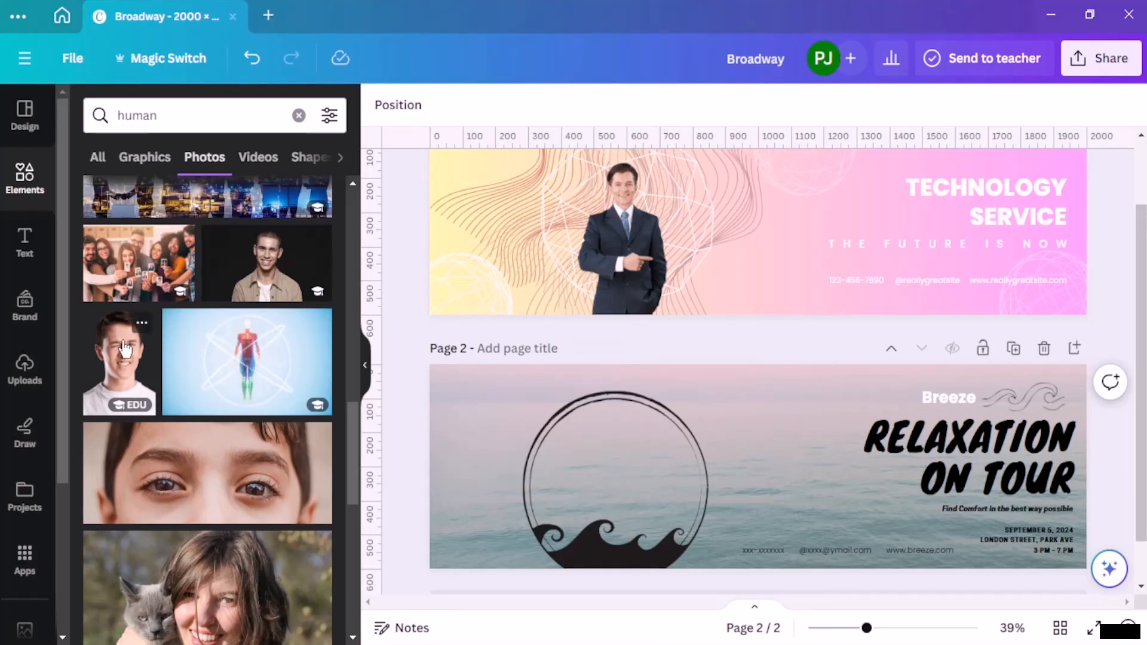
pyautogui.click(125, 348)
pyautogui.moveTo(776, 509); pyautogui.dragTo(632, 529)
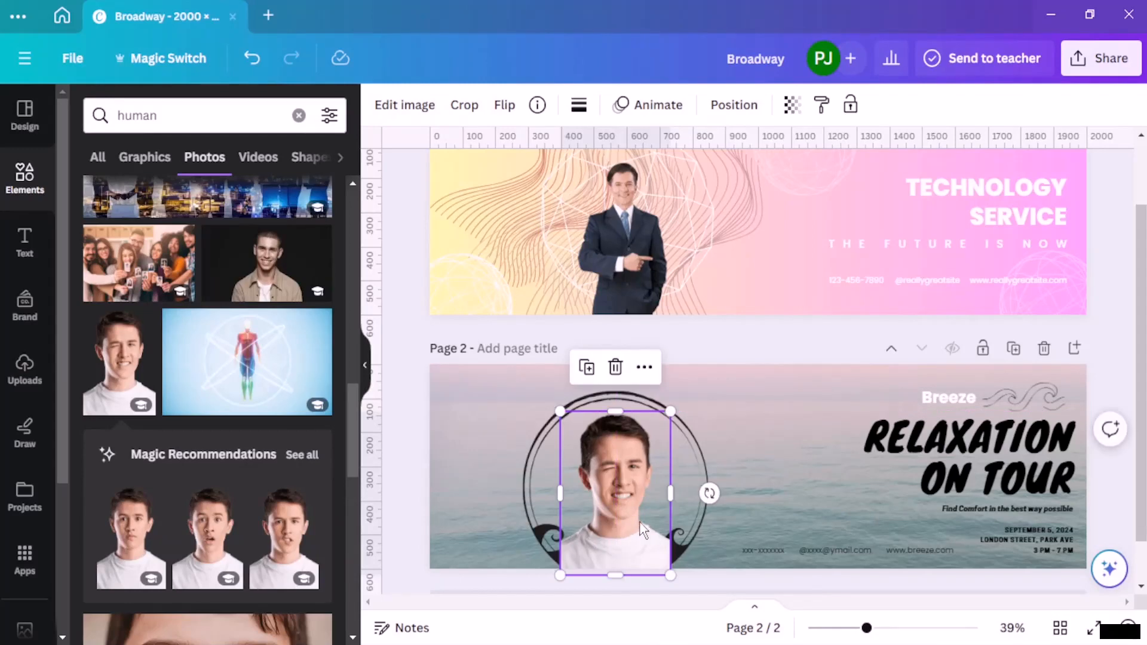
# Step: Move the man's portrait one layer below the wave circle graphic and enlarge the portrait slightly
pyautogui.click(734, 113)
pyautogui.click(308, 118)
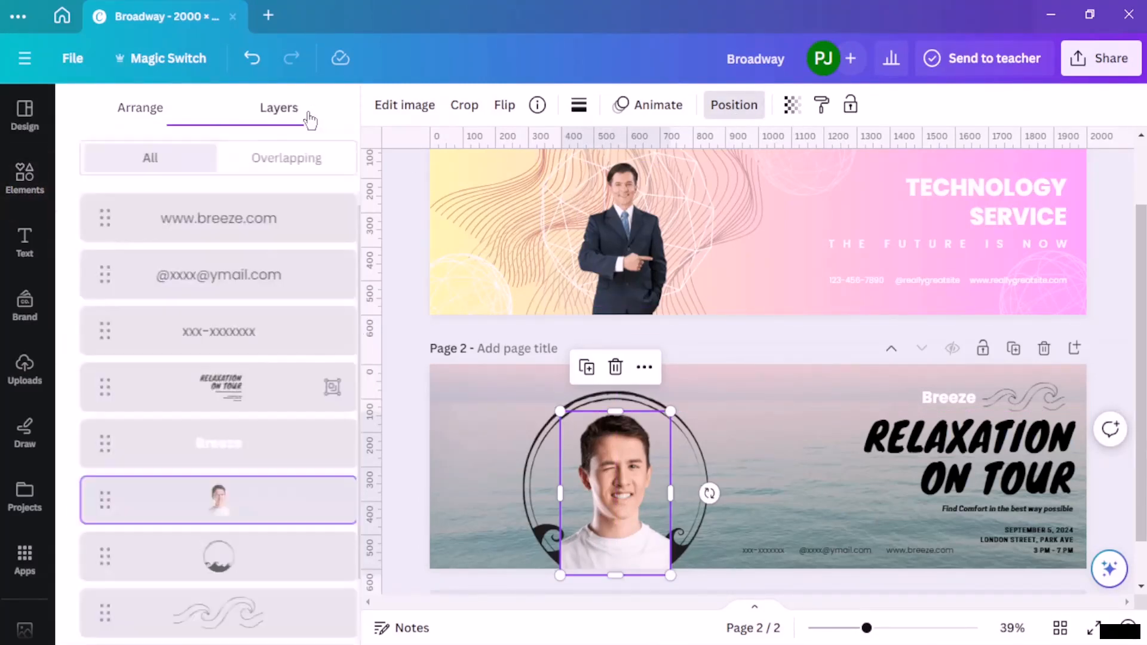
pyautogui.scroll(-1, 281, 476)
pyautogui.moveTo(256, 441); pyautogui.dragTo(264, 517)
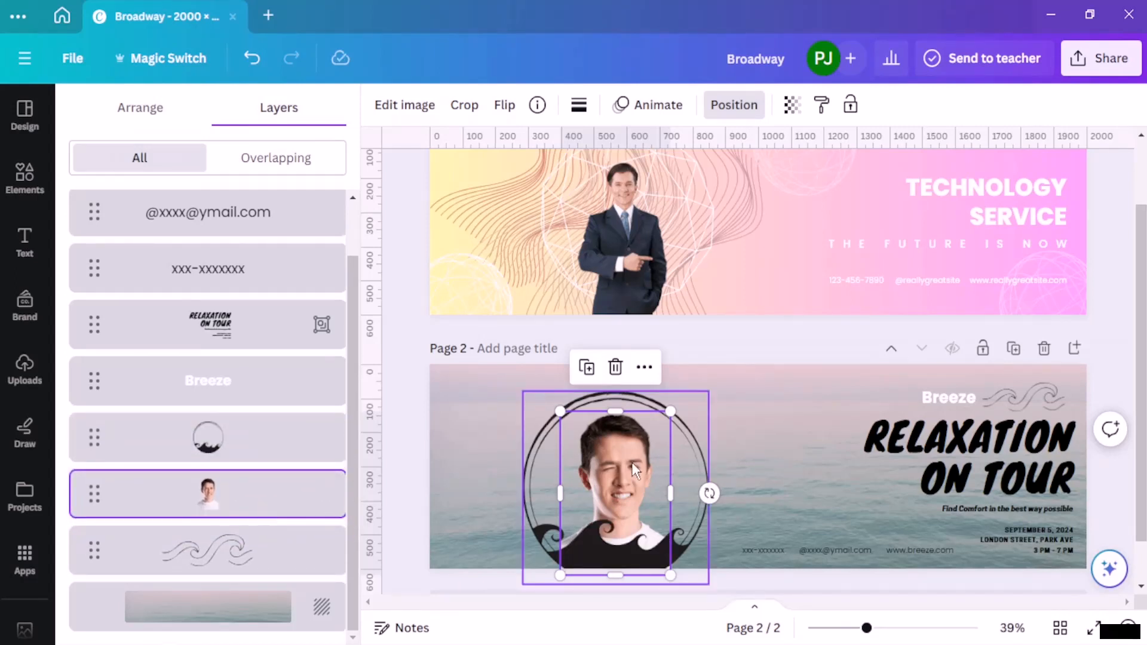
pyautogui.moveTo(553, 411); pyautogui.dragTo(555, 406)
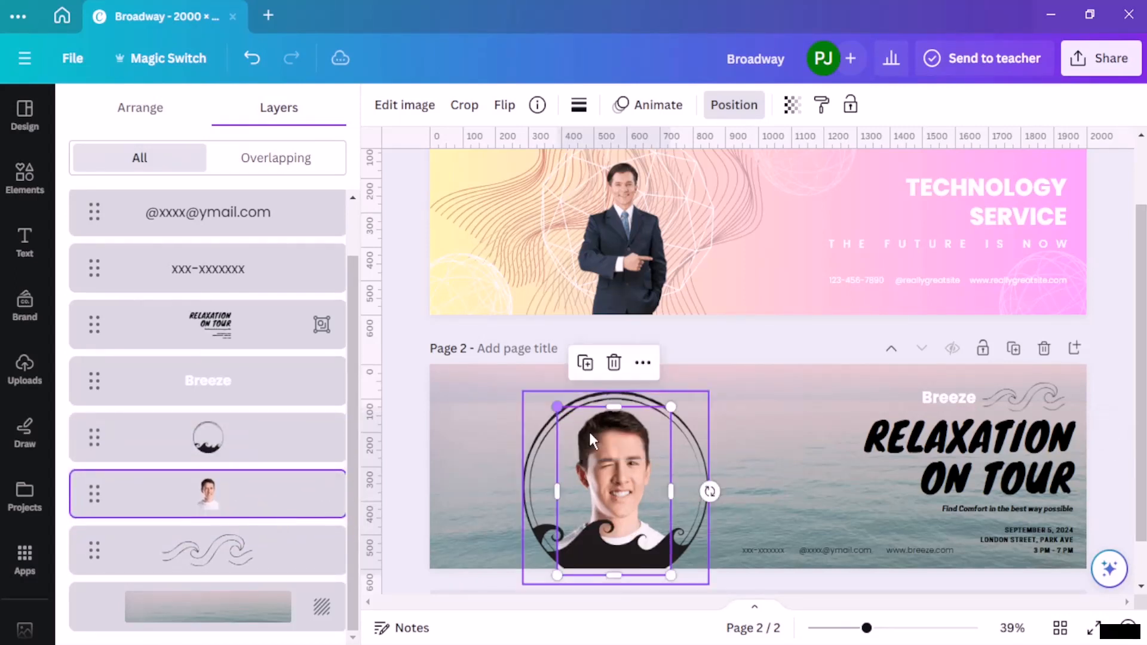
pyautogui.click(1107, 289)
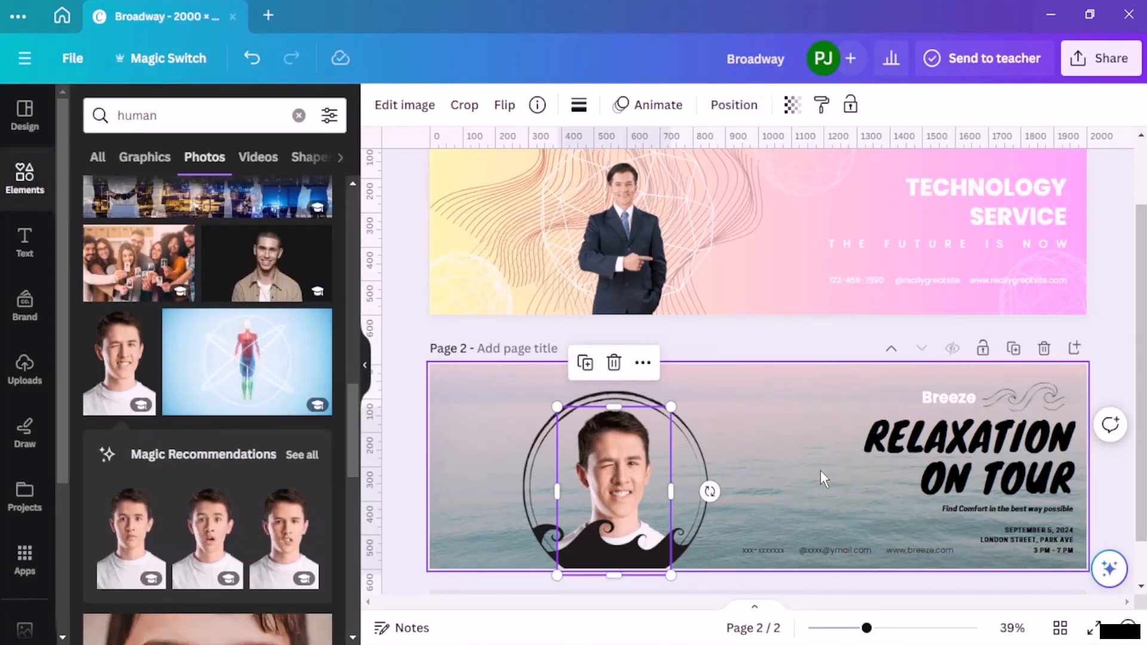
pyautogui.click(804, 398)
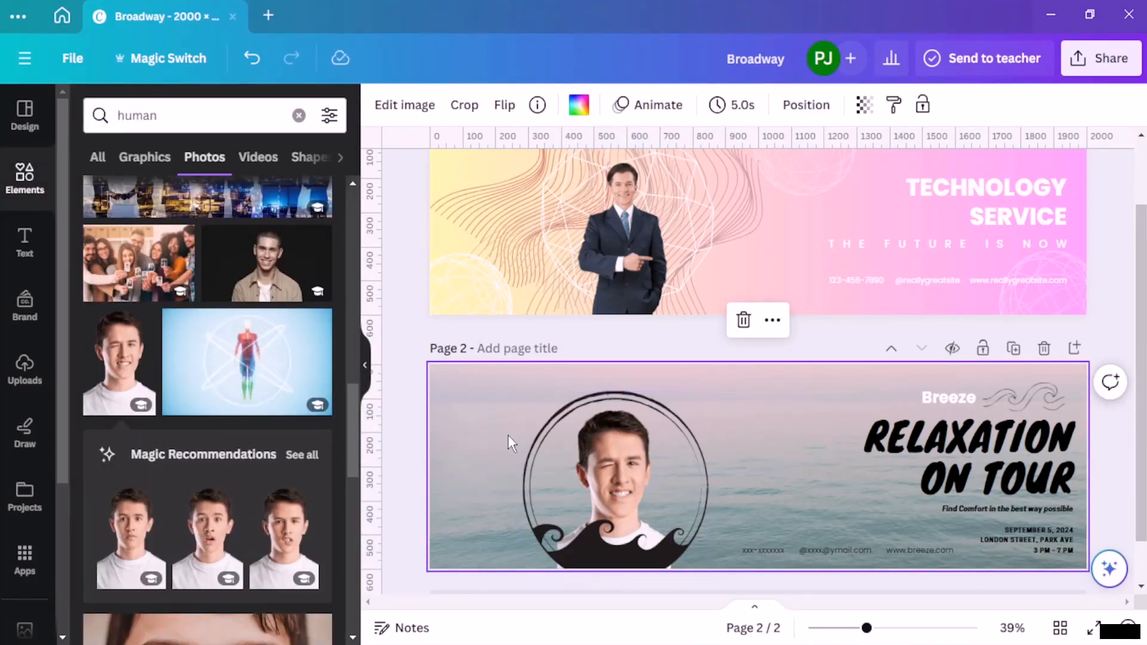
# Step: Select the wave circle graphic together with the man's portrait and group them
pyautogui.click(625, 479)
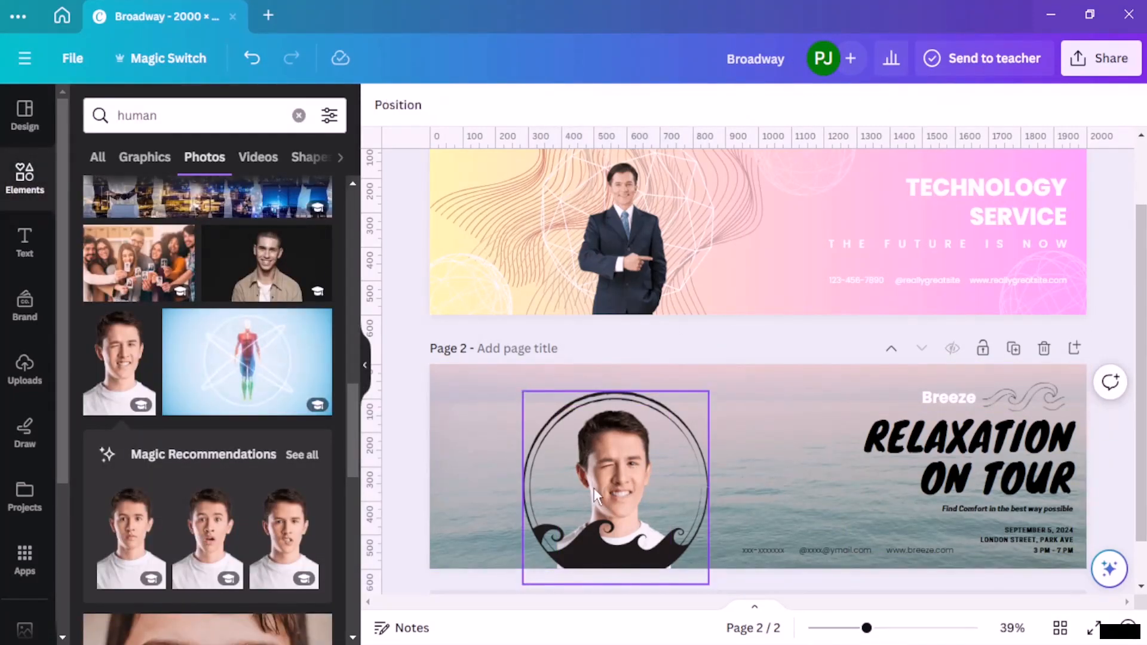
pyautogui.click(764, 105)
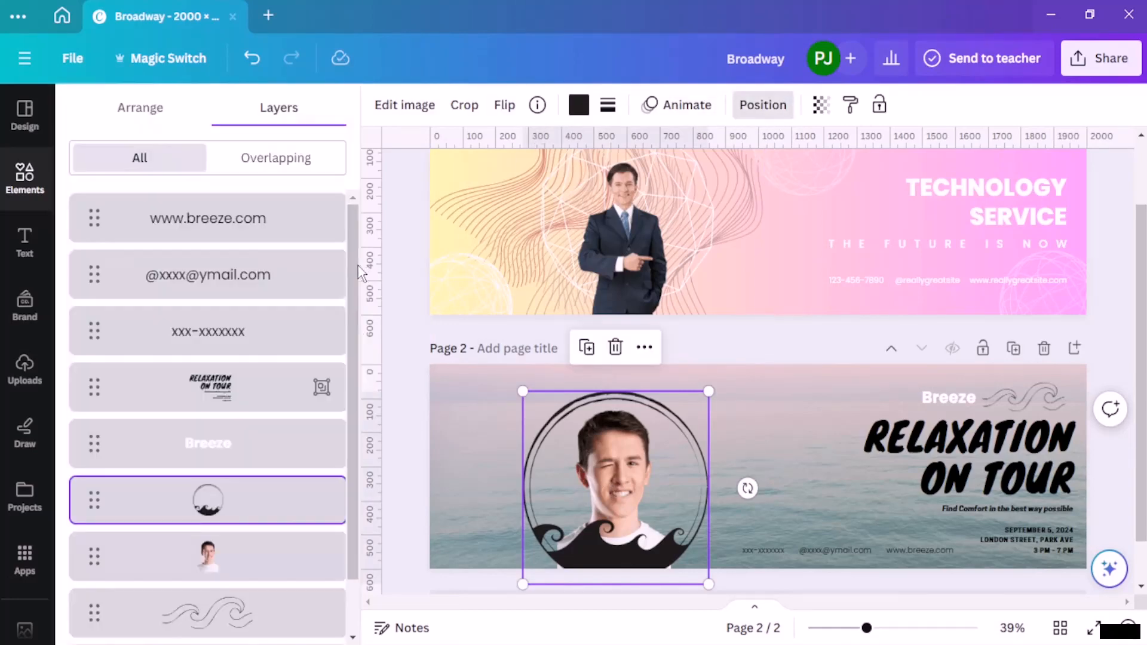
pyautogui.scroll(-1, 282, 302)
pyautogui.keyDown('shift'); pyautogui.click(267, 480); pyautogui.keyUp('shift')
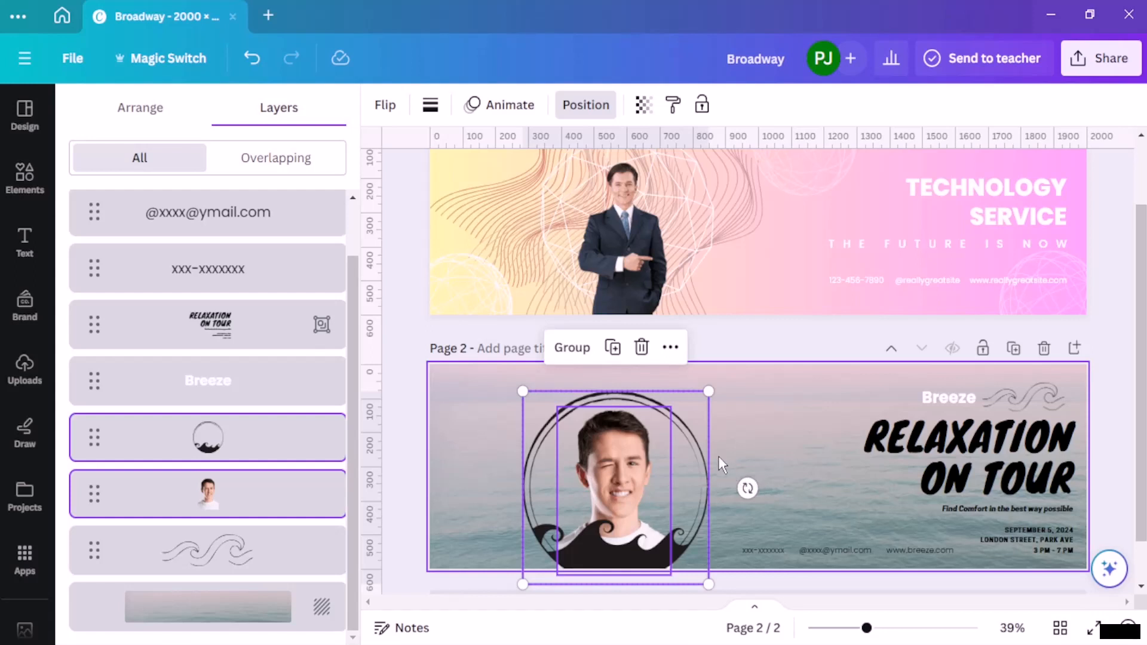
pyautogui.hotkey('ctrl', 'g')
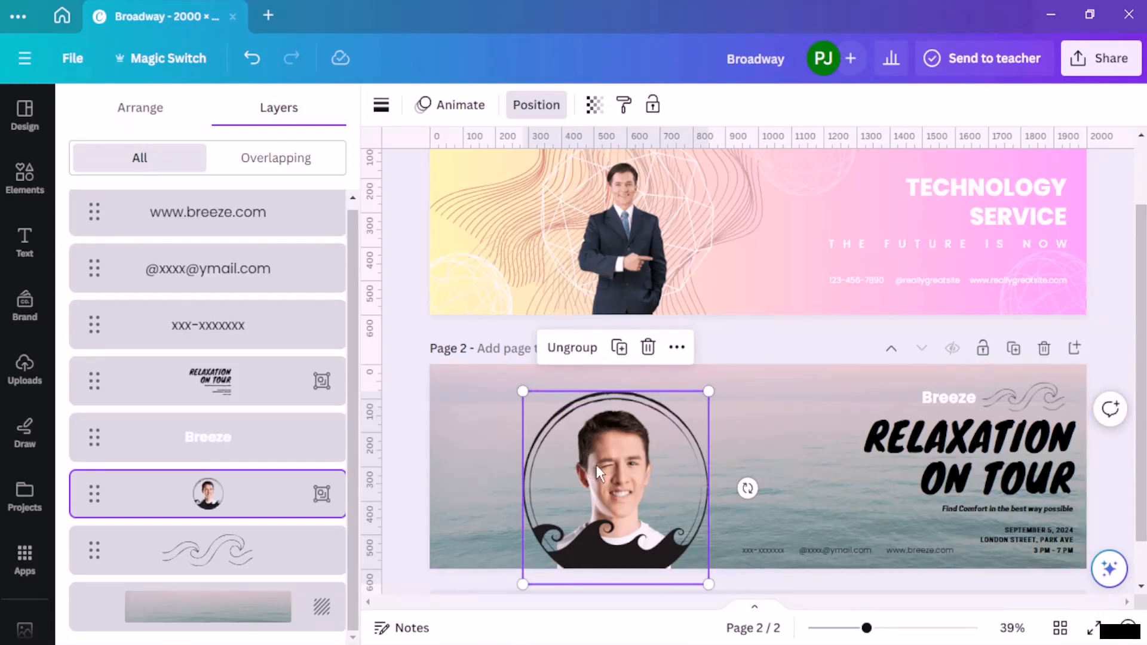
# Step: Enlarge the portrait-and-circle group to nearly the full height of page 2 and reposition it left of the contact details
pyautogui.moveTo(625, 468)
pyautogui.mouseDown()
pyautogui.moveTo(653, 466)
pyautogui.moveTo(578, 473)
pyautogui.moveTo(639, 473)
pyautogui.mouseUp()
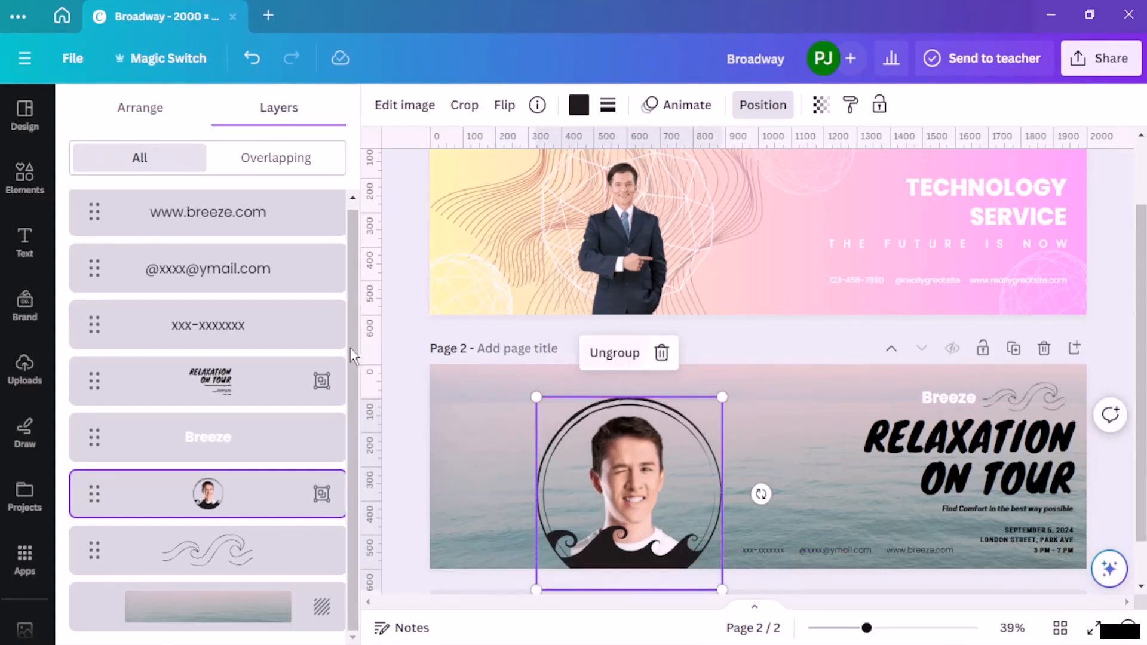
pyautogui.click(414, 342)
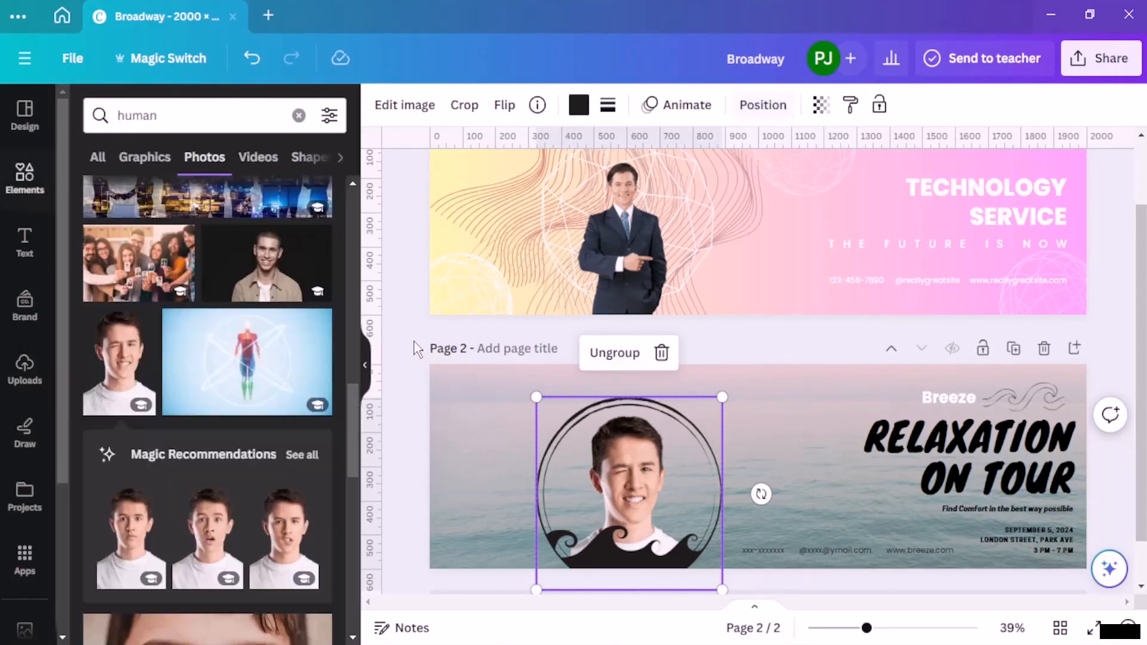
pyautogui.click(789, 340)
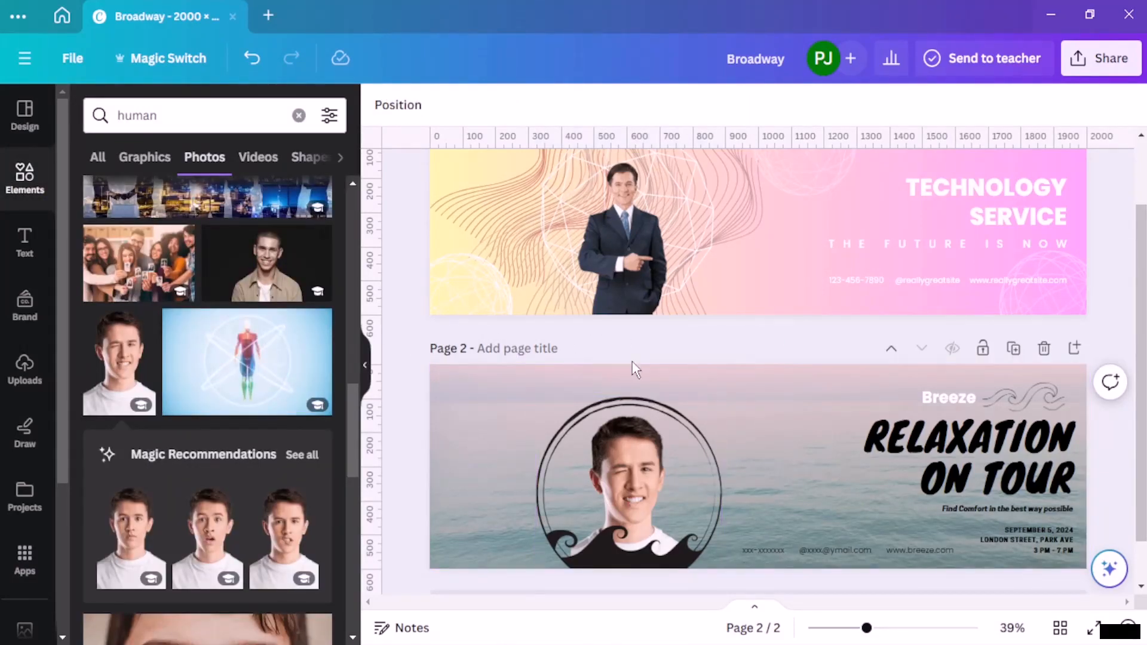
pyautogui.click(640, 440)
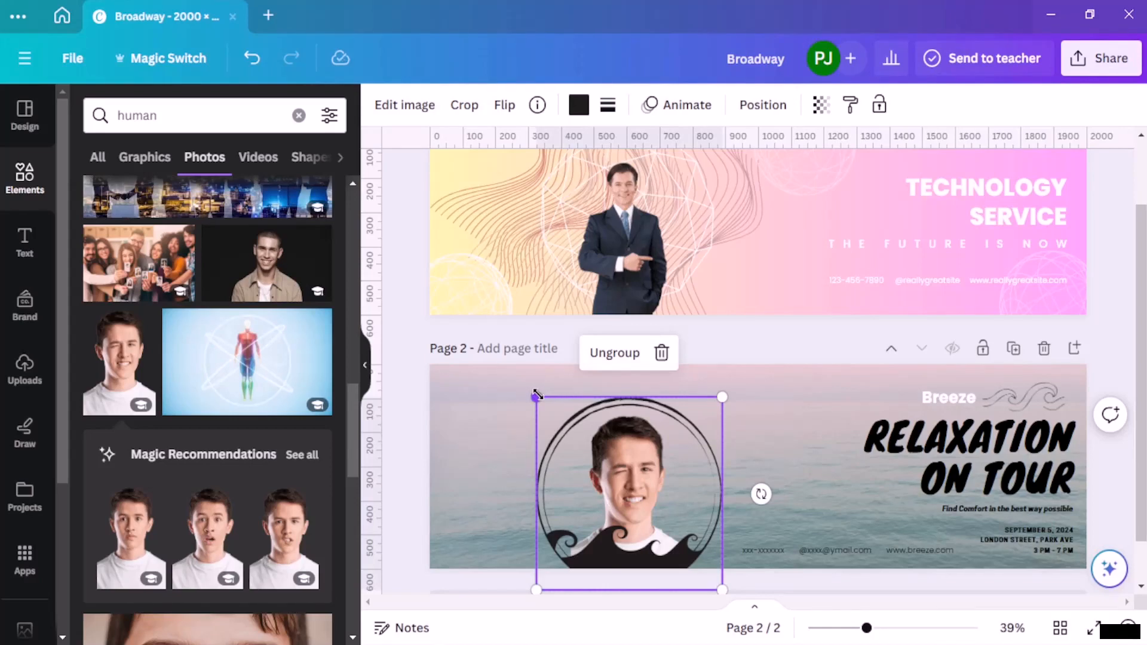
pyautogui.moveTo(536, 394); pyautogui.dragTo(513, 373)
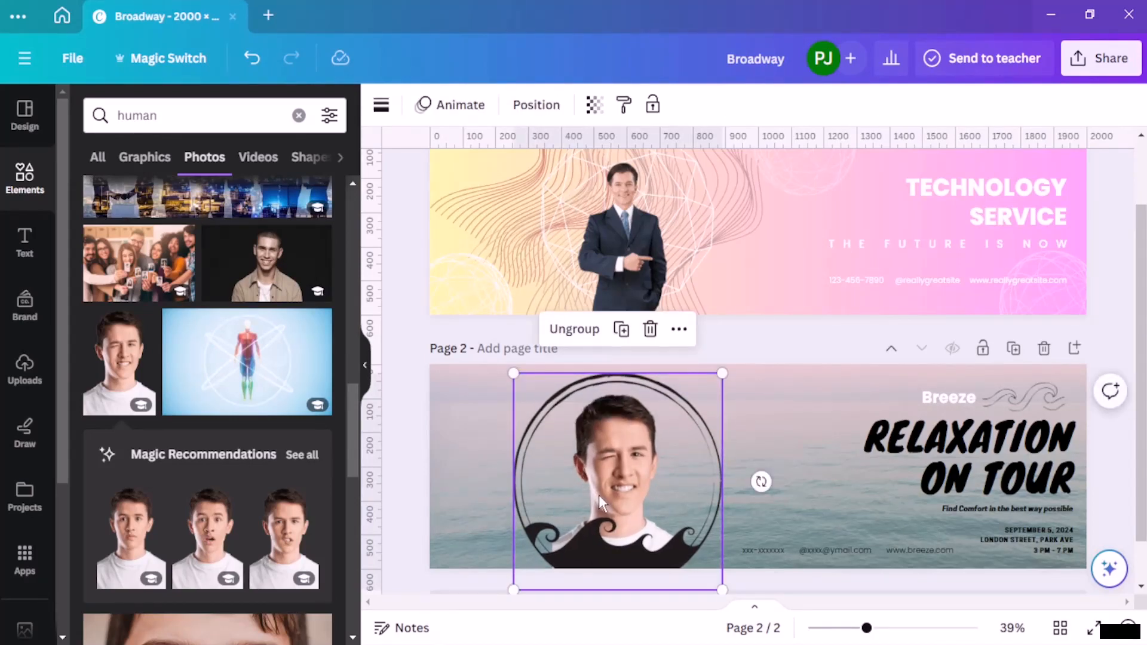
pyautogui.moveTo(599, 494); pyautogui.dragTo(605, 497)
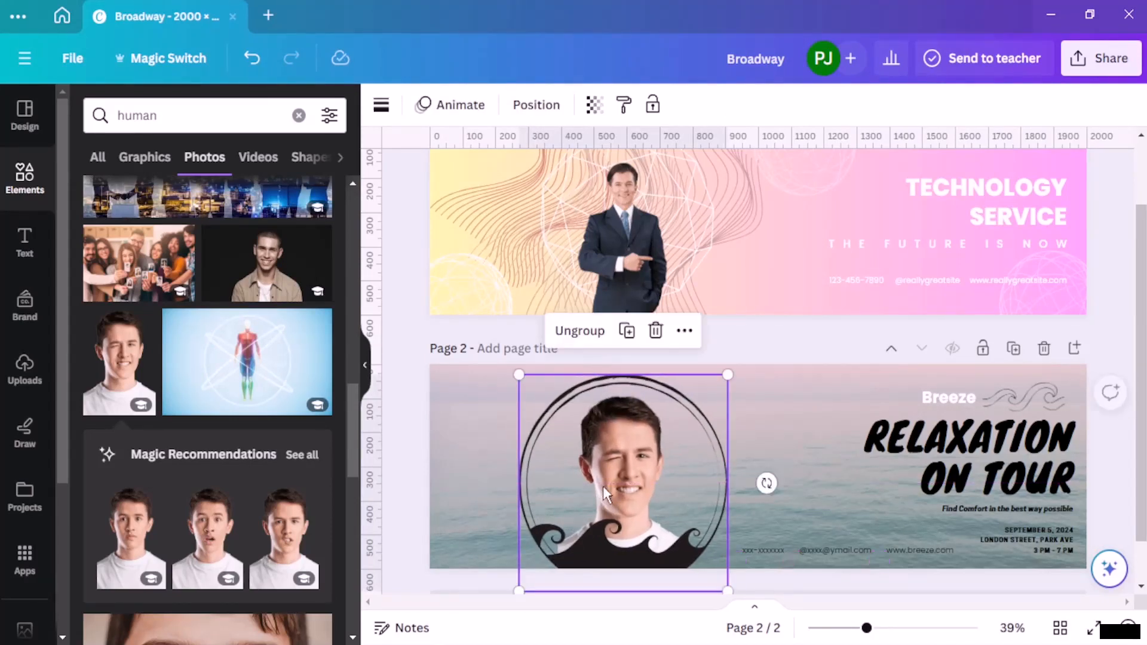
pyautogui.click(389, 330)
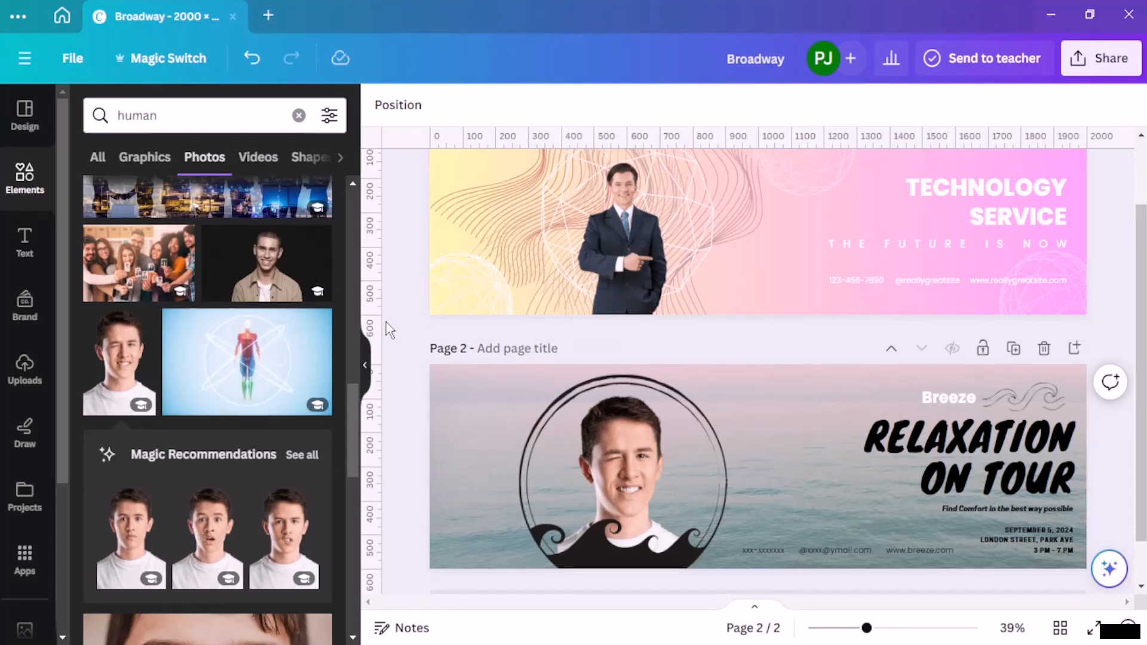
# Step: Look through more human photos in the library and review both banner pages
pyautogui.scroll(-9, 157, 358)
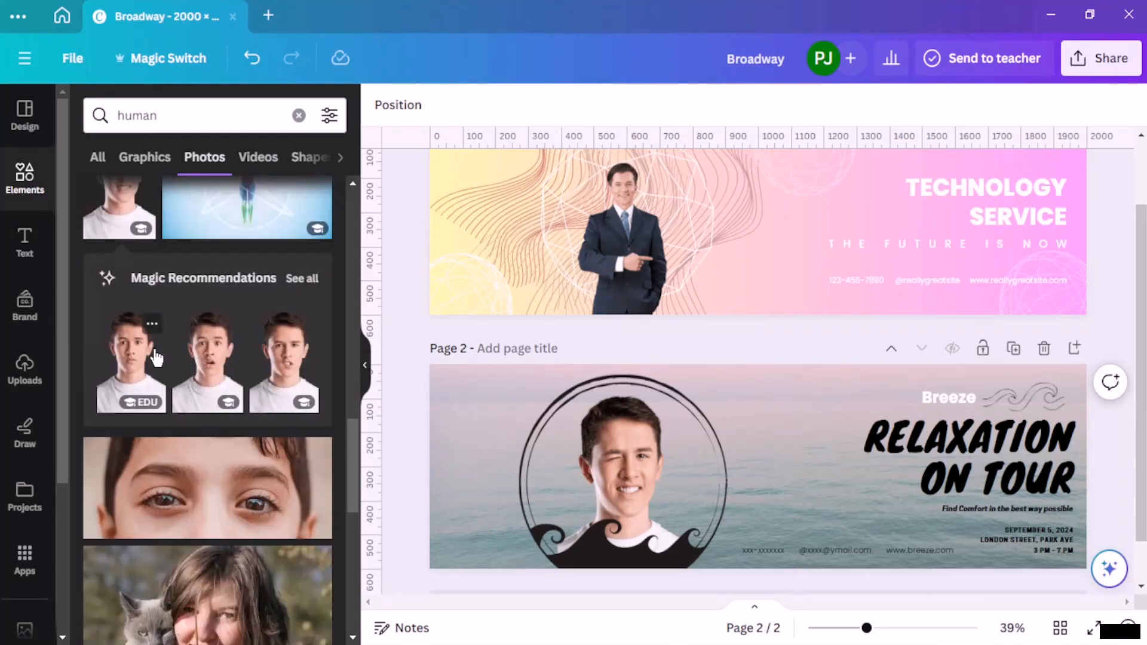
pyautogui.scroll(-5, 167, 364)
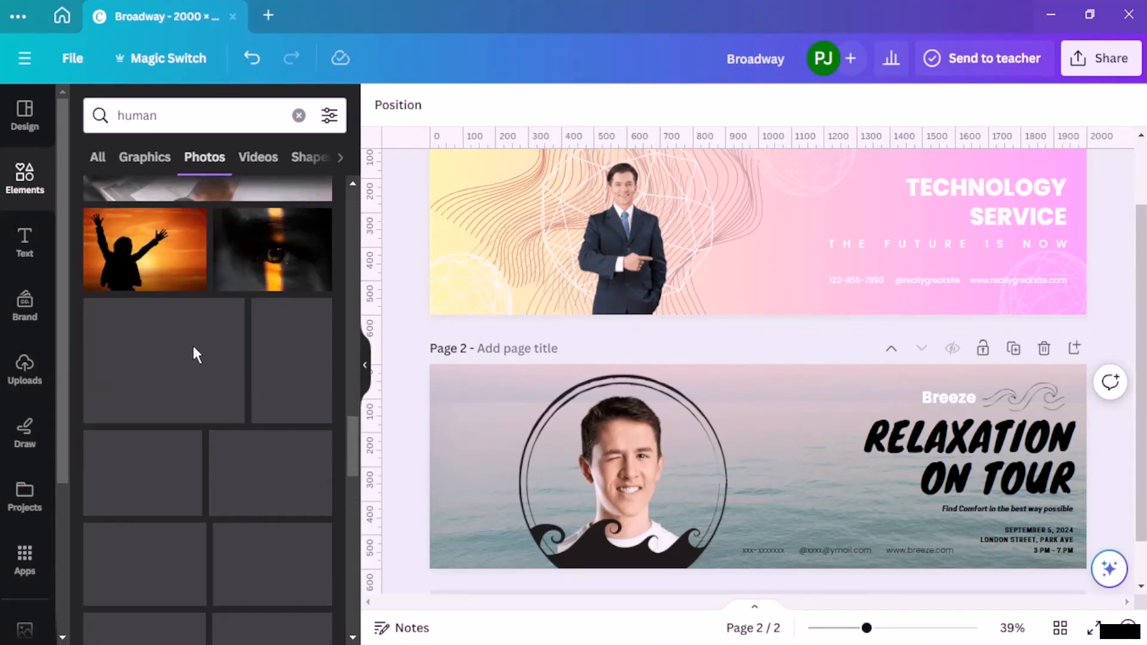
pyautogui.scroll(4, 256, 357)
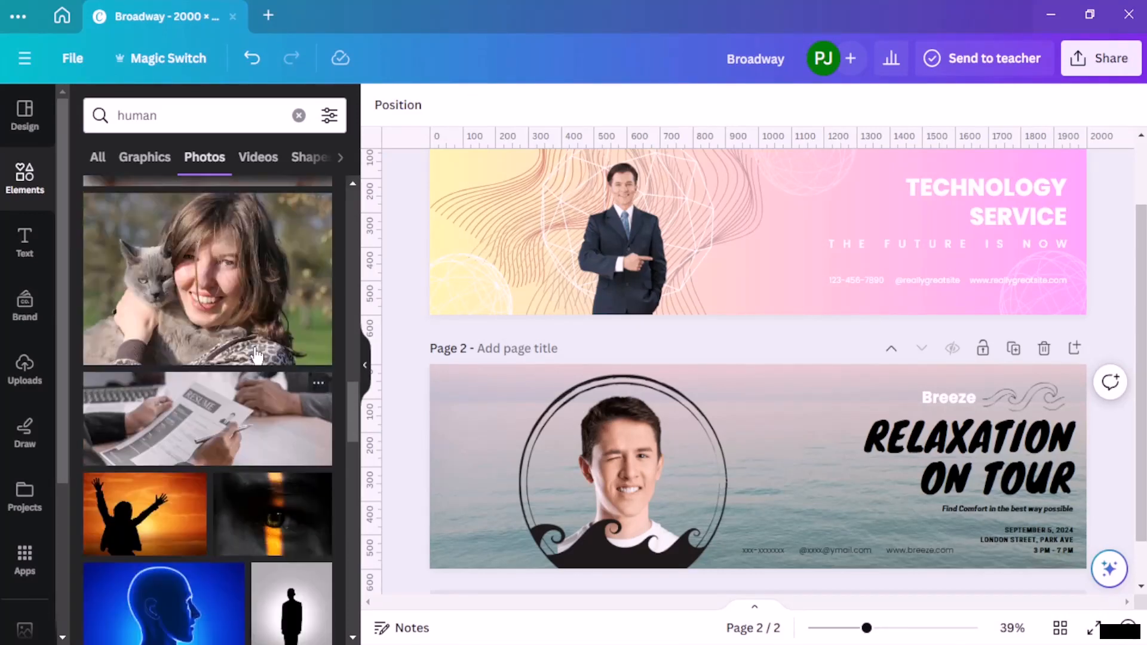
pyautogui.scroll(-10, 256, 357)
pyautogui.scroll(-5, 254, 356)
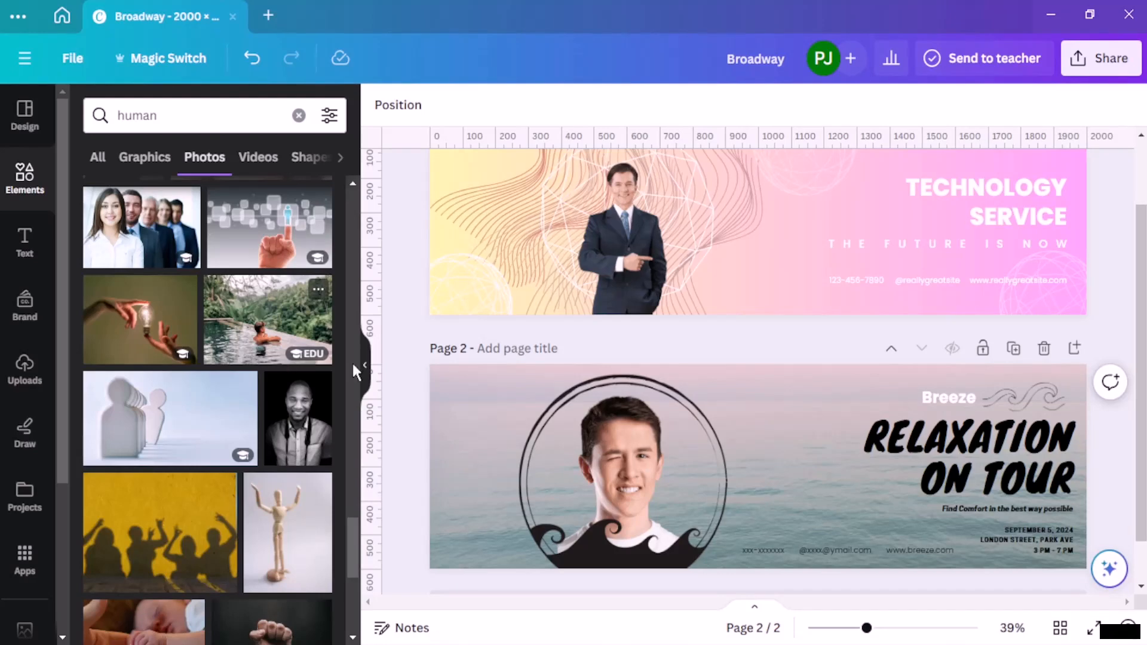
pyautogui.scroll(3, 635, 371)
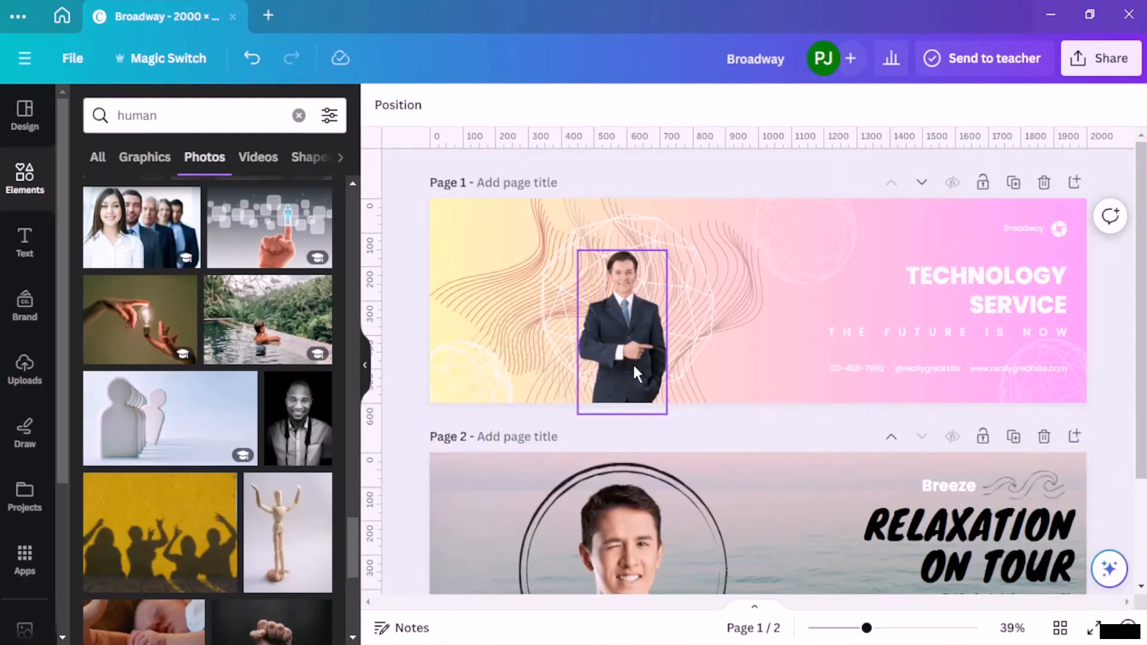
pyautogui.scroll(-3, 718, 289)
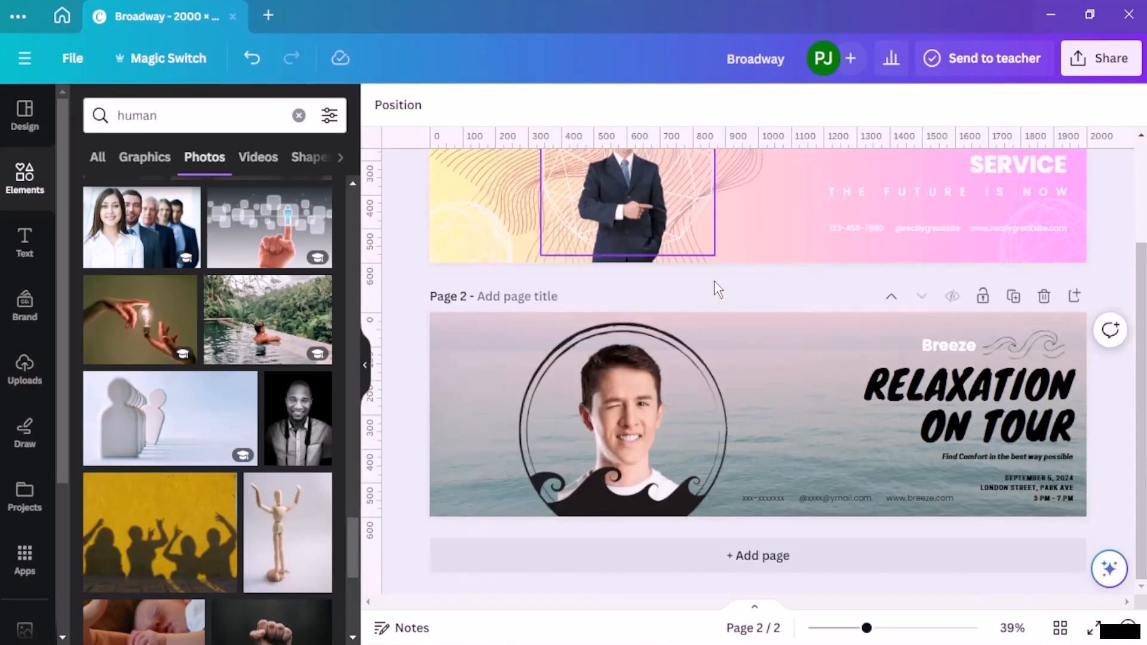